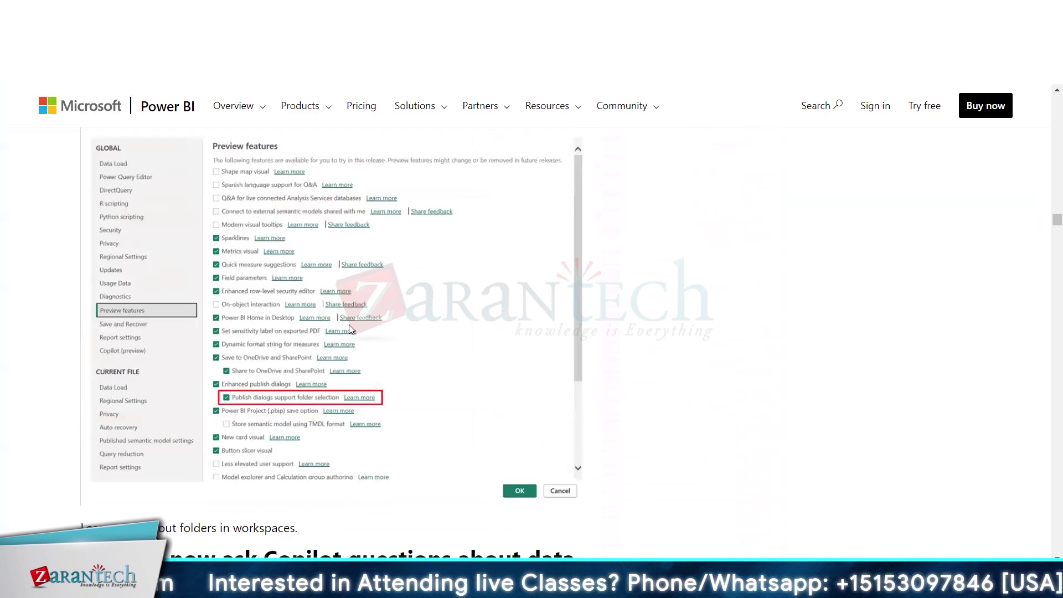
Read through the monthly Power BI feature update article, from Preview features to viewing reports in OneDrive and SharePoint
scroll(350, 330, up, 8)
scroll(350, 330, down, 14)
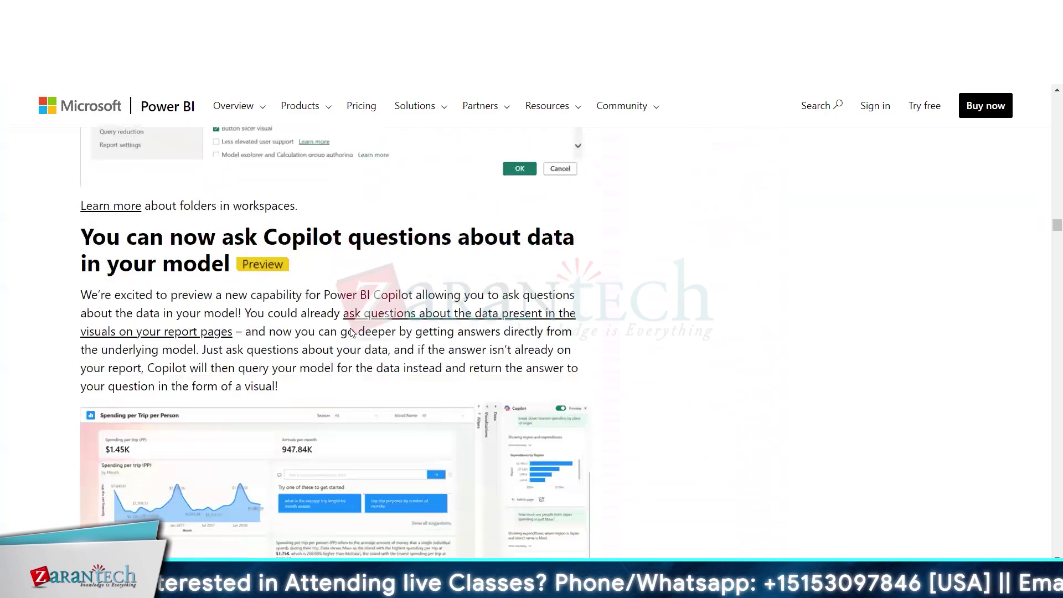
scroll(350, 331, down, 15)
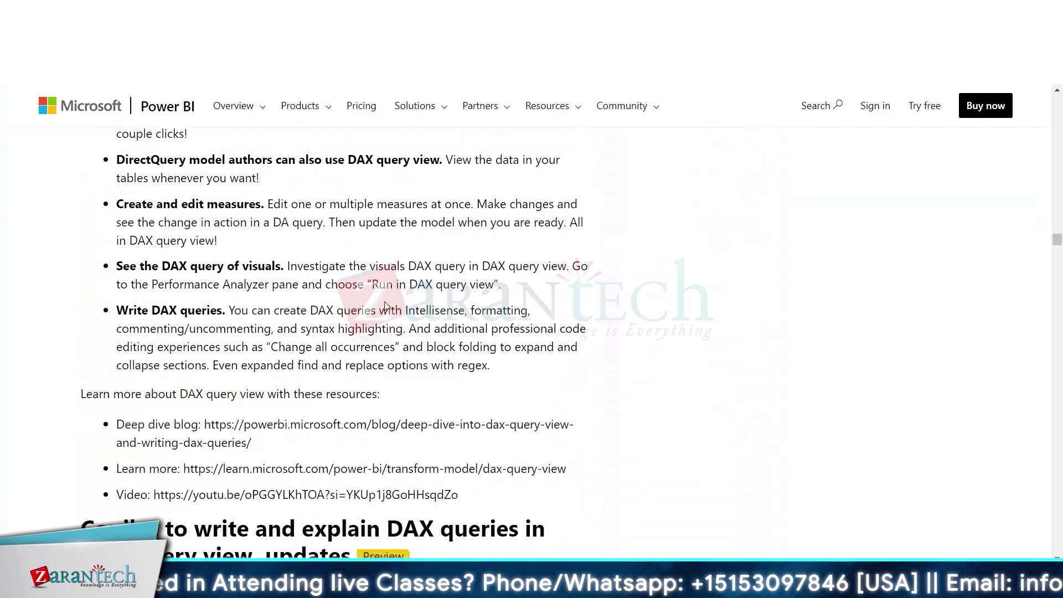
scroll(389, 323, down, 6)
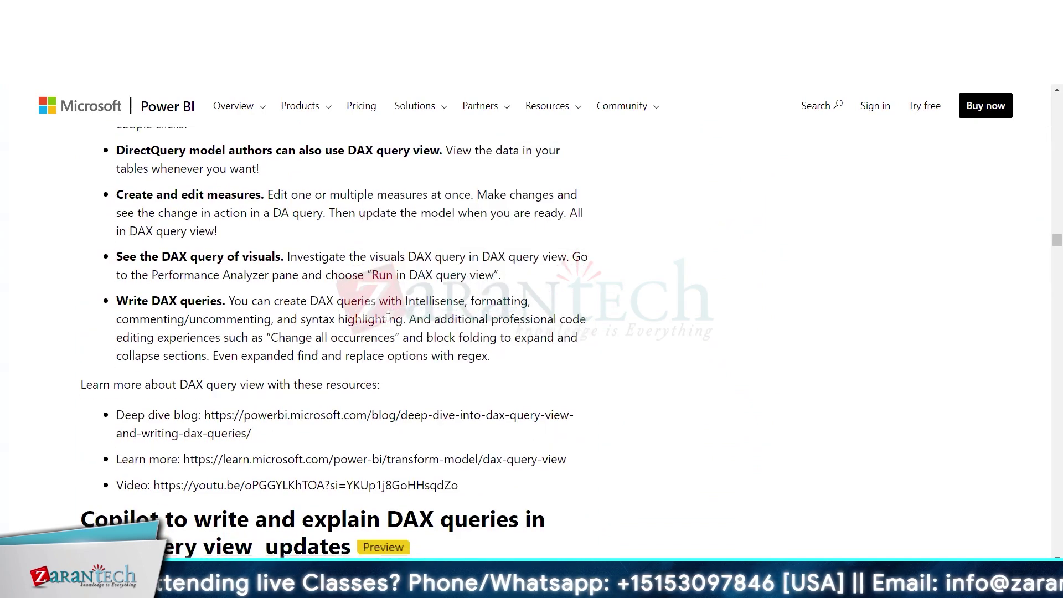
scroll(390, 323, down, 15)
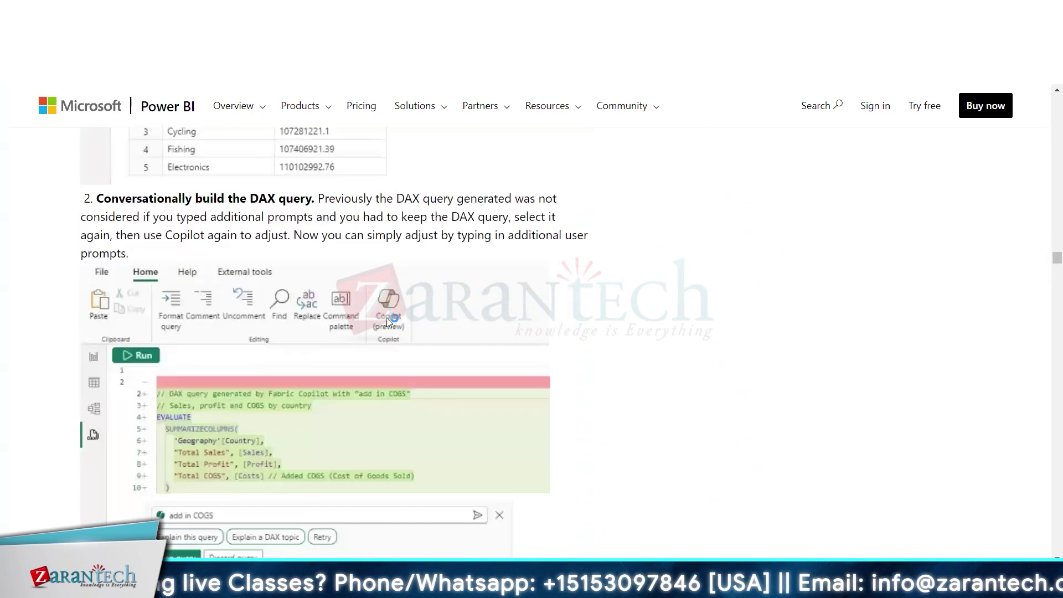
scroll(389, 323, down, 8)
scroll(389, 323, down, 10)
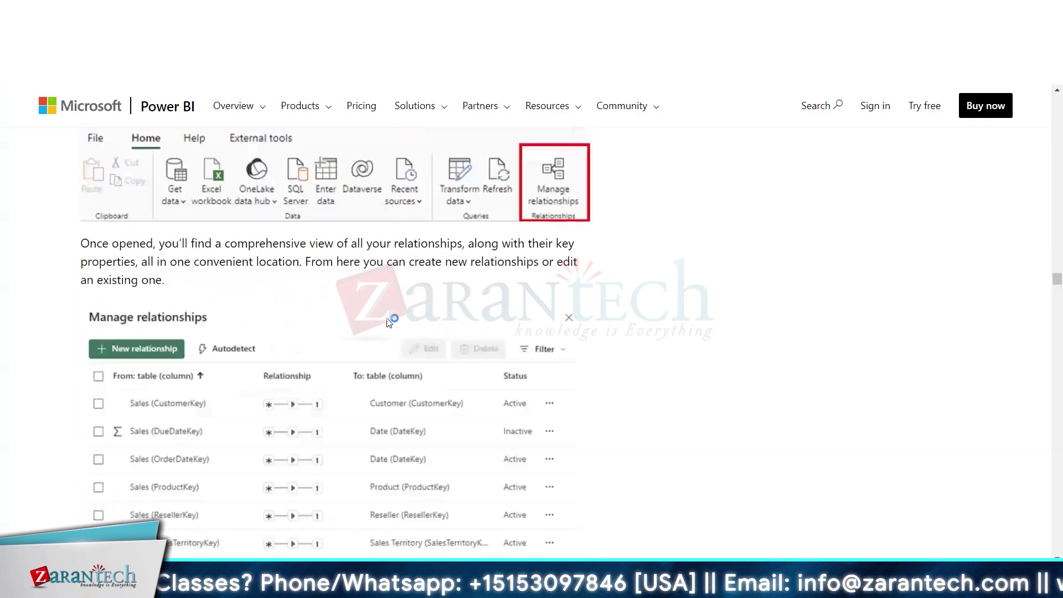
scroll(202, 248, up, 5)
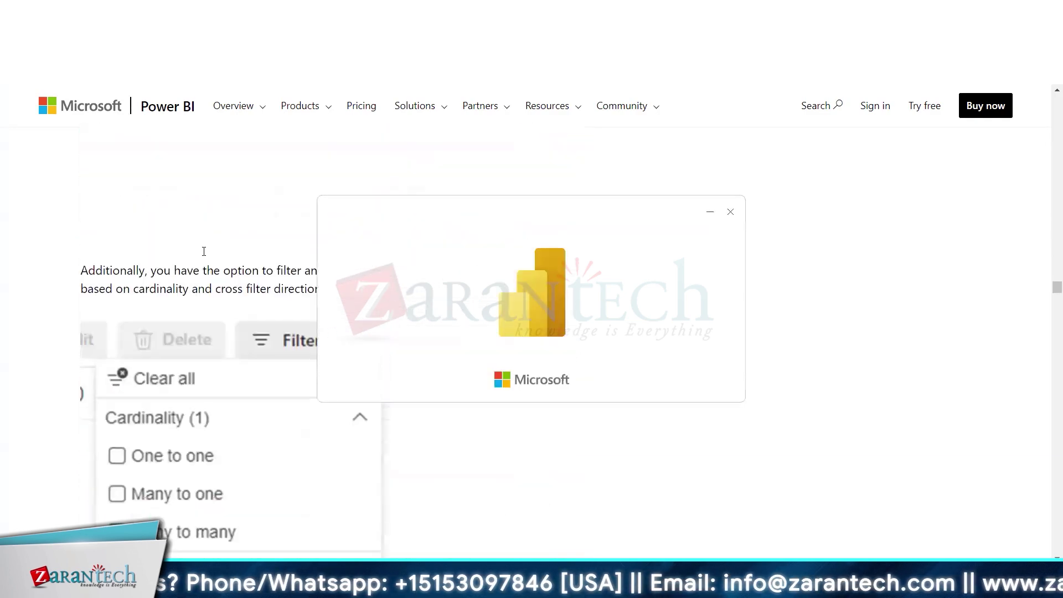
scroll(202, 254, down, 10)
scroll(204, 253, down, 3)
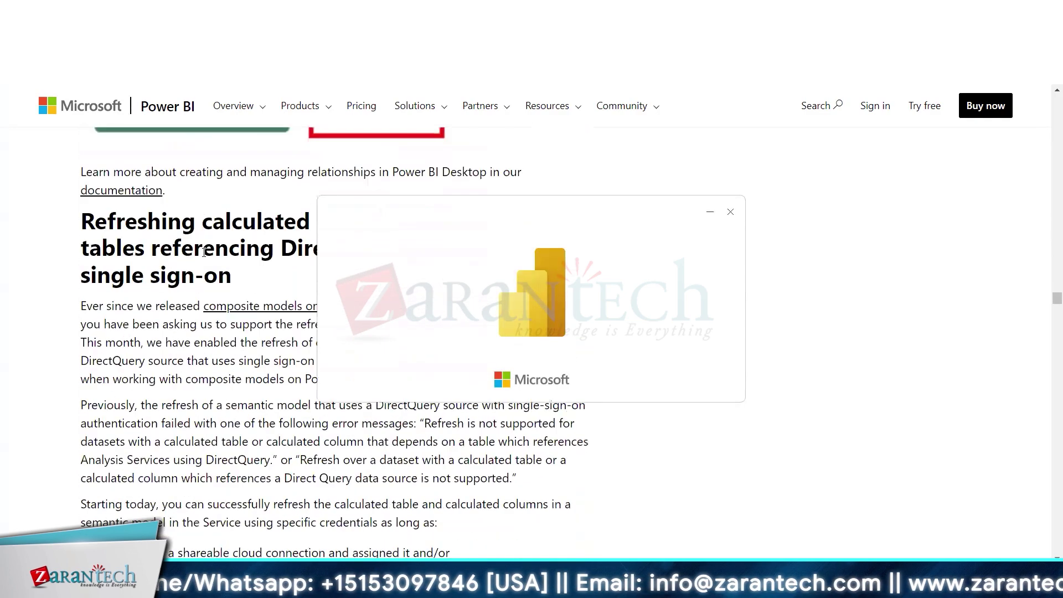
scroll(204, 253, up, 5)
scroll(204, 252, down, 10)
scroll(204, 252, down, 15)
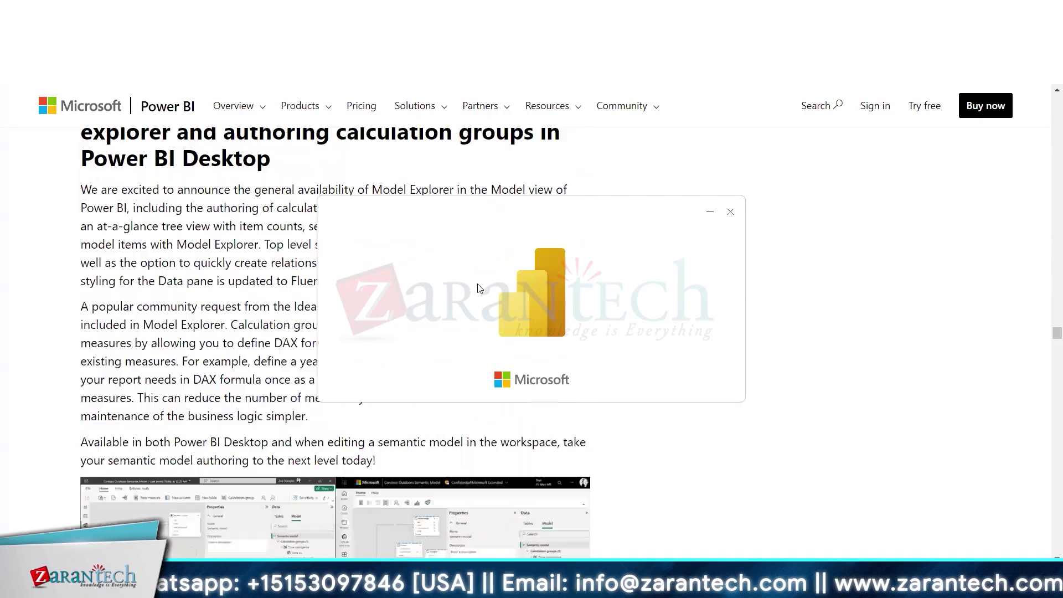
scroll(216, 283, up, 4)
scroll(215, 278, down, 6)
scroll(215, 279, down, 4)
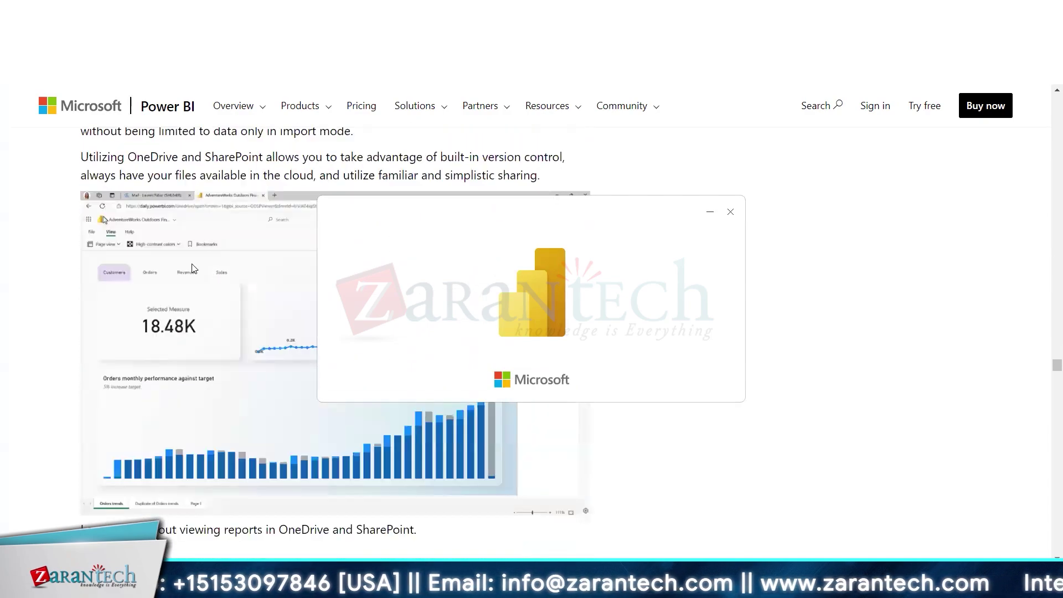
scroll(164, 207, up, 10)
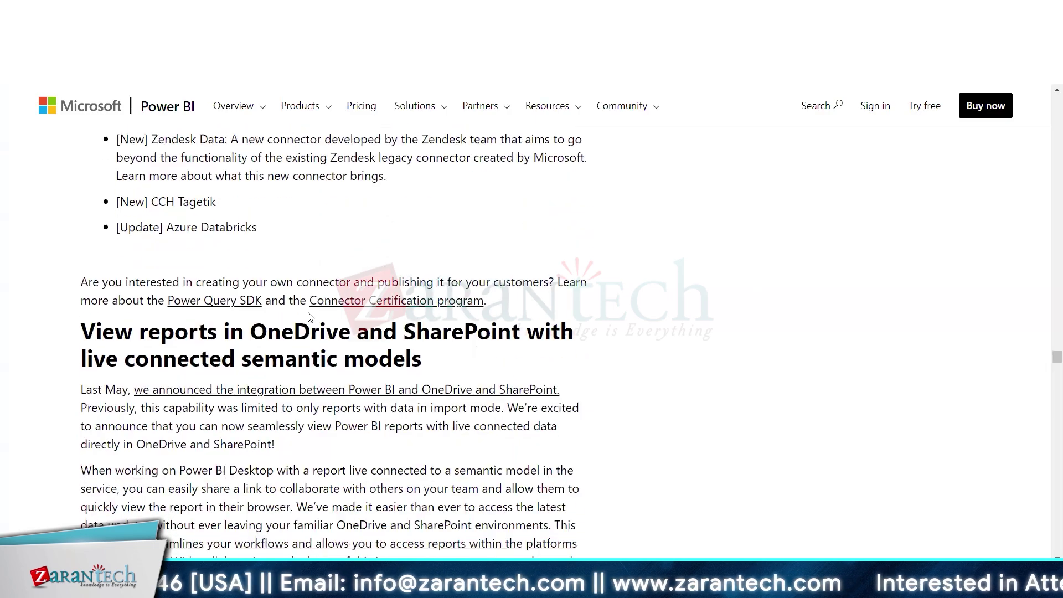
Switch to Power BI Desktop and open the Power BI report file named 40 from this device
scroll(275, 440, down, 15)
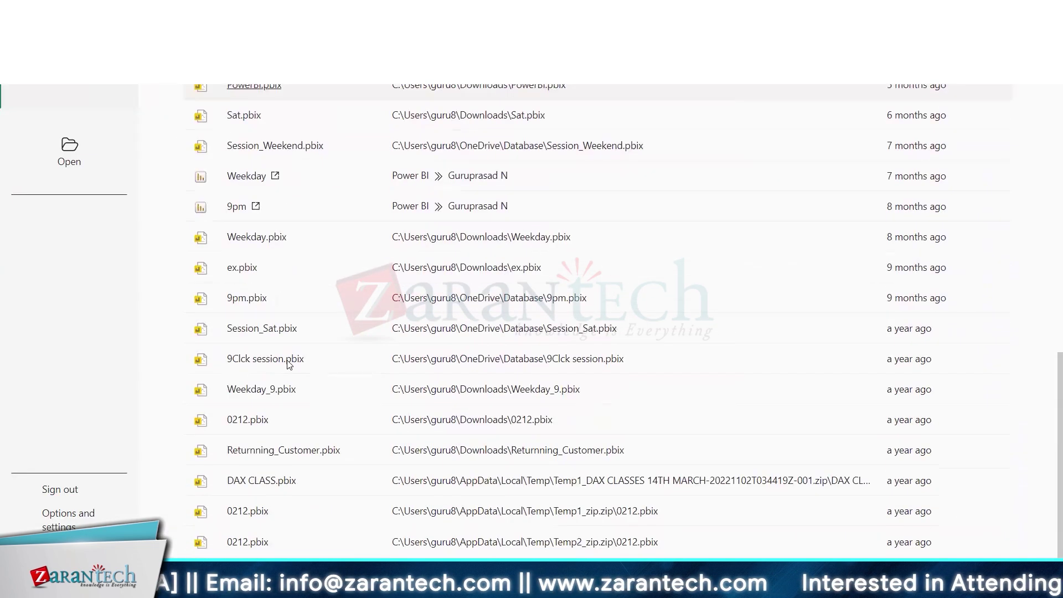
scroll(232, 511, up, 15)
click(69, 149)
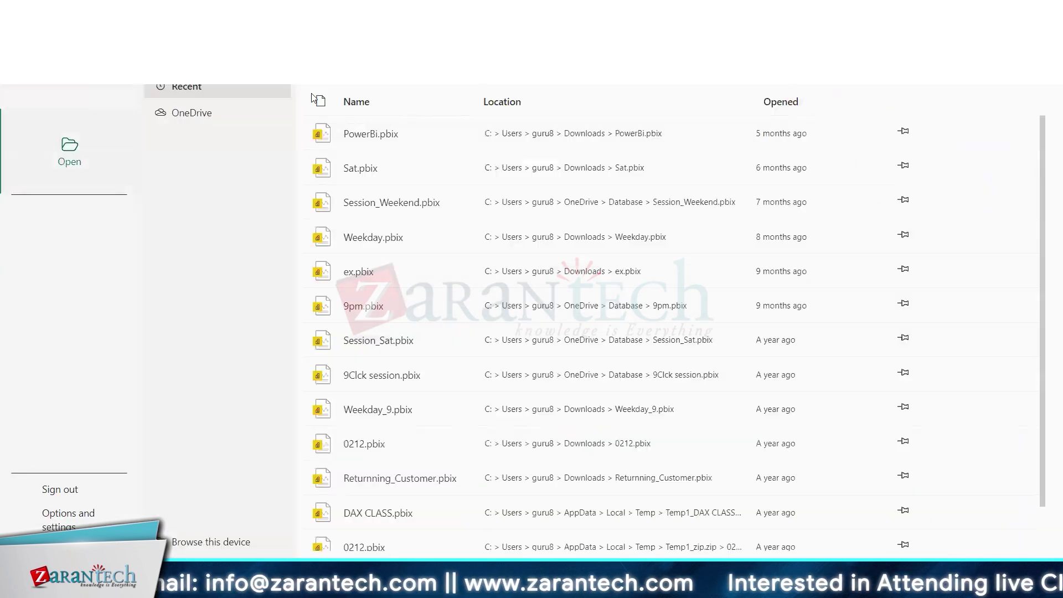
click(210, 542)
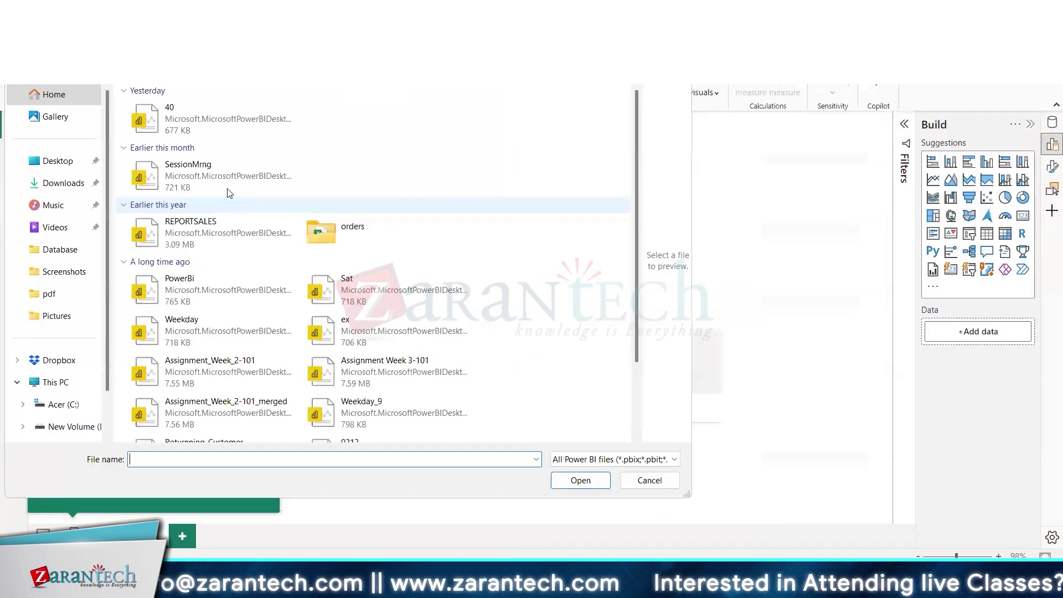
click(212, 119)
click(581, 480)
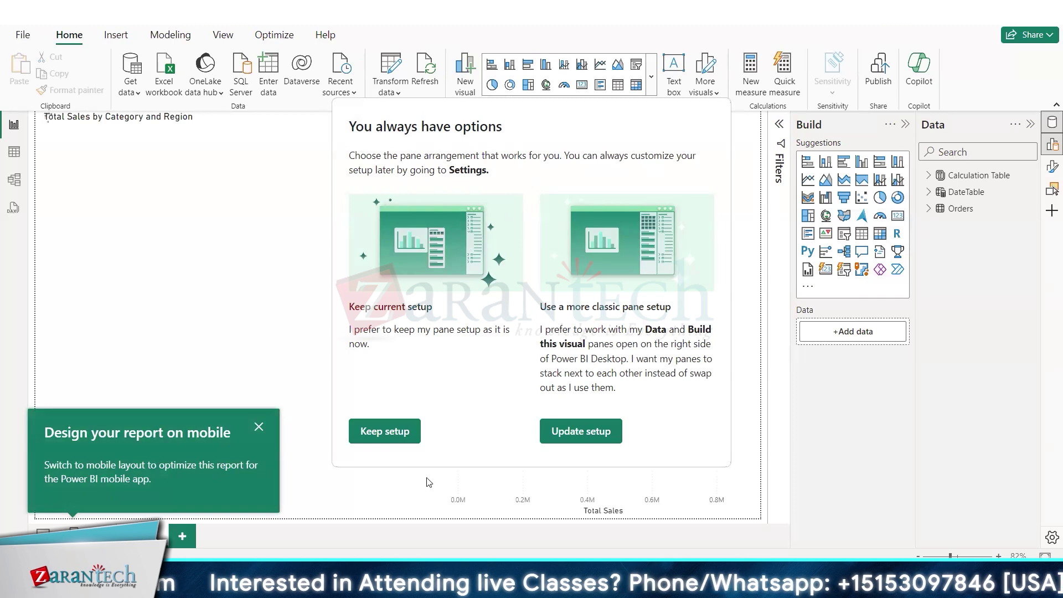
Apply the more classic pane setup, review the pane customization options, and close the Customize pane
click(569, 443)
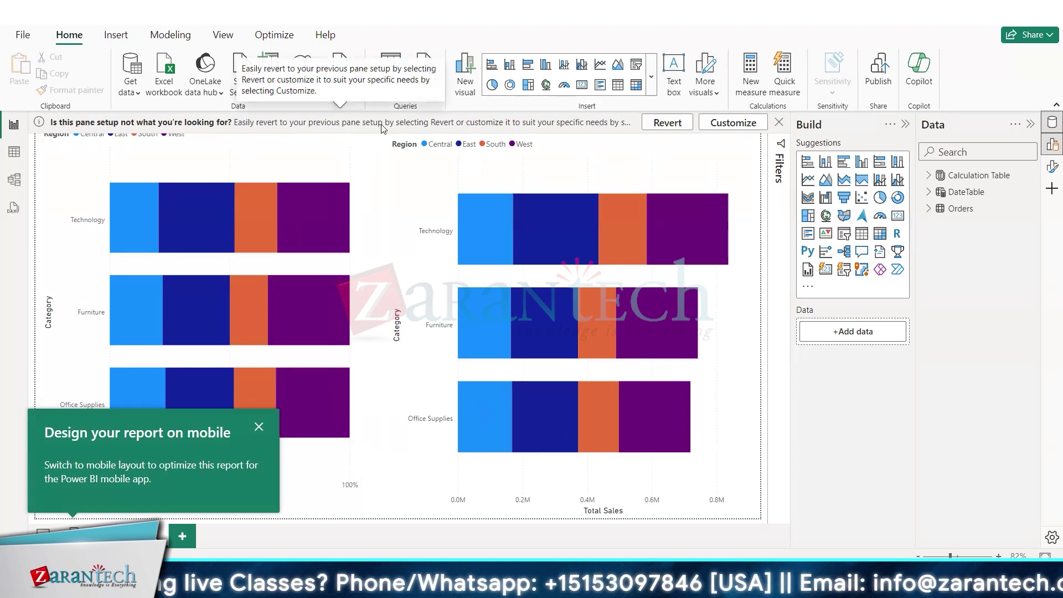
click(725, 122)
scroll(1014, 254, down, 1)
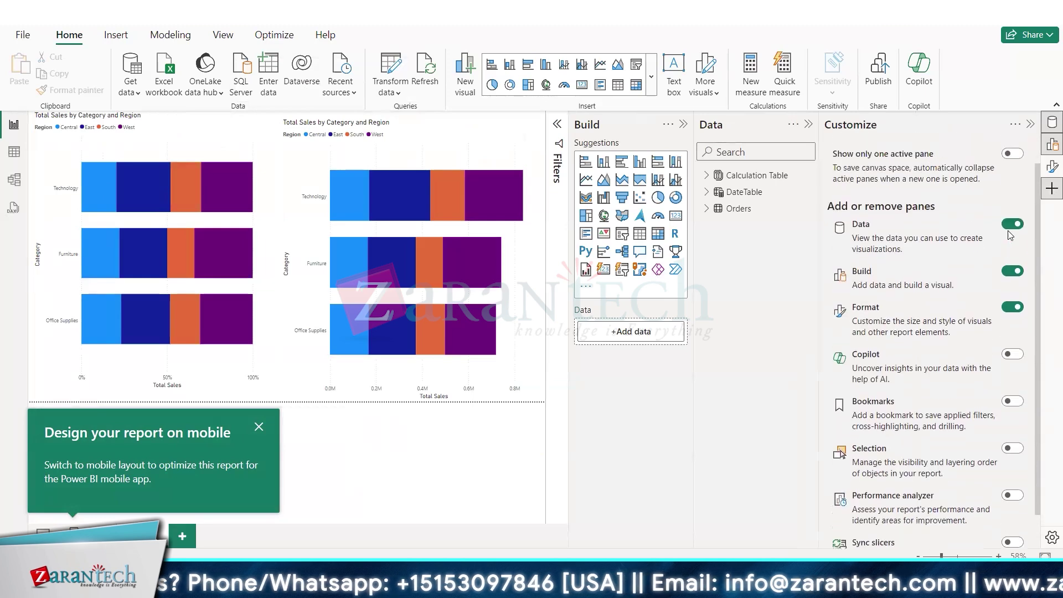
scroll(1014, 255, up, 1)
click(1016, 125)
click(994, 167)
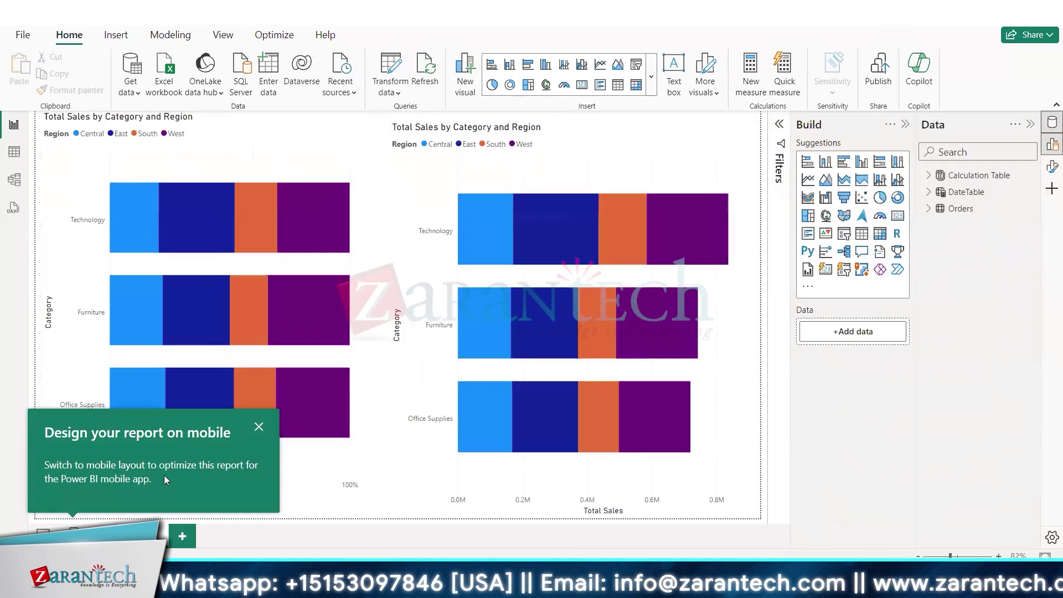
Dismiss the mobile layout tip and delete both Total Sales by Category and Region bar charts from the page
click(259, 427)
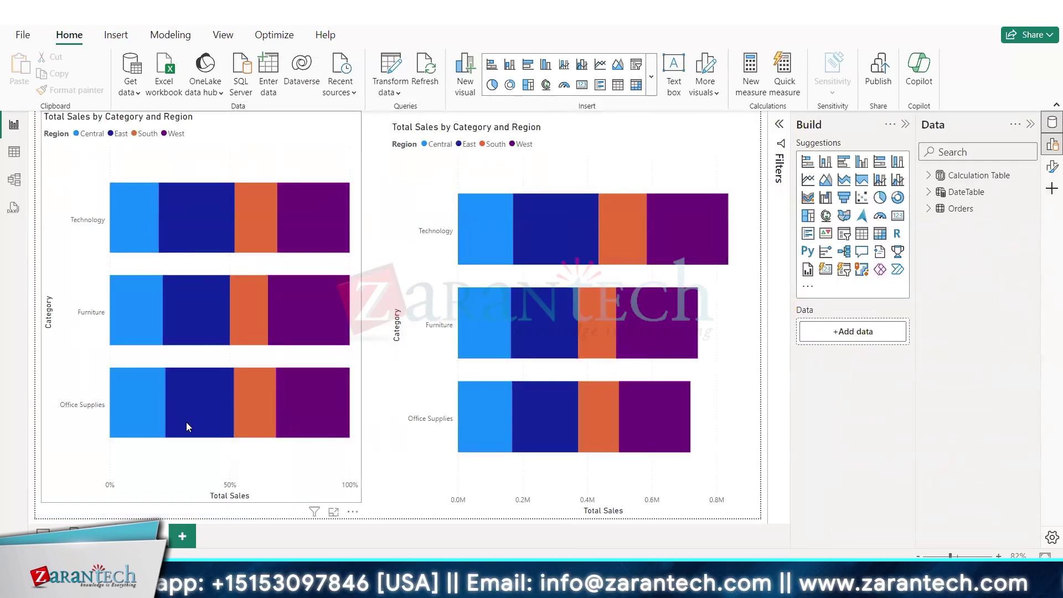
click(234, 148)
key(Delete)
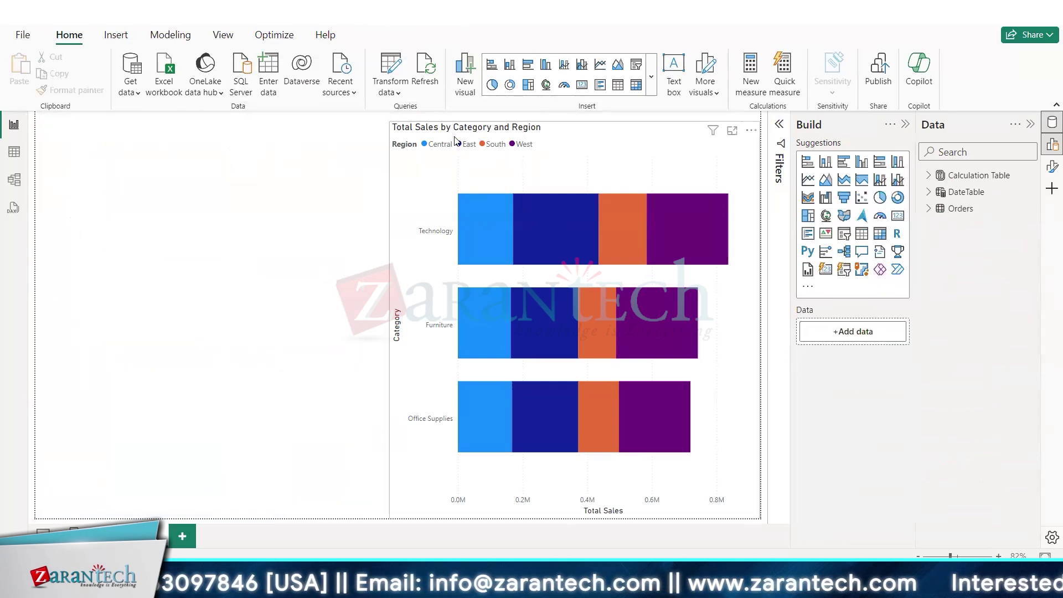
click(660, 160)
key(Delete)
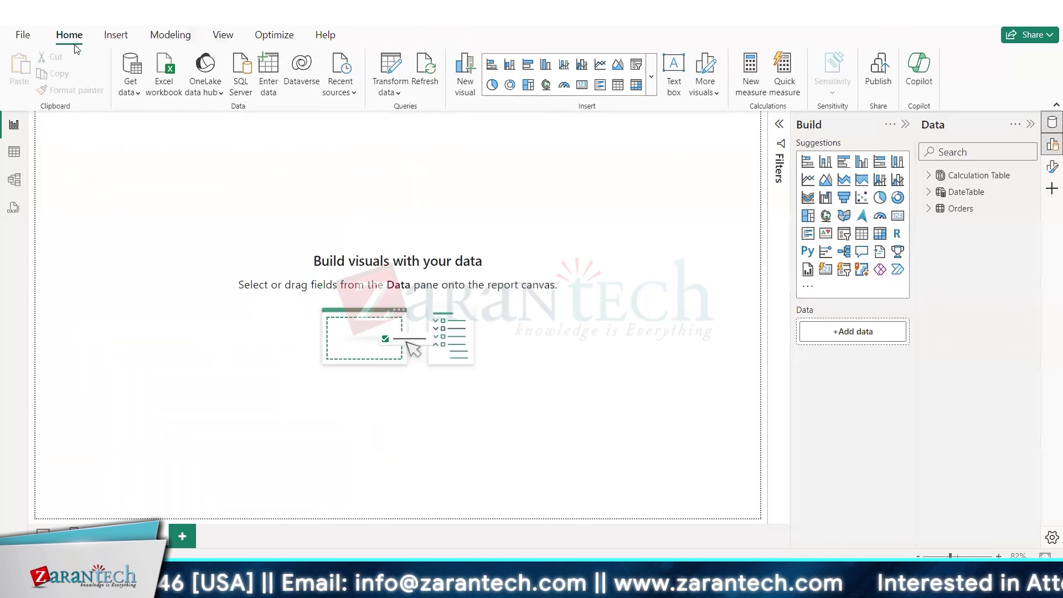
Check the installed Power BI Desktop version in the product information and close the dialog
click(21, 35)
click(47, 551)
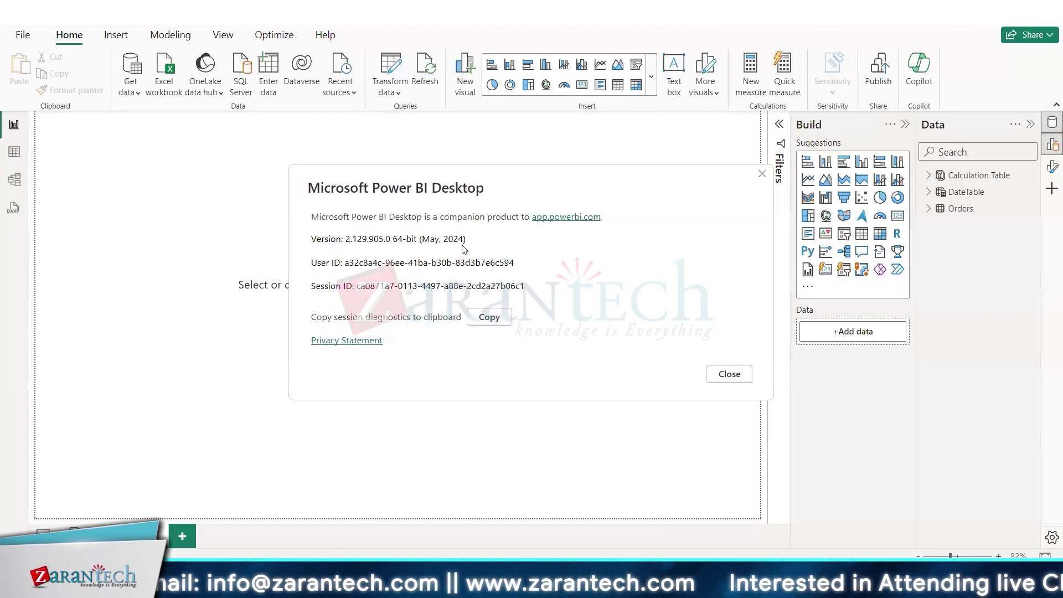
drag(465, 239, 311, 239)
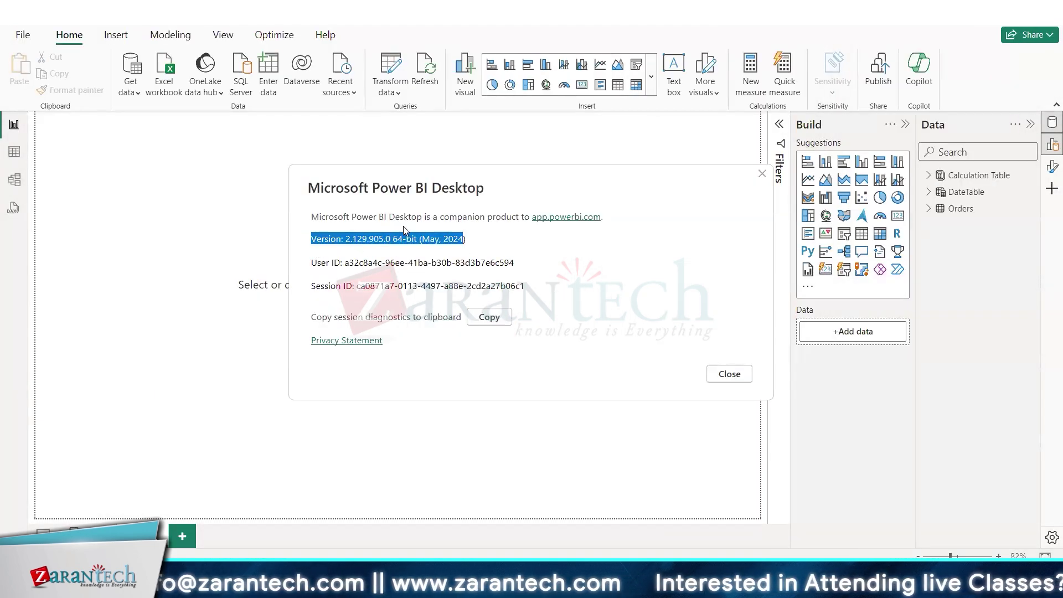
click(726, 375)
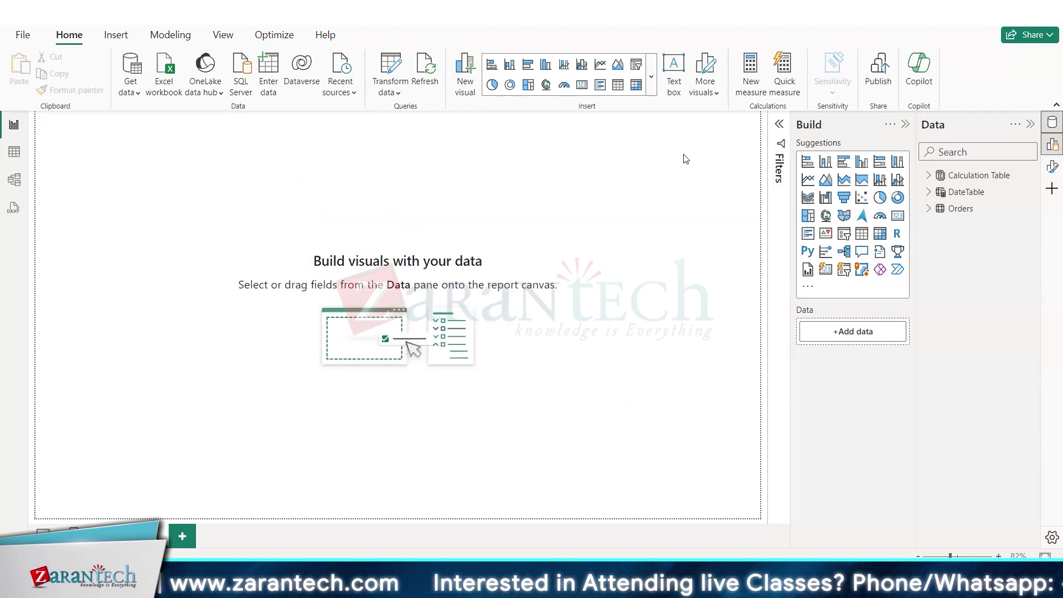
key(alt+Tab)
key(alt+Tab)
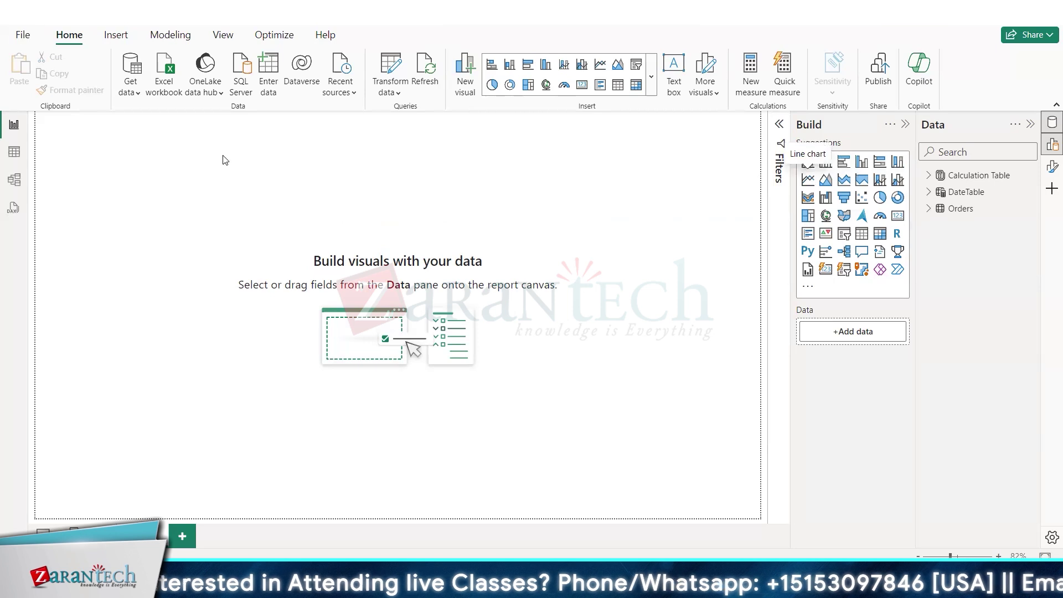
Insert a line chart on the empty page with Year from DateTable as its only field on the x-axis
drag(200, 269, 429, 383)
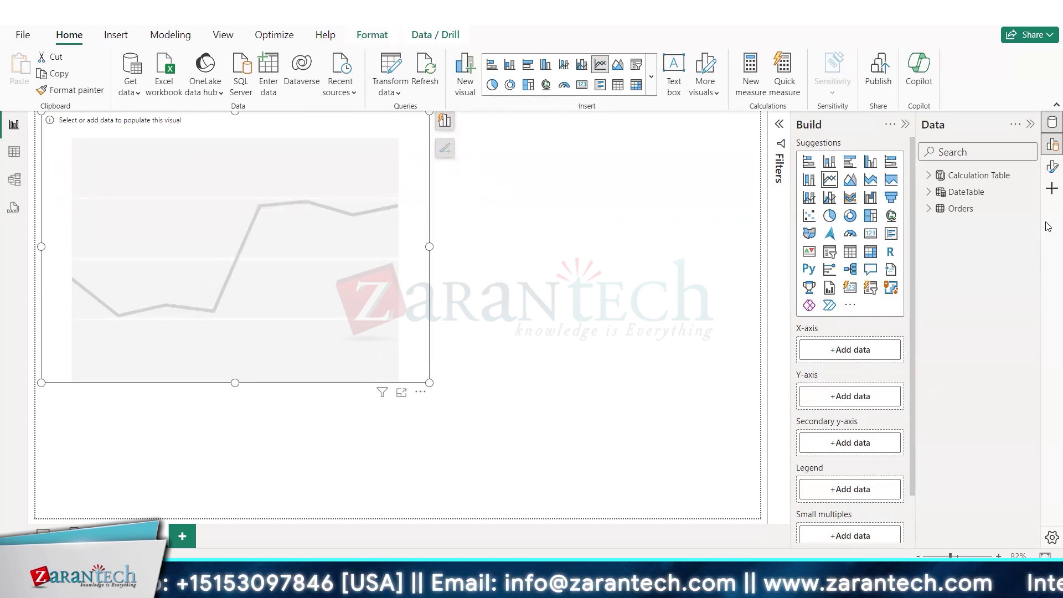
click(944, 190)
drag(978, 275, 831, 360)
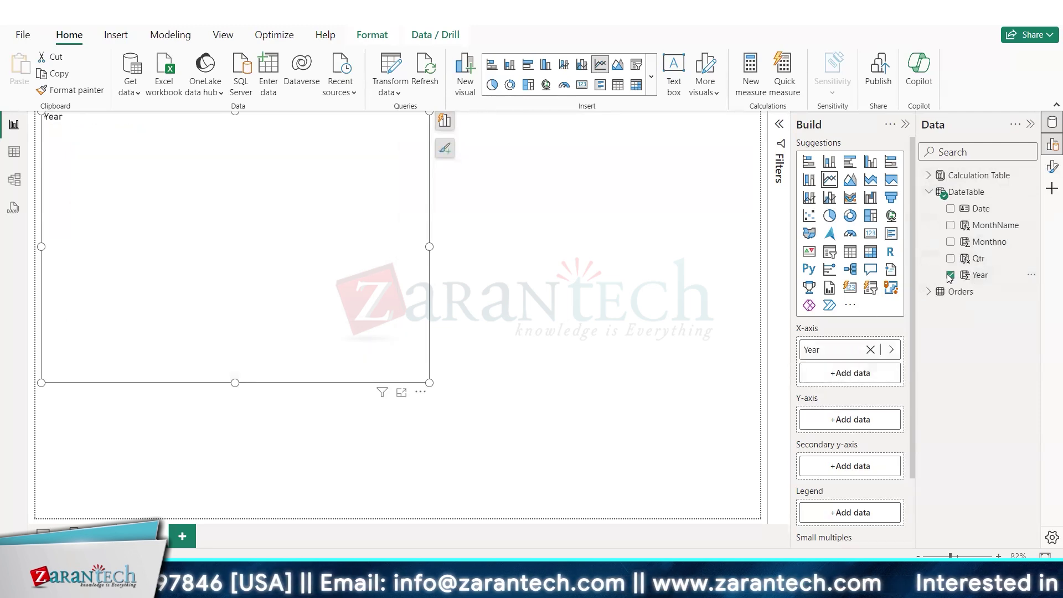
click(951, 226)
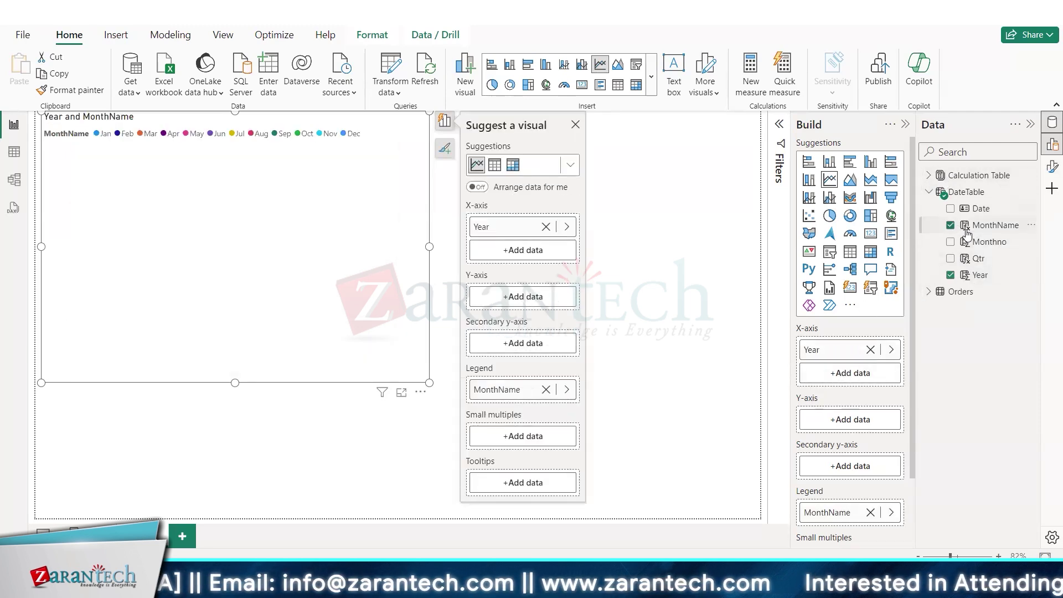
click(951, 226)
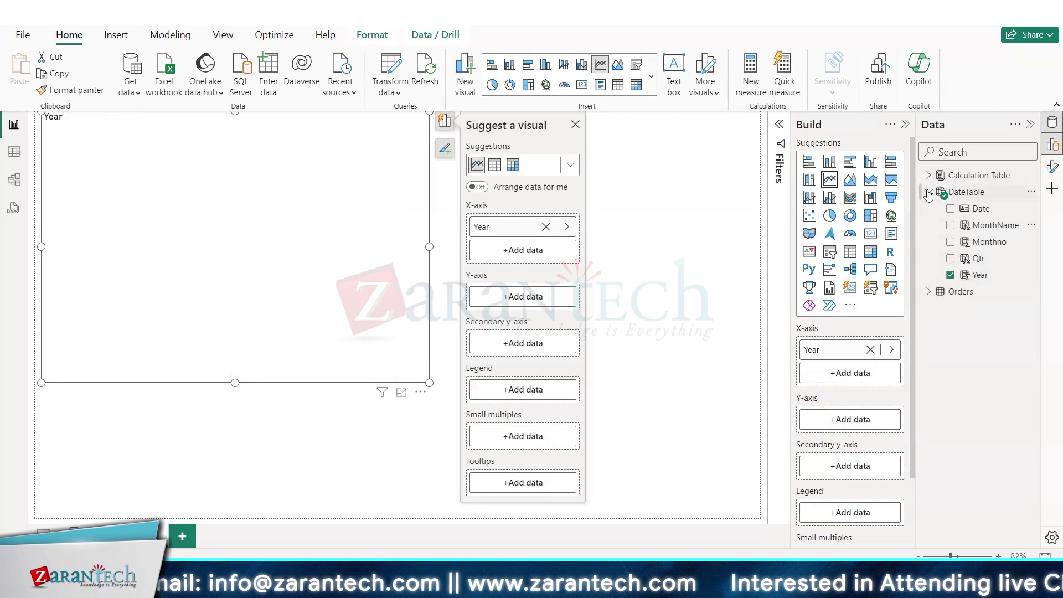
Plot the Total Profit and Total Sales measures from Calculation Table on the line chart's y-axis
click(929, 192)
click(929, 175)
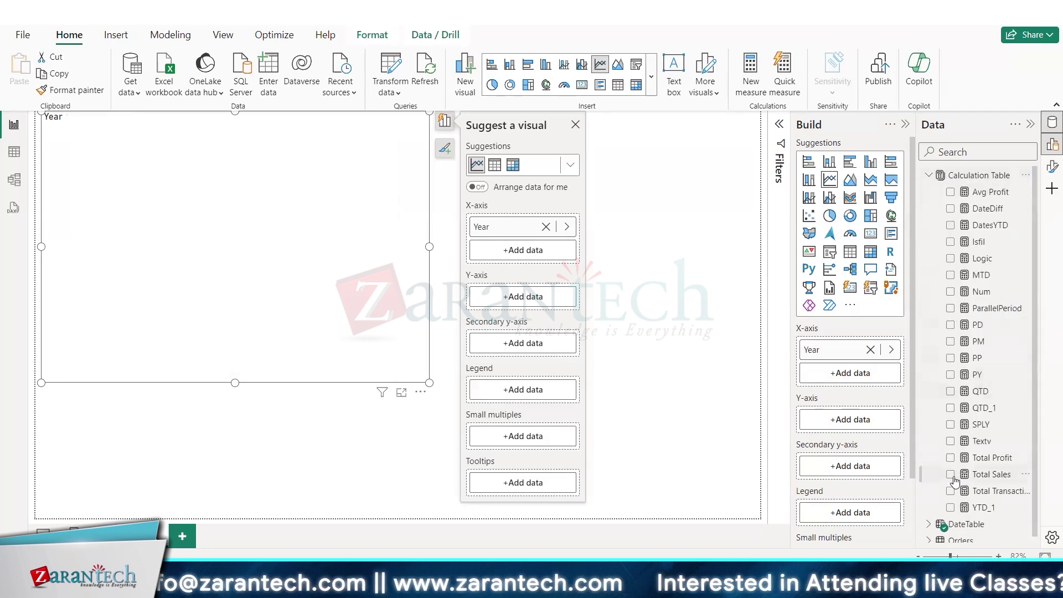
click(952, 458)
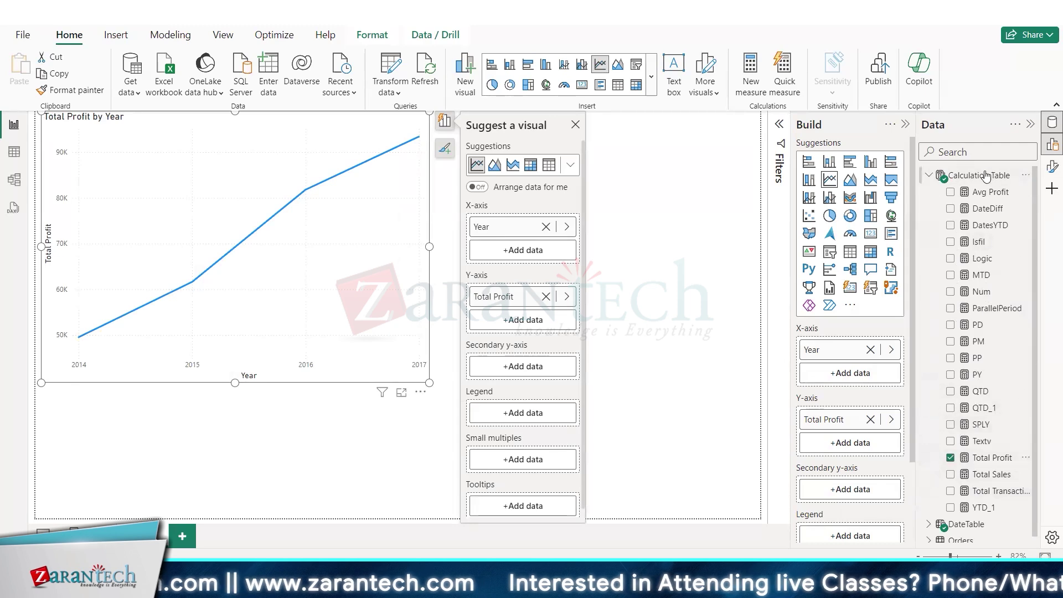
click(951, 192)
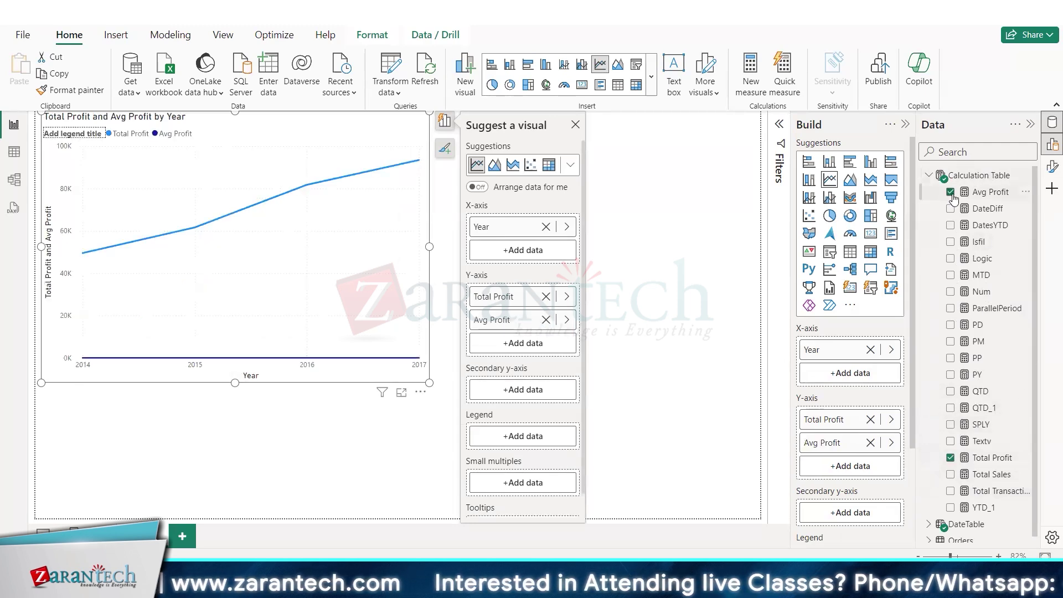
click(951, 194)
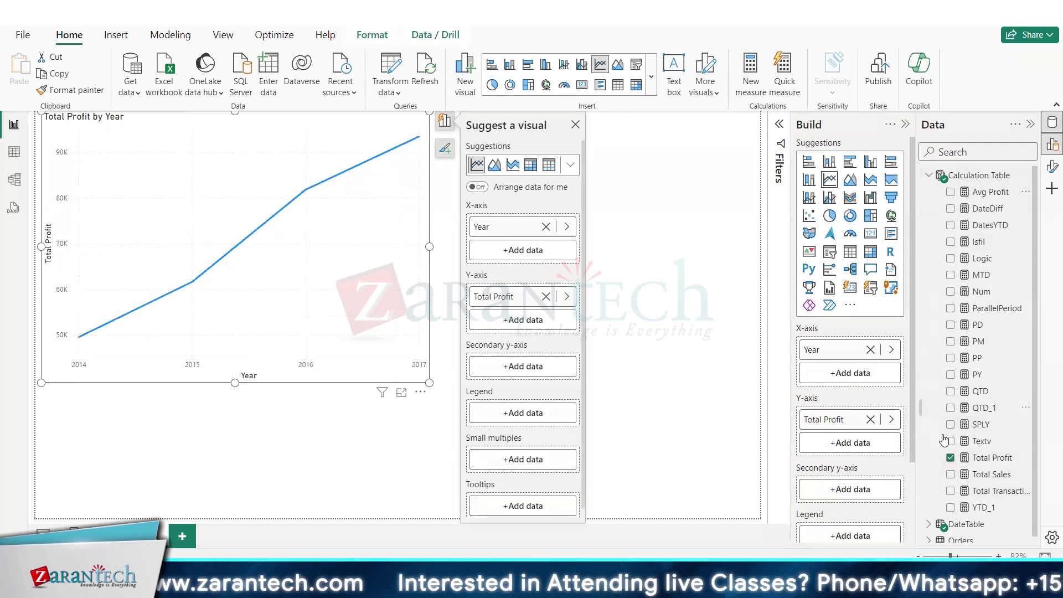
click(951, 474)
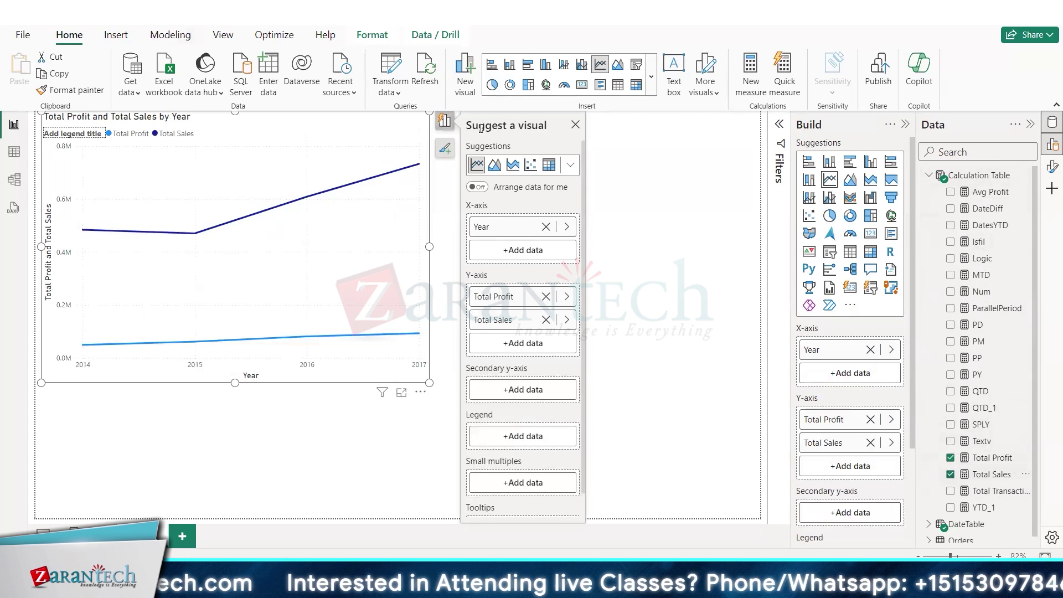
Close the visual suggestions and enlarge the line chart to cover most of the report page
click(576, 127)
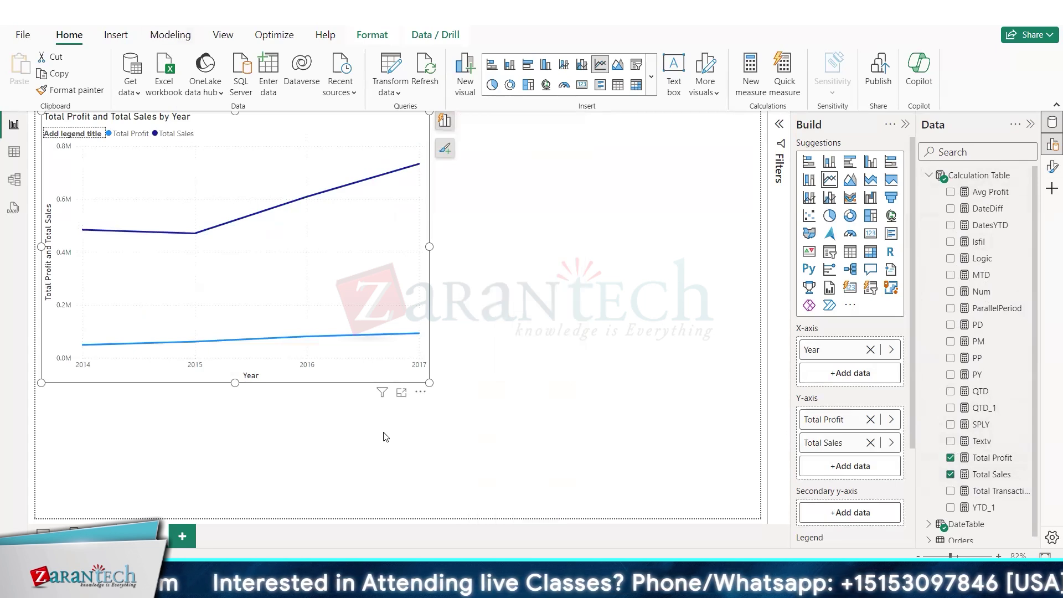
drag(430, 383, 702, 470)
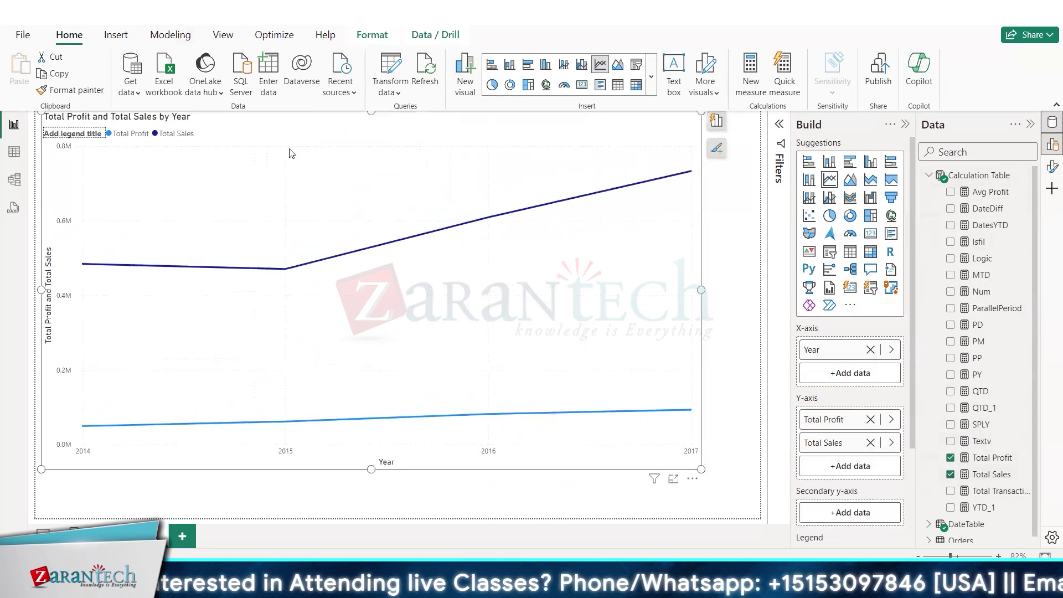
Add MonthName from DateTable below Year on the line chart's x-axis instead of small multiples, and close the visual suggestions
mouse_move(385, 248)
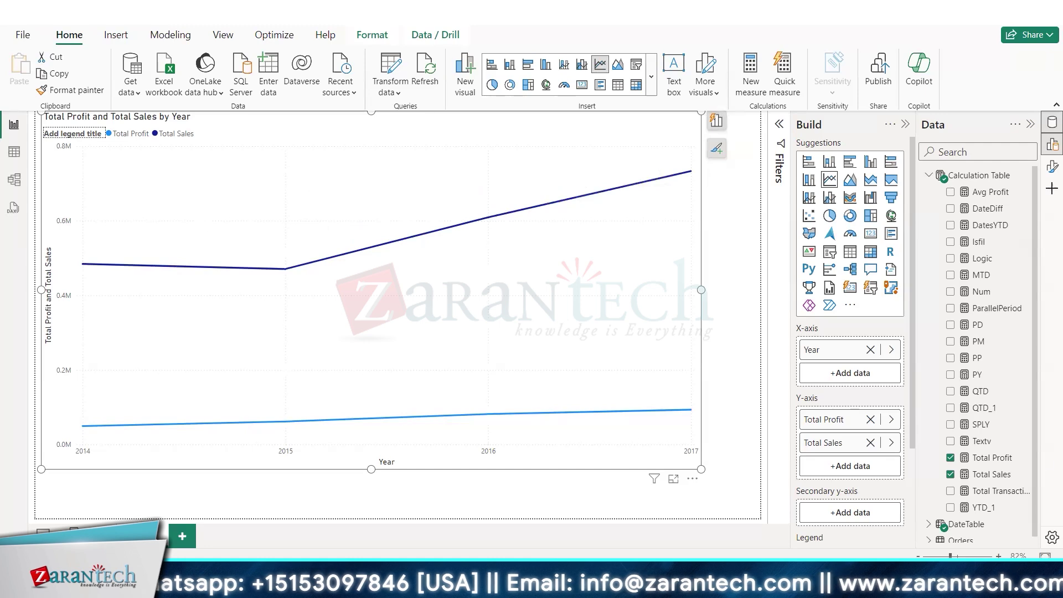
scroll(975, 427, down, 1)
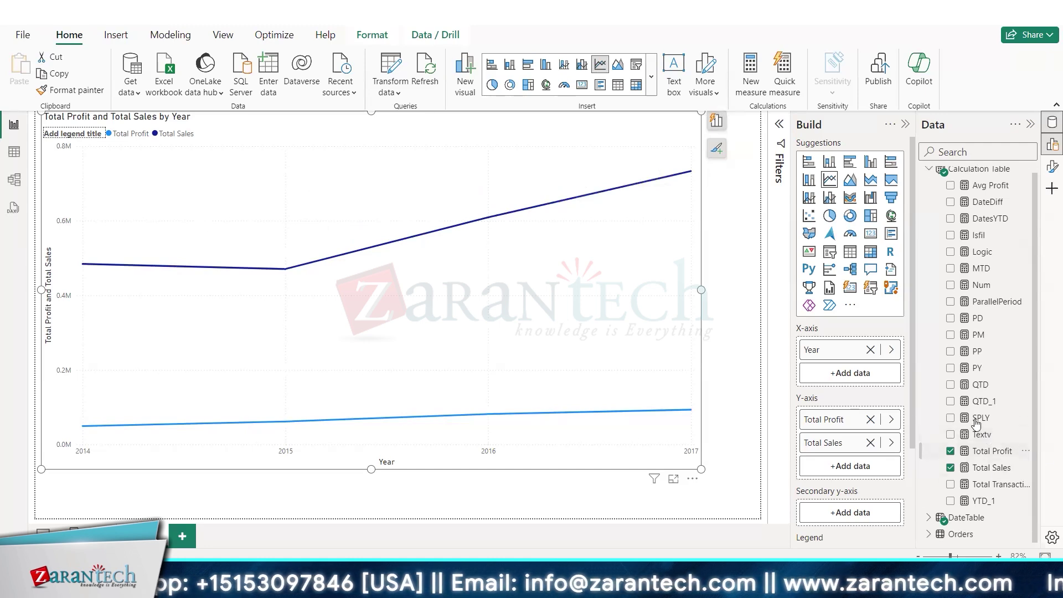
click(930, 517)
scroll(958, 454, down, 2)
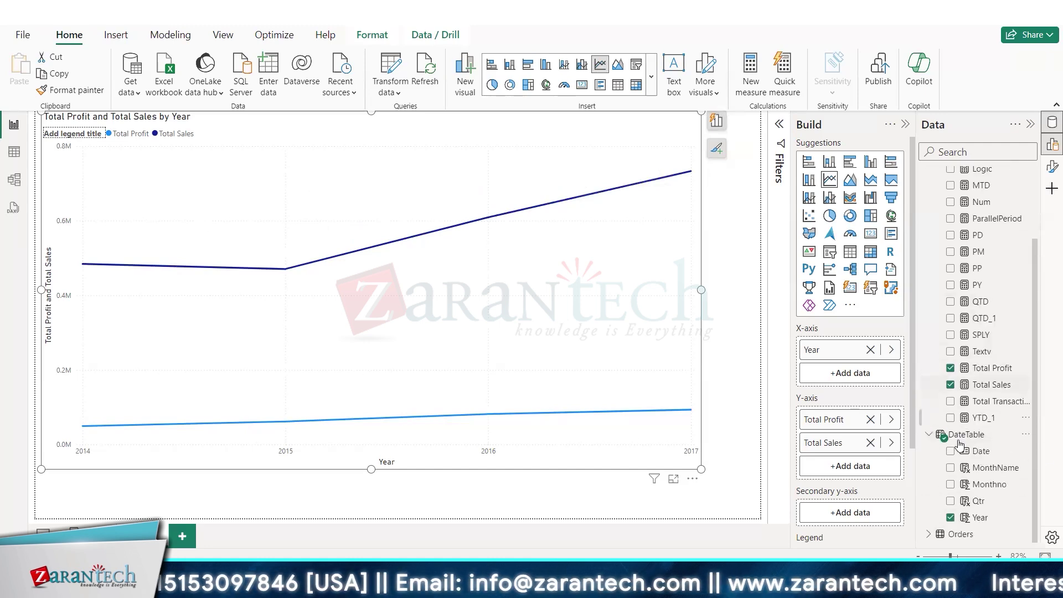
click(951, 468)
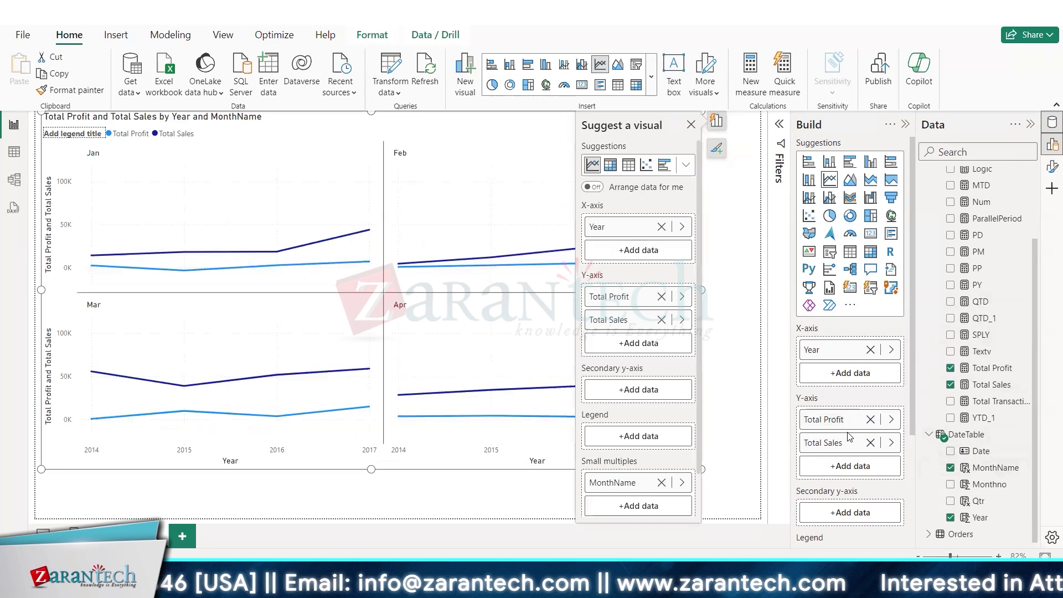
scroll(850, 443, down, 3)
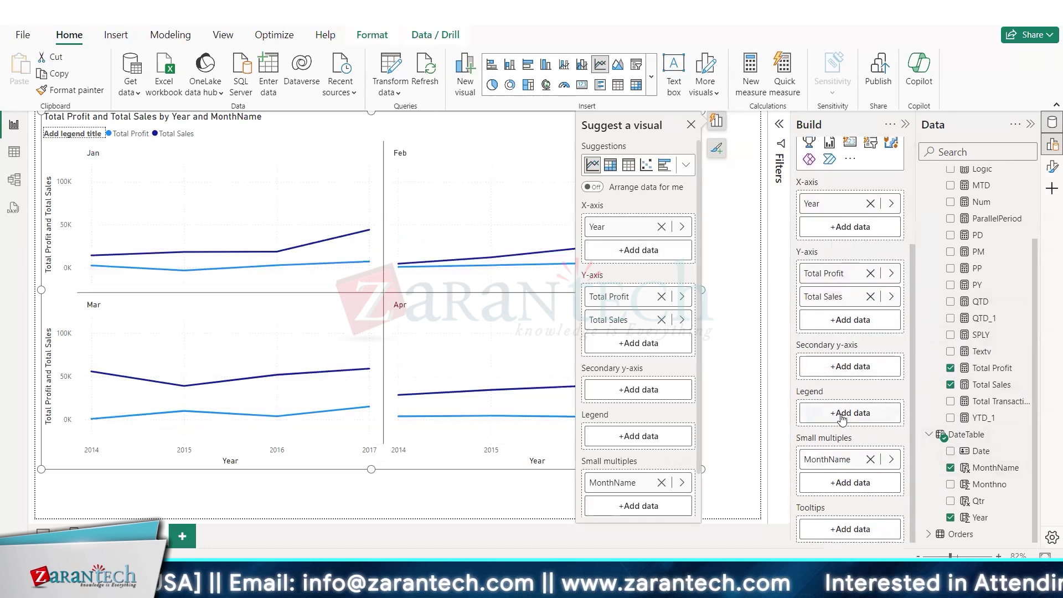
click(870, 459)
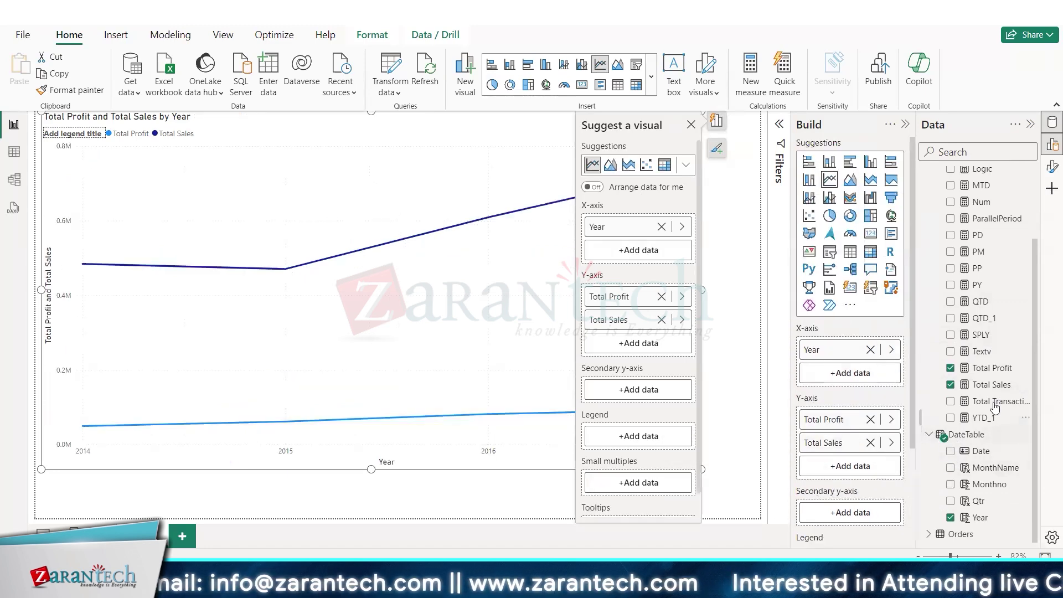
drag(986, 468, 855, 383)
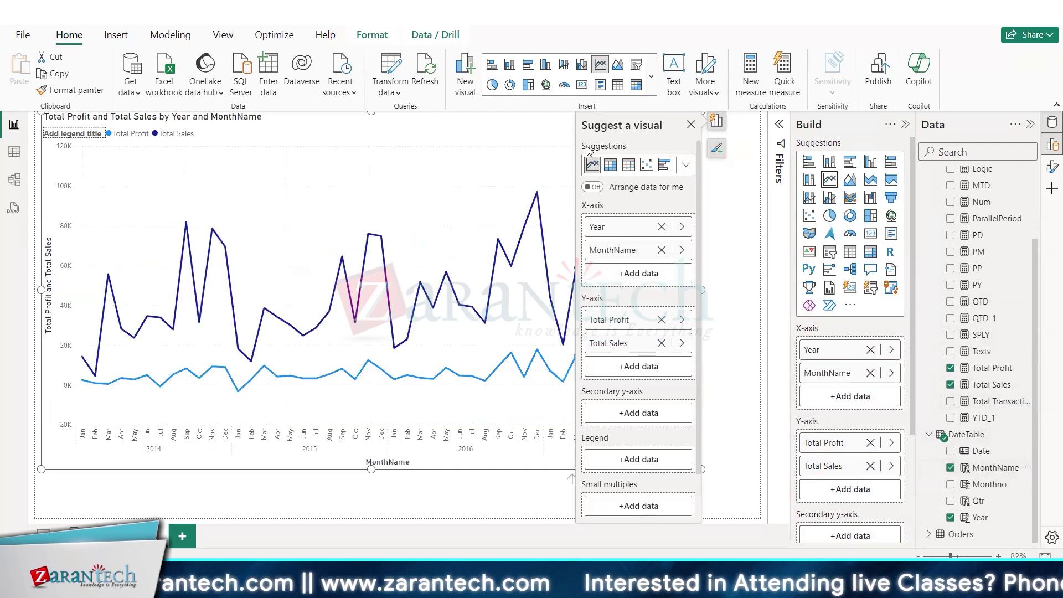
click(691, 126)
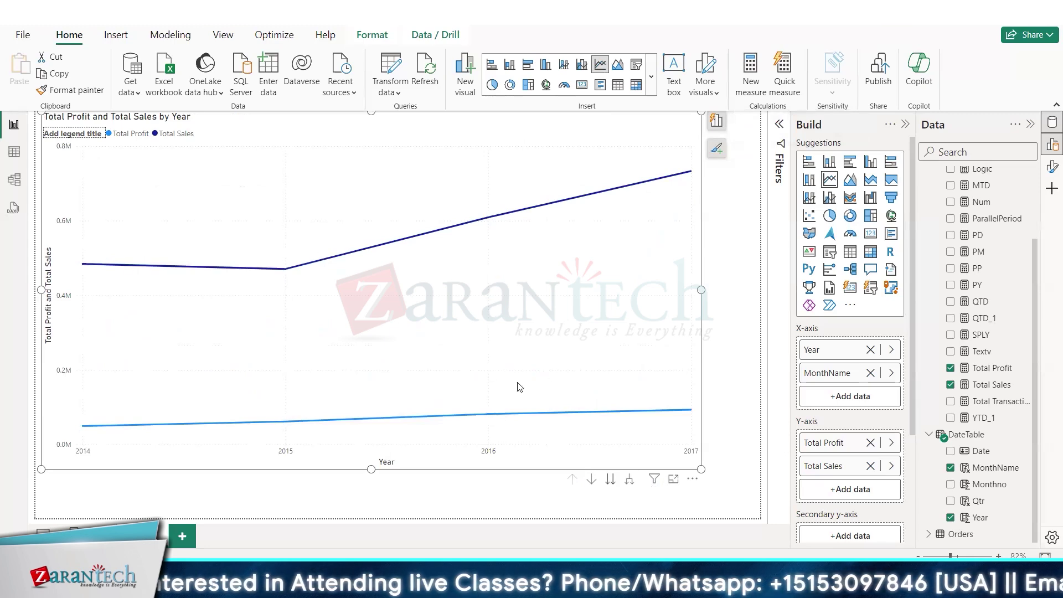
Examine the monthly Total Profit and Total Sales lines and look over the line chart's assigned fields
mouse_move(98, 377)
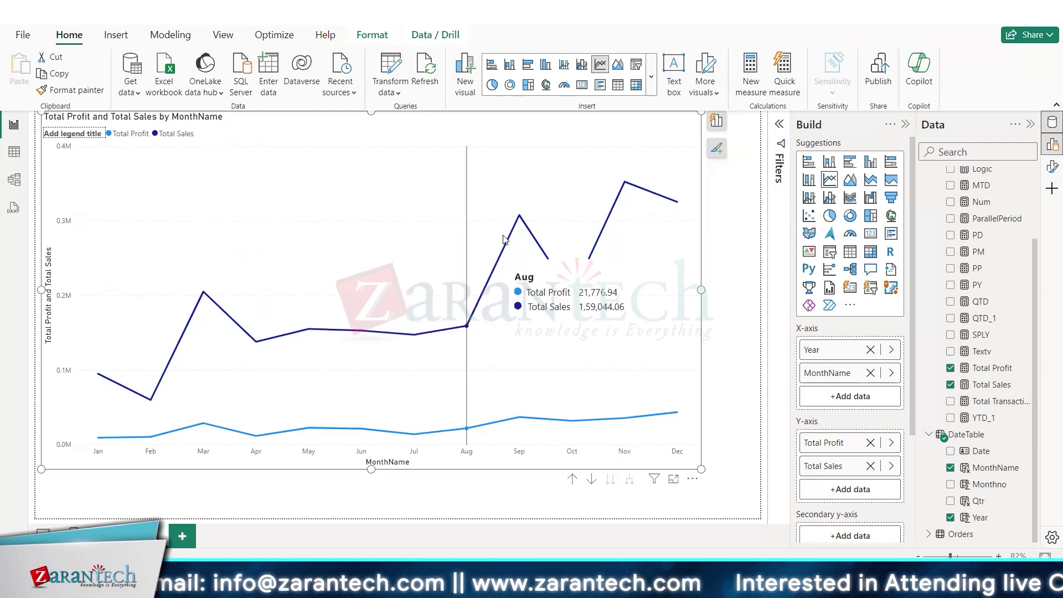
key(alt+Tab)
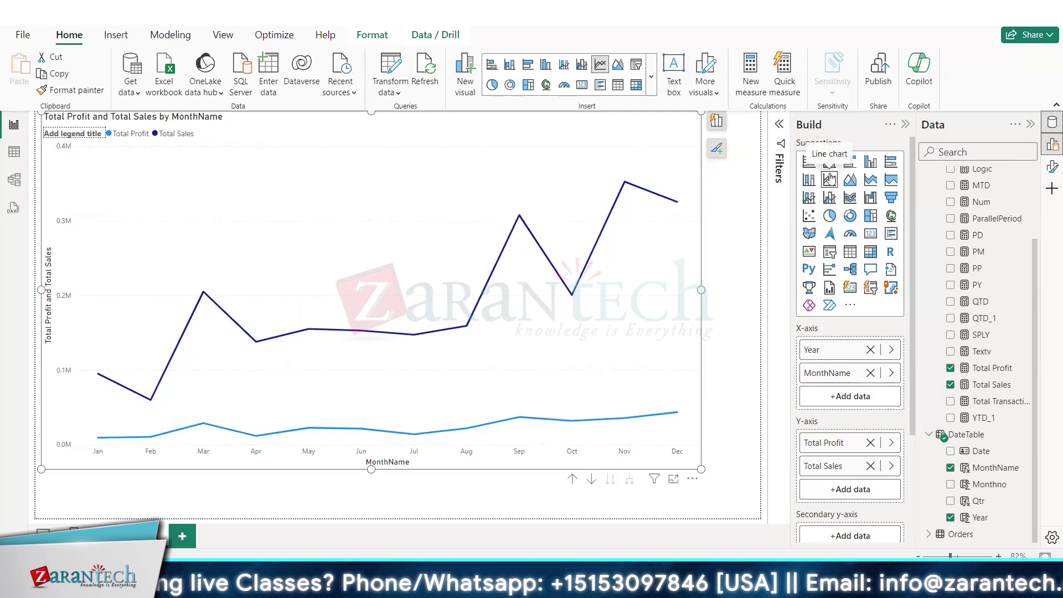
scroll(847, 427, down, 3)
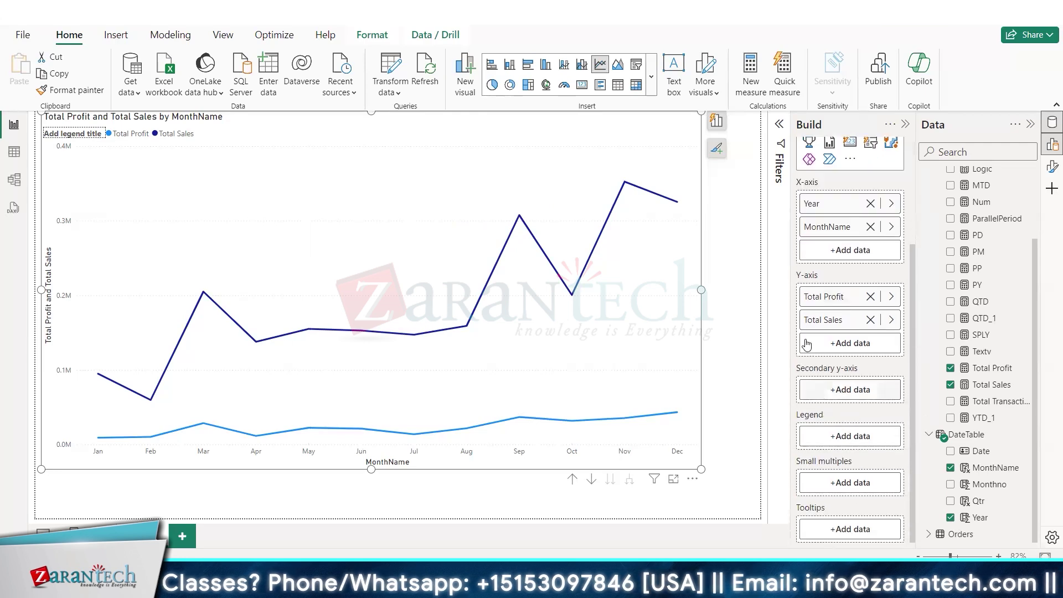
scroll(815, 340, up, 3)
Open the line chart's format settings and dismiss the tip about analytics options
right_click(509, 122)
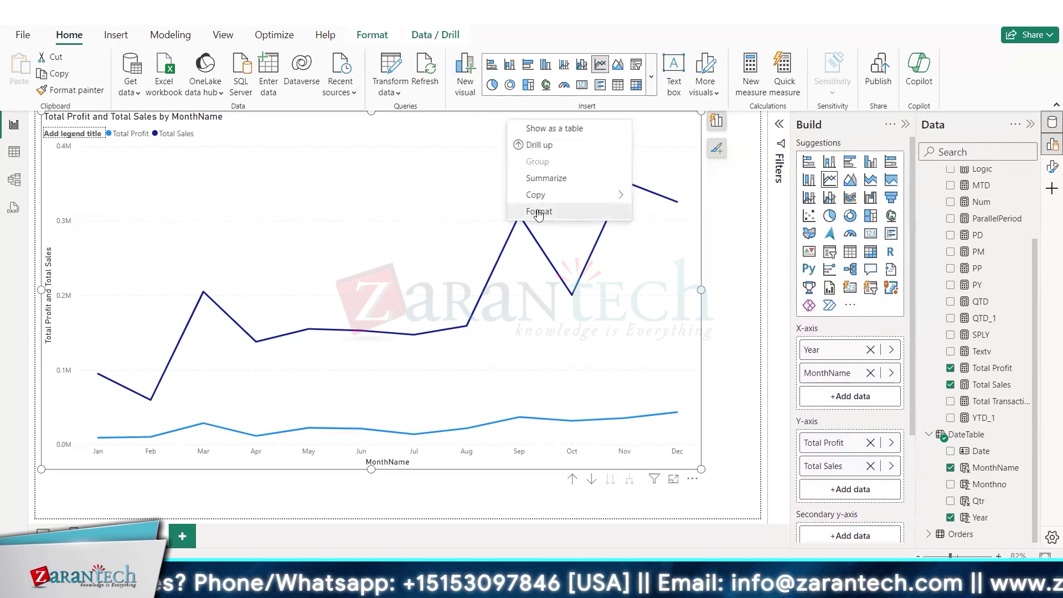
click(538, 211)
scroll(715, 338, down, 2)
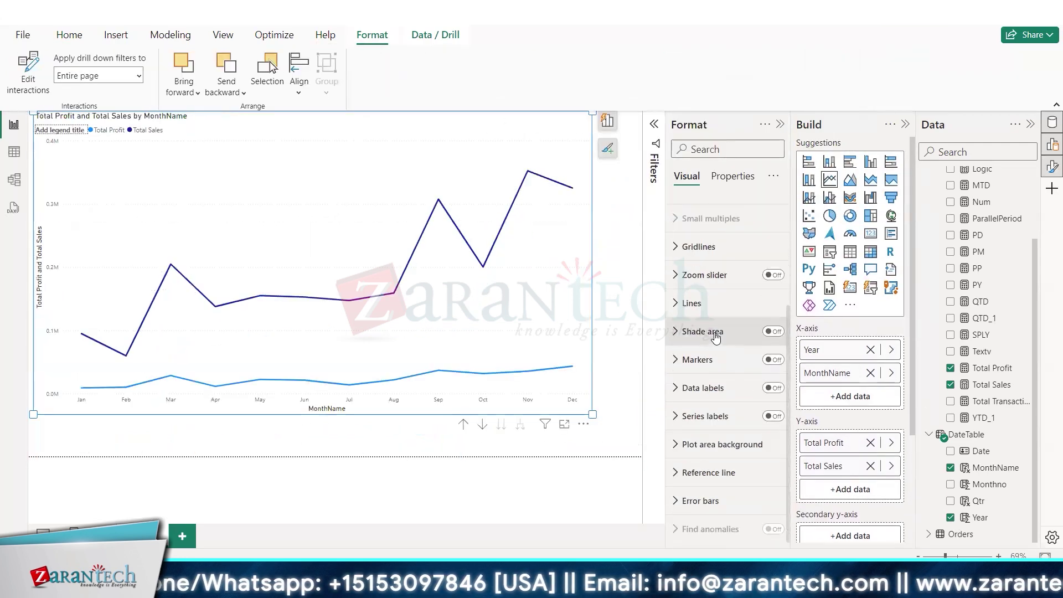
scroll(698, 327, up, 4)
scroll(680, 315, down, 3)
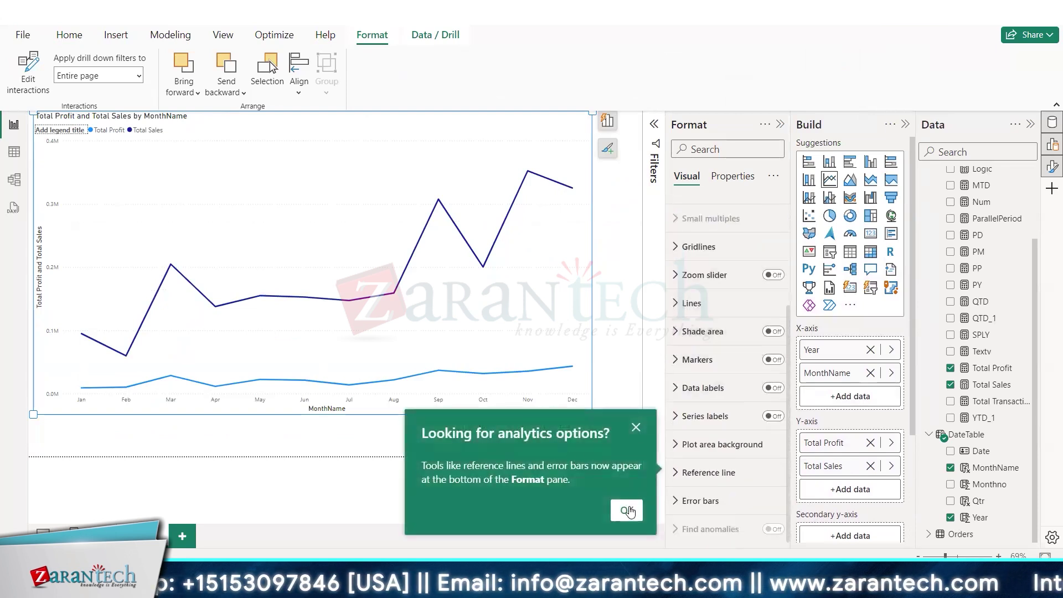
click(628, 510)
scroll(721, 277, up, 4)
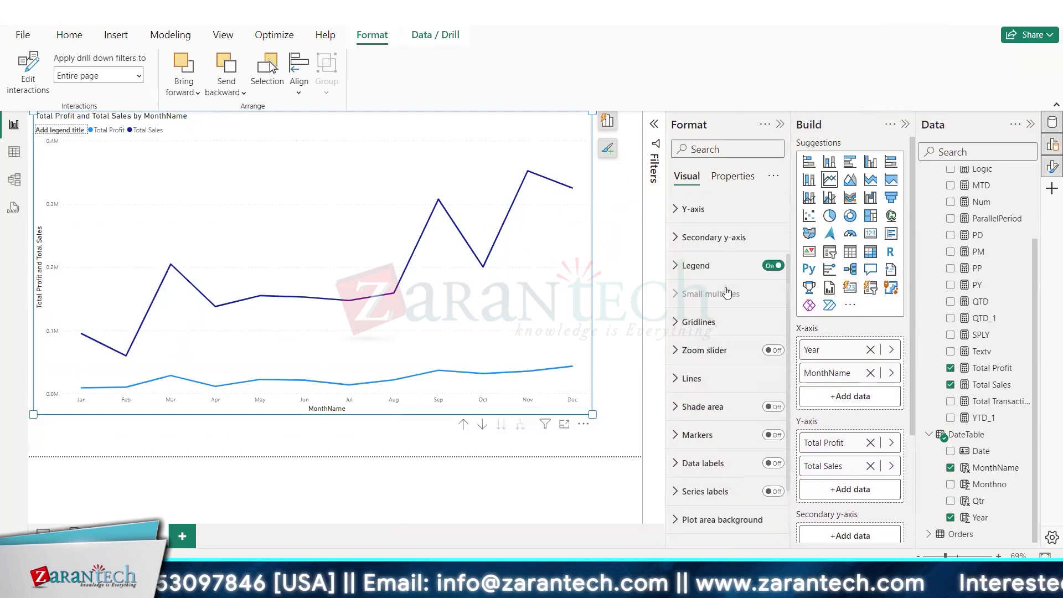
Look through the Format pane's extra options and the pane customization settings, and close both
click(775, 176)
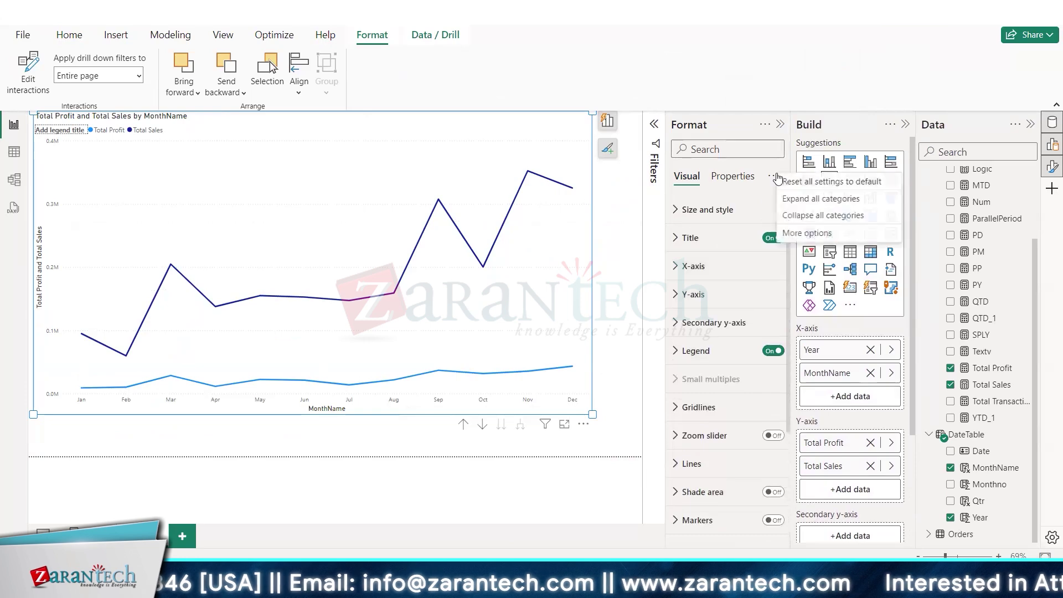
click(763, 78)
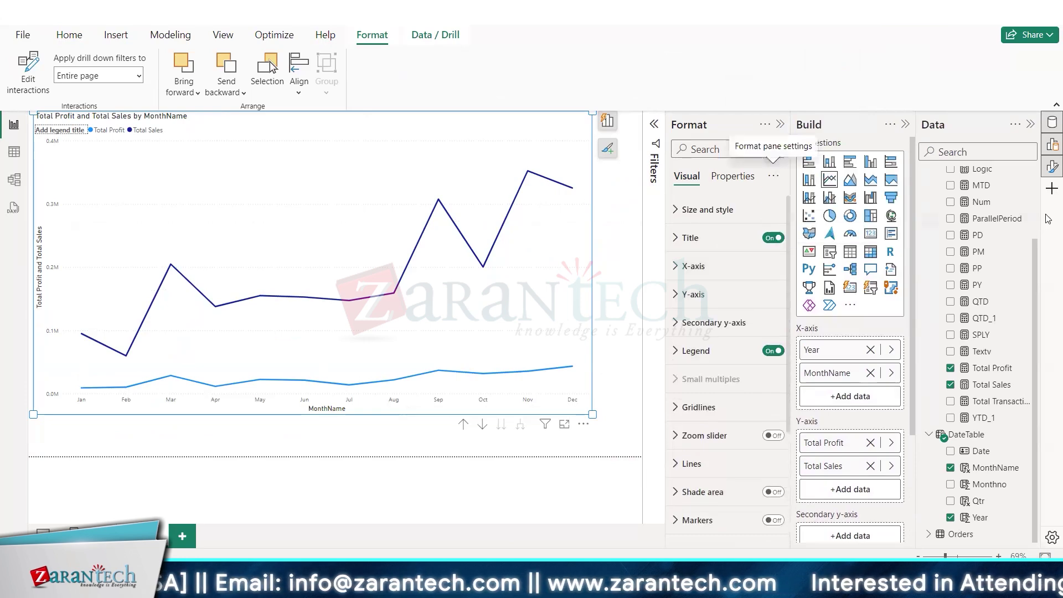
click(1051, 188)
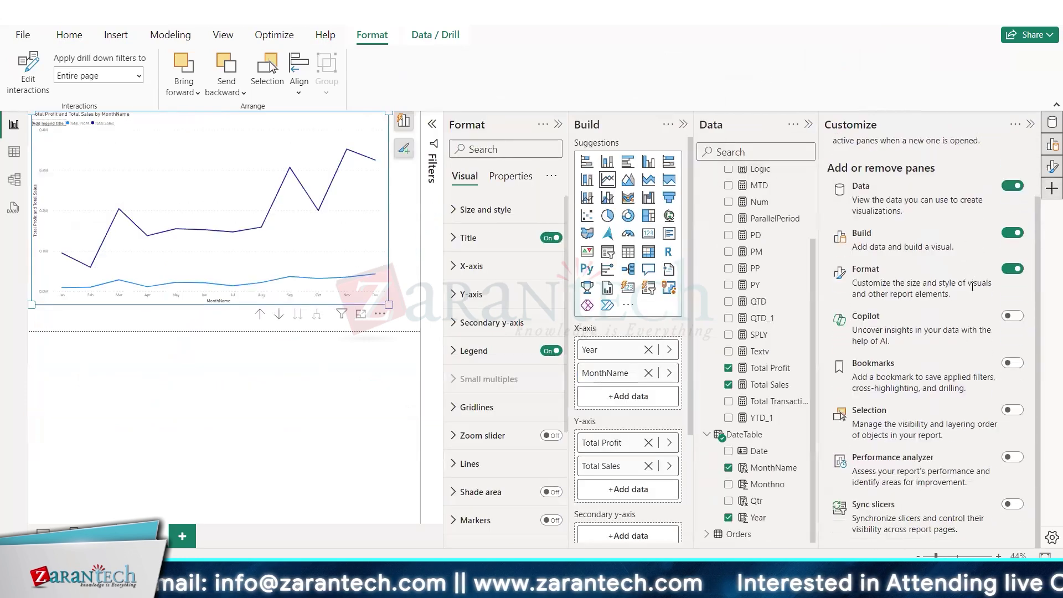
scroll(972, 287, up, 3)
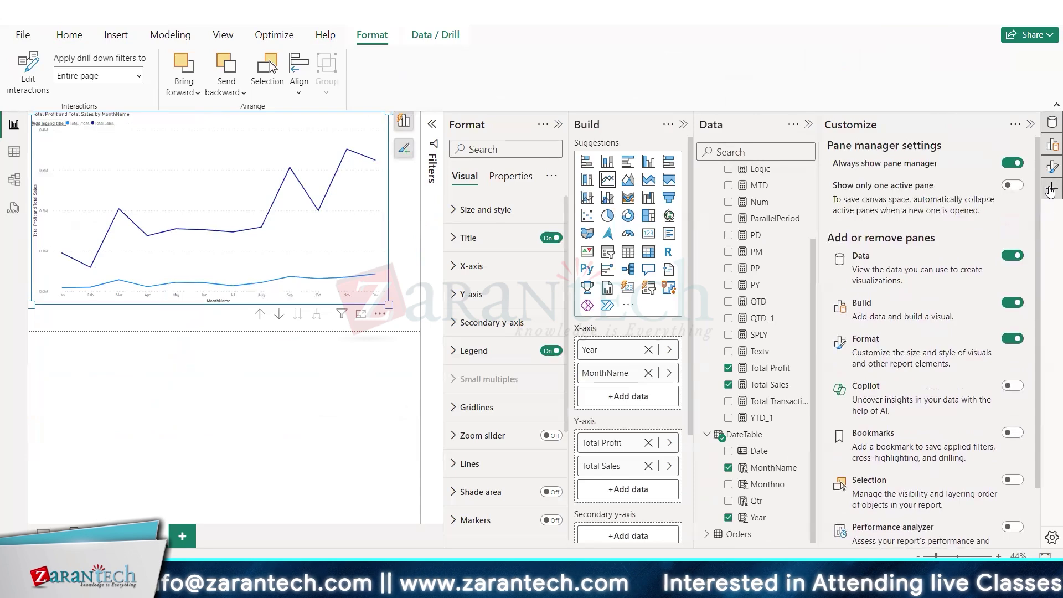
click(1051, 189)
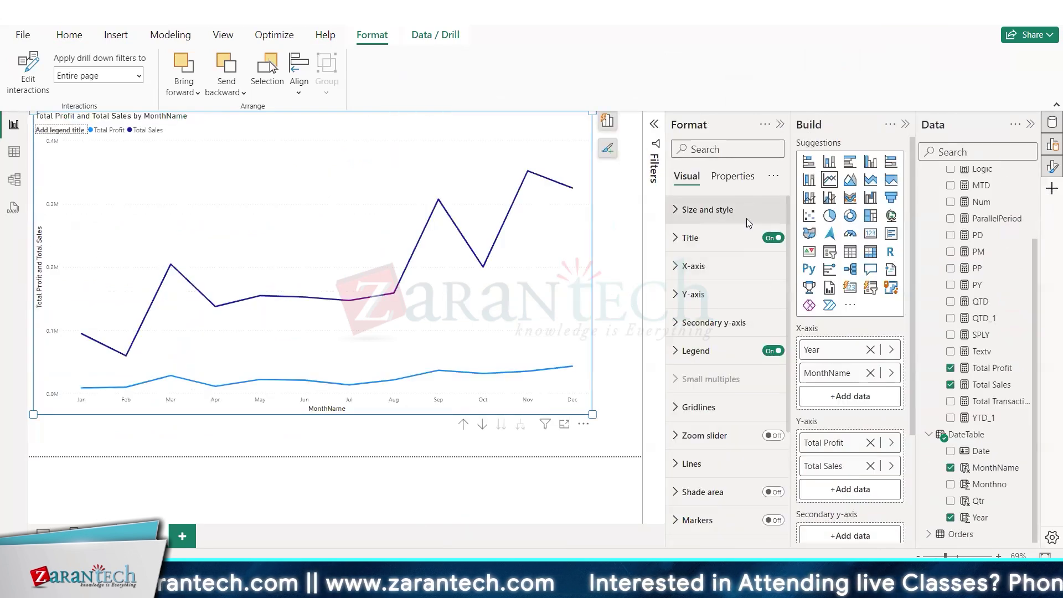
Compare the line chart's formatting categories under Visual and Properties
scroll(731, 232, down, 3)
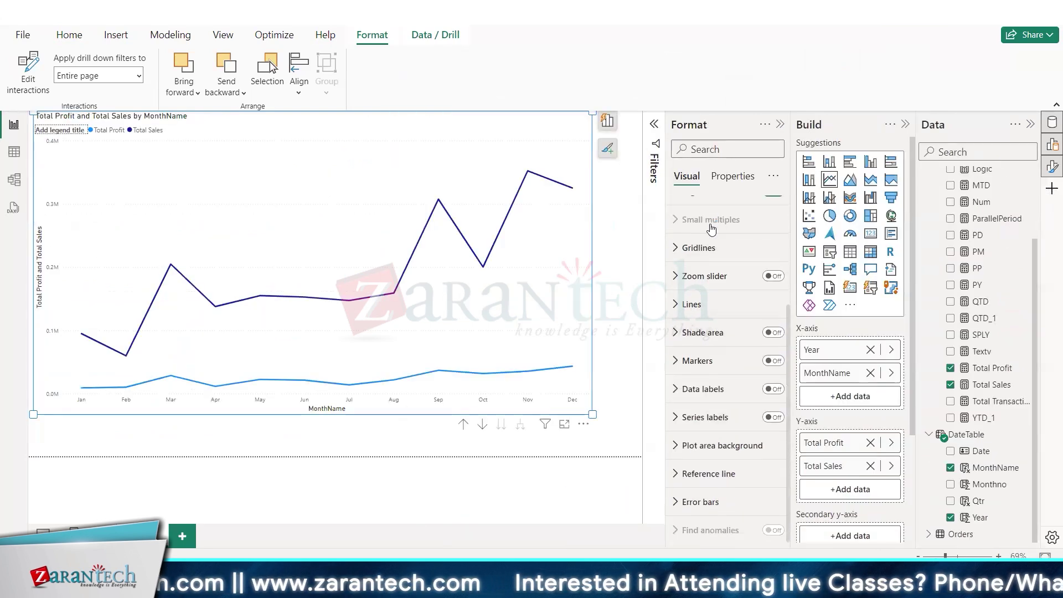
scroll(721, 224, up, 3)
scroll(720, 249, down, 3)
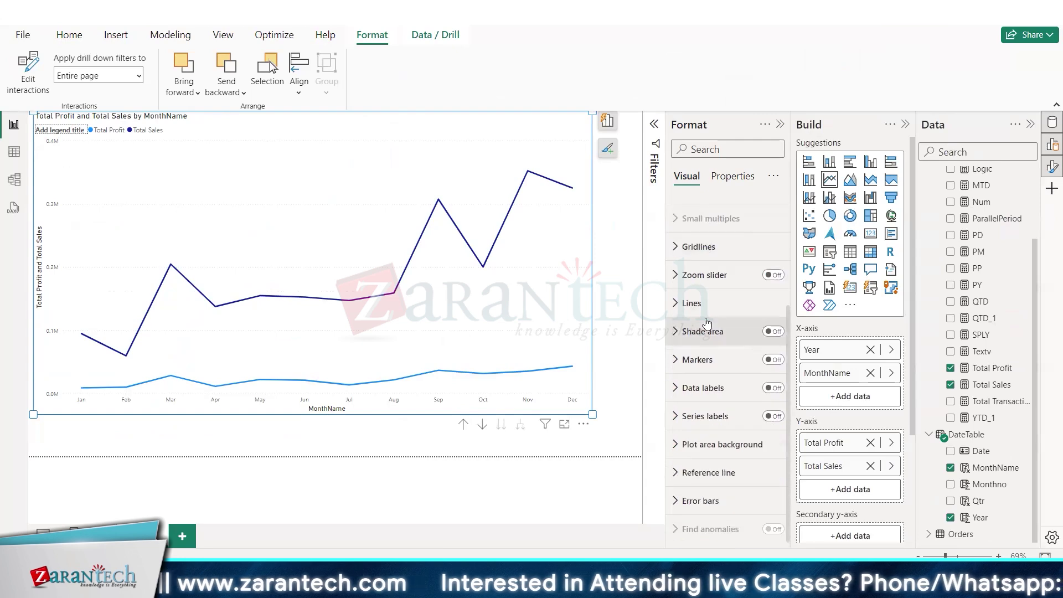
scroll(720, 260, up, 3)
click(736, 175)
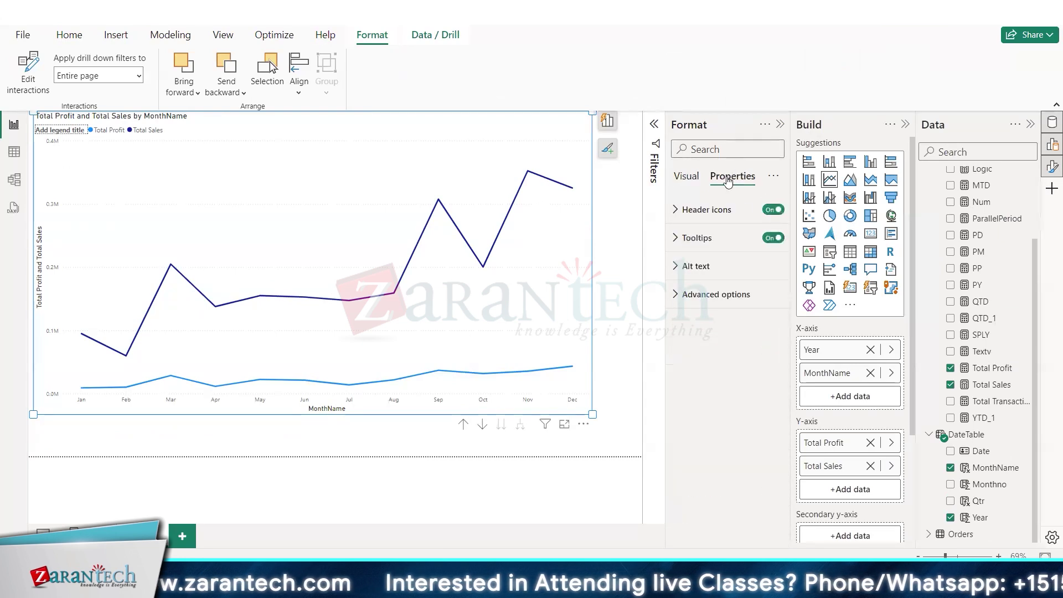
click(698, 176)
Inspect the report settings reached from the Format pane's options and close the dialog without applying anything
click(774, 176)
click(803, 234)
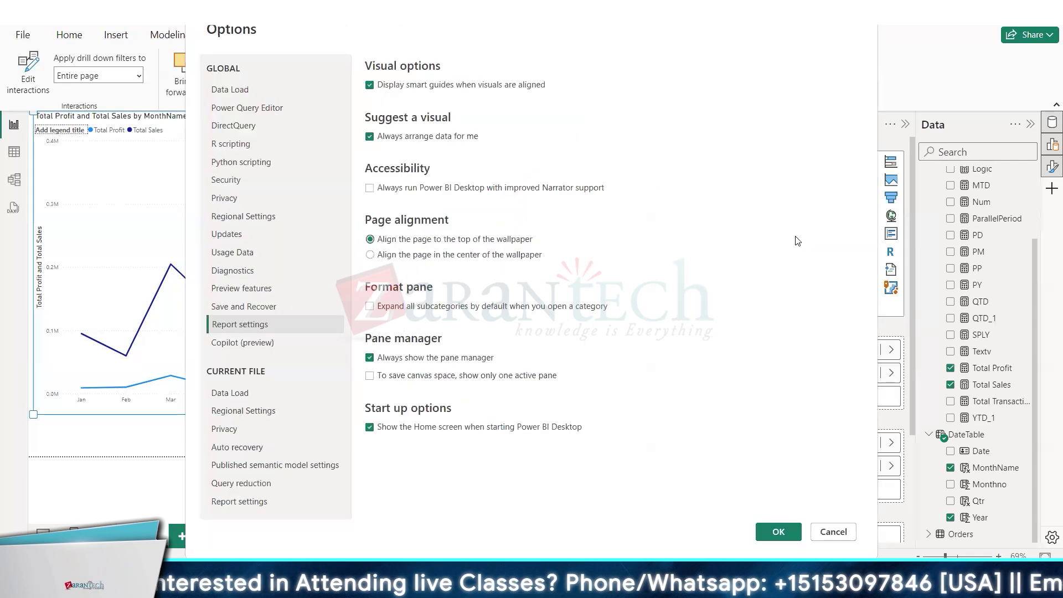
key(Escape)
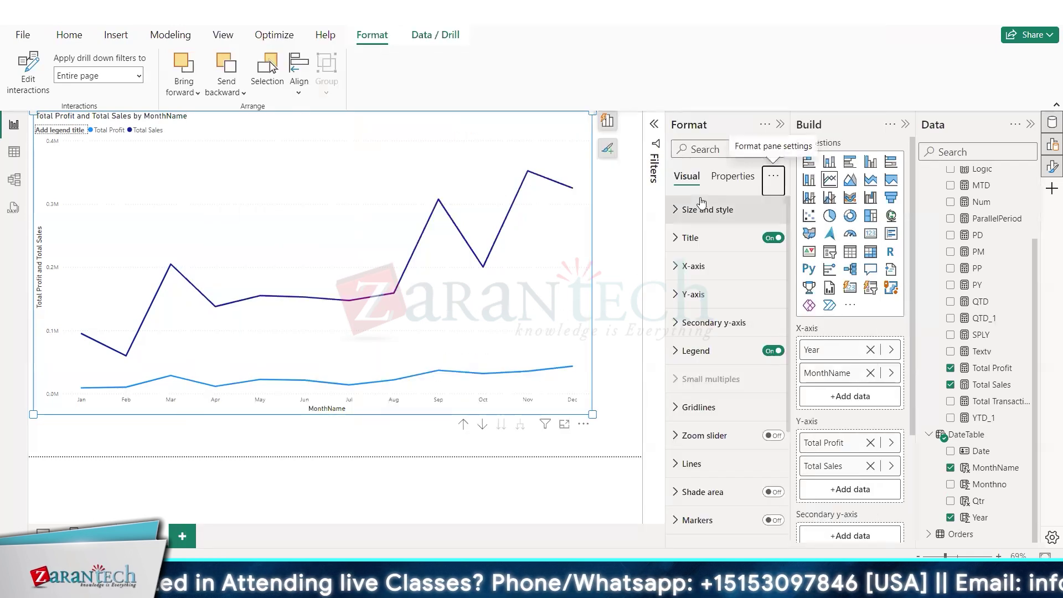
Mark the Total Profit and Total Sales areas of the chart with two red annotation rectangles and clear them
click(357, 140)
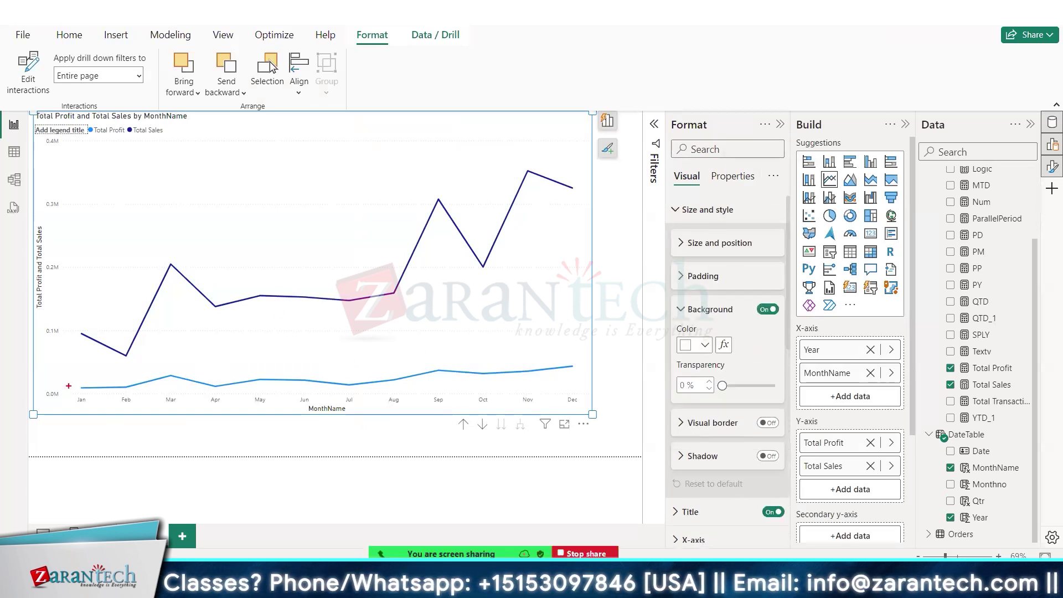
mouse_move(67, 381)
mouse_down()
mouse_move(598, 383)
mouse_move(596, 353)
mouse_up()
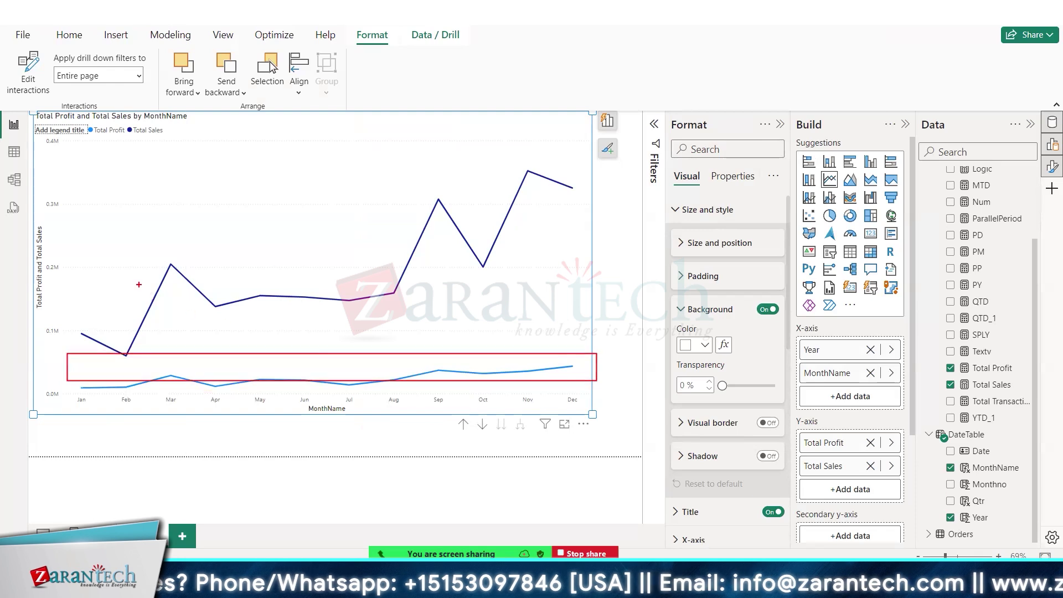
drag(86, 256, 602, 169)
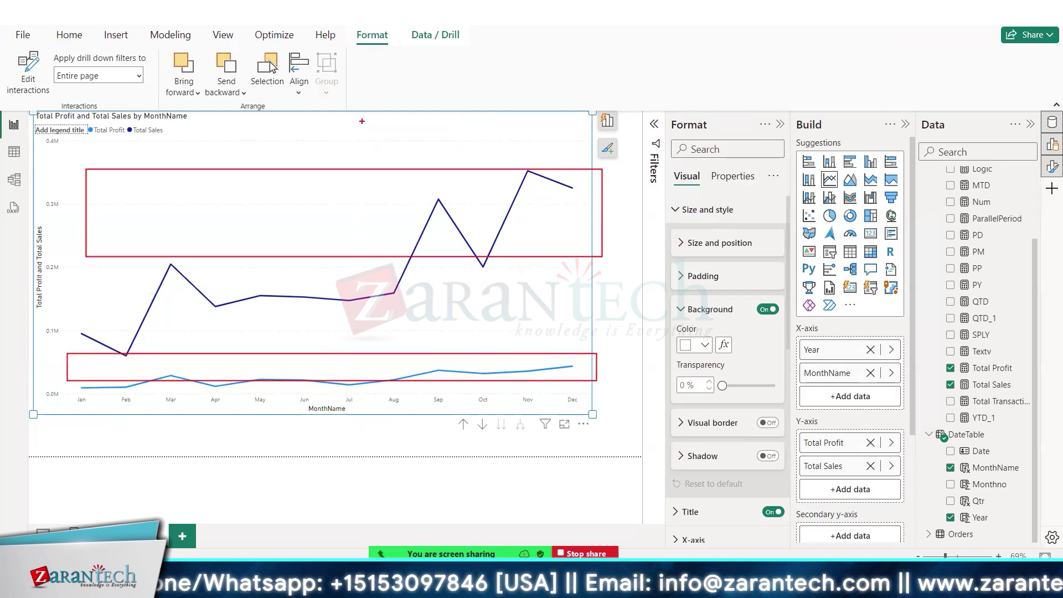
key(Escape)
click(67, 34)
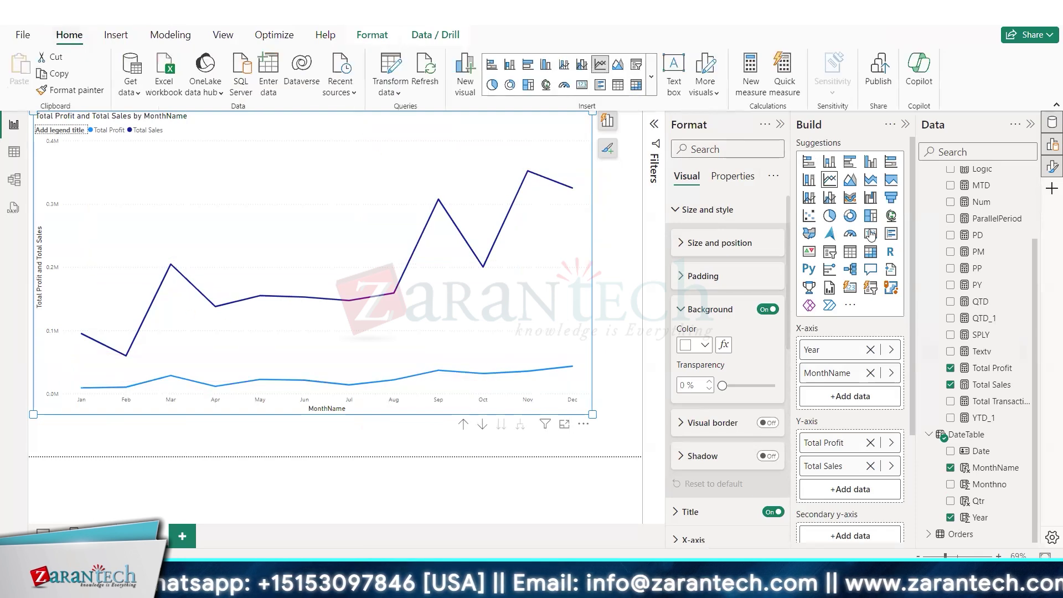
Check which chart elements can be chosen for on-object formatting besides the visual area
right_click(513, 212)
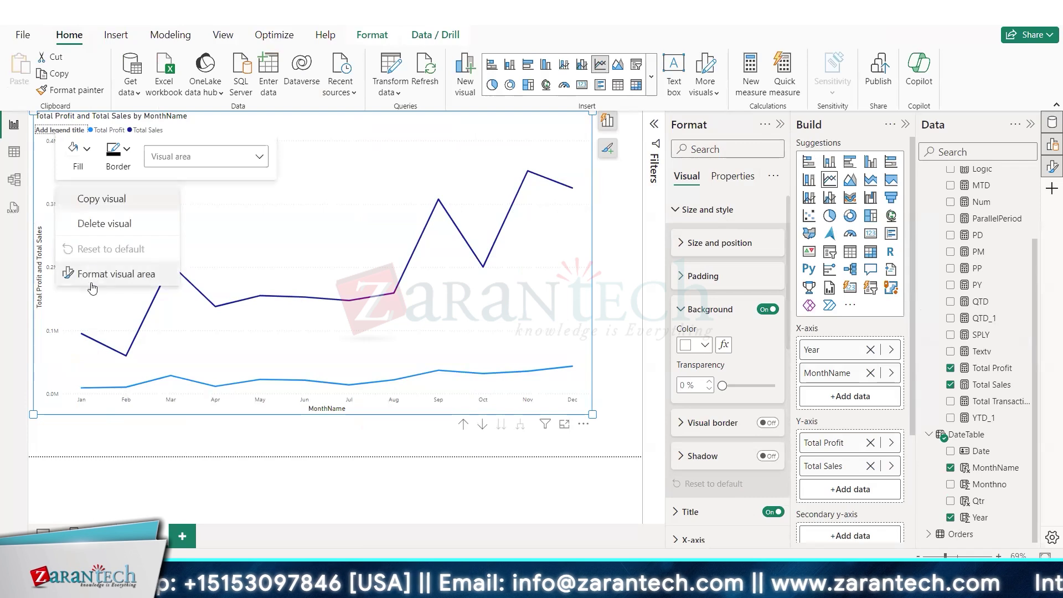
click(196, 157)
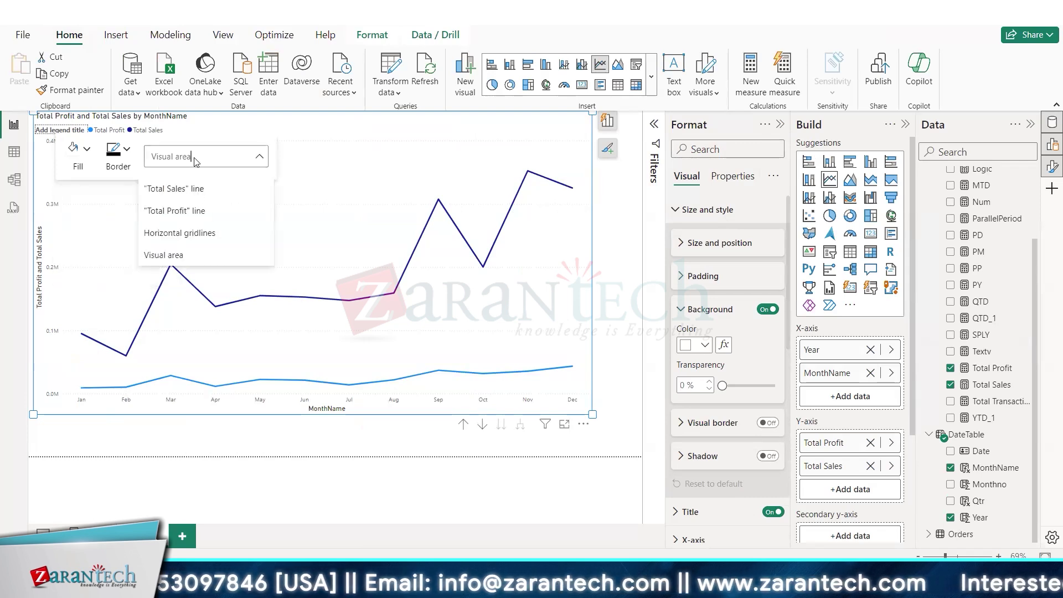
click(196, 159)
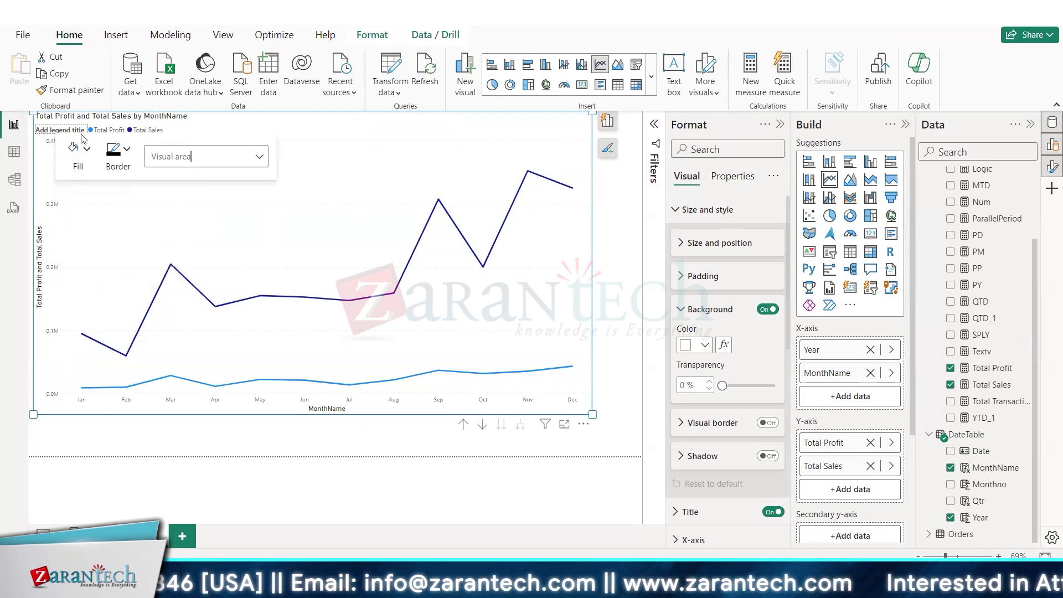
Open the formatting of the line chart's legend title and turn the title off
click(118, 135)
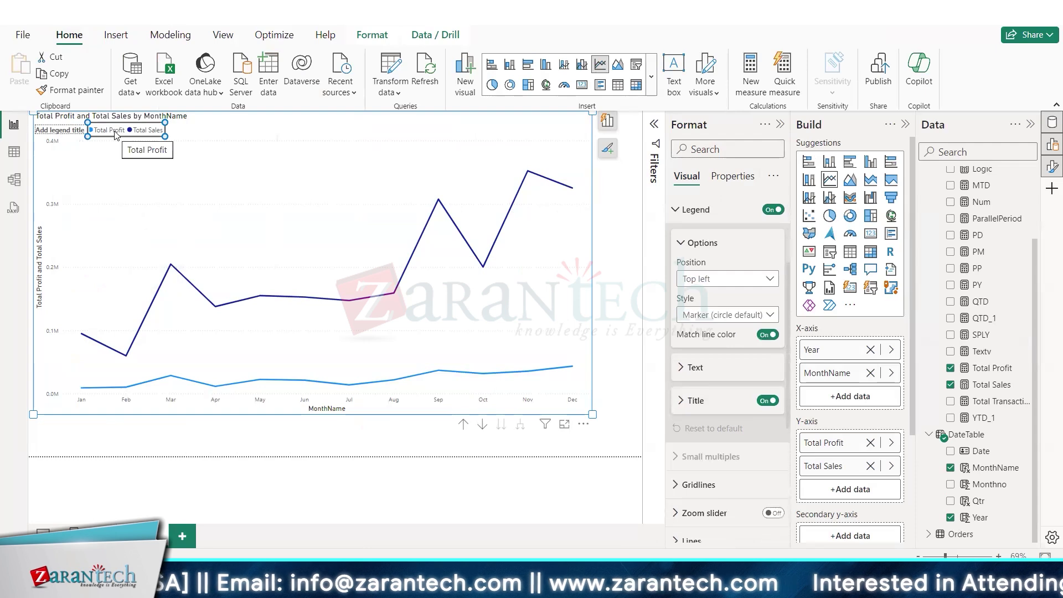
click(80, 129)
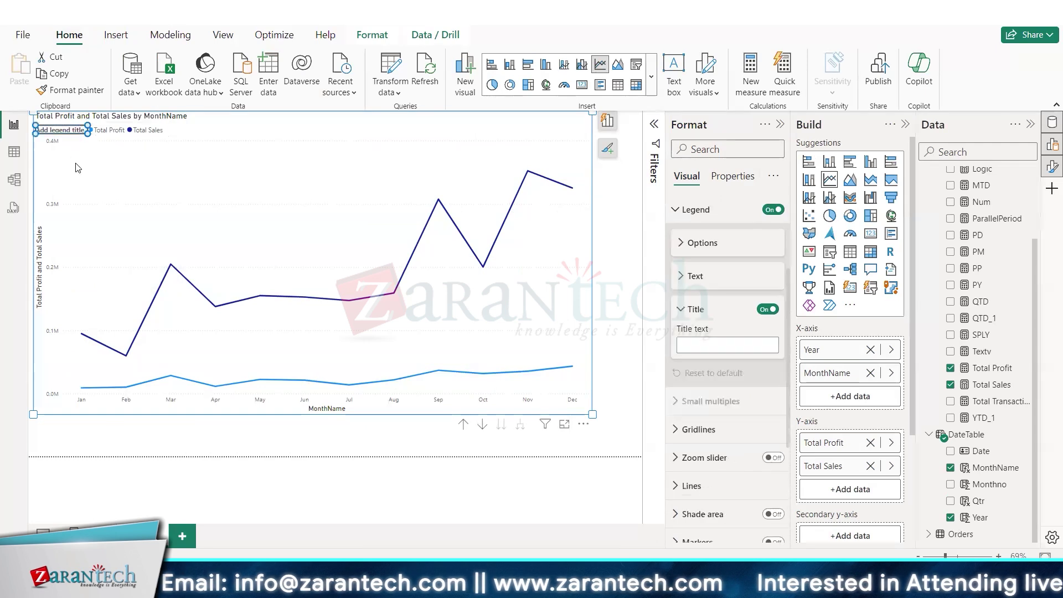
right_click(66, 129)
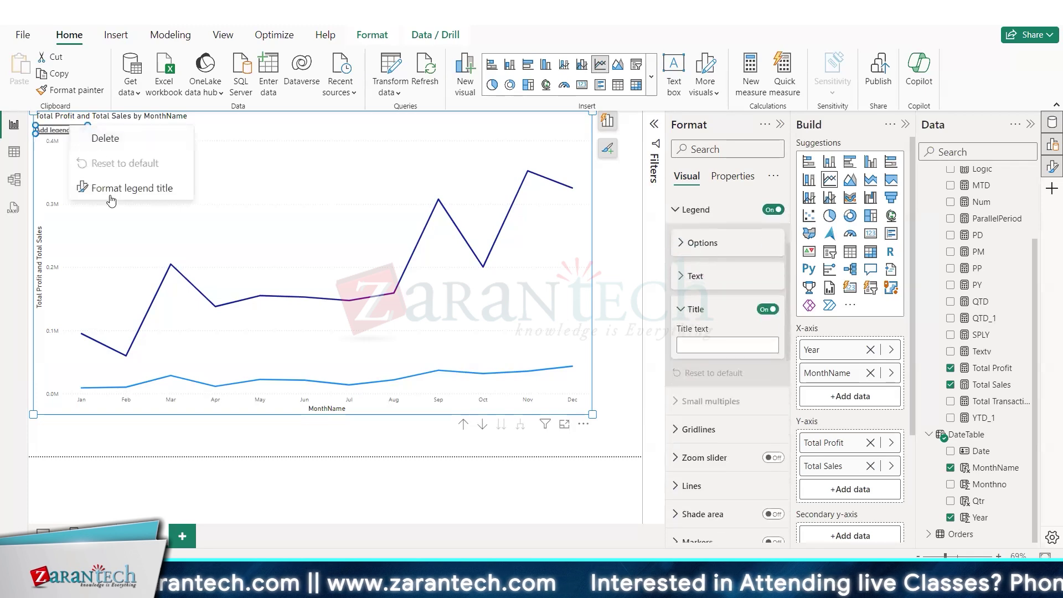
click(111, 192)
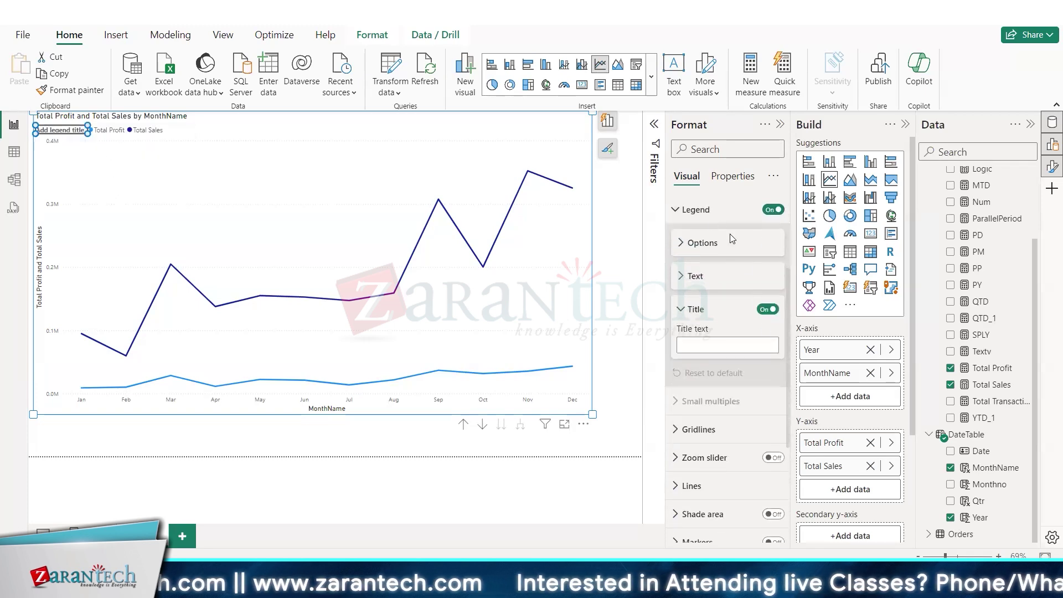
click(767, 310)
Check the on-object text formatting options available for the chart's legend
click(104, 132)
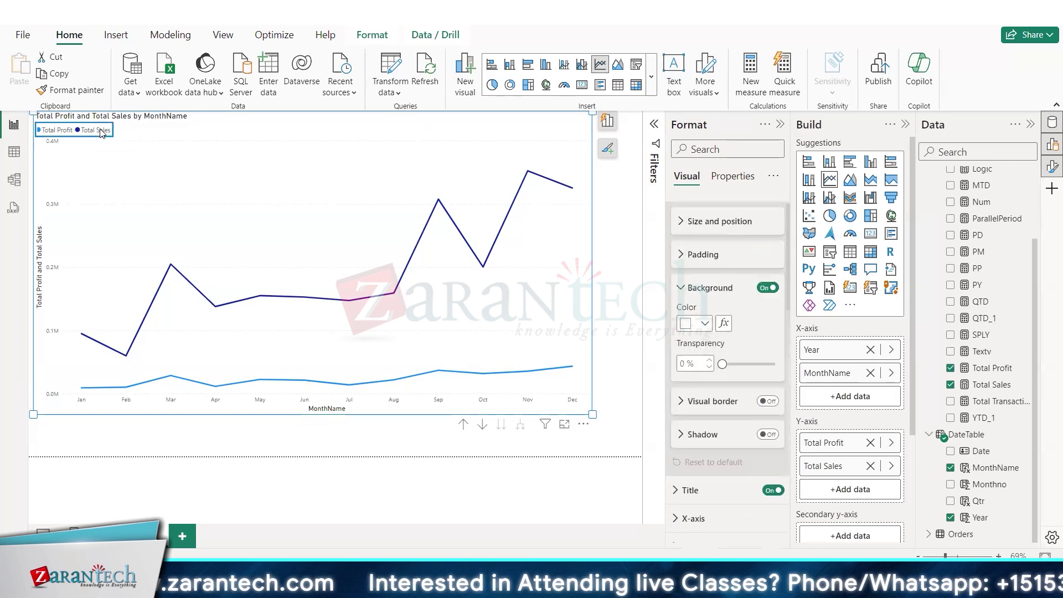
right_click(104, 131)
key(Escape)
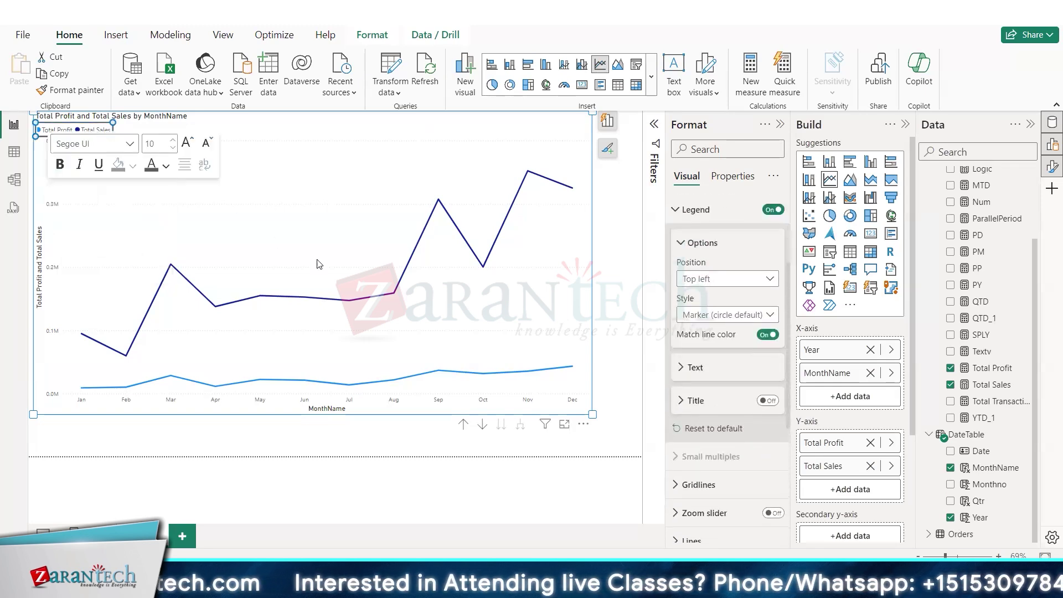
click(346, 230)
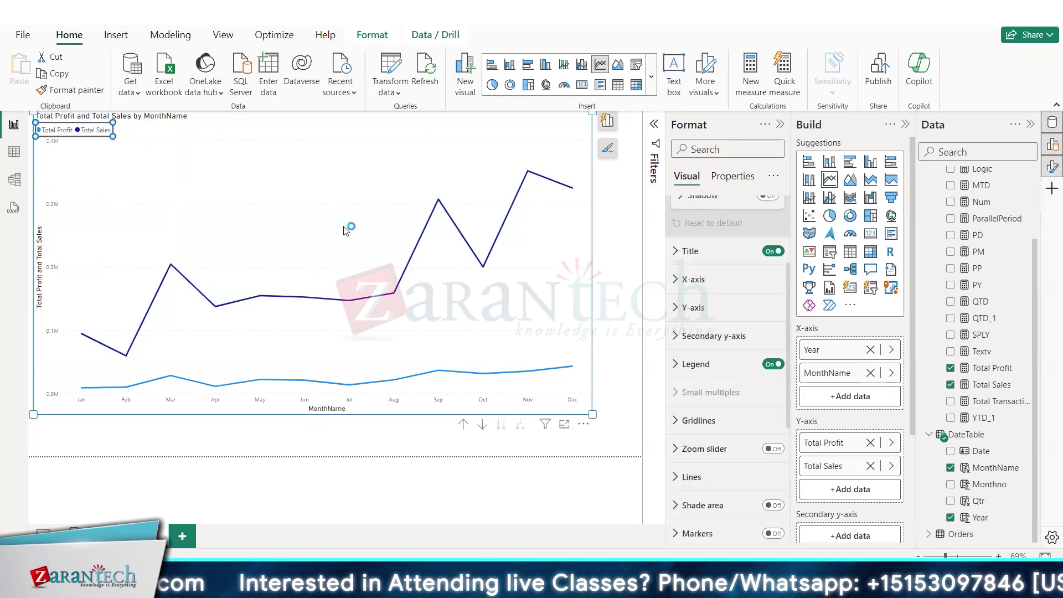
Enable the Visual calculations preview feature in the global options and apply the change
click(23, 36)
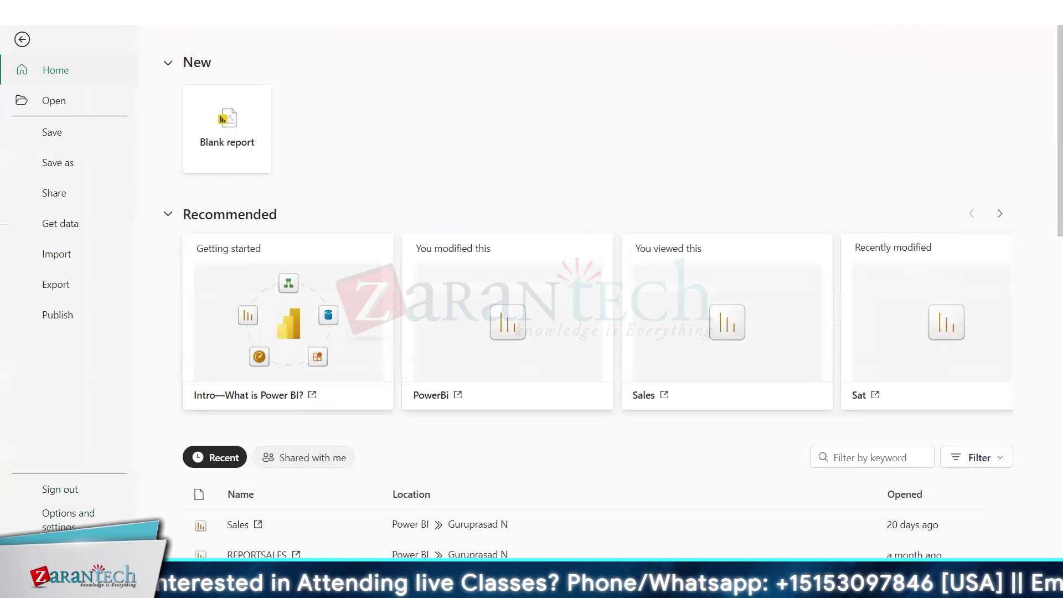
click(60, 520)
key(Escape)
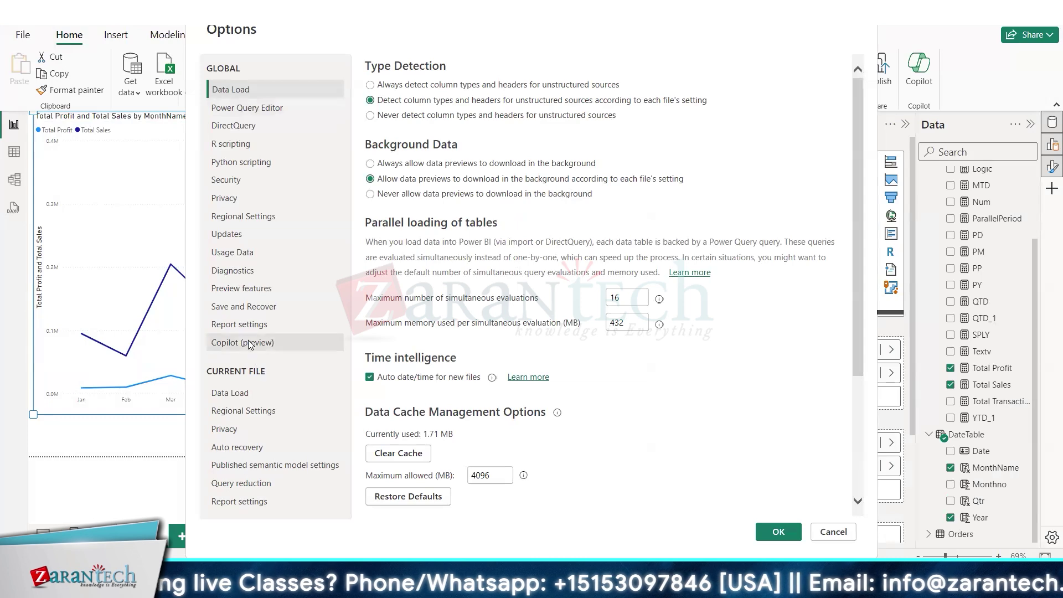
click(249, 289)
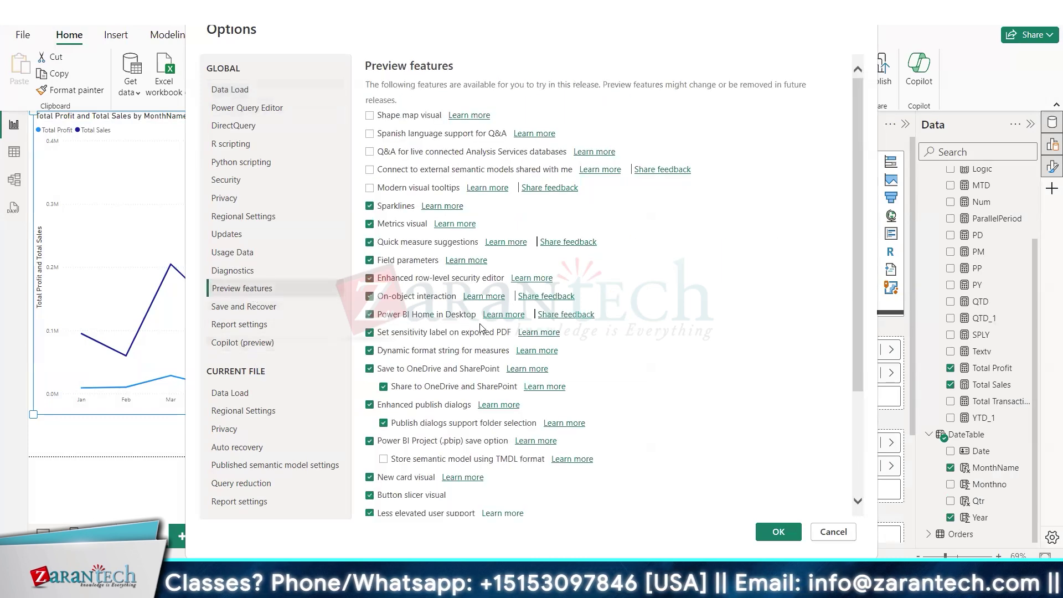
scroll(477, 331, down, 3)
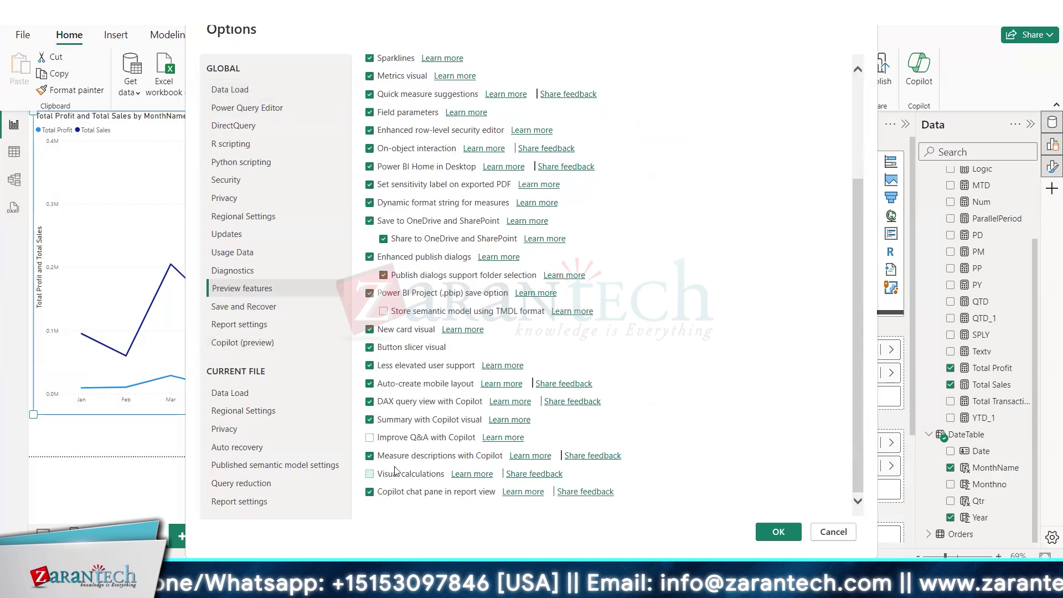
scroll(466, 332, up, 3)
scroll(464, 294, down, 3)
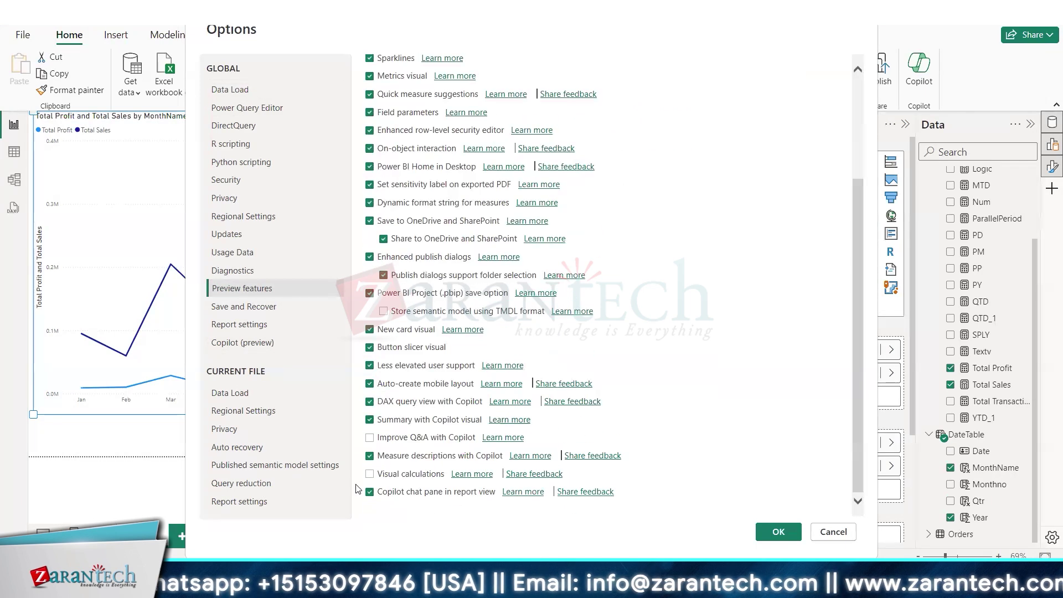
click(369, 474)
scroll(554, 388, up, 1)
scroll(698, 463, down, 1)
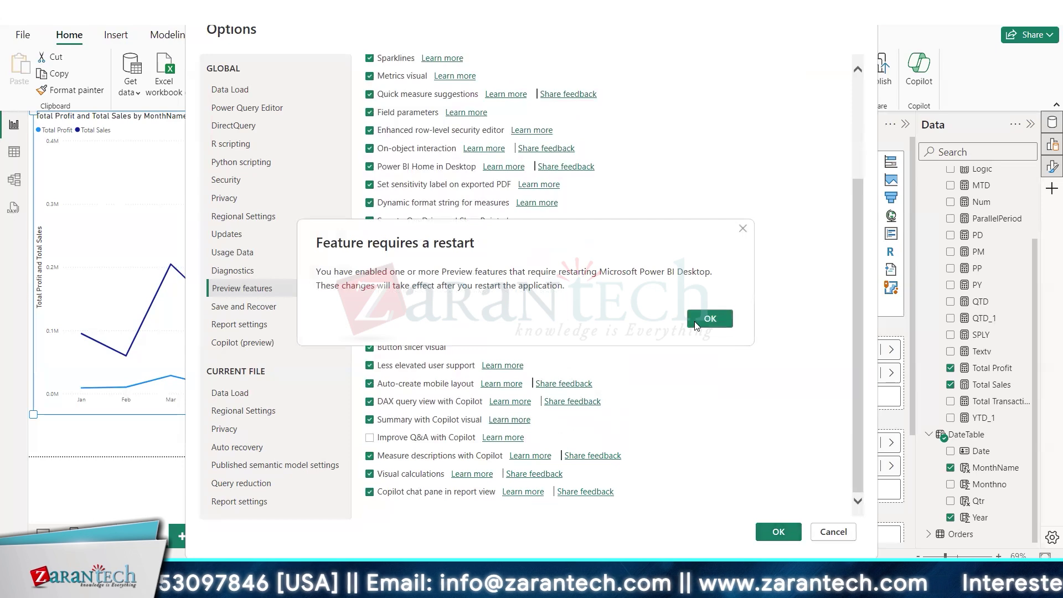
click(698, 323)
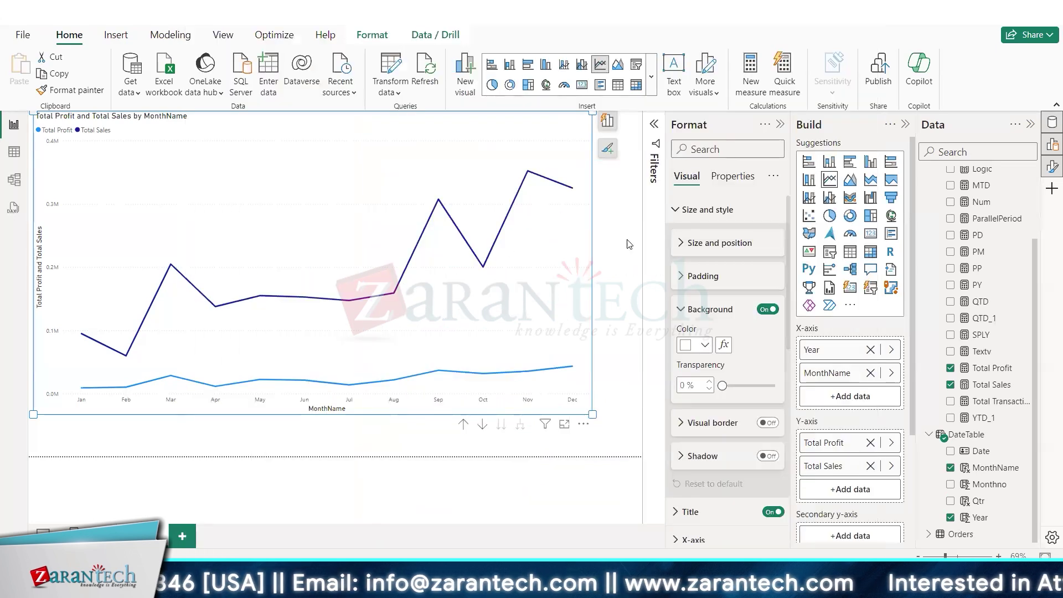
Recolor the "Total Sales" line to the light blue theme color with on-object formatting
right_click(442, 182)
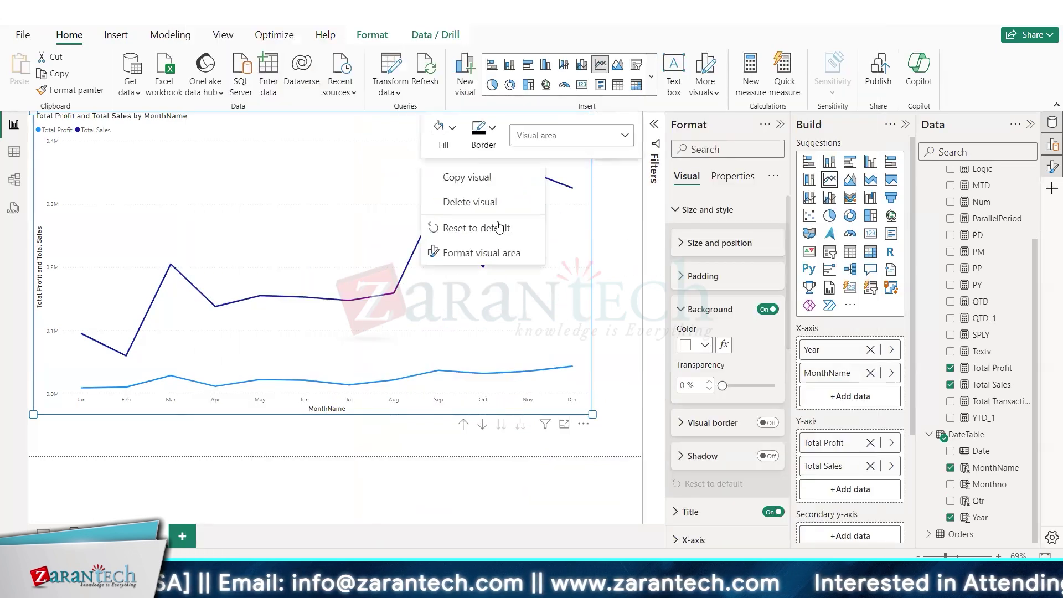
click(542, 135)
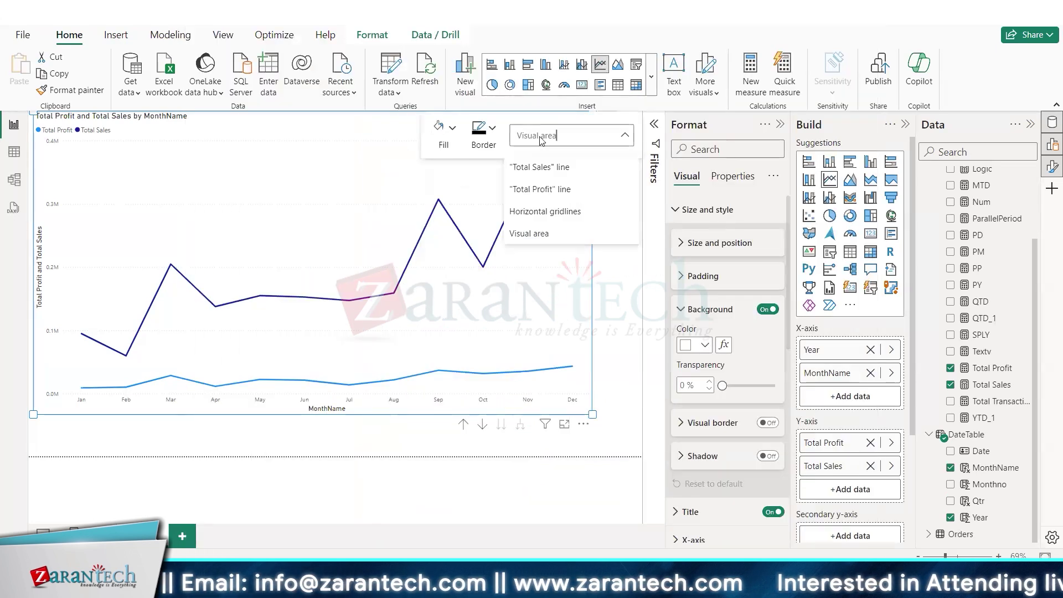
click(547, 169)
click(491, 139)
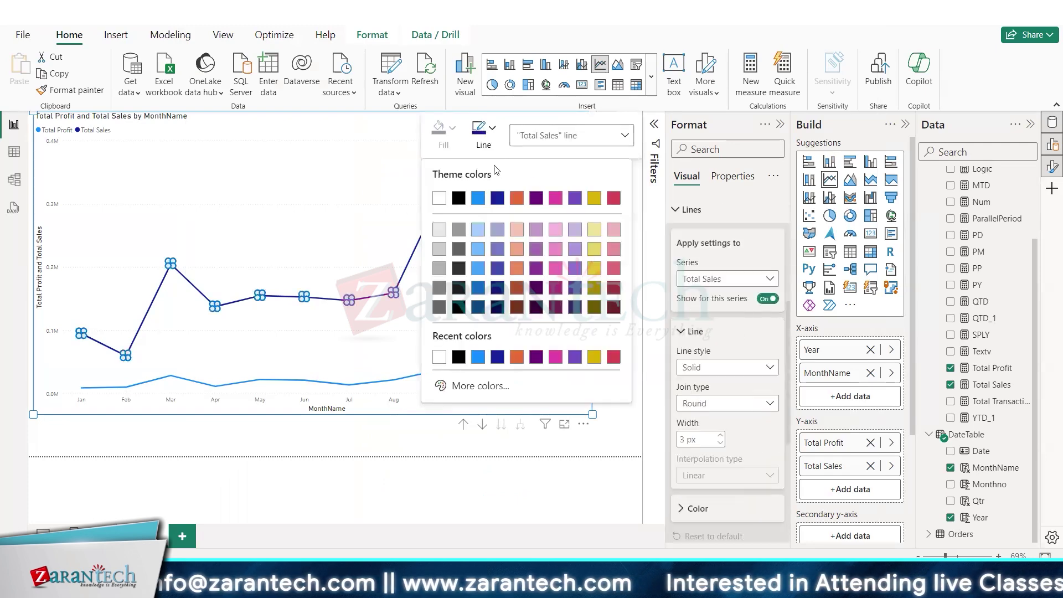
click(479, 200)
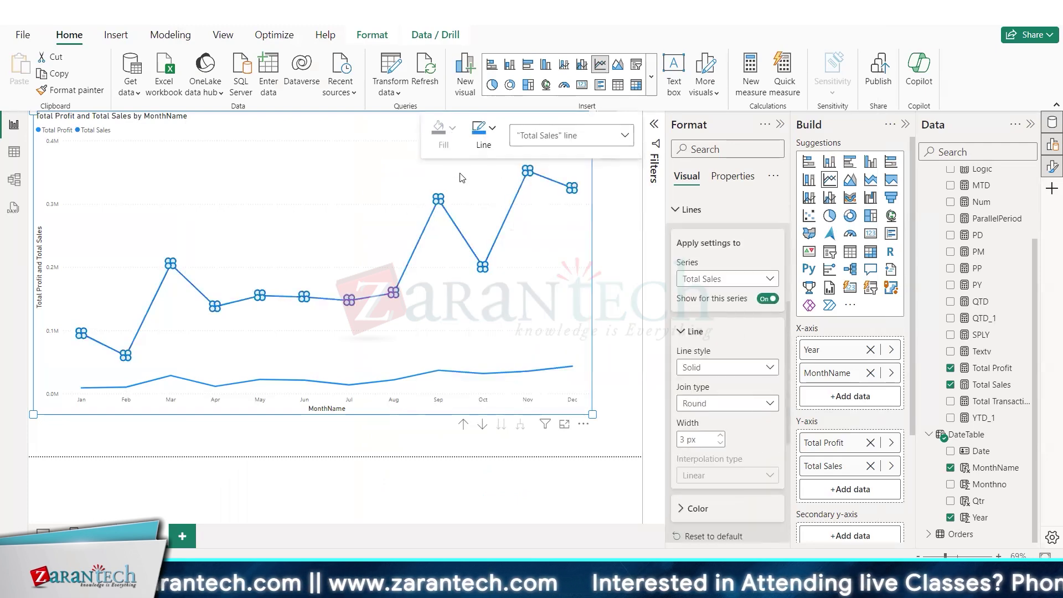
Recolor the "Total Profit" line to orange with on-object formatting
click(554, 136)
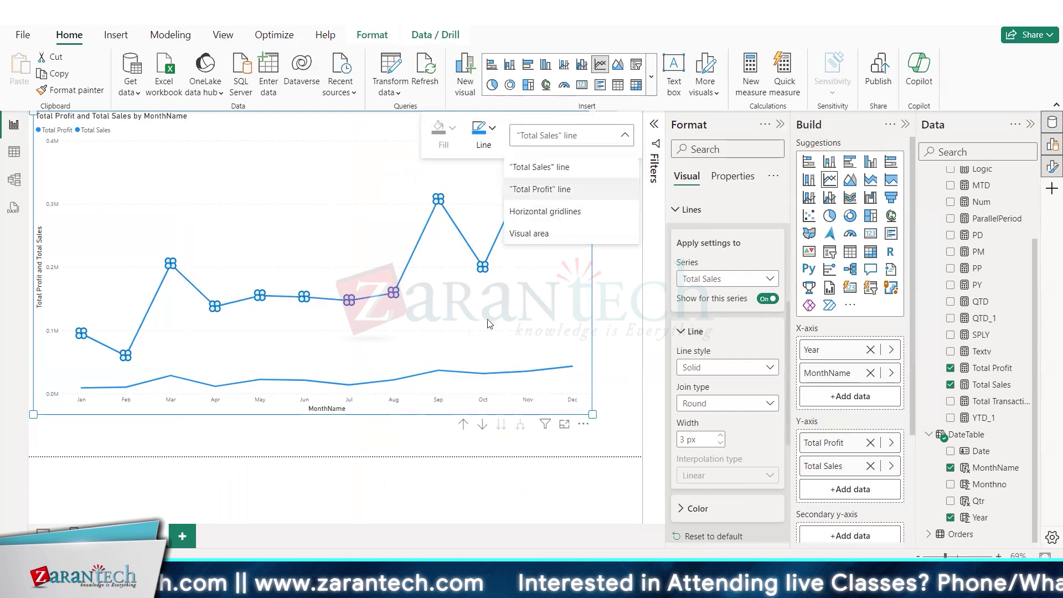
click(475, 374)
click(494, 372)
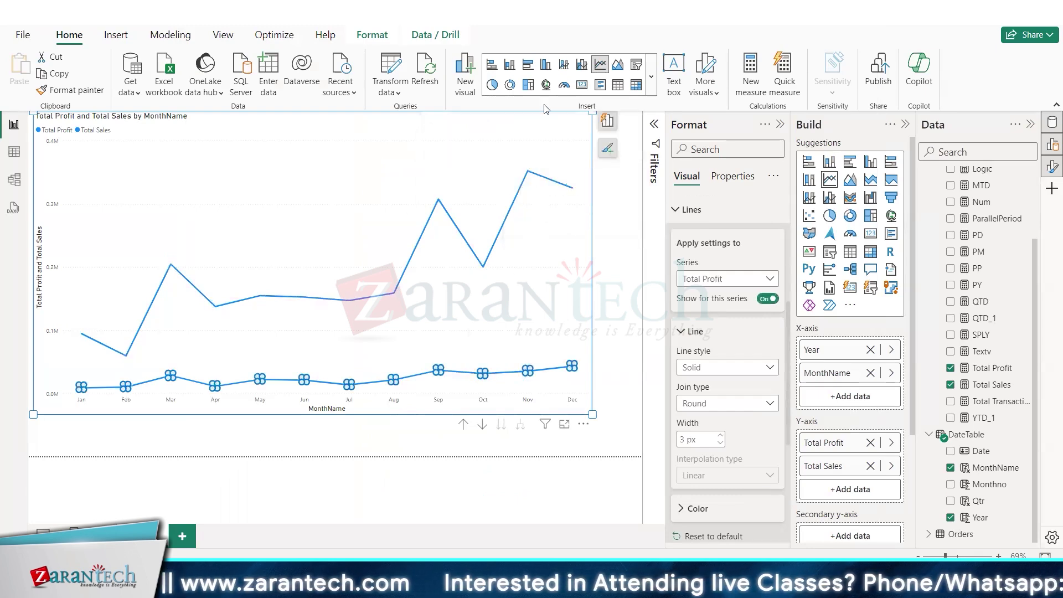
right_click(468, 370)
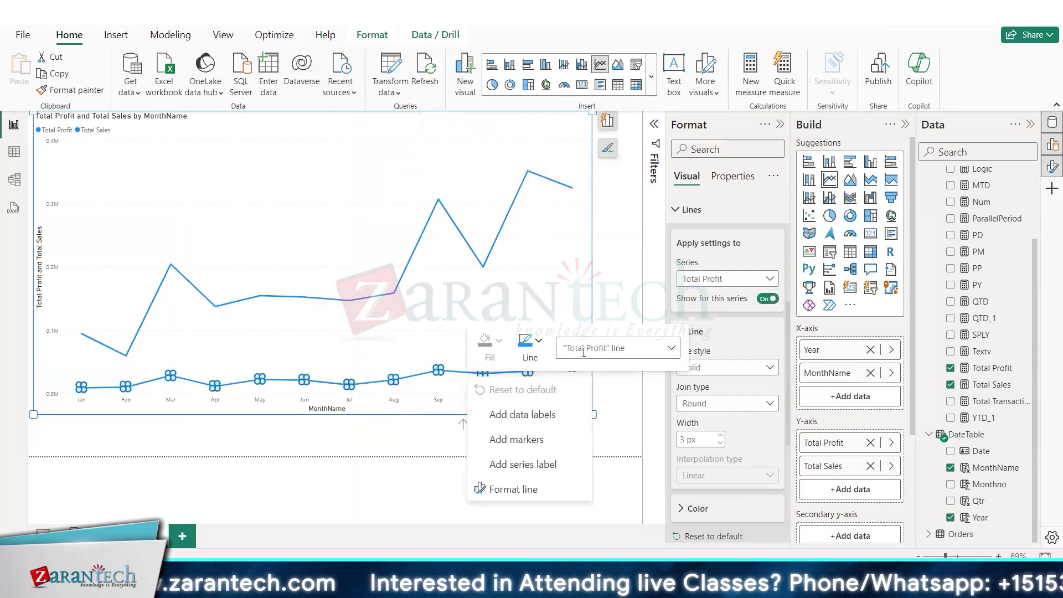
click(576, 349)
click(578, 403)
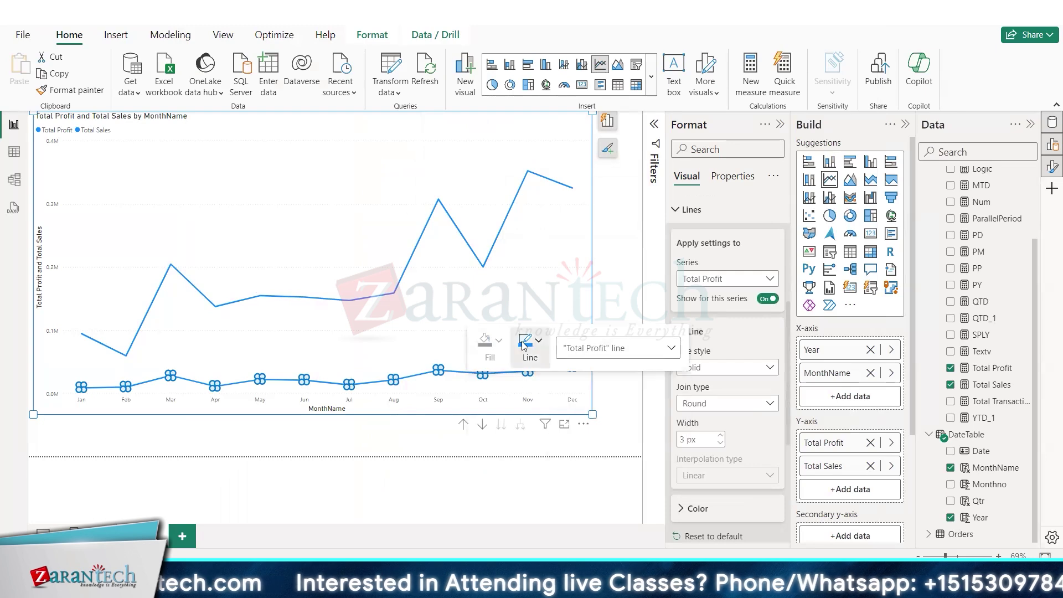
click(532, 342)
click(563, 273)
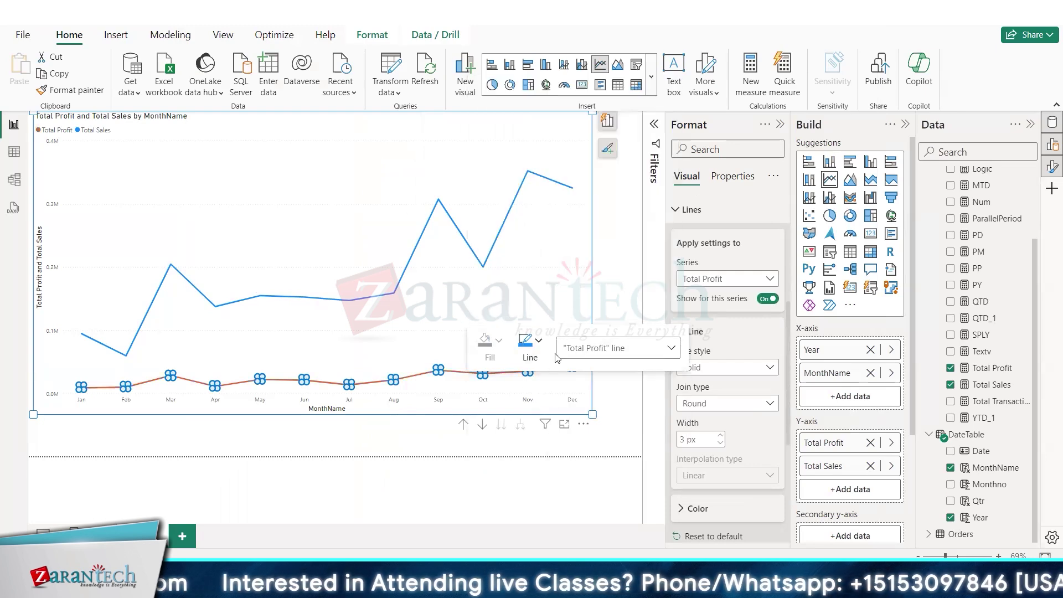
click(625, 261)
click(484, 158)
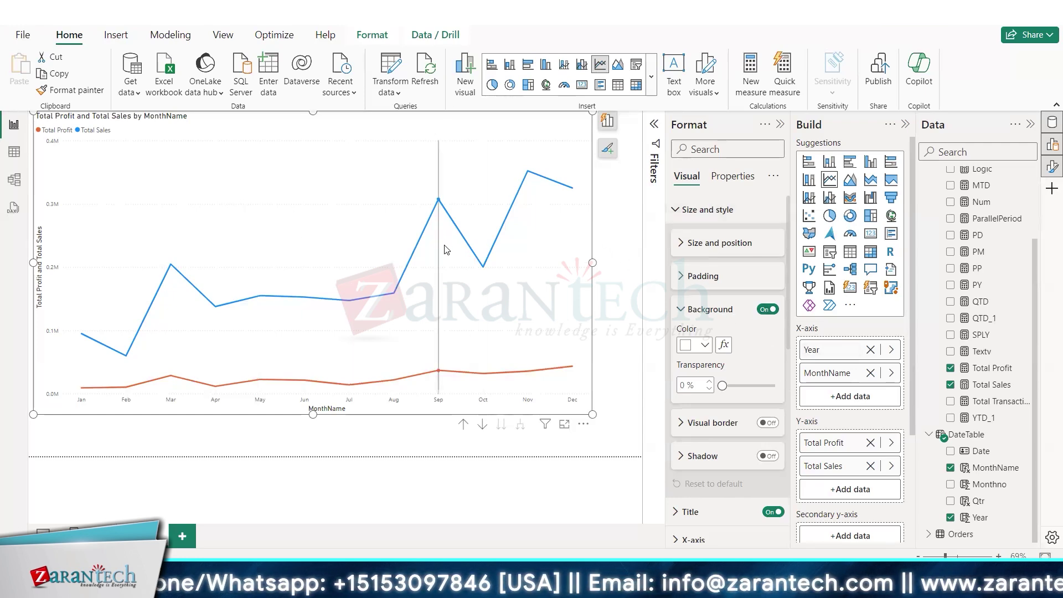
Add markers to the "Total Sales" line of the chart
click(464, 243)
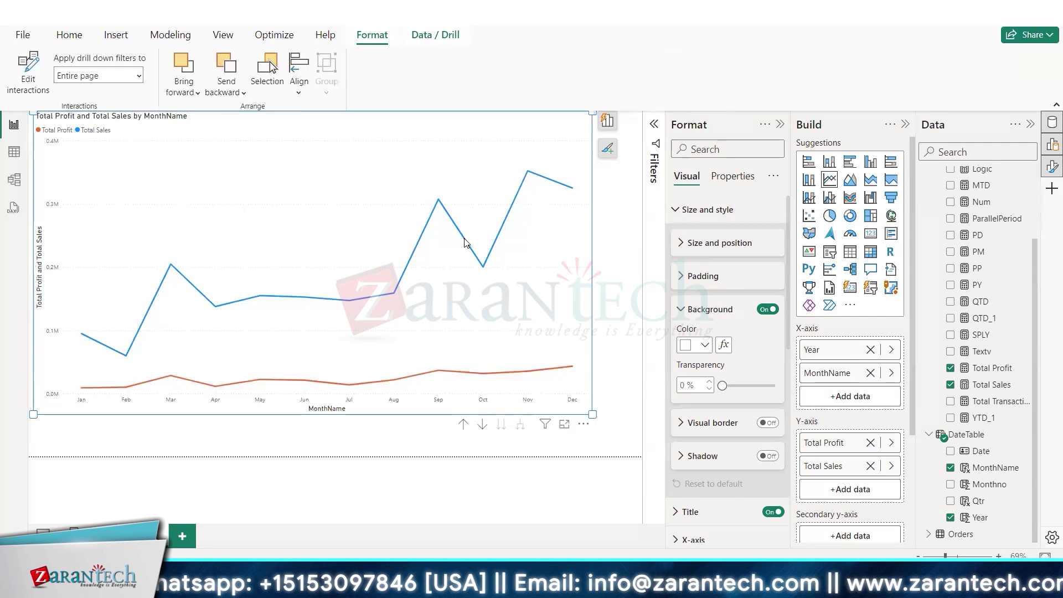
right_click(464, 242)
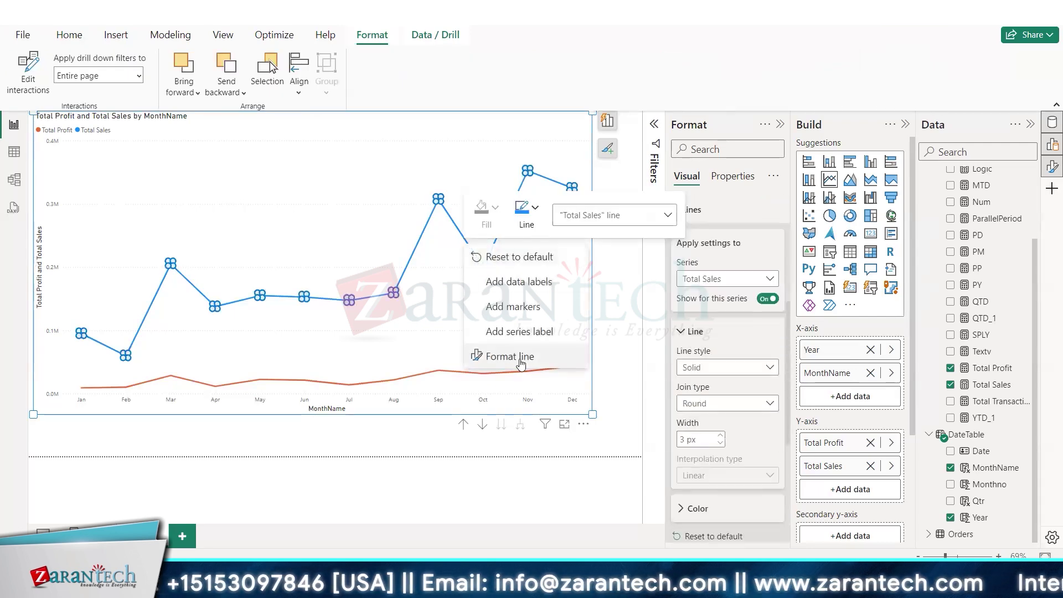
click(521, 313)
click(466, 178)
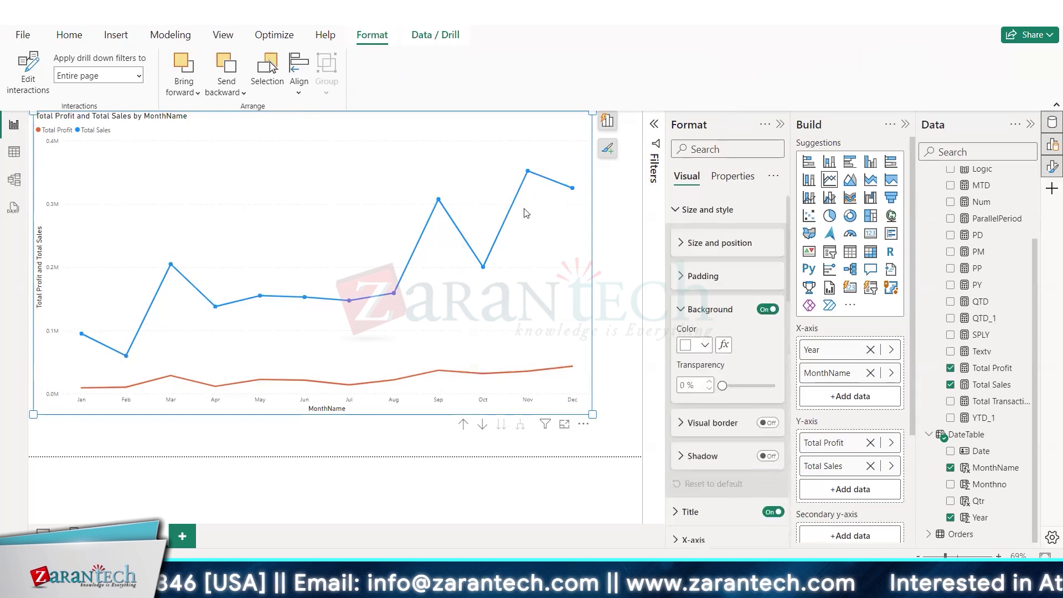
click(69, 34)
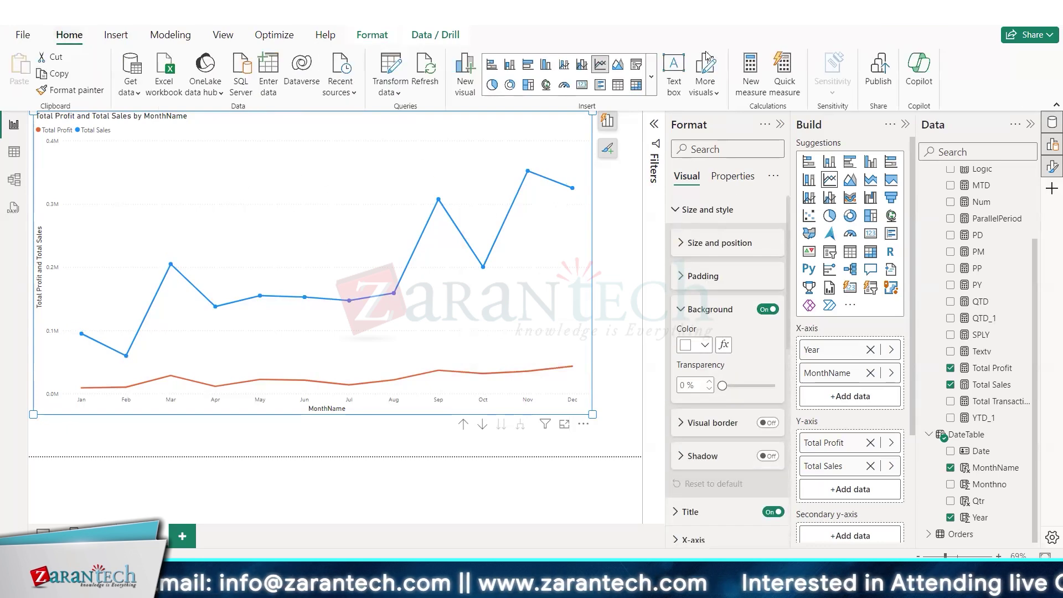
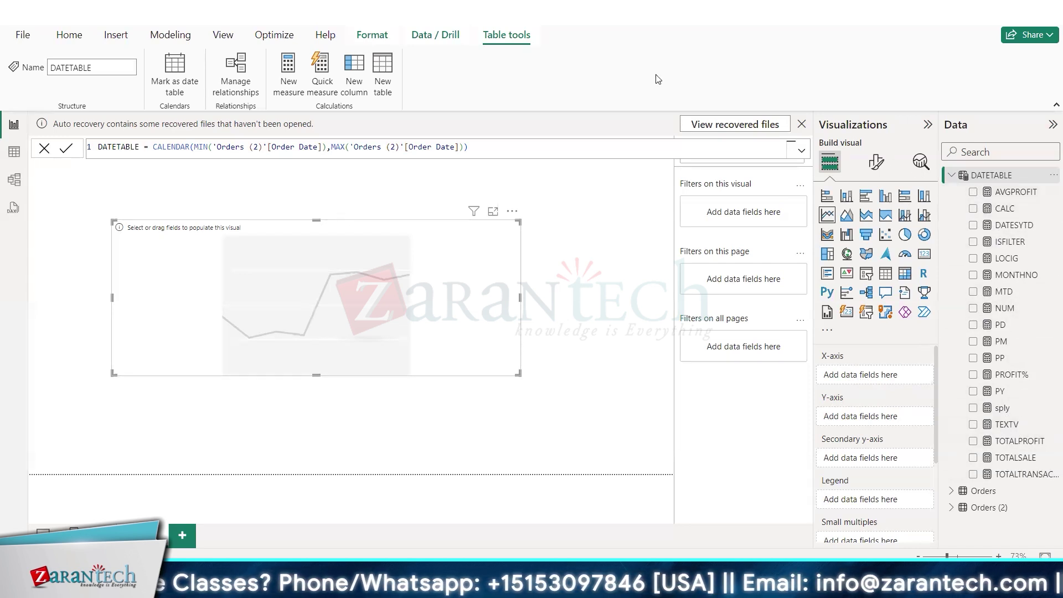
Create a new measure in the DATETABLE table and clear its default name from the formula
click(186, 35)
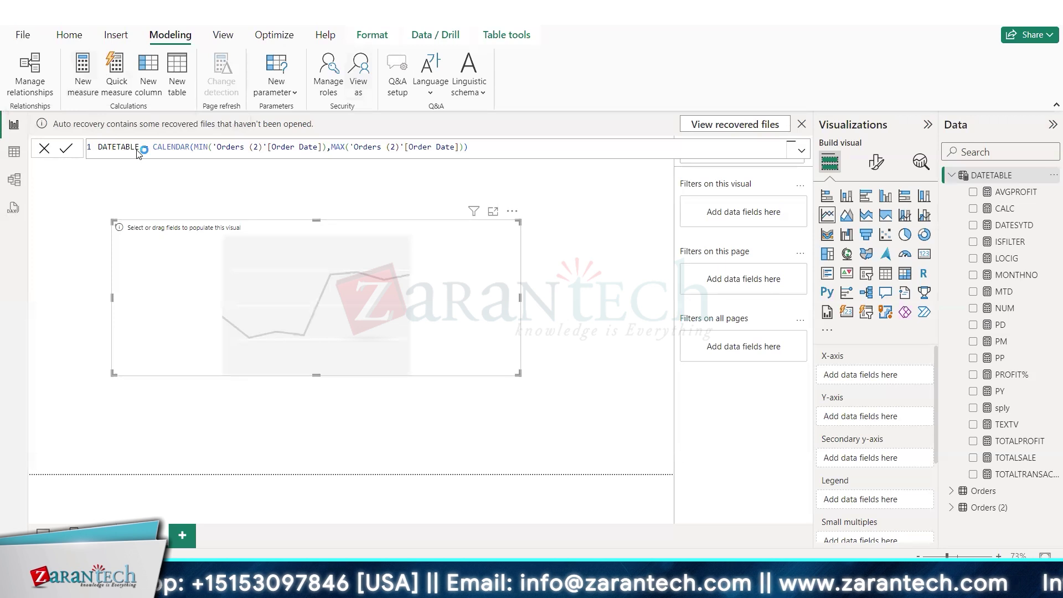
key(Return)
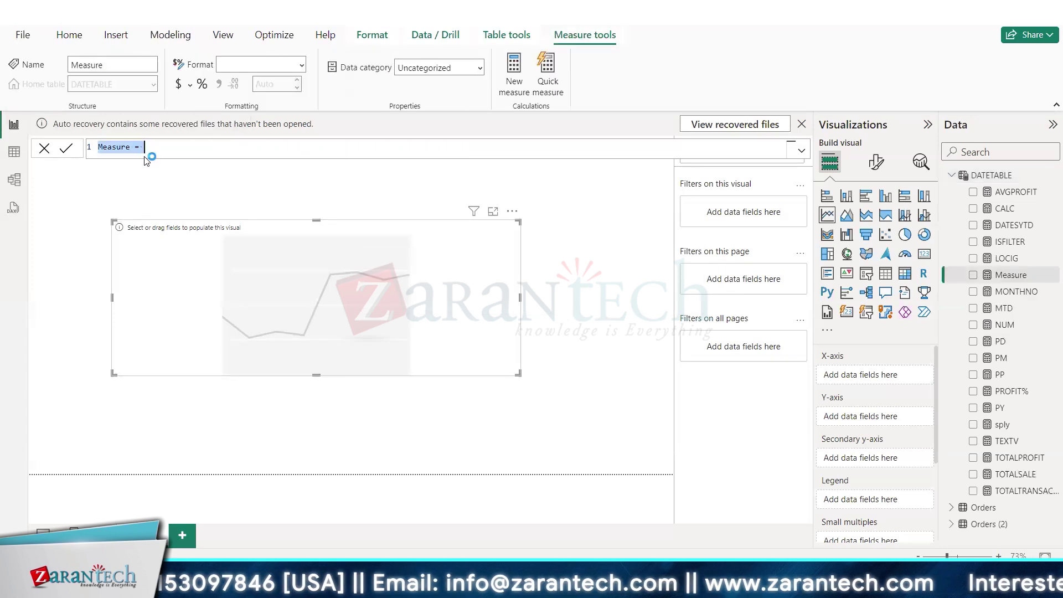
click(131, 148)
key(BackSpace)
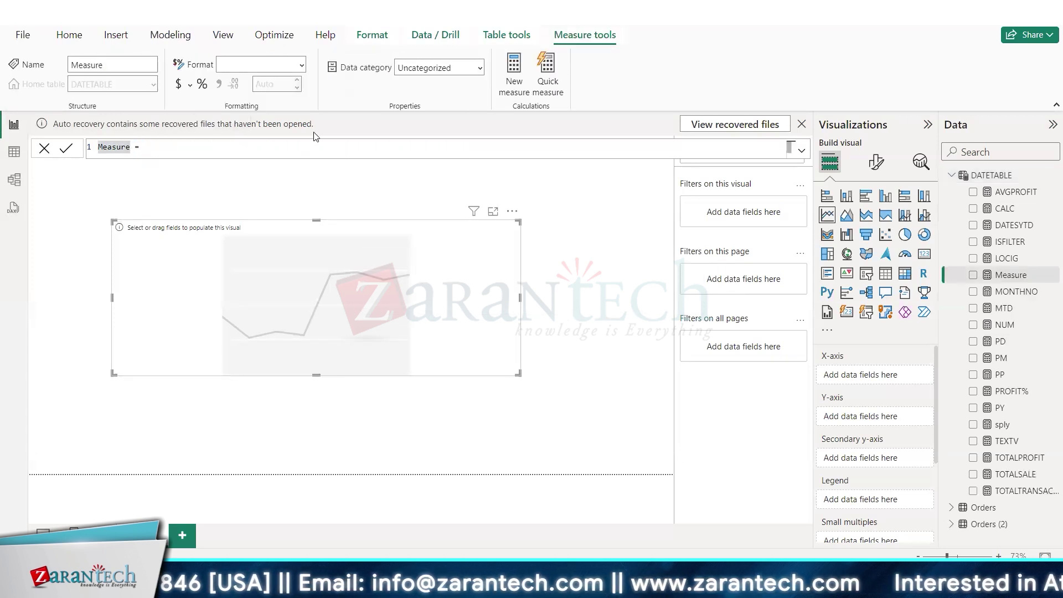
key(BackSpace)
key(BackSpace)
key(BackSpace)
key(BackSpace)
key(BackSpace)
key(BackSpace)
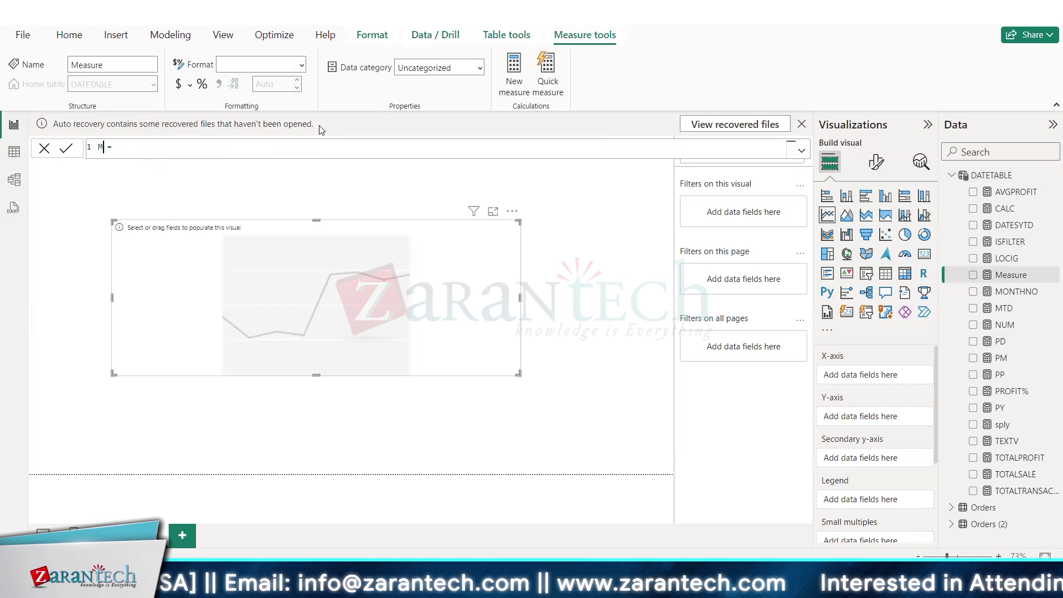
text(ye)
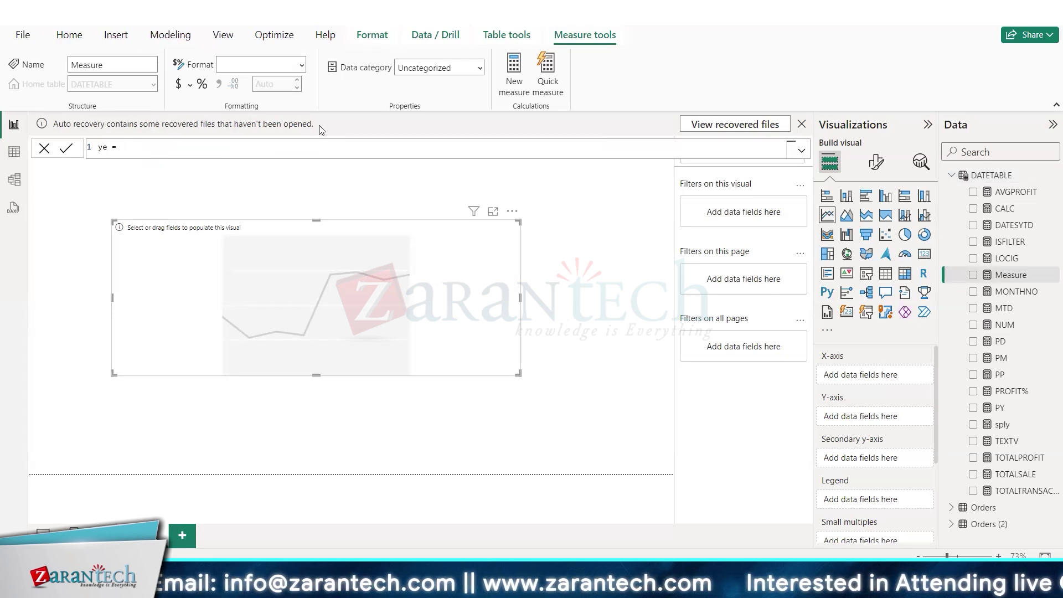
key(BackSpace)
key(BackSpace)
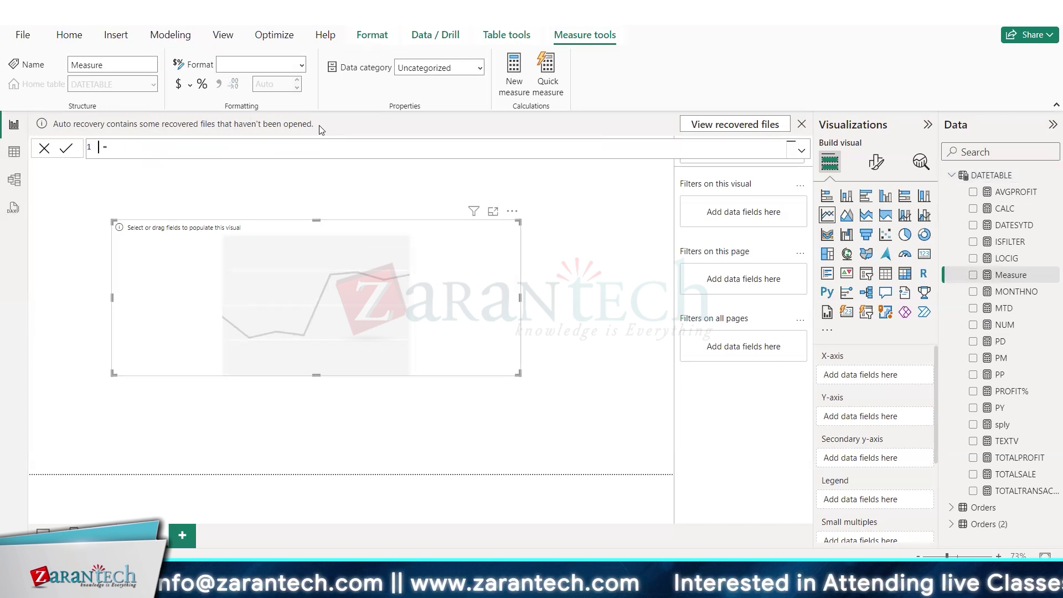
text(YE)
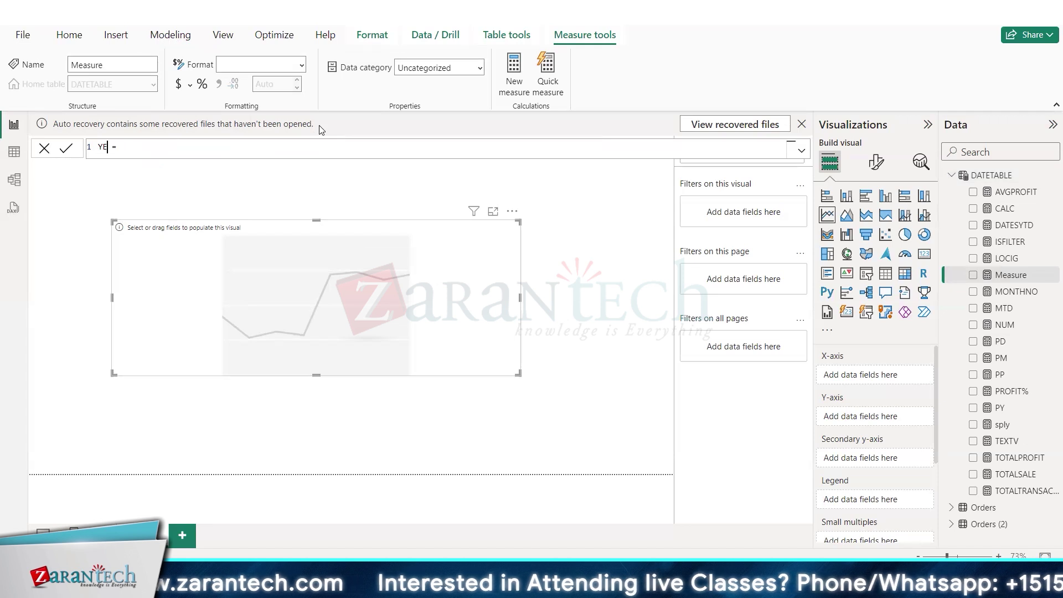
key(BackSpace)
key(BackSpace)
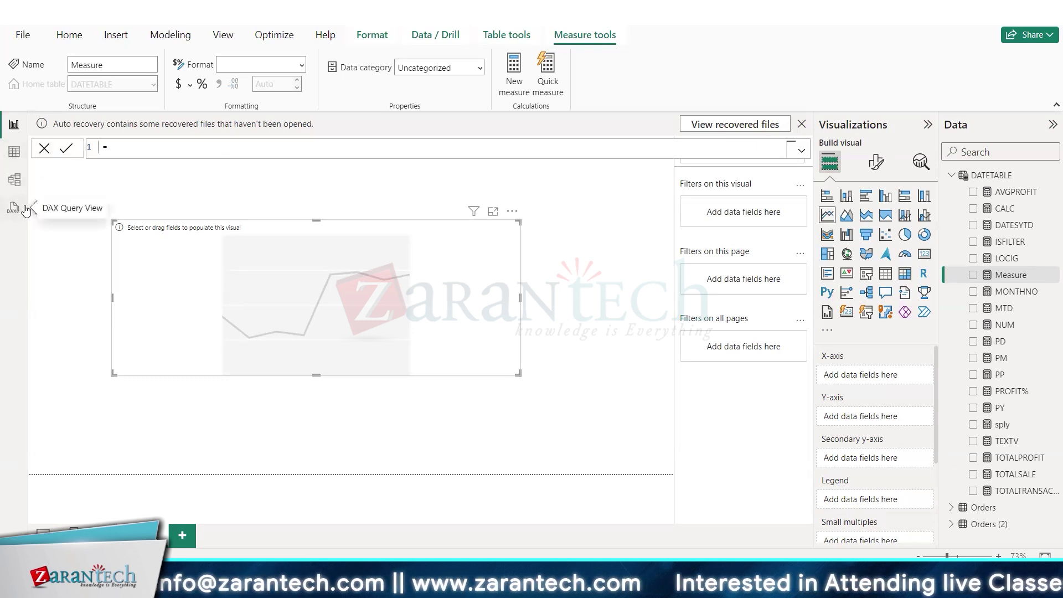
Name the measure DATETABLE and begin its formula with the CALENDAR function
text(DATETA )
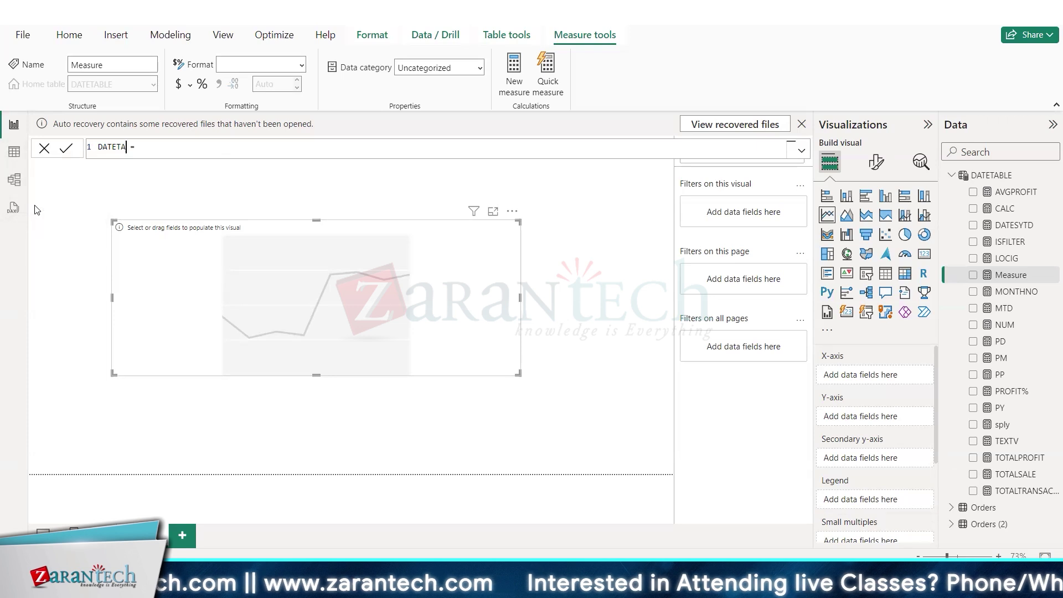
text(BLE = )
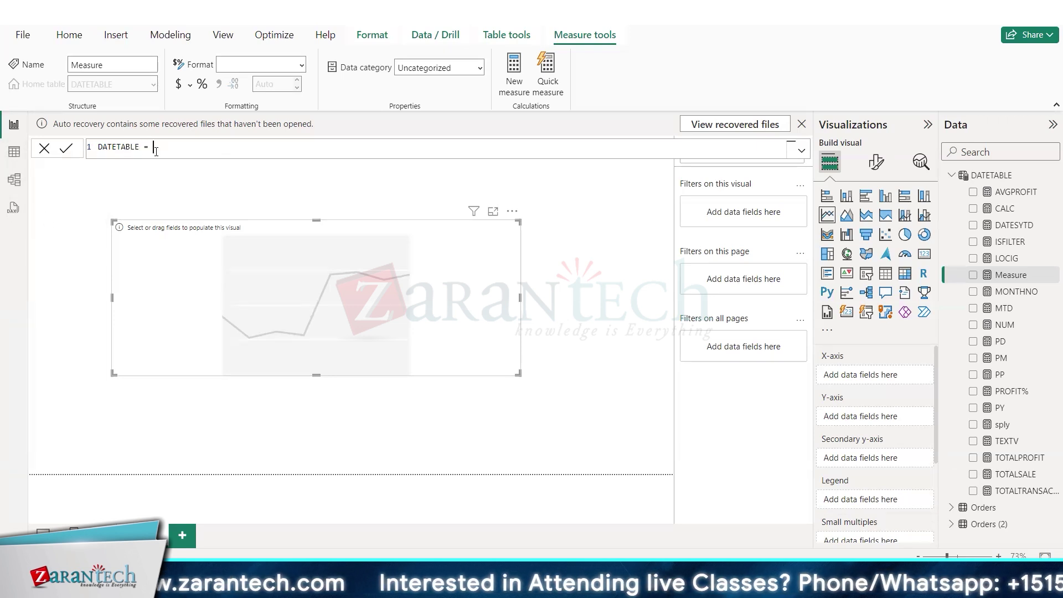
text(CALENDAR()
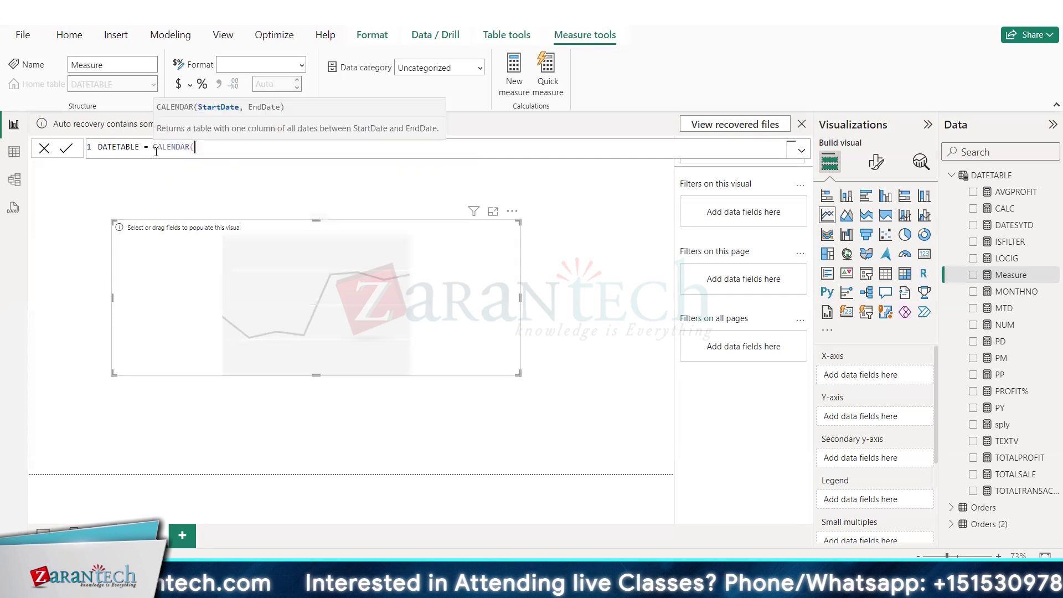
Enter MIN with the Orders[Order Date] column as the start date of the CALENDAR function
text(MIN)
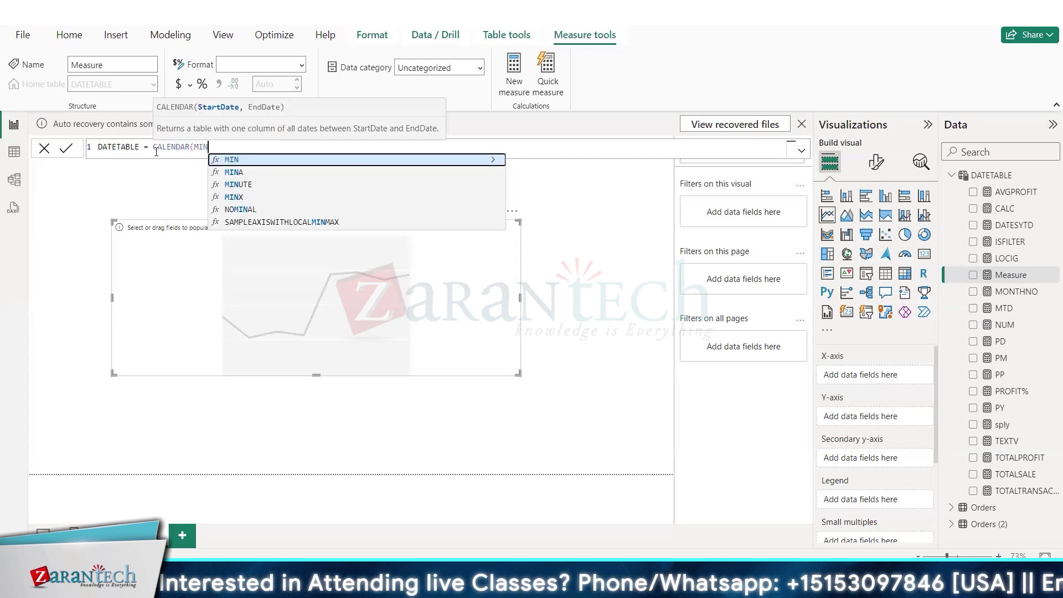
text(()
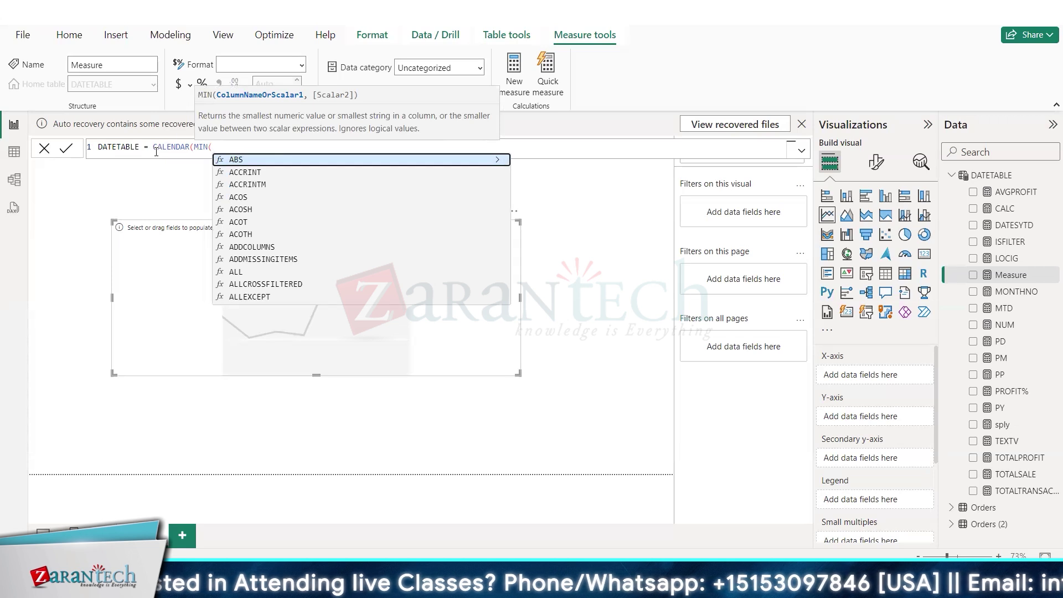
text(ORDE)
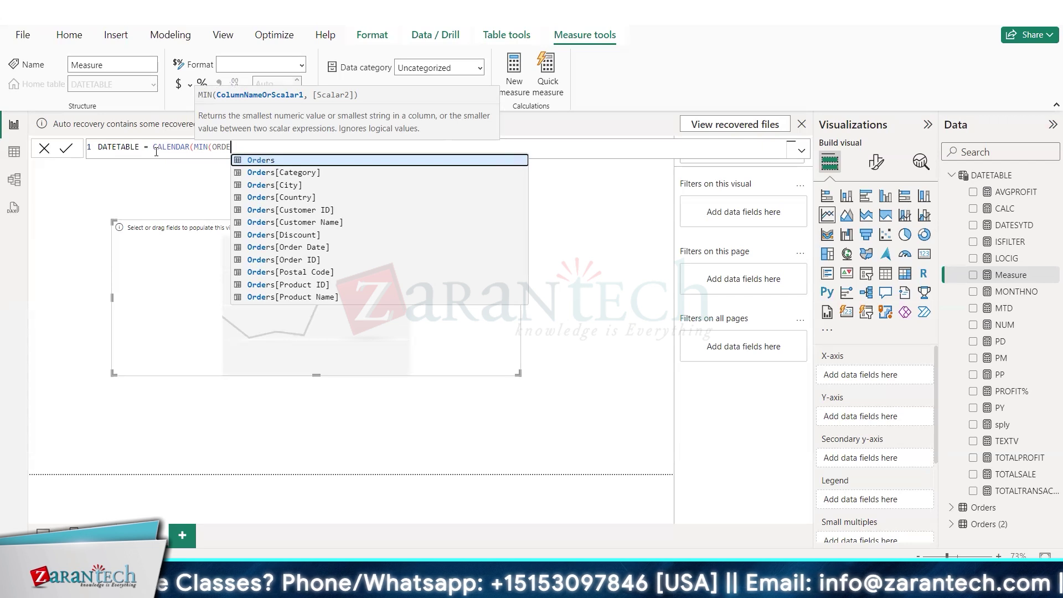
key(Tab)
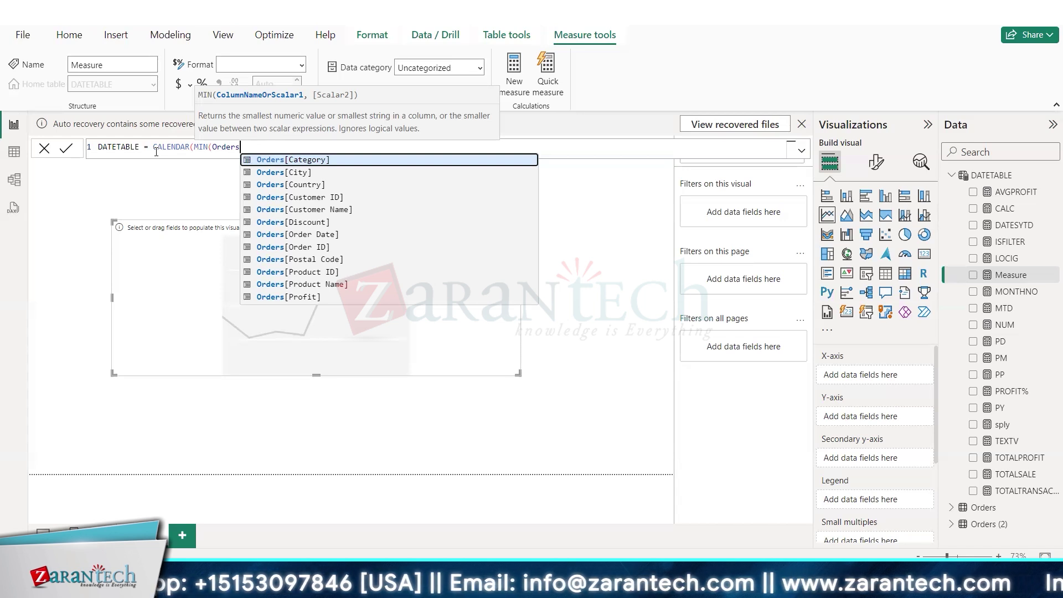
text(D)
key(BackSpace)
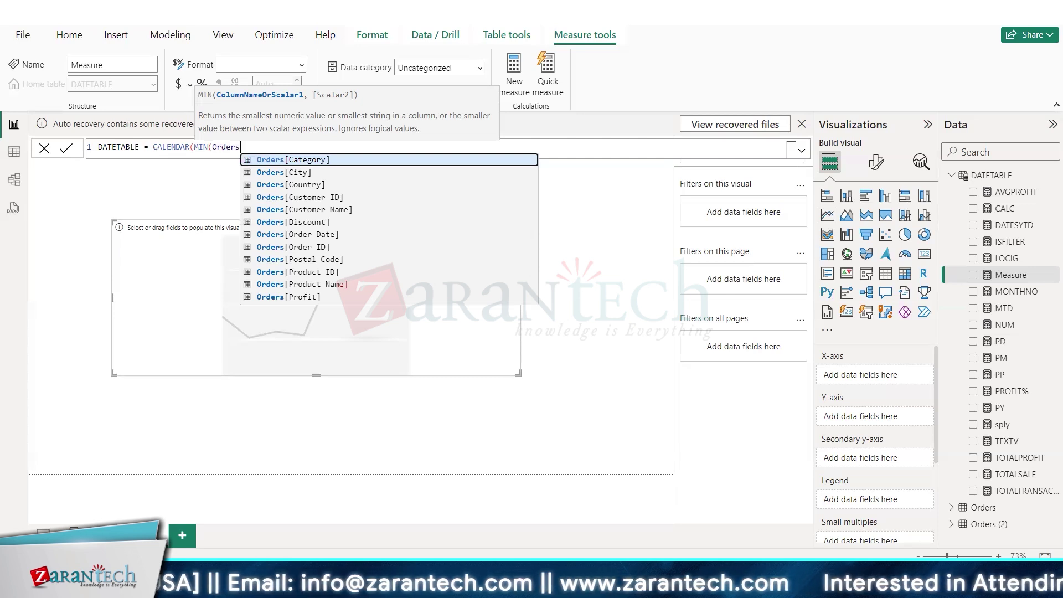
key(Escape)
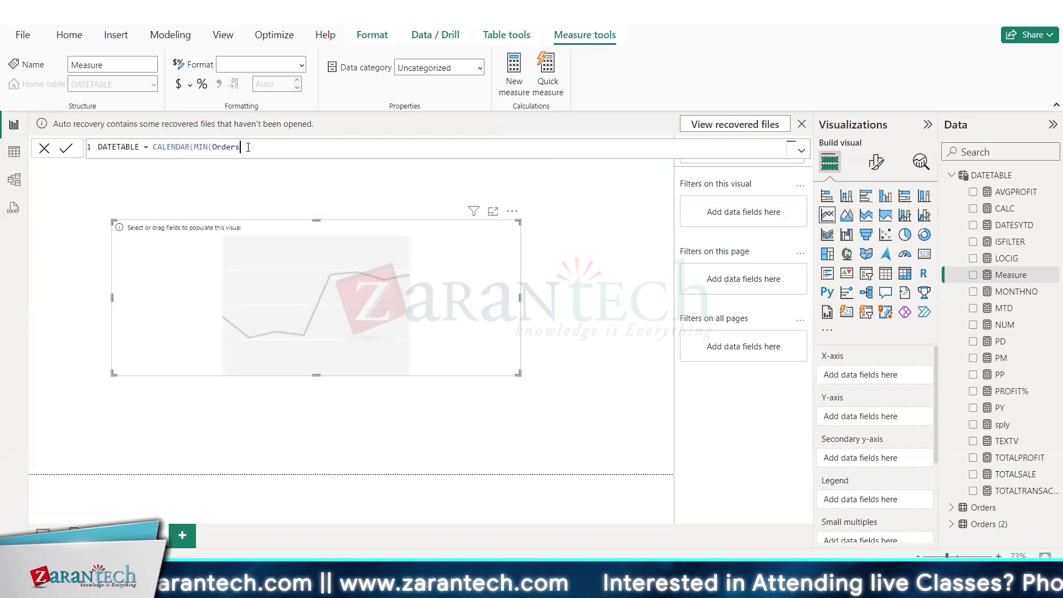
key(BackSpace)
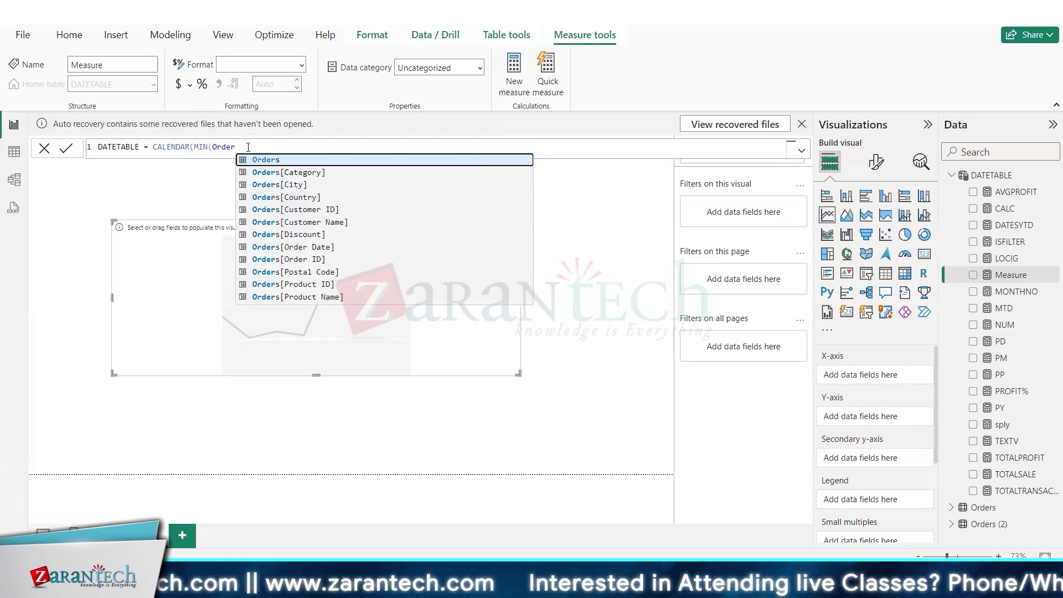
click(305, 247)
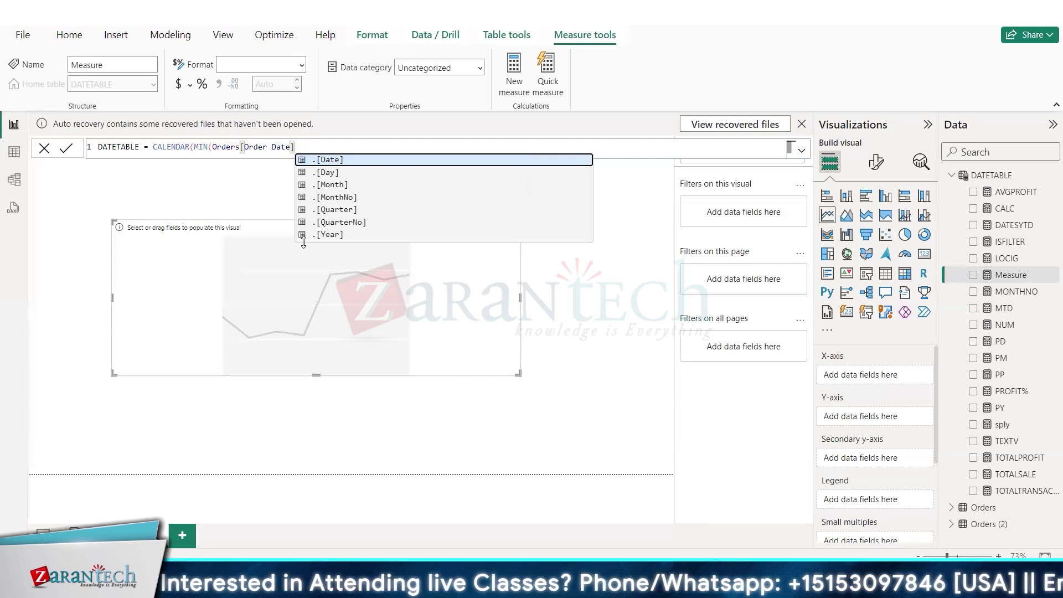
Try to complete the formula with MAX(Orders[Order Date]) placed inside the still open MIN function and commit it
text(,M)
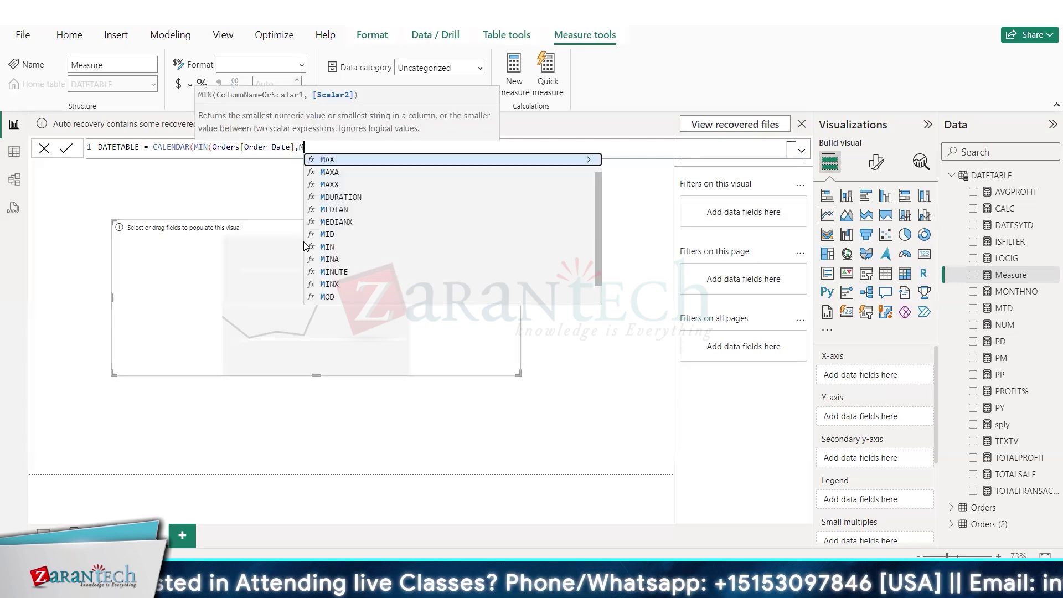
text(AX()
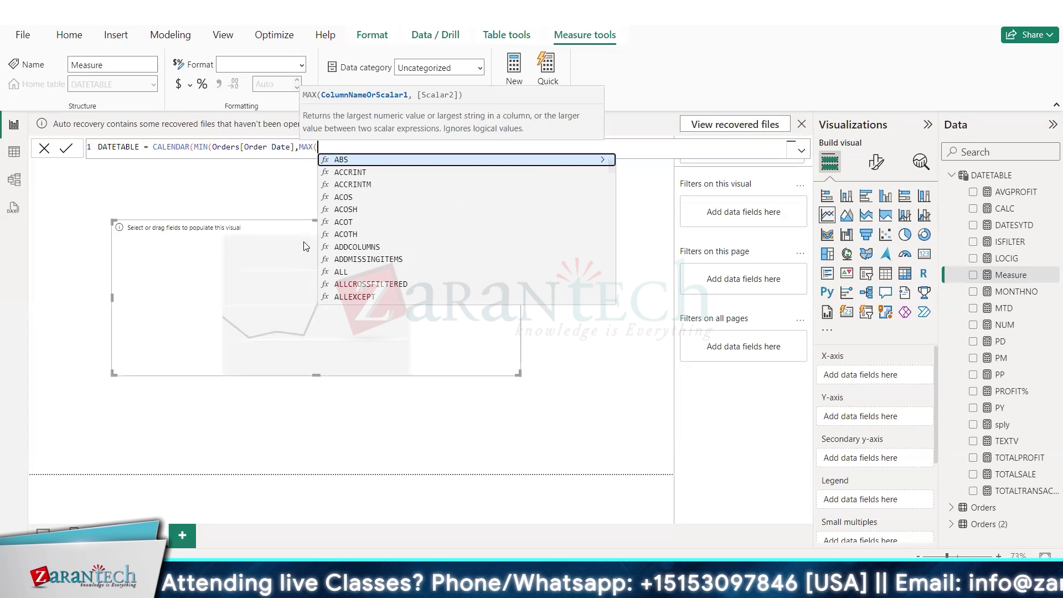
text(ORDE)
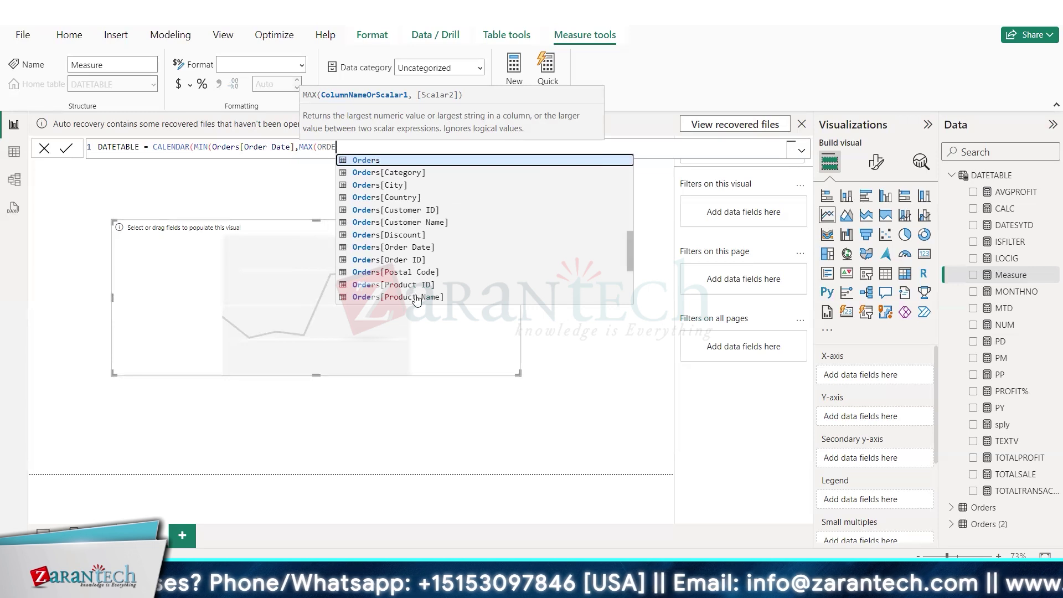
text(R)
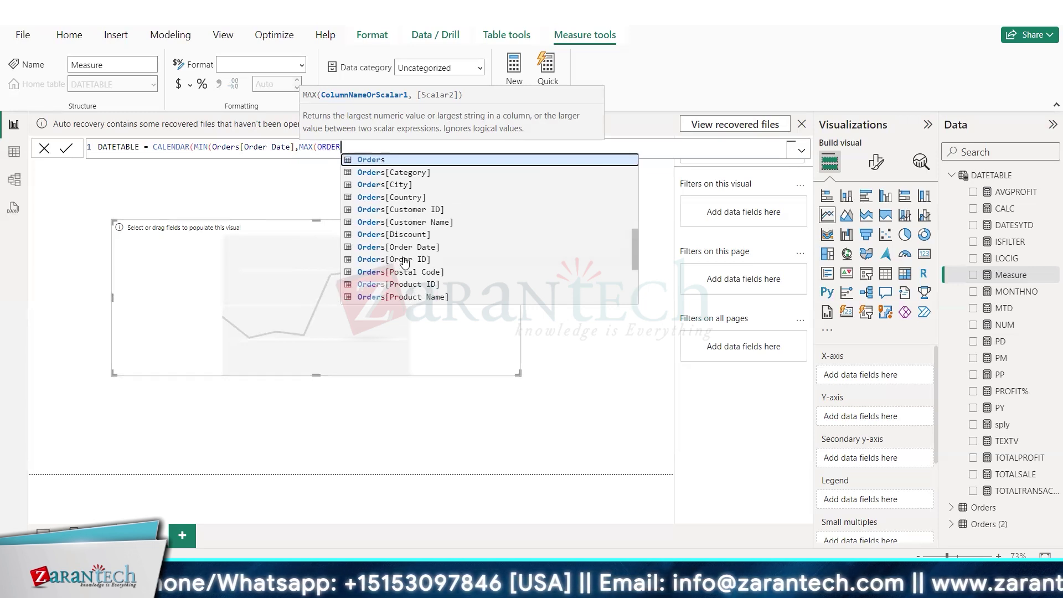
key(Tab)
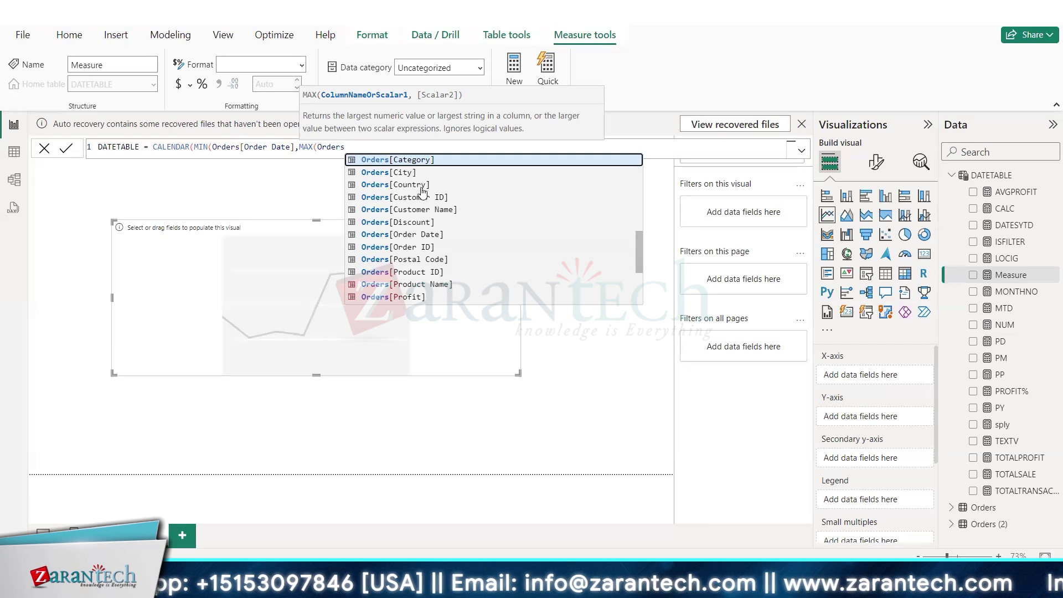
double_click(438, 235)
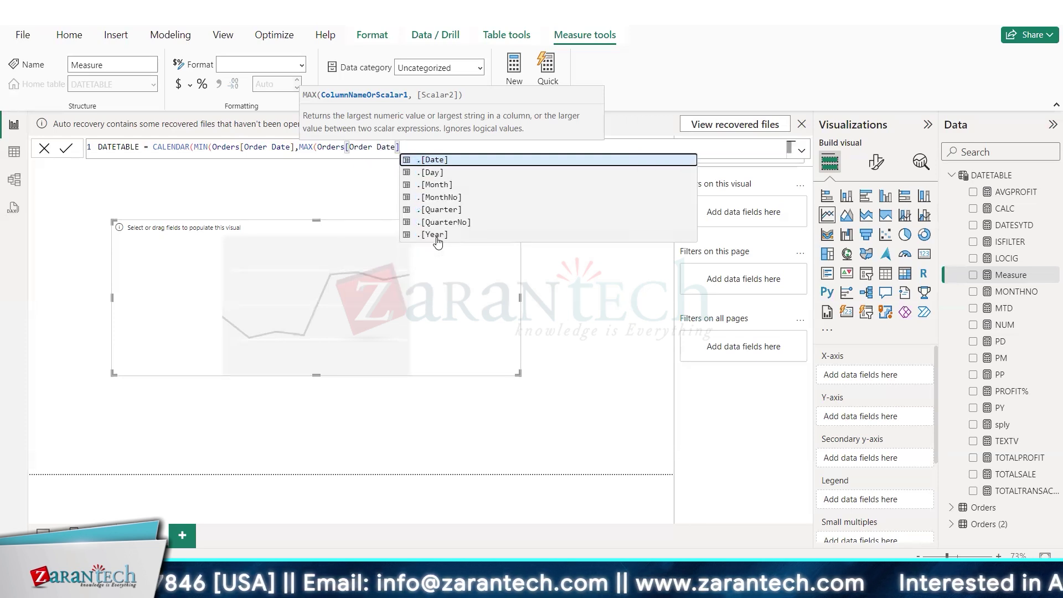
text())
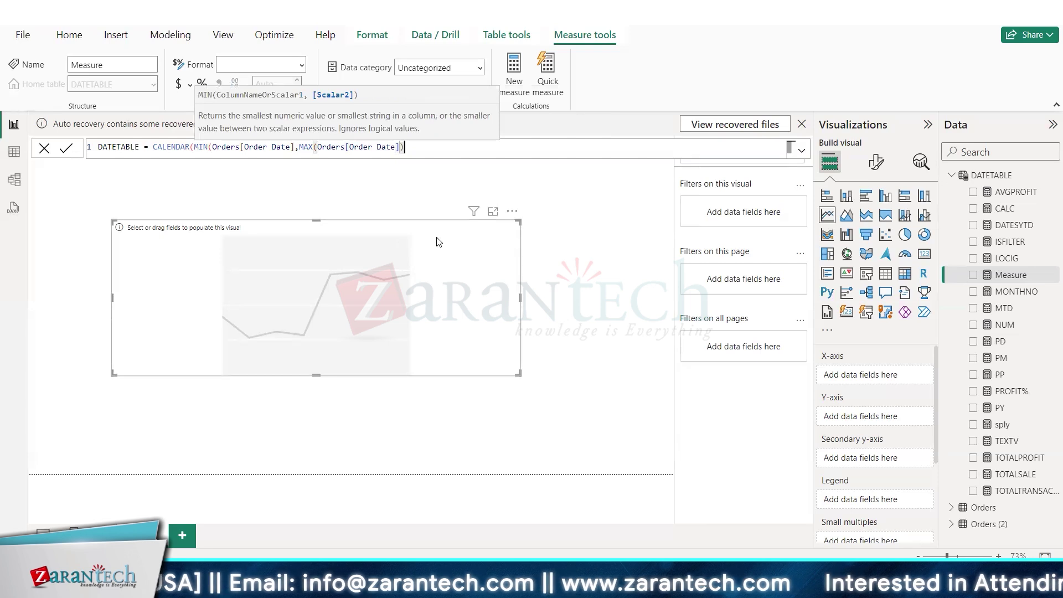
text())
key(Return)
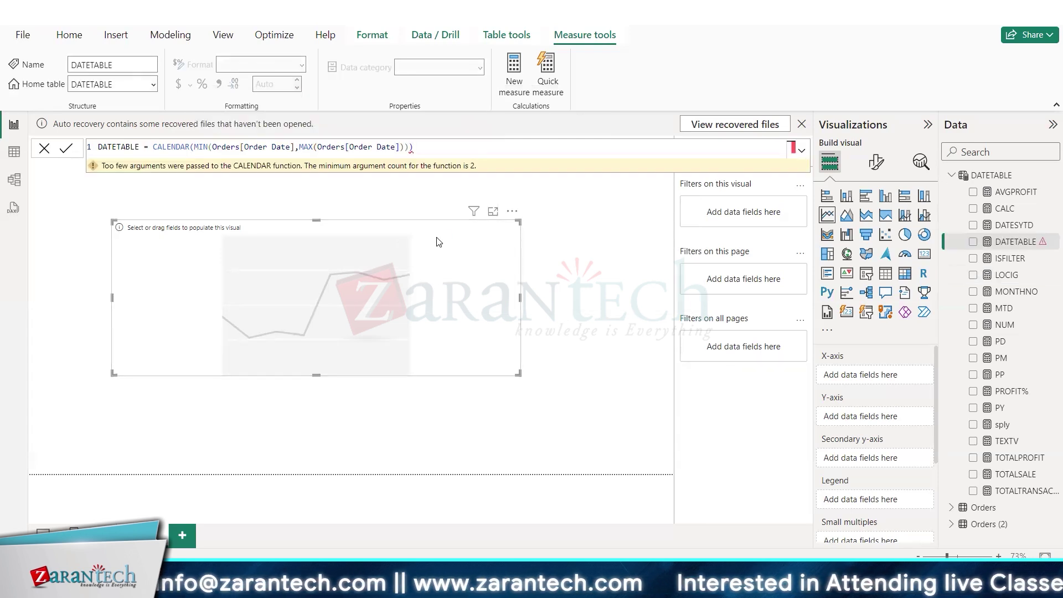
Delete the MAX expression and its preceding comma from the end of the DATETABLE formula
click(418, 151)
key(BackSpace)
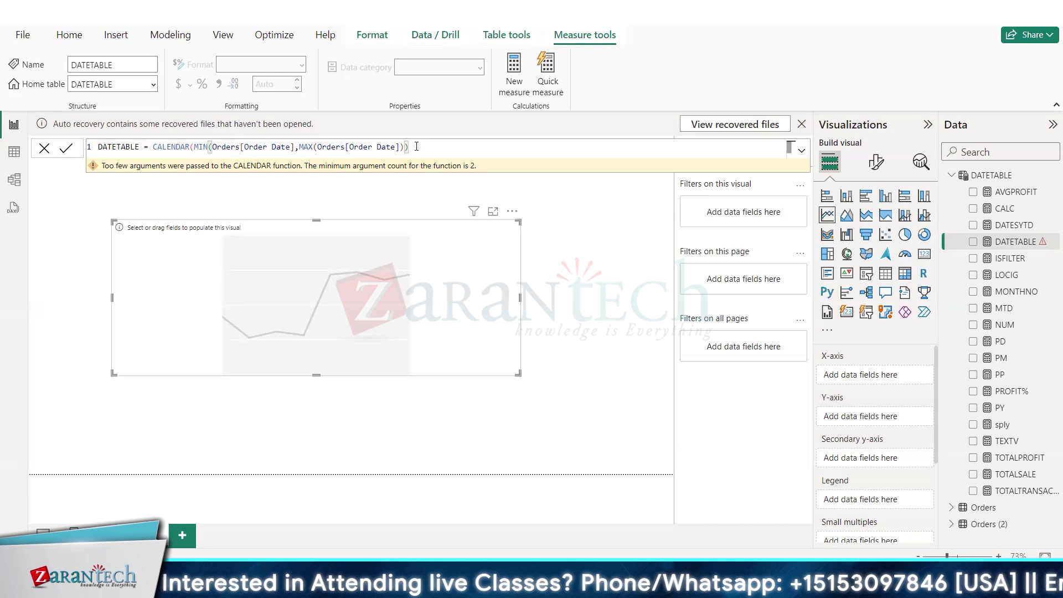
key(BackSpace)
key(BackSpace)
key(BackSpace)
key(BackSpace)
key(BackSpace)
key(BackSpace)
key(BackSpace)
key(BackSpace)
key(BackSpace)
key(BackSpace)
key(BackSpace)
key(BackSpace)
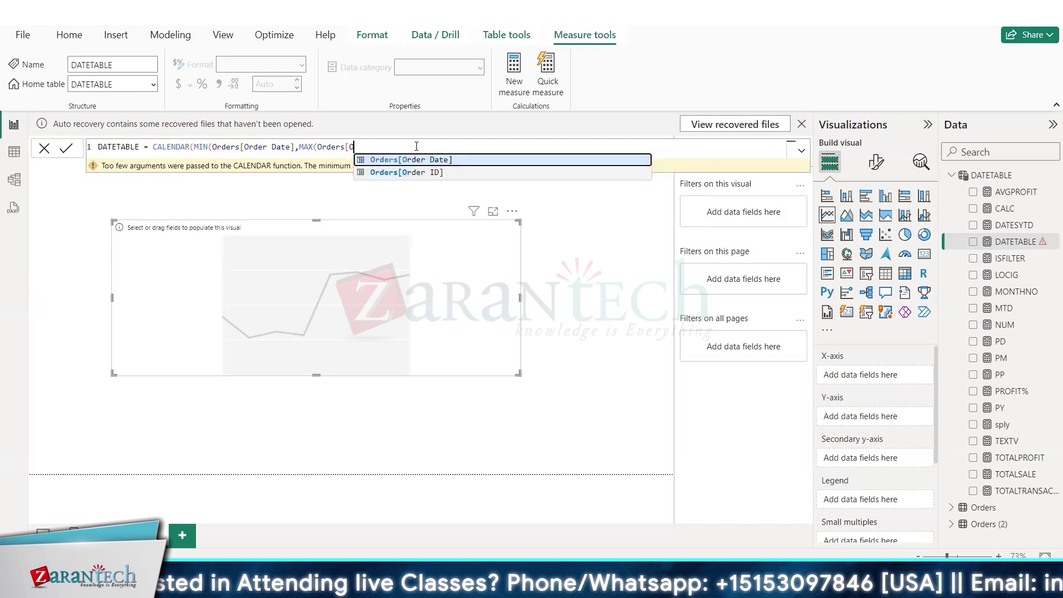
key(BackSpace)
key(BackSpace)
key(BackSpace)
key(BackSpace)
key(BackSpace)
key(BackSpace)
key(BackSpace)
key(BackSpace)
key(BackSpace)
key(BackSpace)
key(BackSpace)
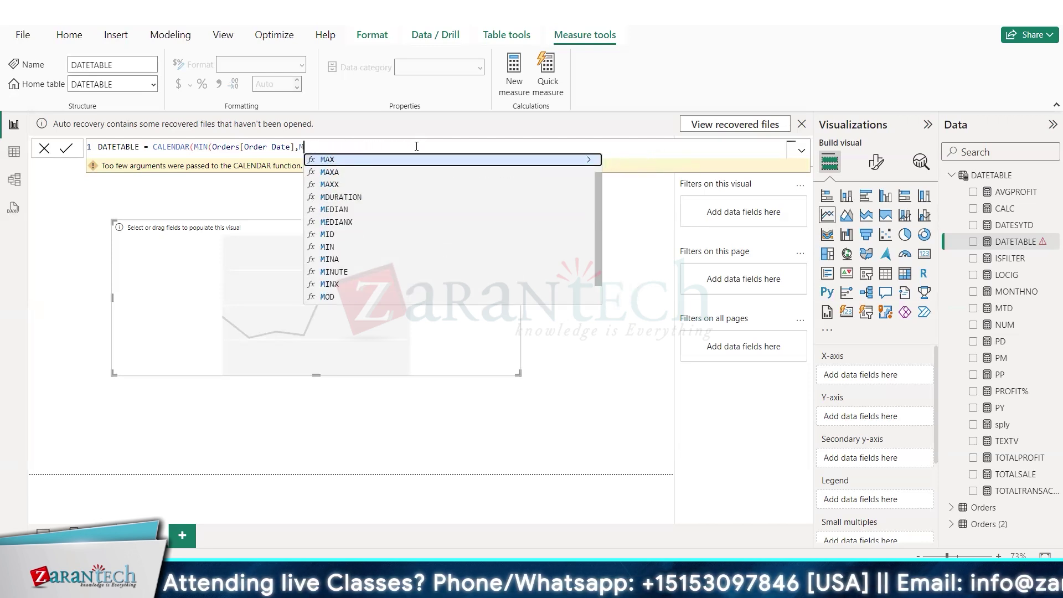
key(BackSpace)
key(BackSpace)
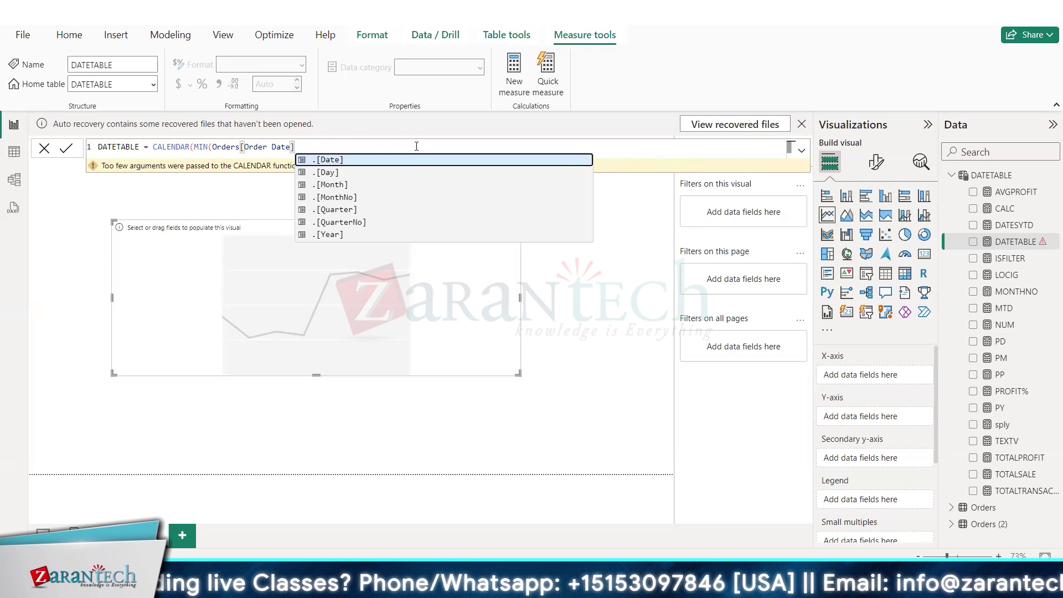
Close the MIN function after the Orders[Order Date] column, leaving the CALENDAR function open
text()))
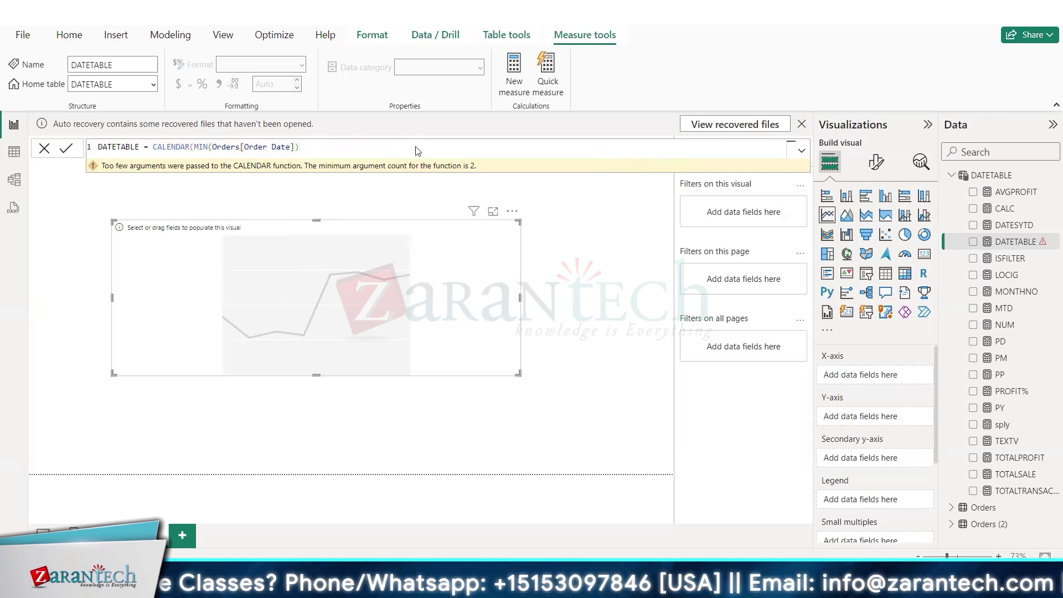
key(Return)
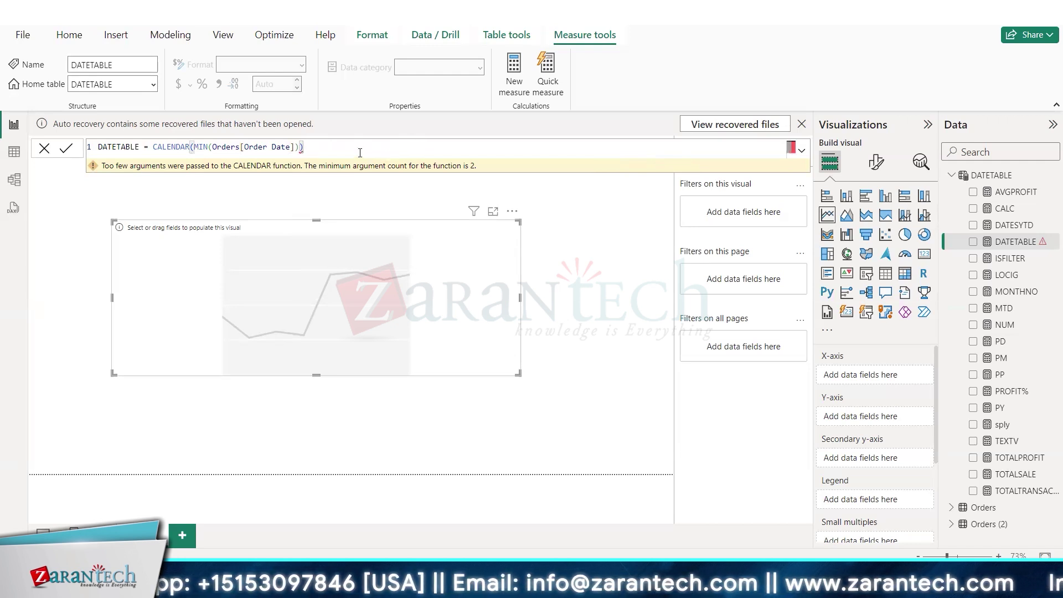
key(BackSpace)
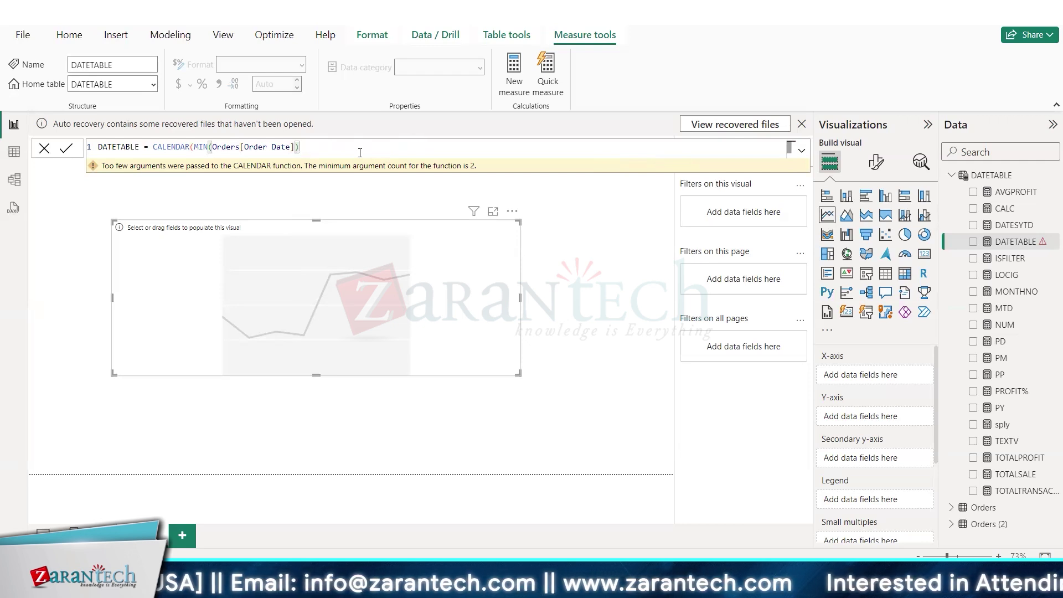
Add MAX(Orders[Order Date]) as the end date of the CALENDAR function and commit the DATETABLE formula
text(,)
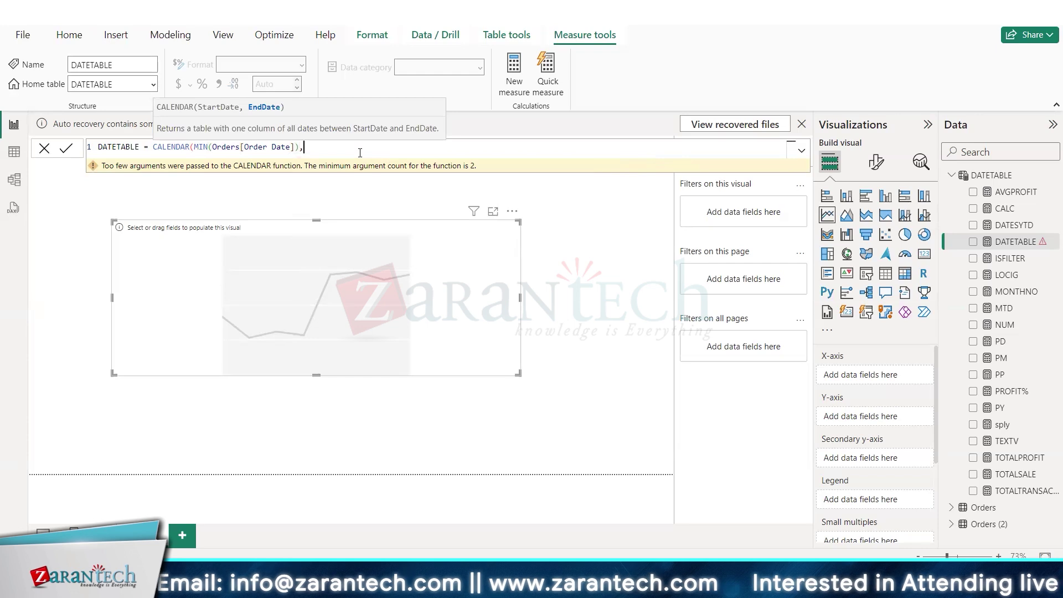
text(MAX)
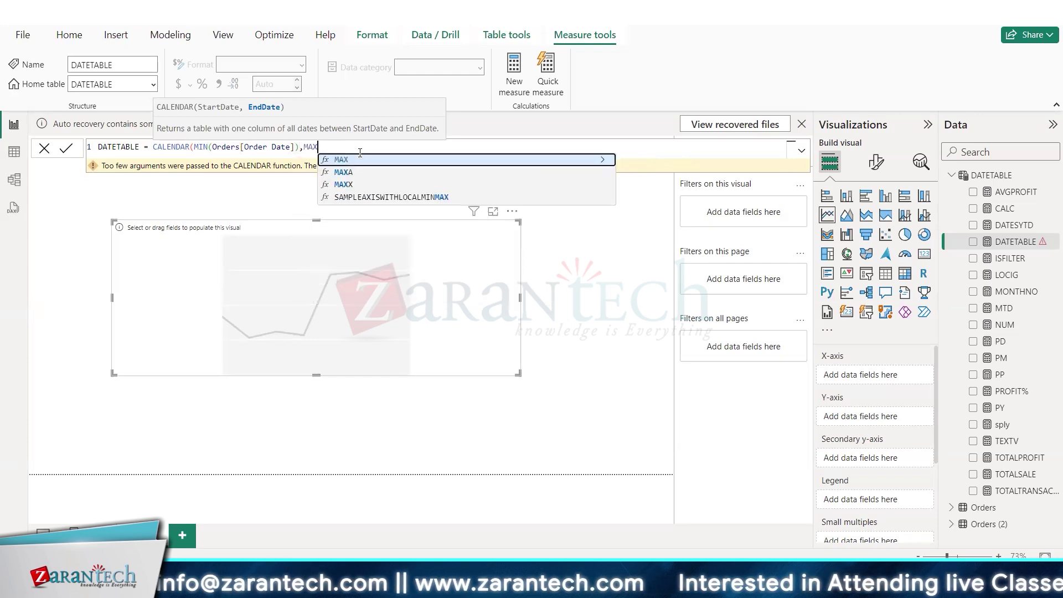
text(()
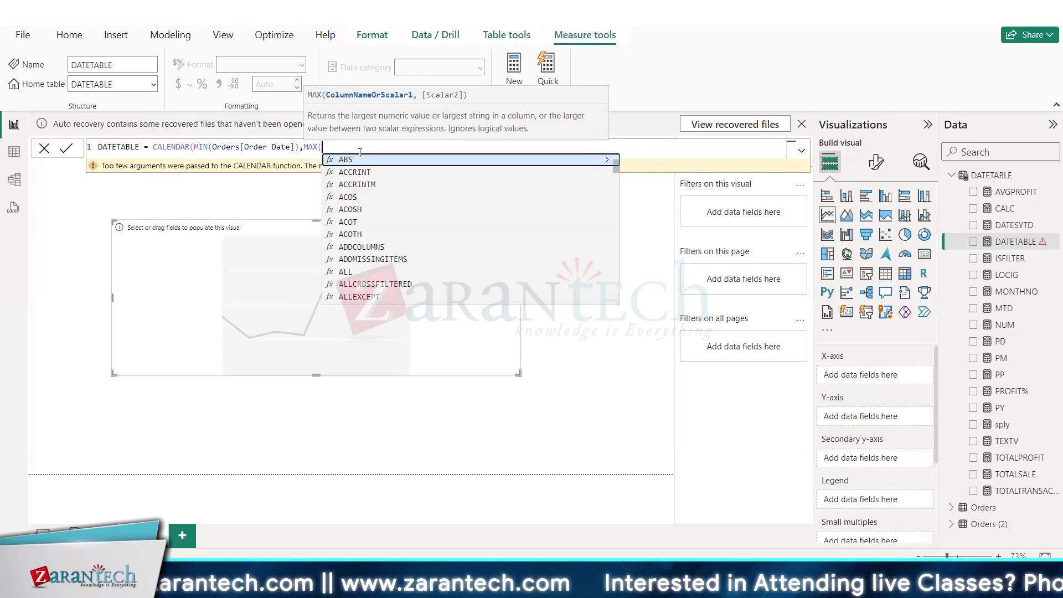
text(ORD)
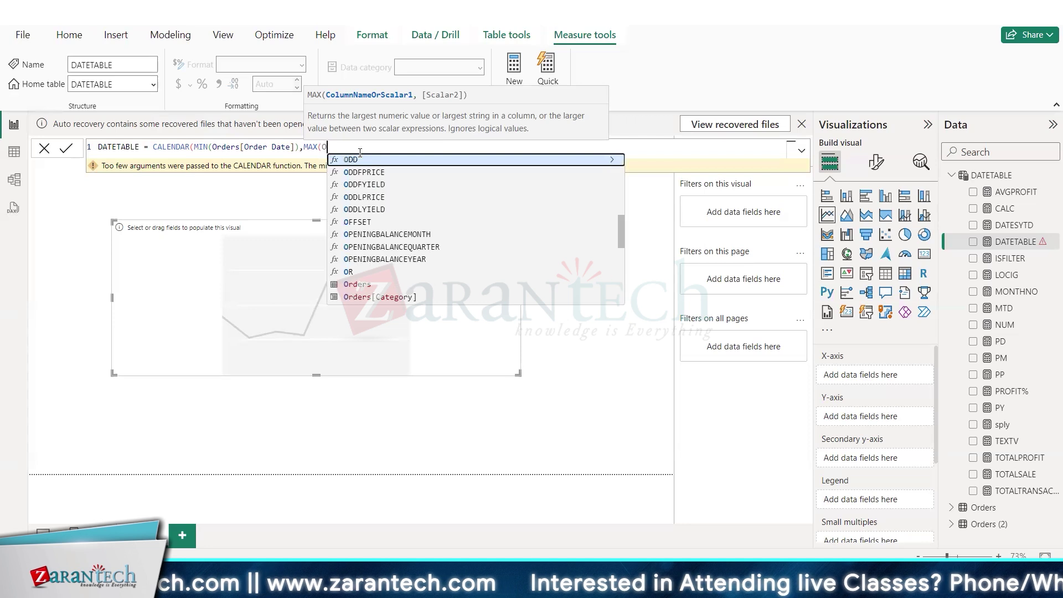
key(Tab)
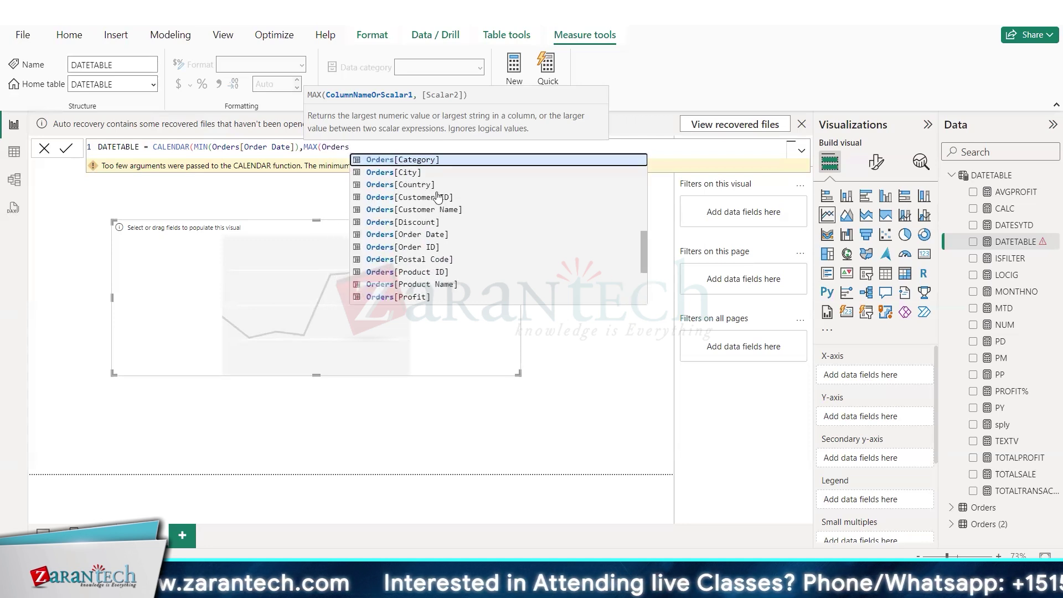
click(441, 235)
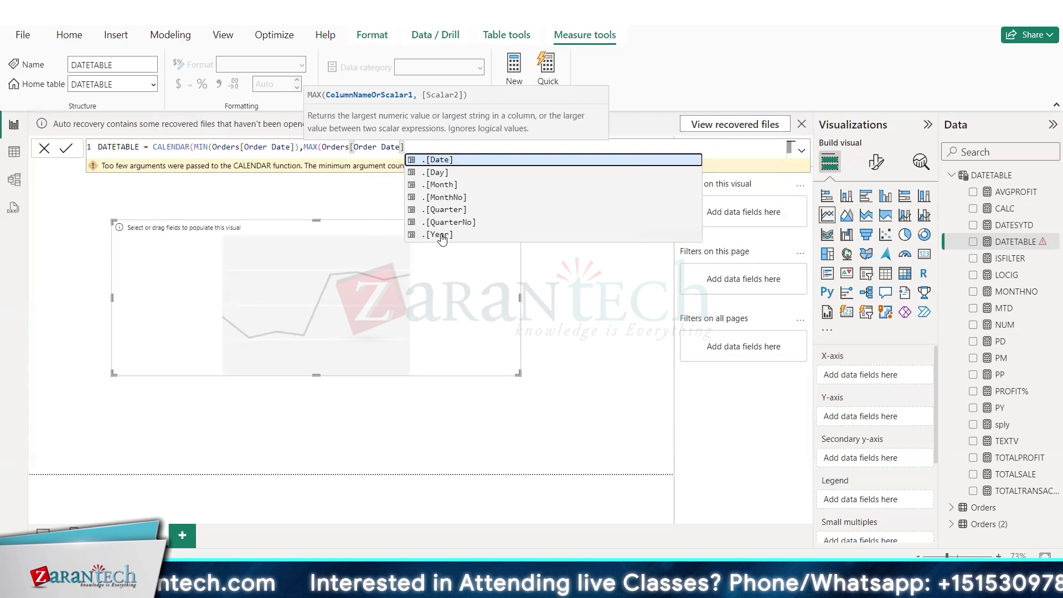
text())
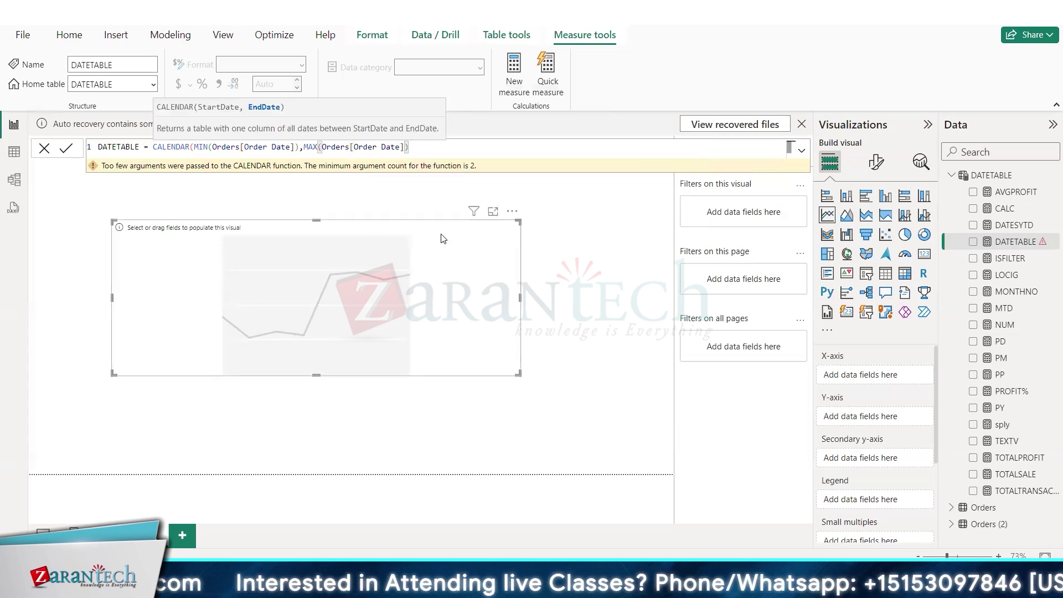
text())
key(Return)
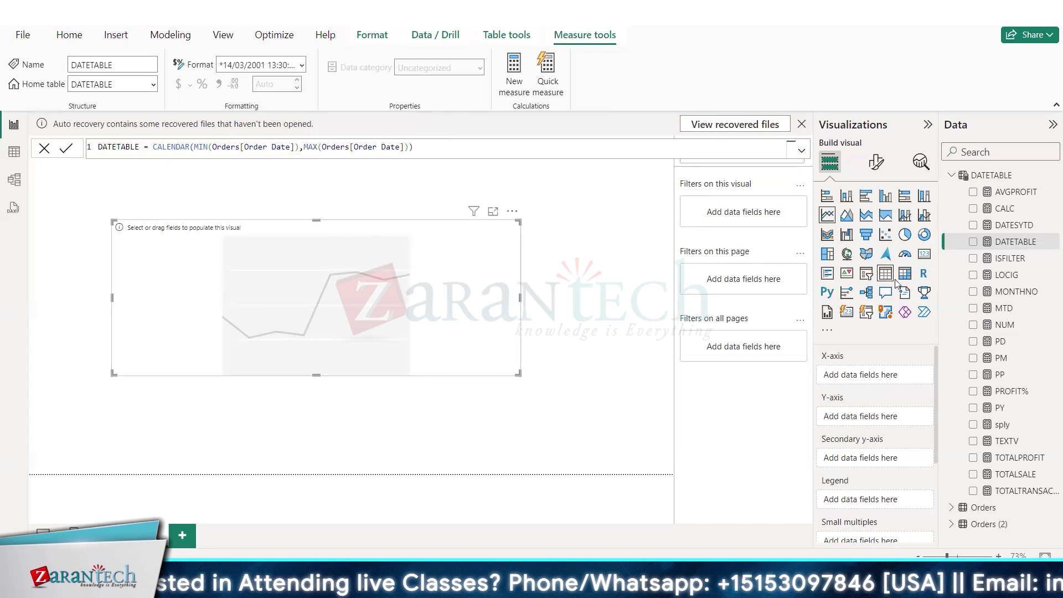
Delete the MONTHNO measure from the model
click(1050, 294)
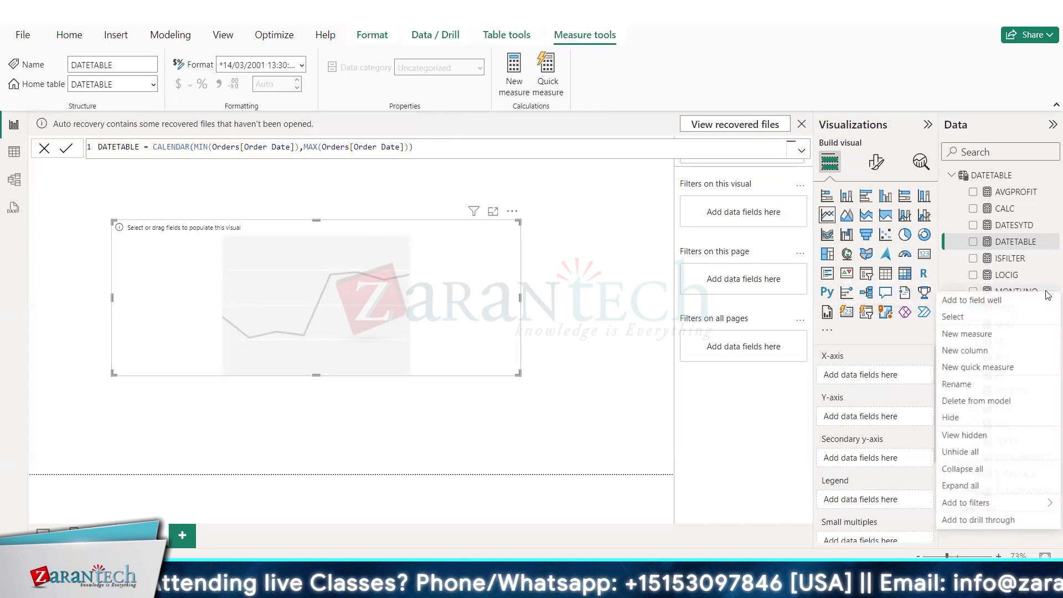
click(1001, 402)
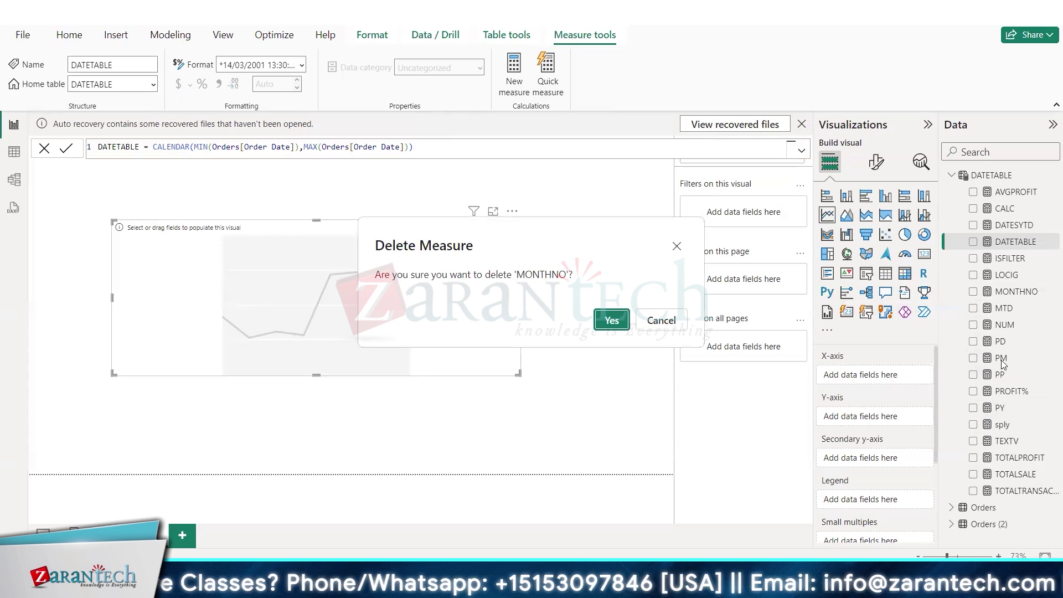
click(612, 322)
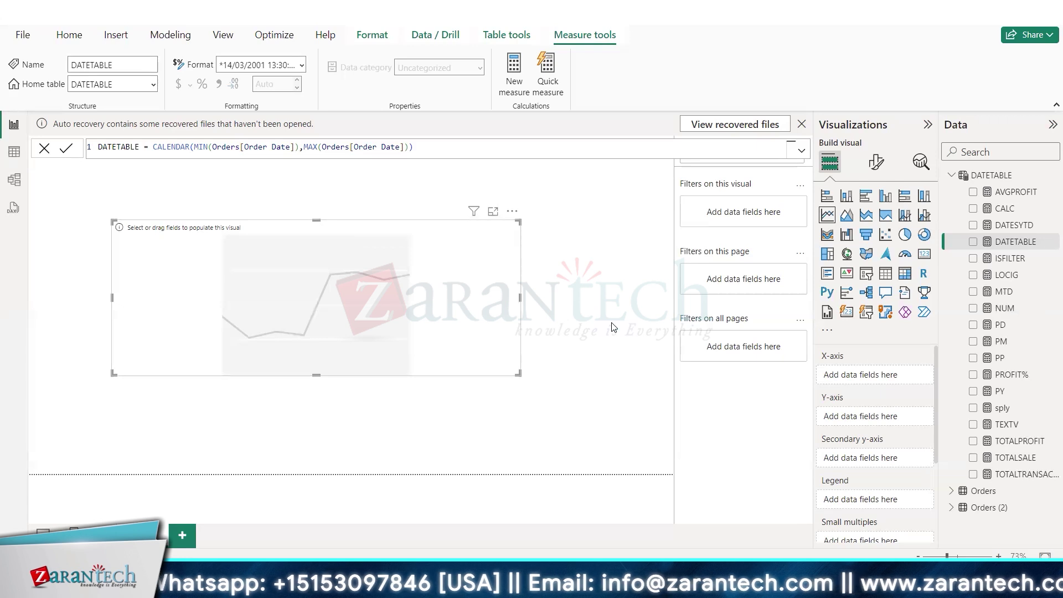
Create a new measure named YEAR and begin its formula with the YEAR function
click(514, 72)
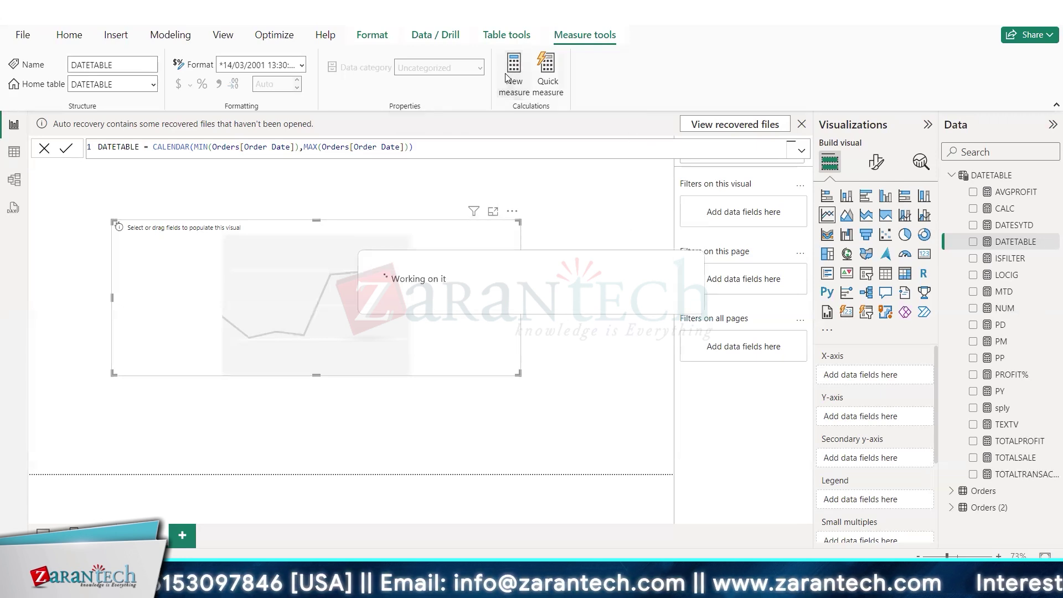
key(BackSpace)
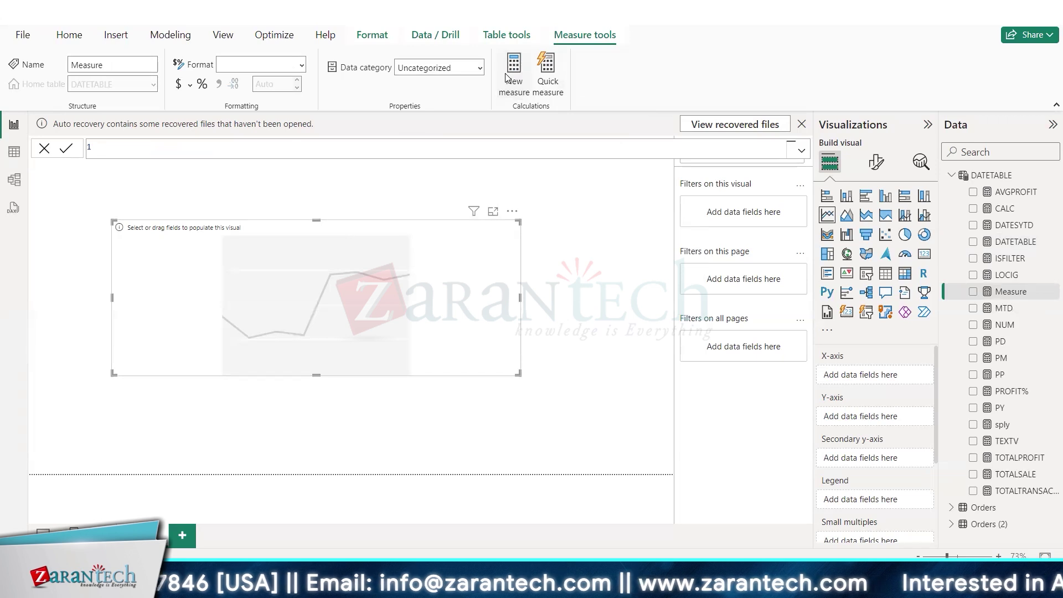
text(YEAR)
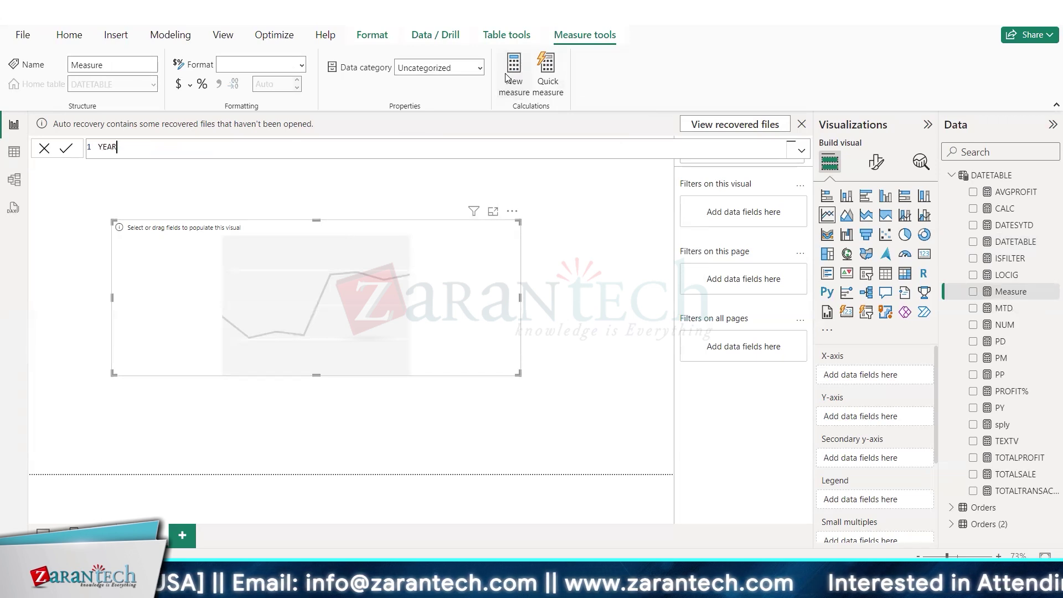
text(=YEAR()
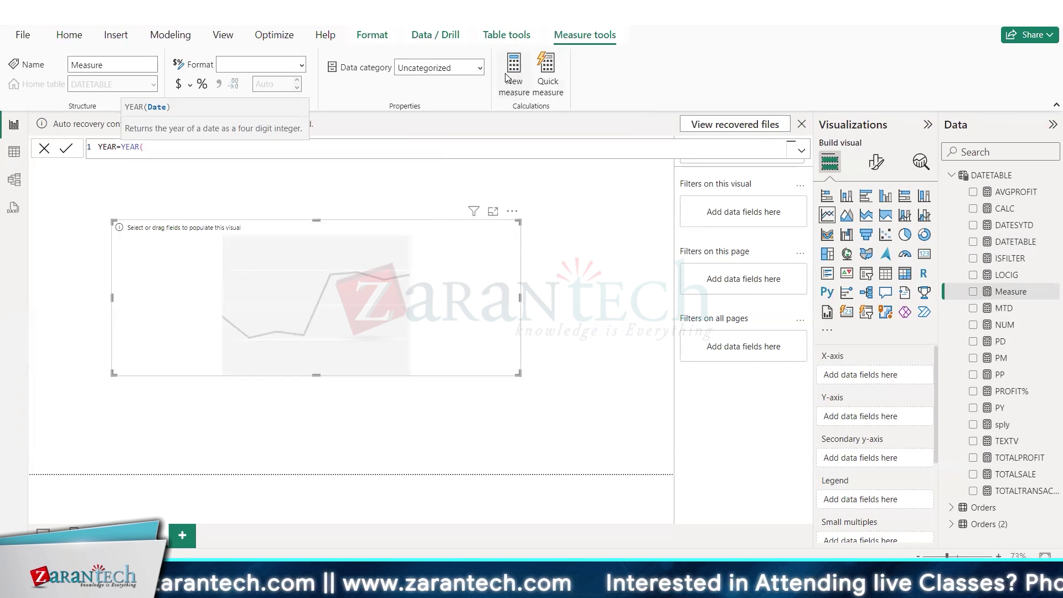
text(DAT)
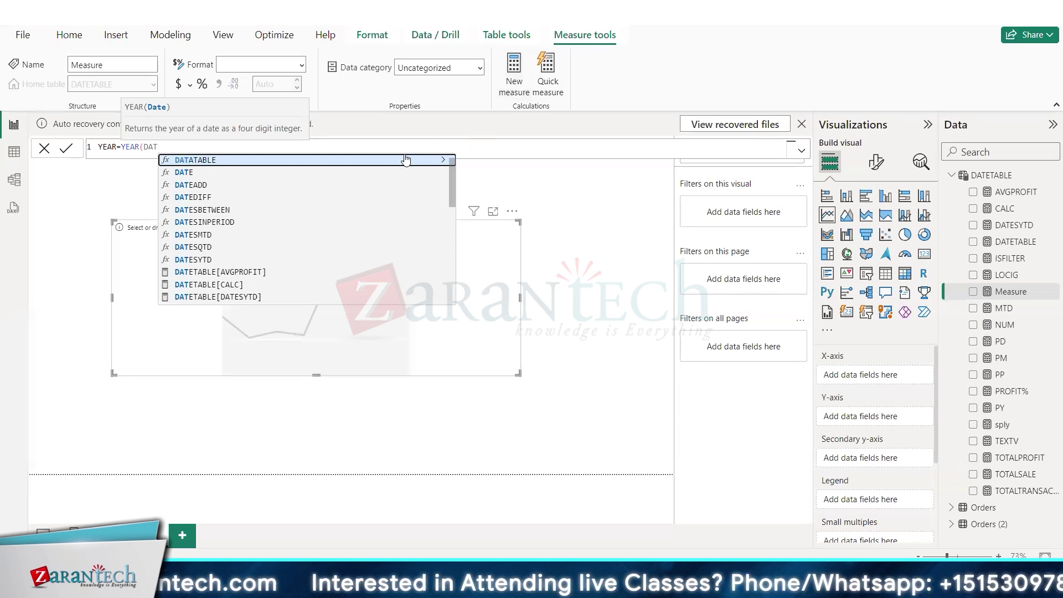
key(BackSpace)
key(BackSpace)
key(BackSpace)
text(ORD)
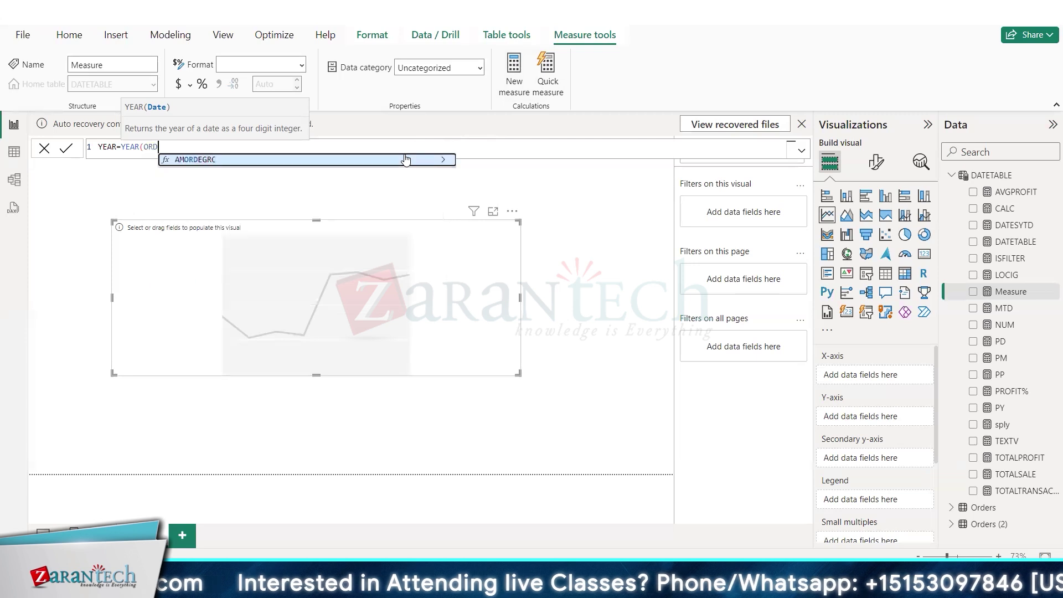
key(BackSpace)
key(BackSpace)
key(BackSpace)
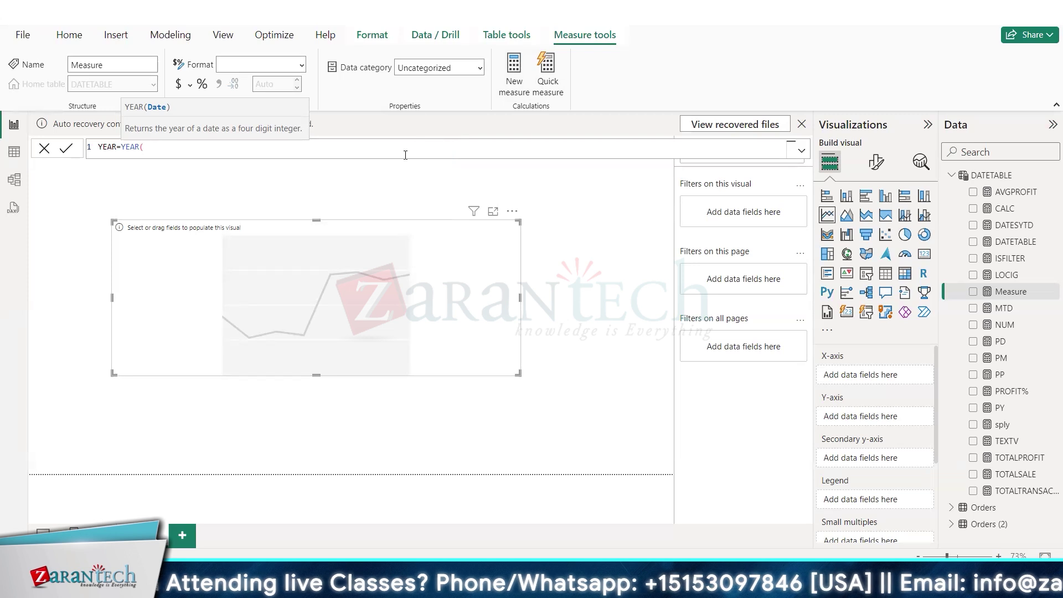
Complete the YEAR function with DATETABLE[DATETABLE] as its date argument and commit the measure
text(DATE)
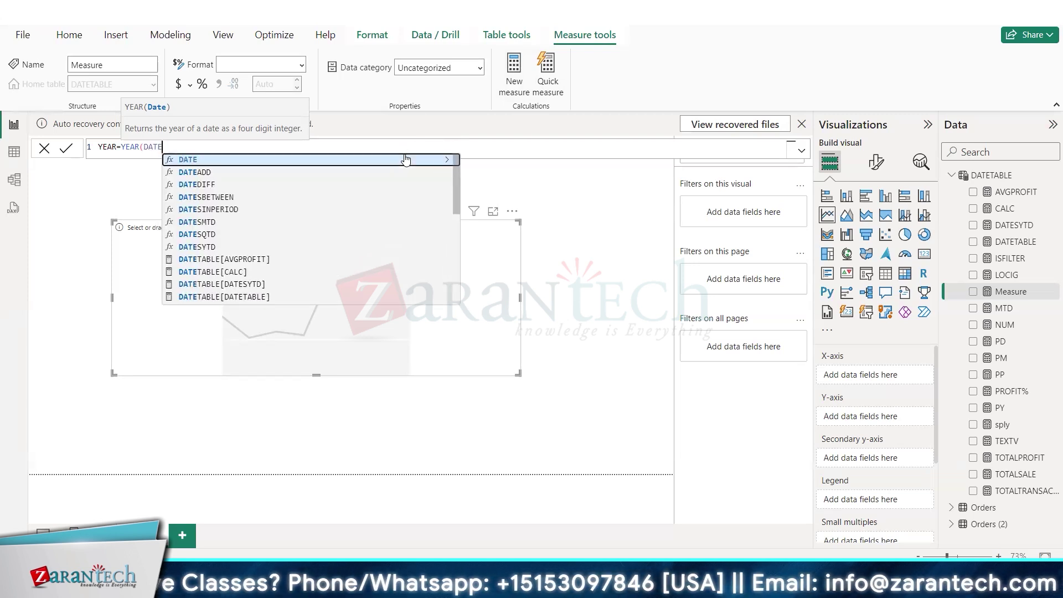
click(253, 298)
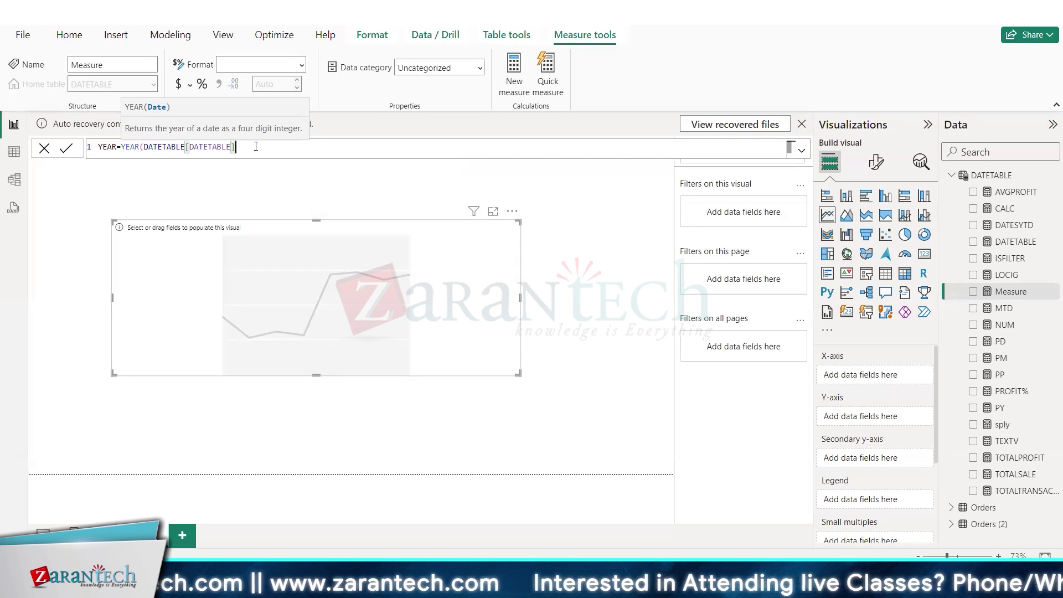
key(BackSpace)
key(BackSpace)
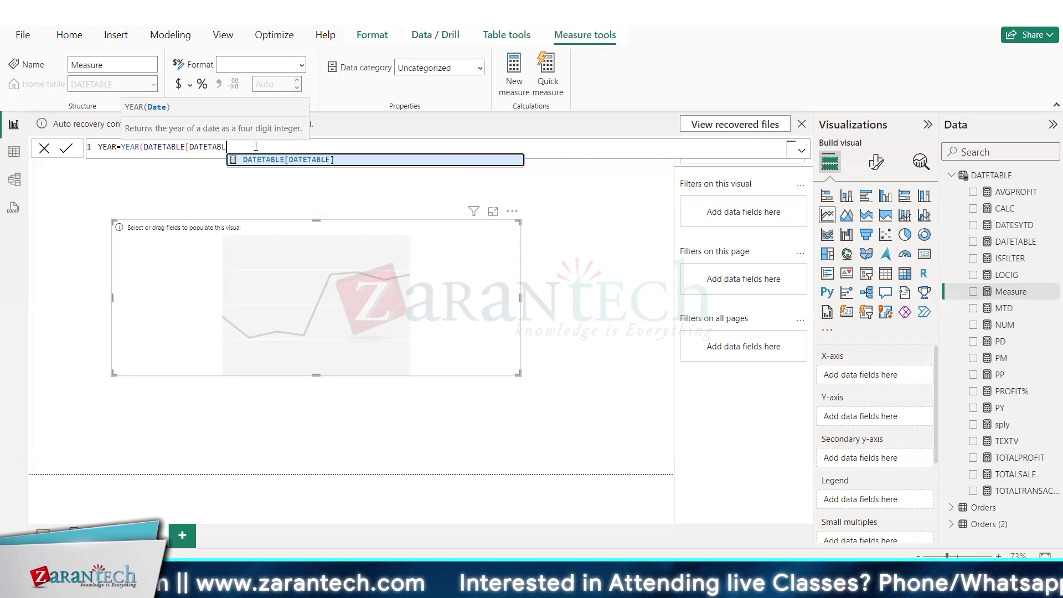
key(Tab)
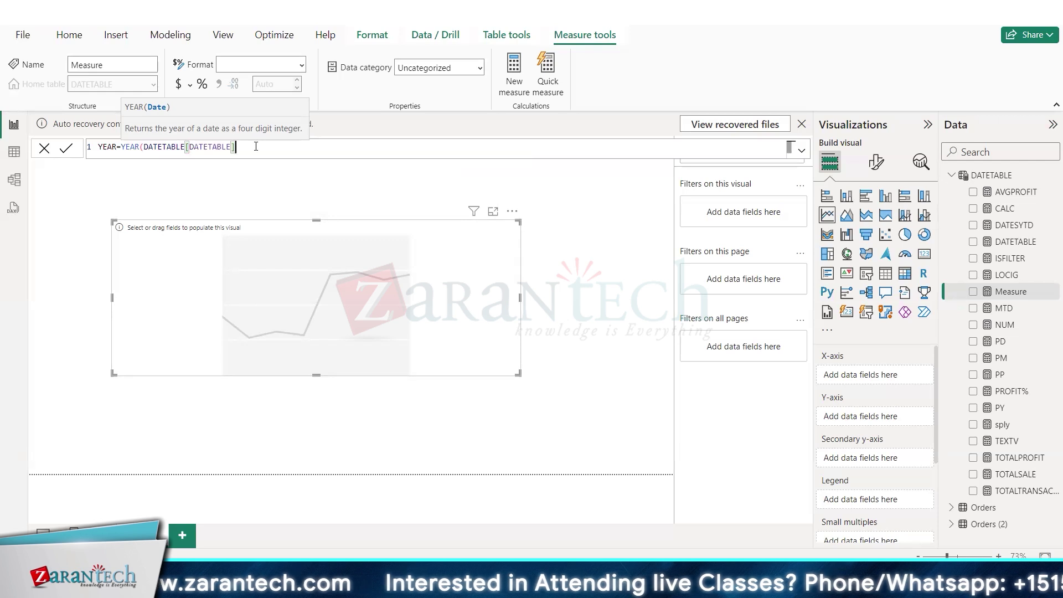
text())
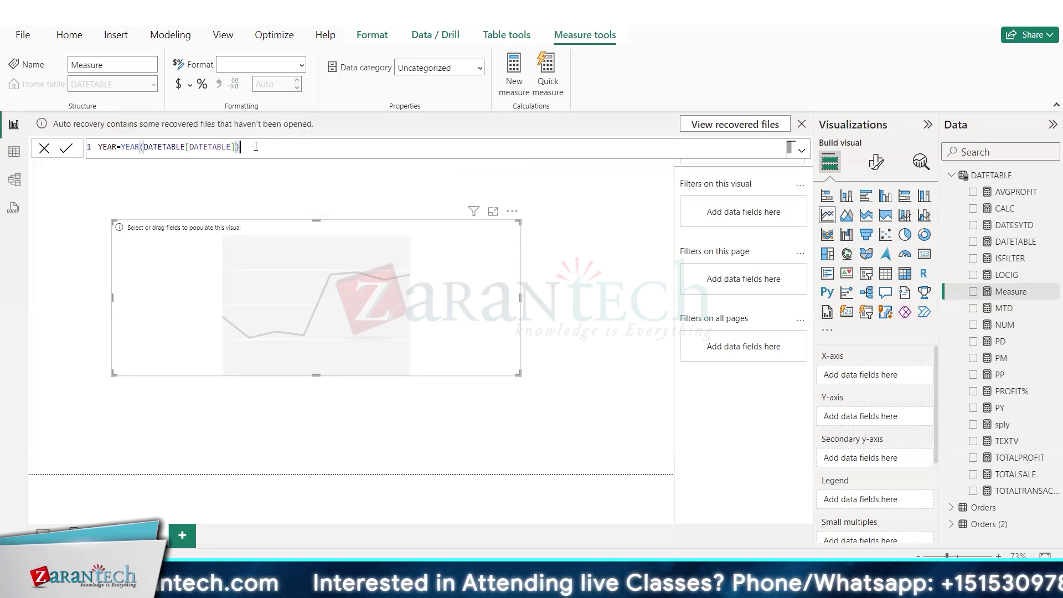
key(Return)
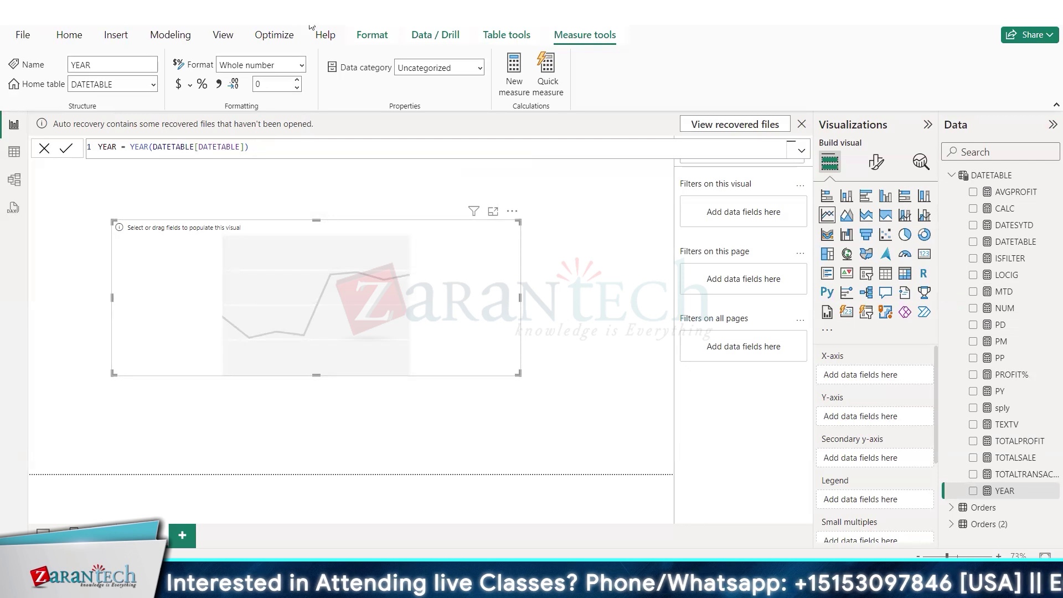
Create a QTR measure that joins "Q" with the QUARTER of DATETABLE[DATETABLE]
click(513, 76)
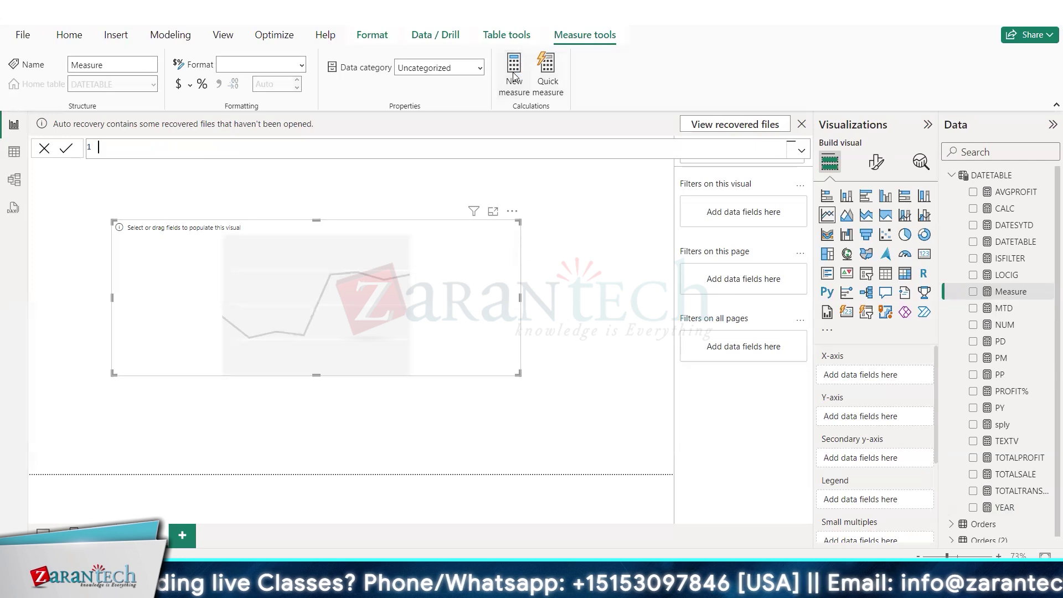
text(QTR)
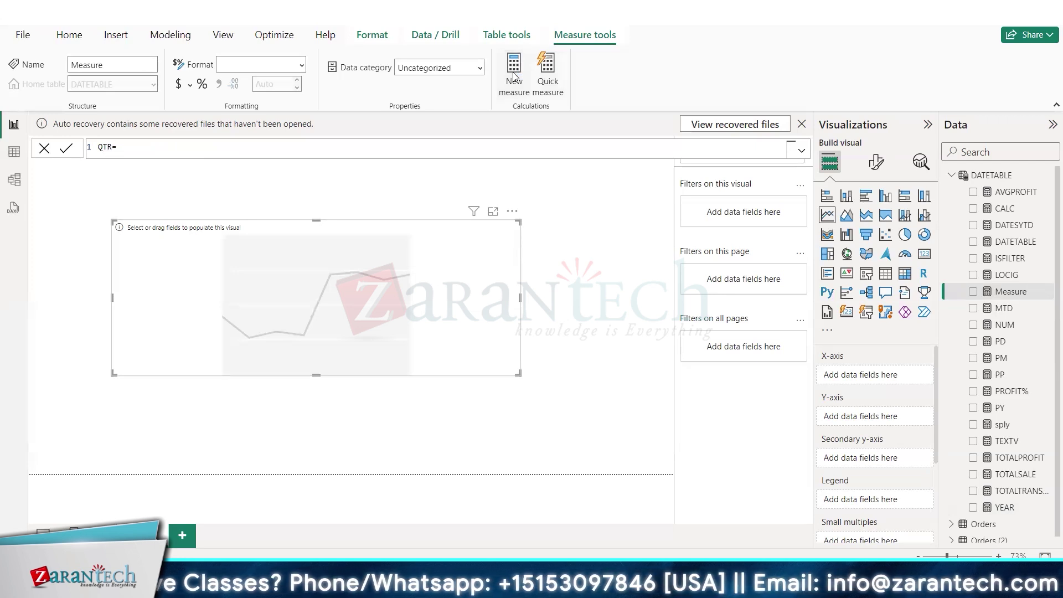
text(=")
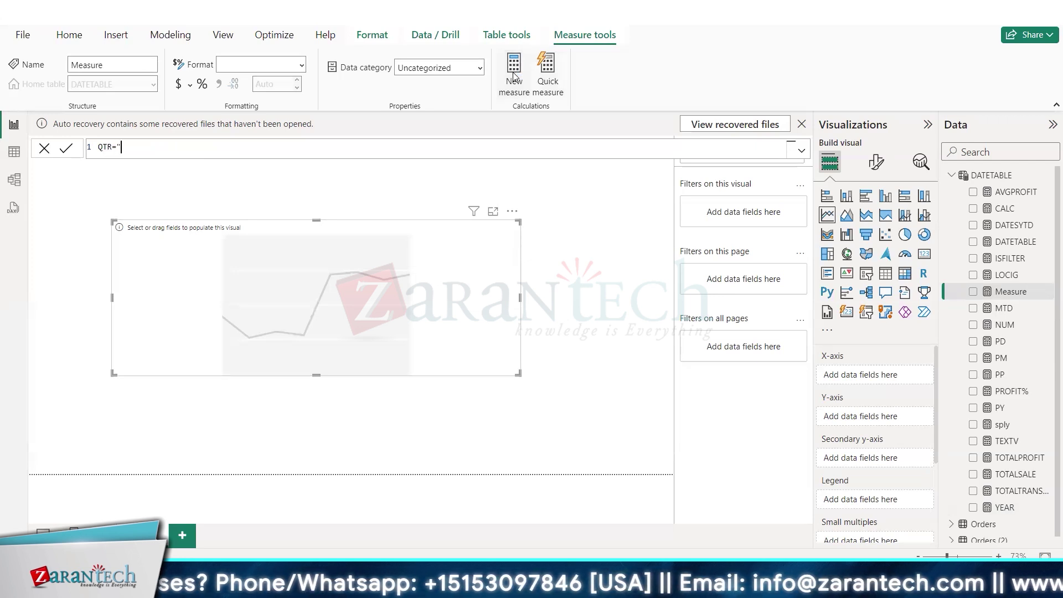
text(Q")
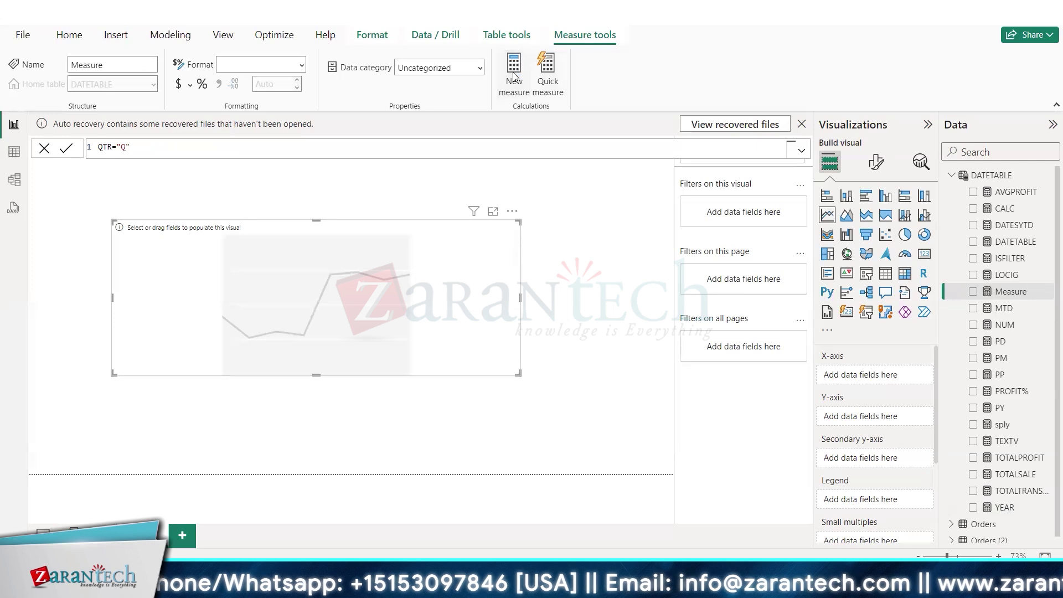
text( &)
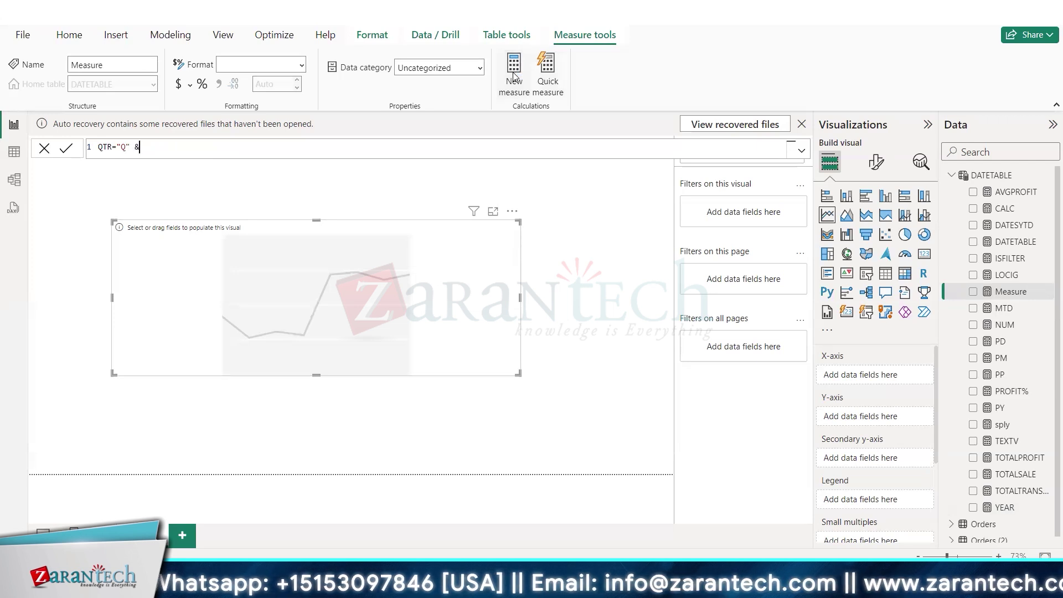
text( Q)
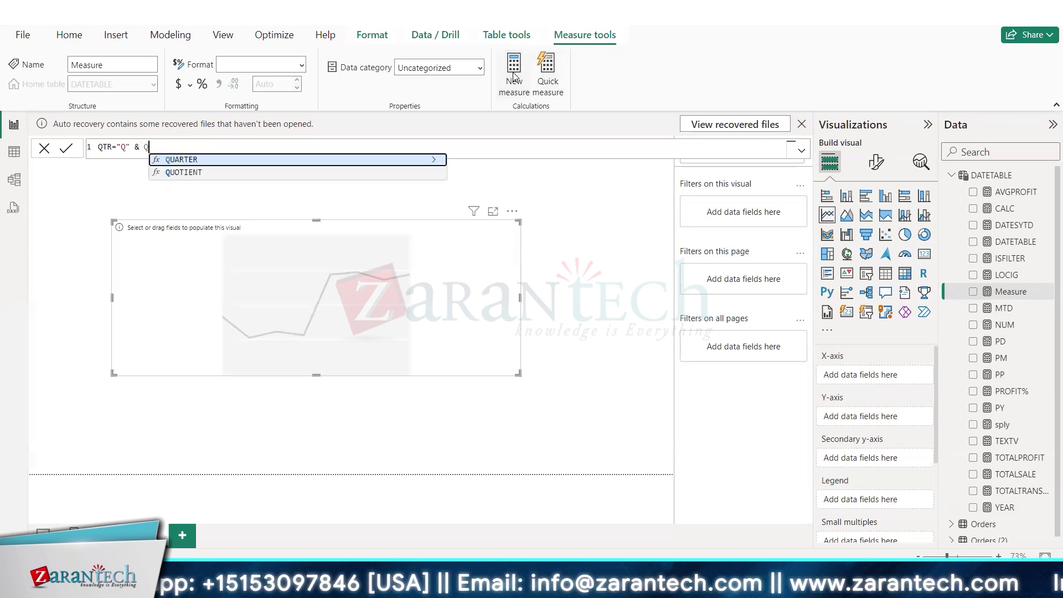
text(UARTER()
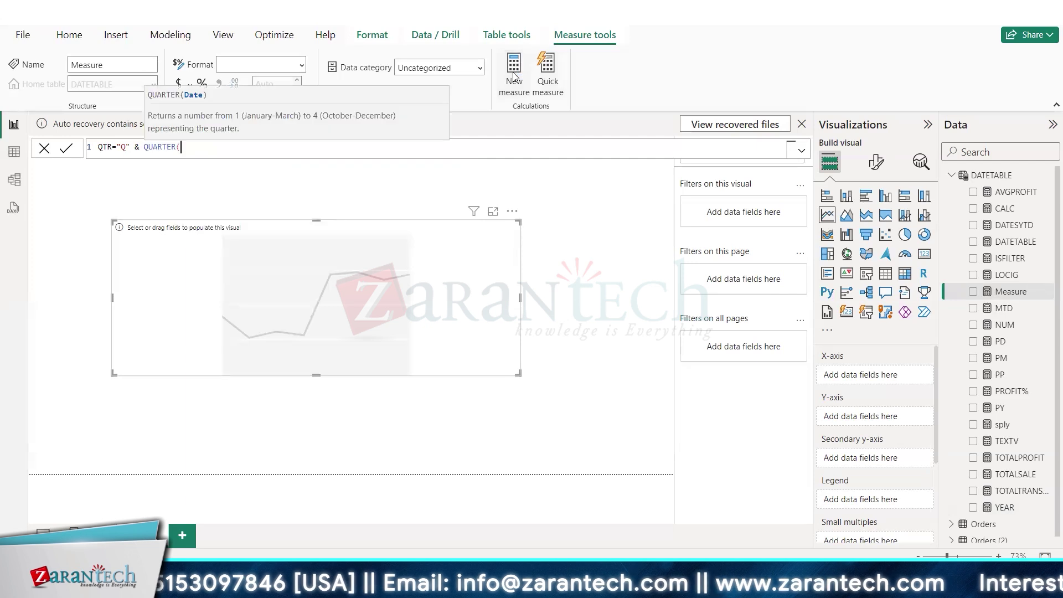
text(DATE)
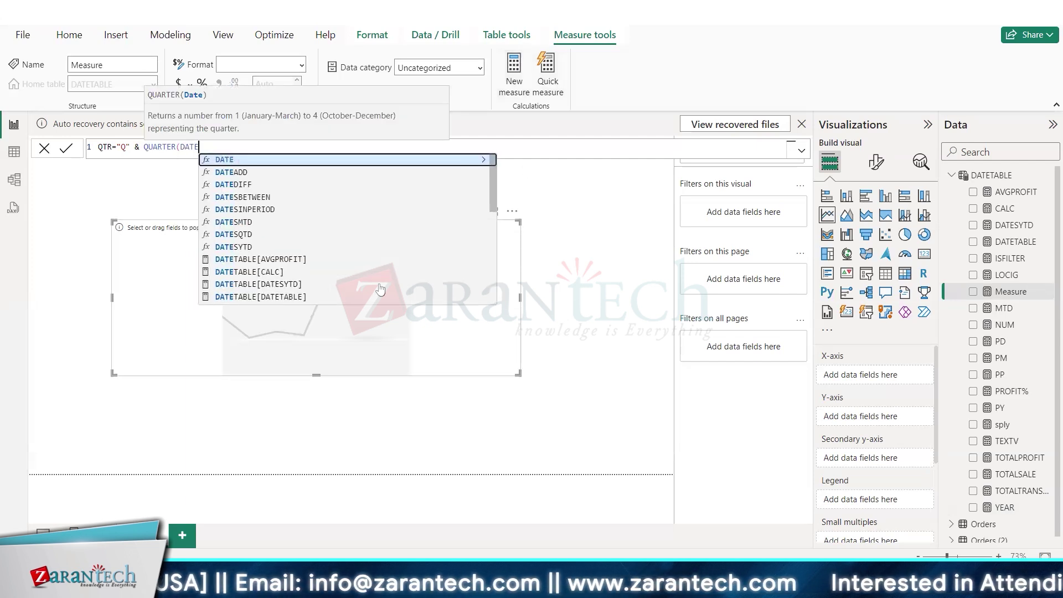
click(299, 297)
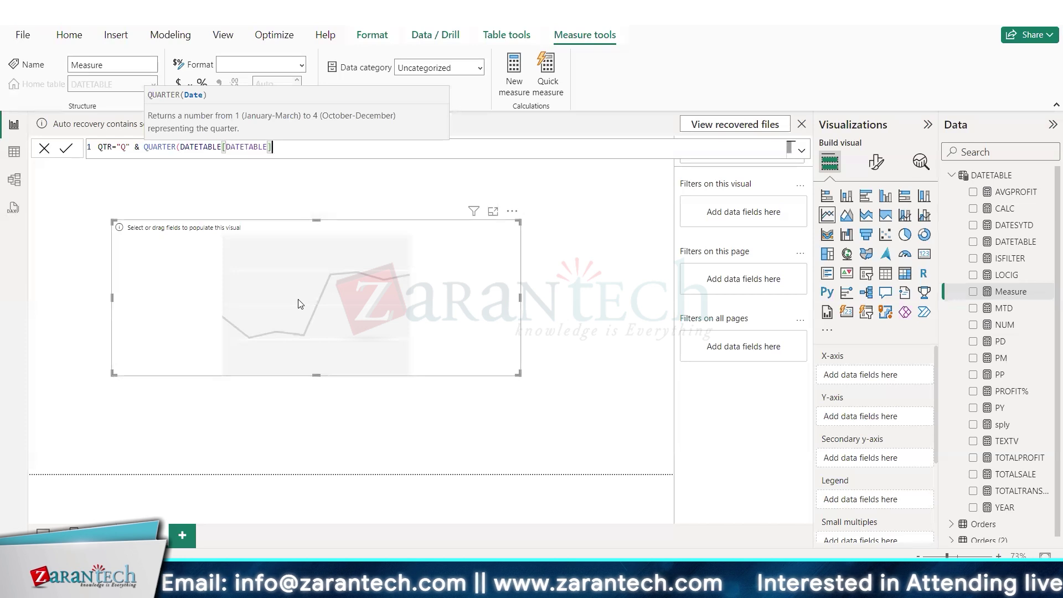
text())
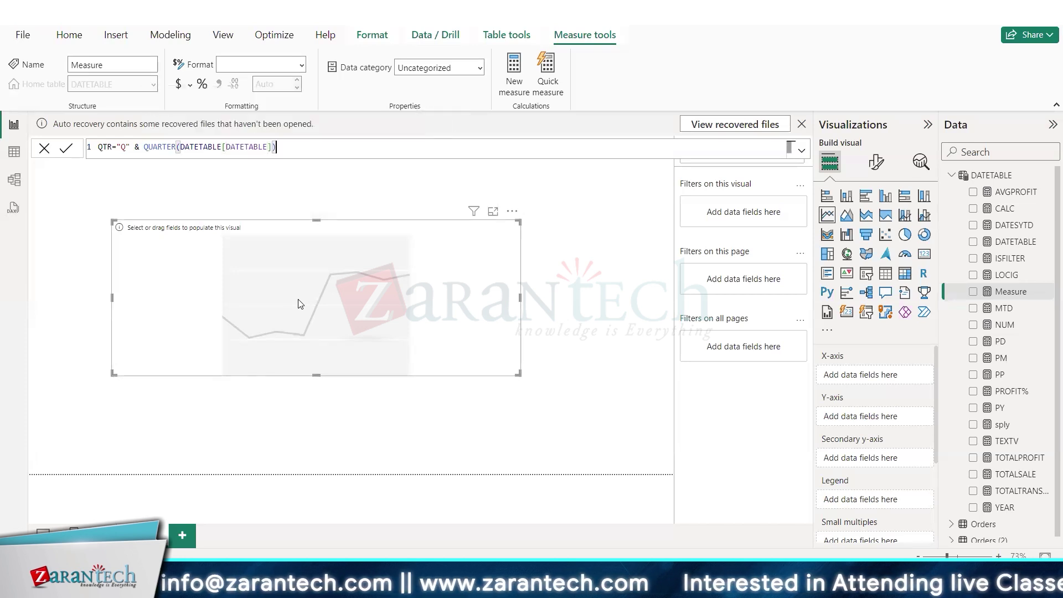
key(Return)
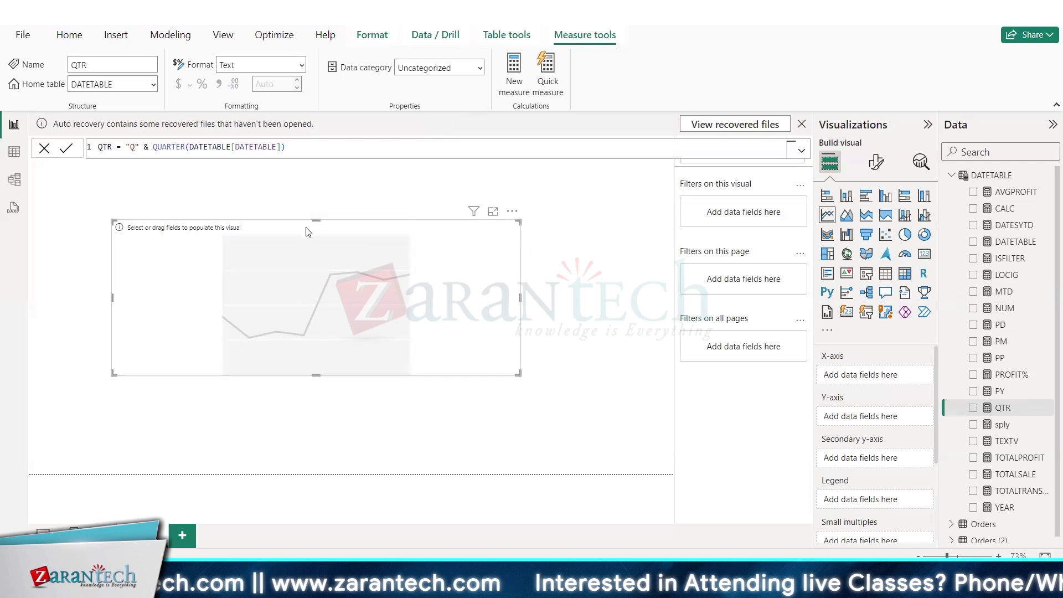
Create a MONTHNO measure that returns the MONTH of DATETABLE[DATETABLE]
click(515, 67)
key(ctrl+a)
key(BackSpace)
text(MO)
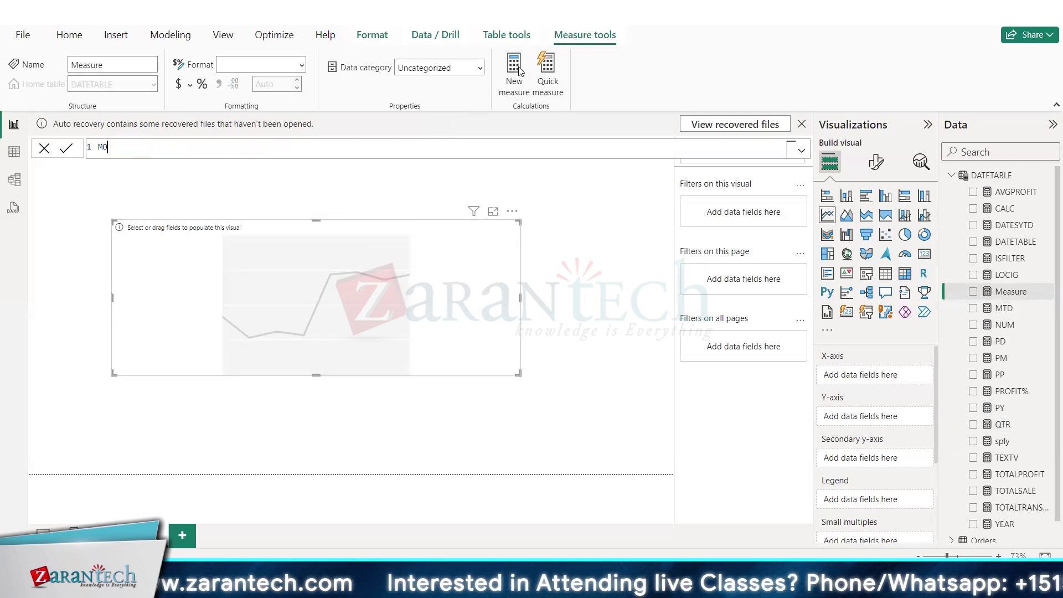
text(NTHNO)
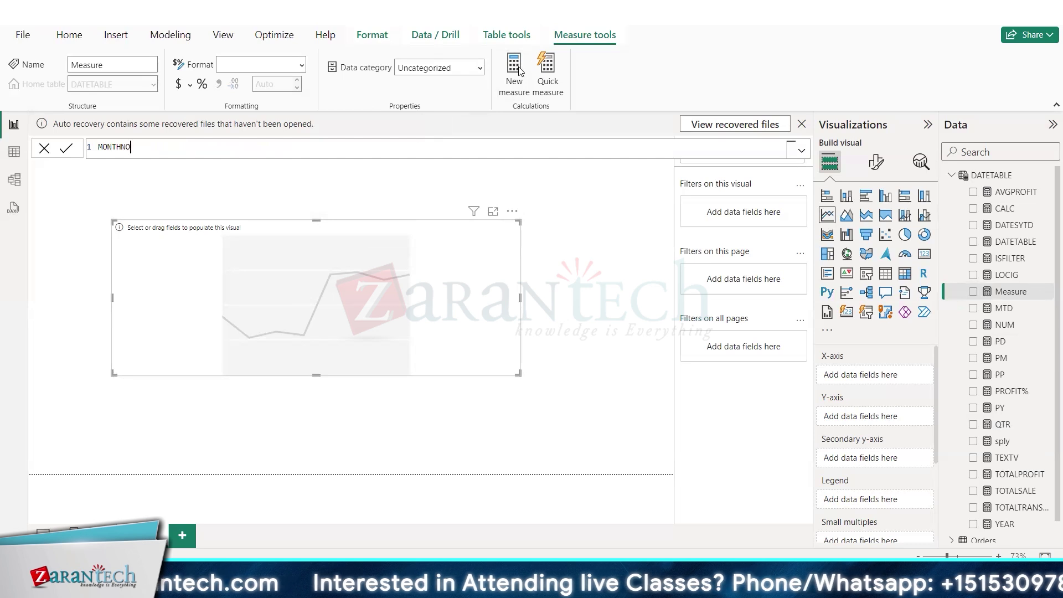
text(=)
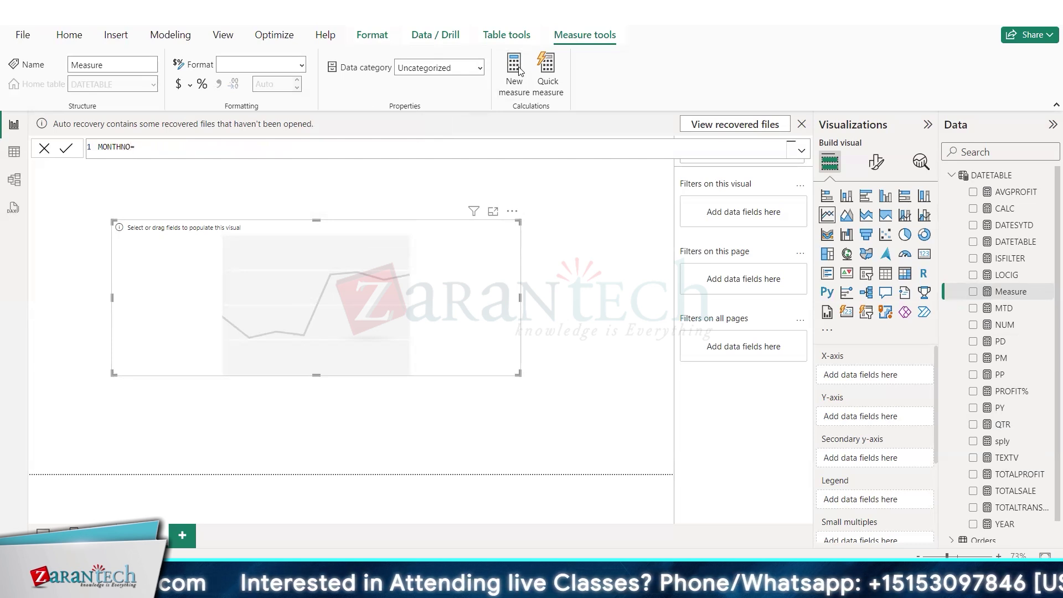
text(MONTH()
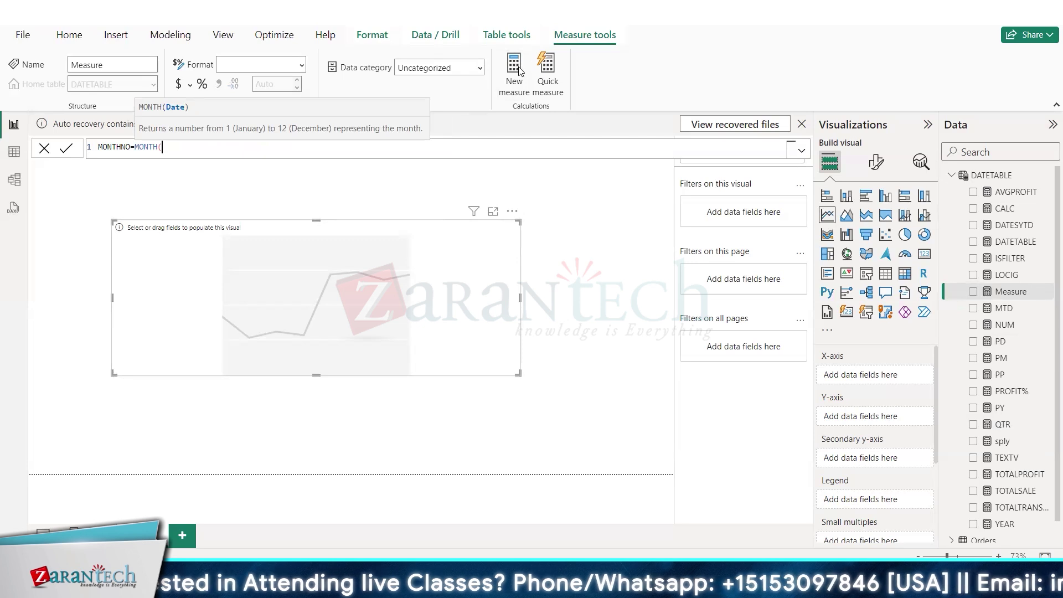
text(DATE)
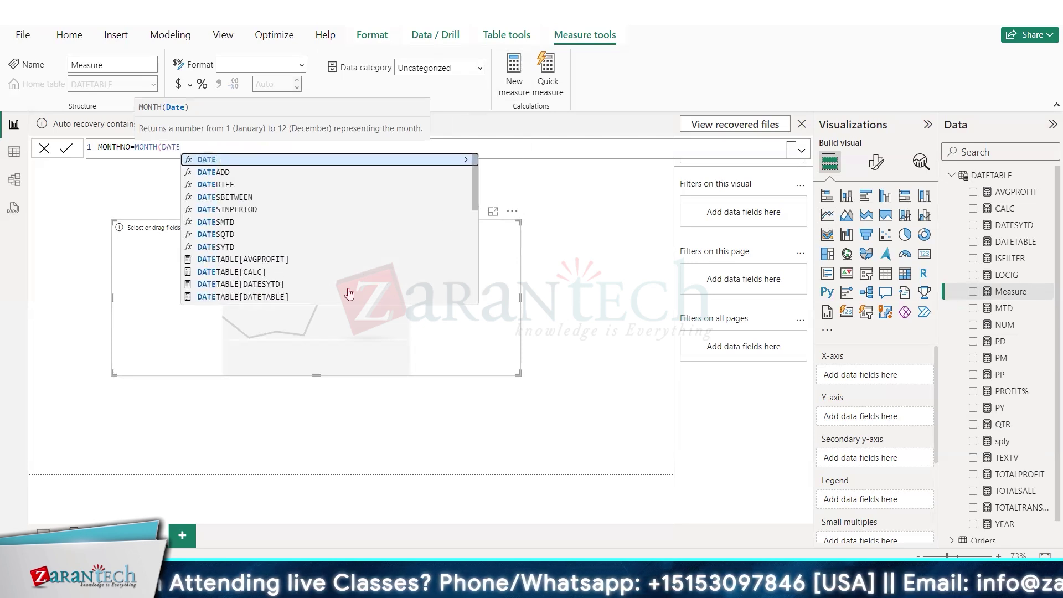
click(286, 301)
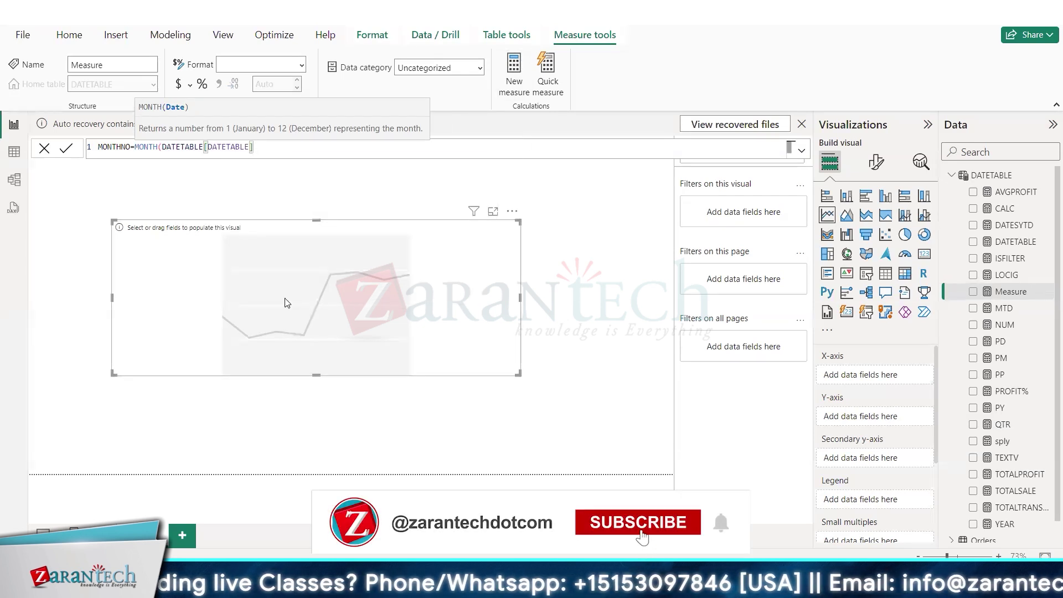
text())
key(Return)
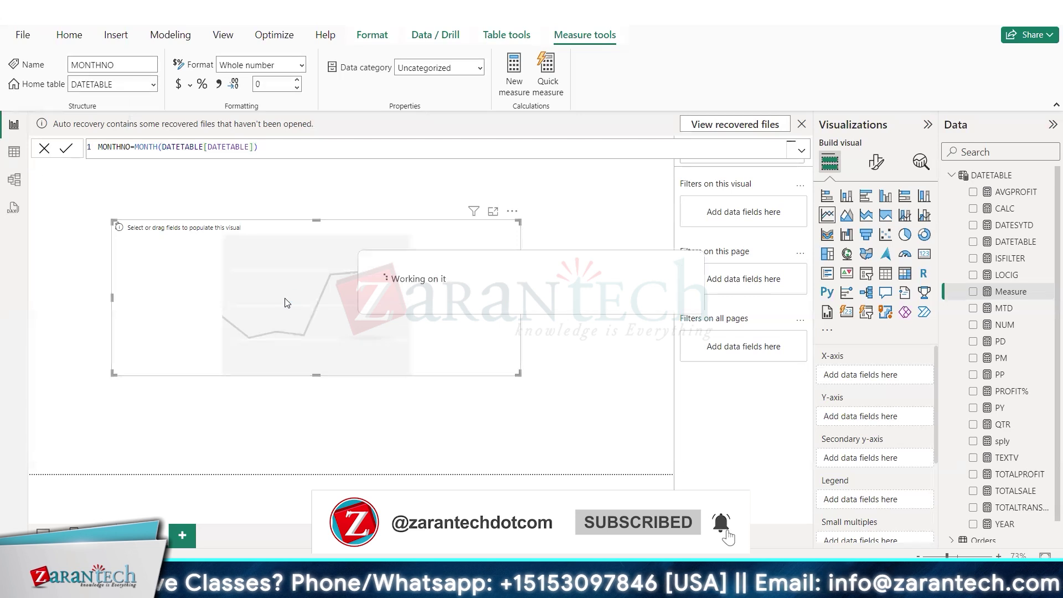
Create a MONTHNAME measure that uses FORMAT on DATETABLE[DATETABLE] with the "MMM" format string
click(509, 69)
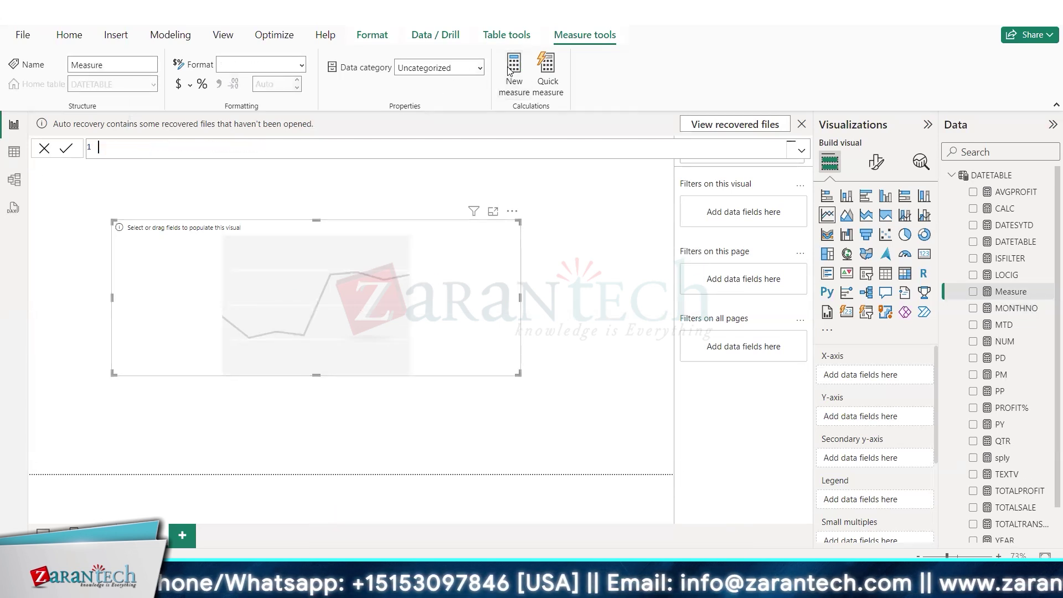
text(MONTH)
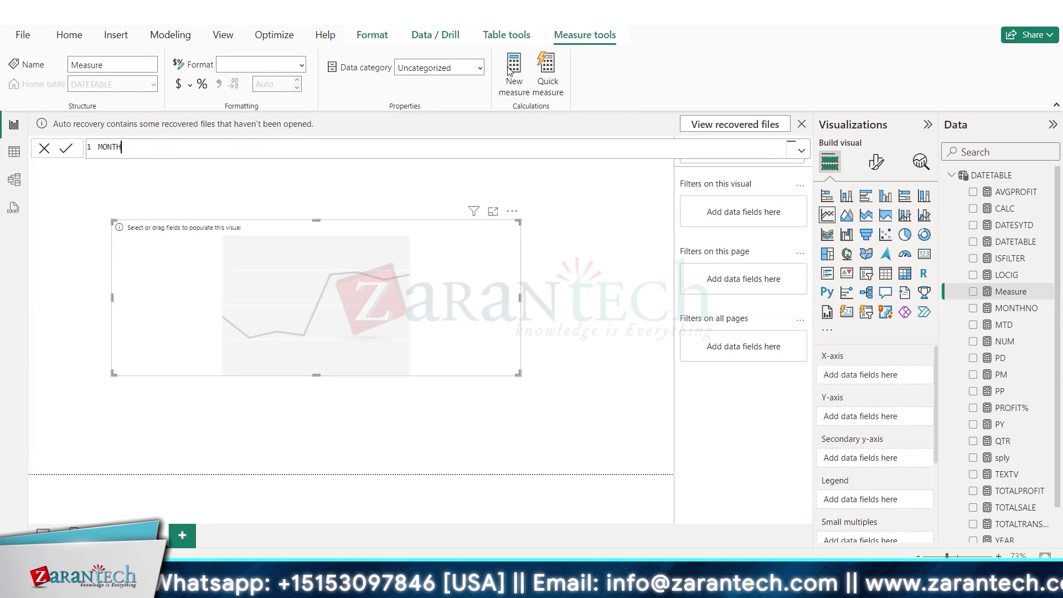
text(NAME)
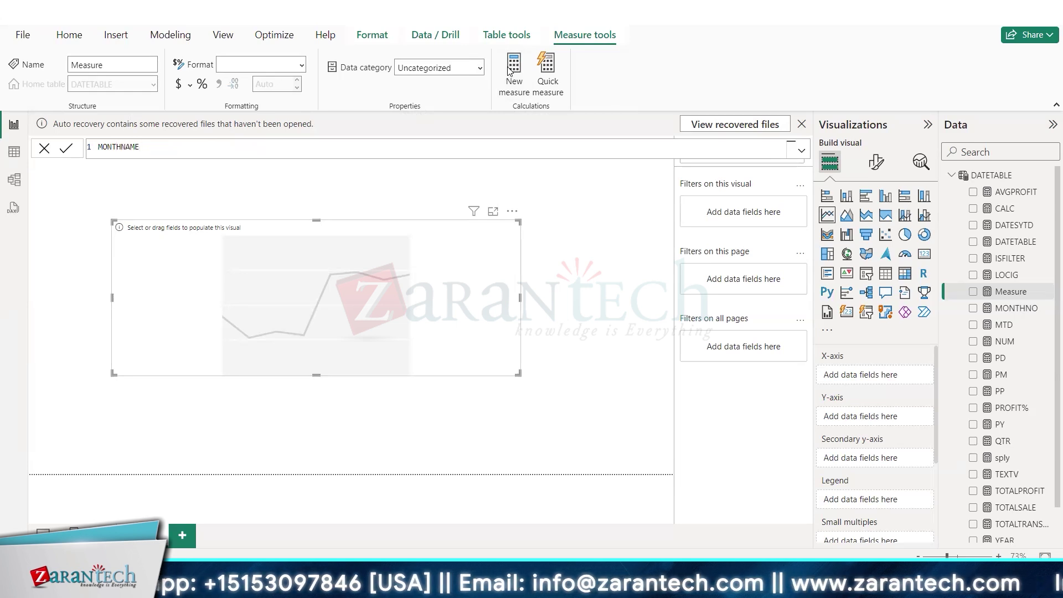
text(=FORMAT()
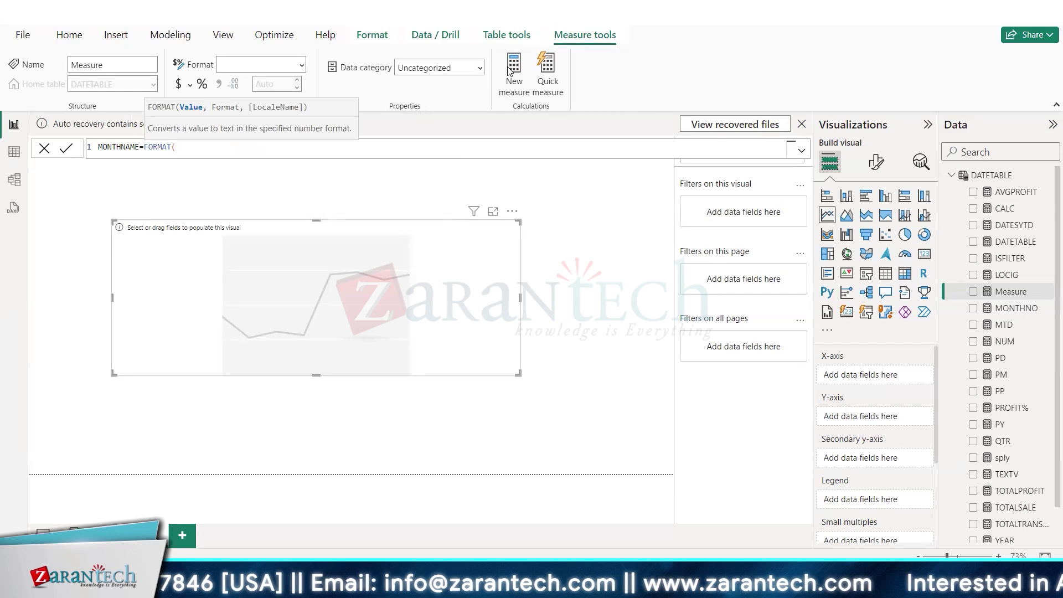
text(DATE)
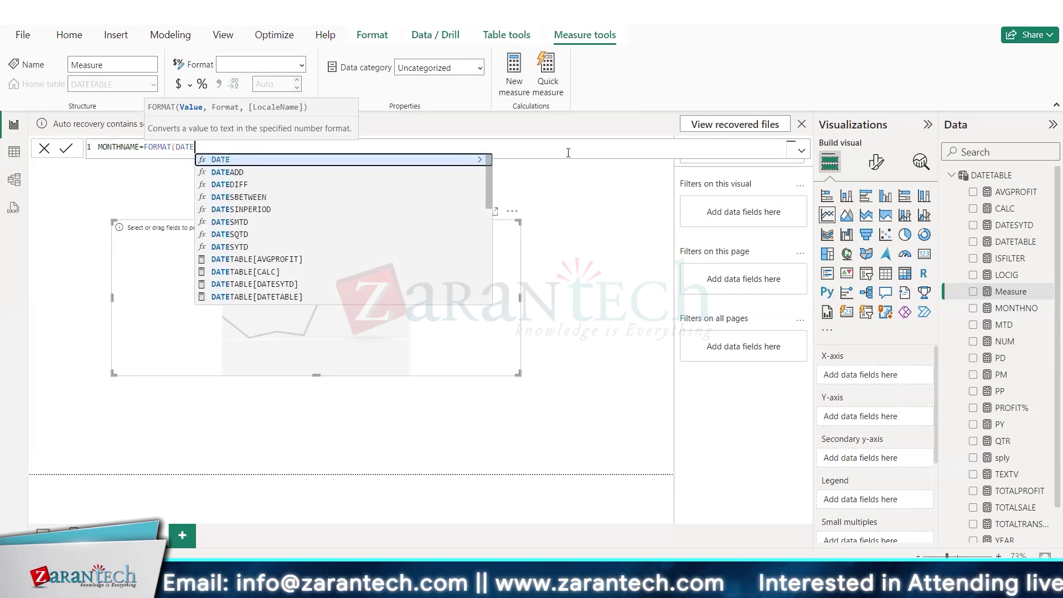
click(300, 300)
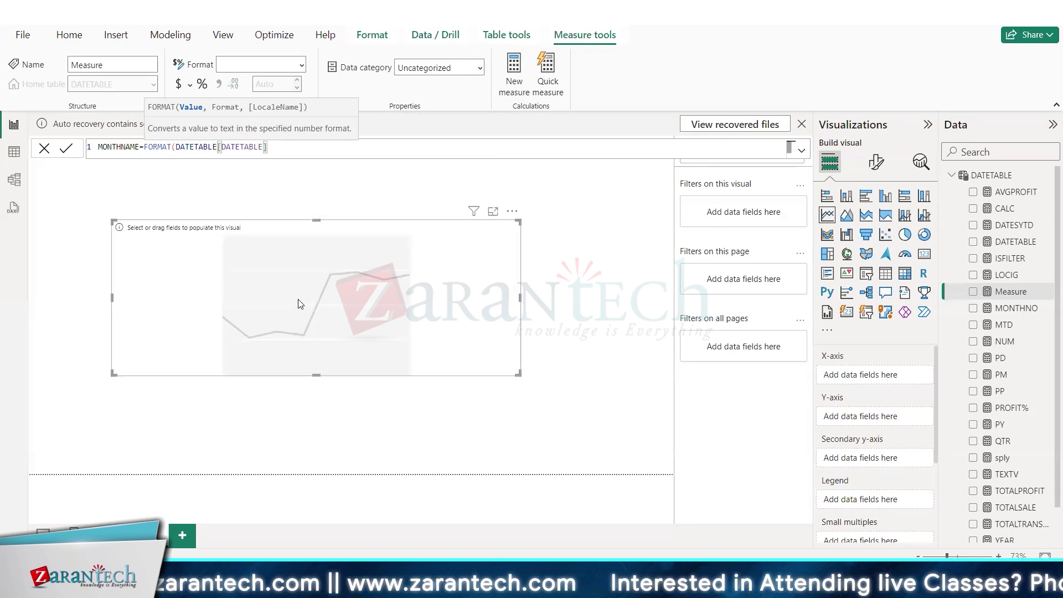
text(,)
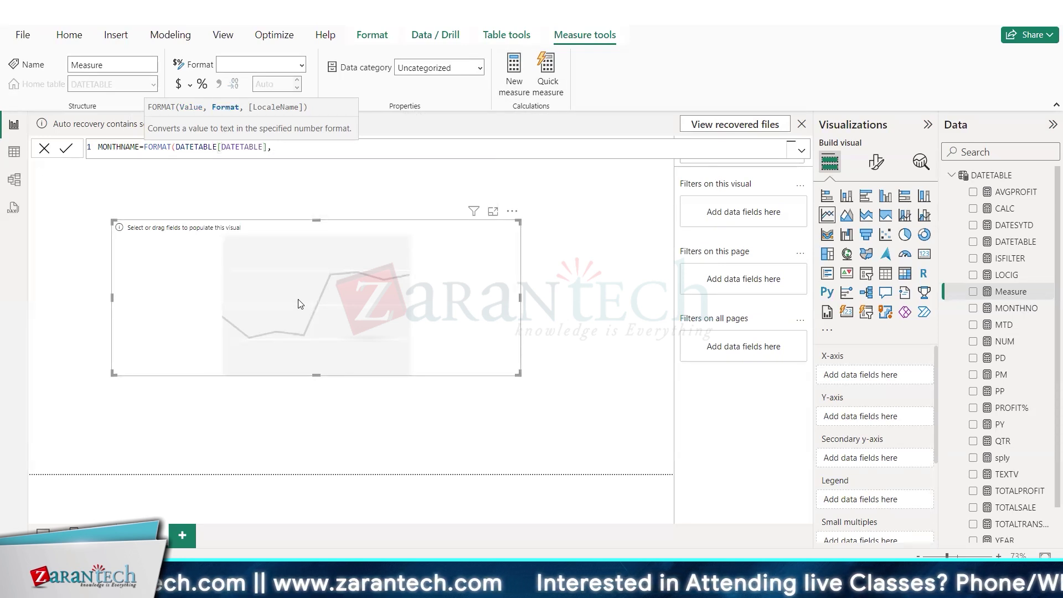
text("MMM)
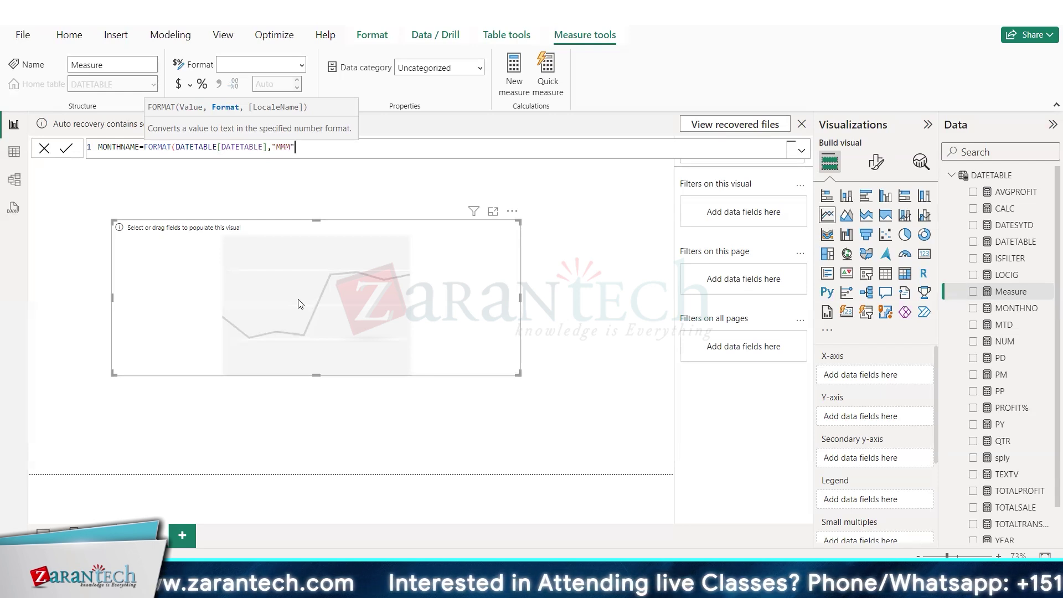
text("))
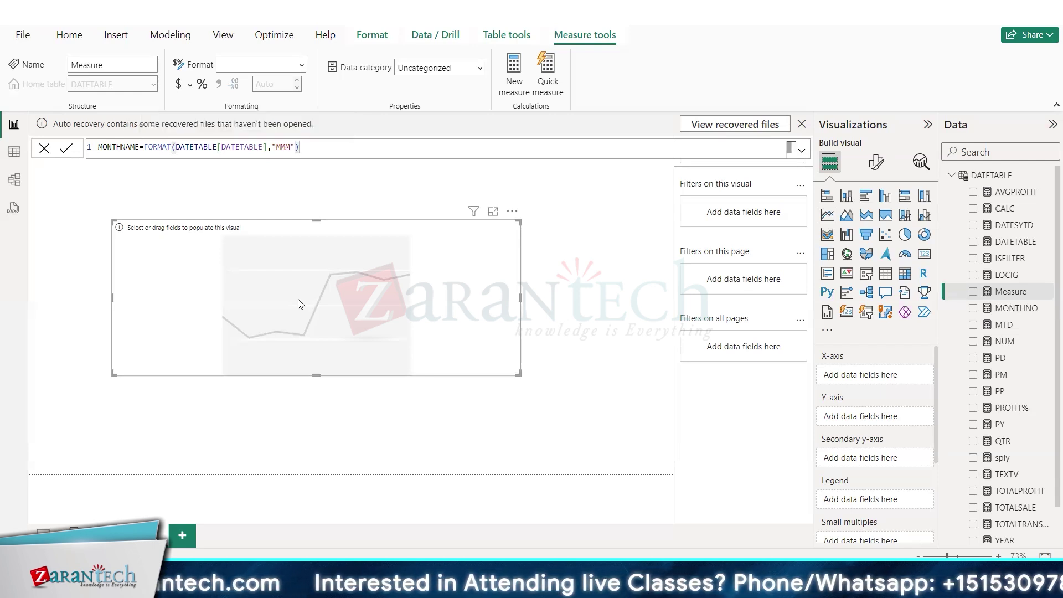
key(Return)
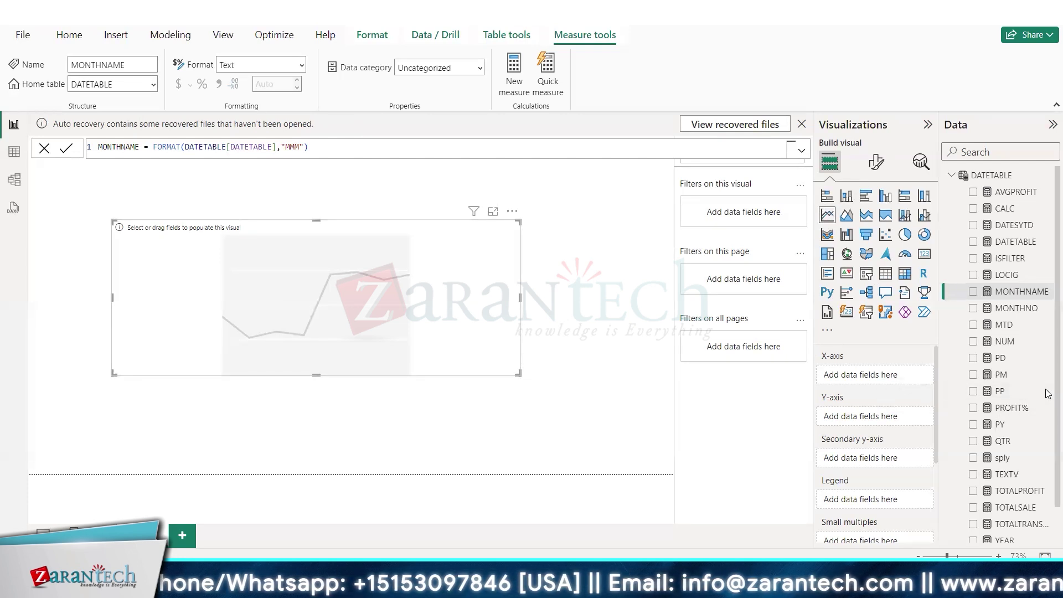
Try to plot the YEAR measure in the empty line chart and read the visual's error details
scroll(1049, 394, down, 2)
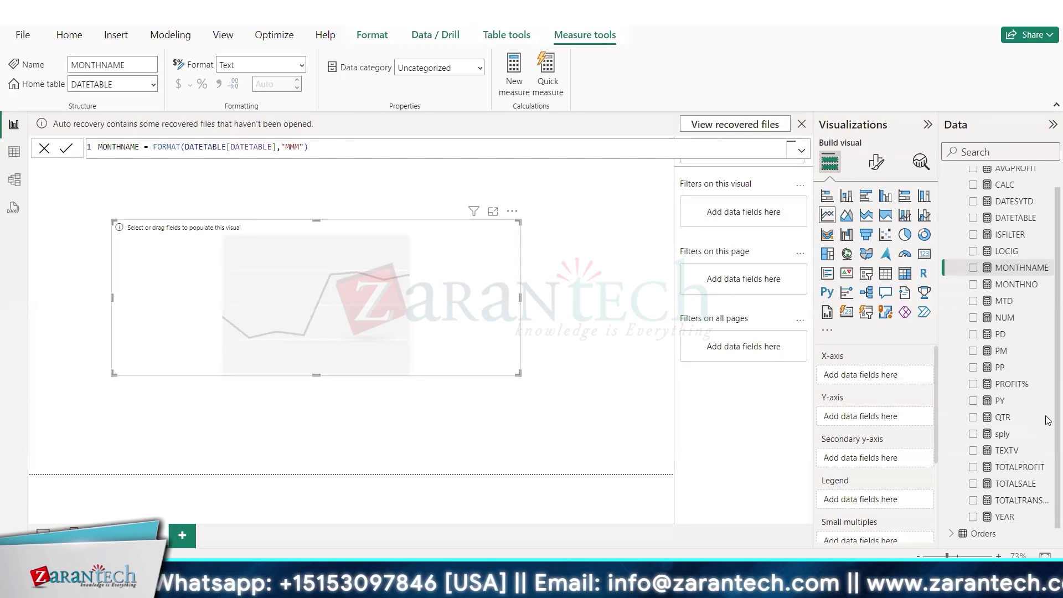
drag(1005, 502, 879, 389)
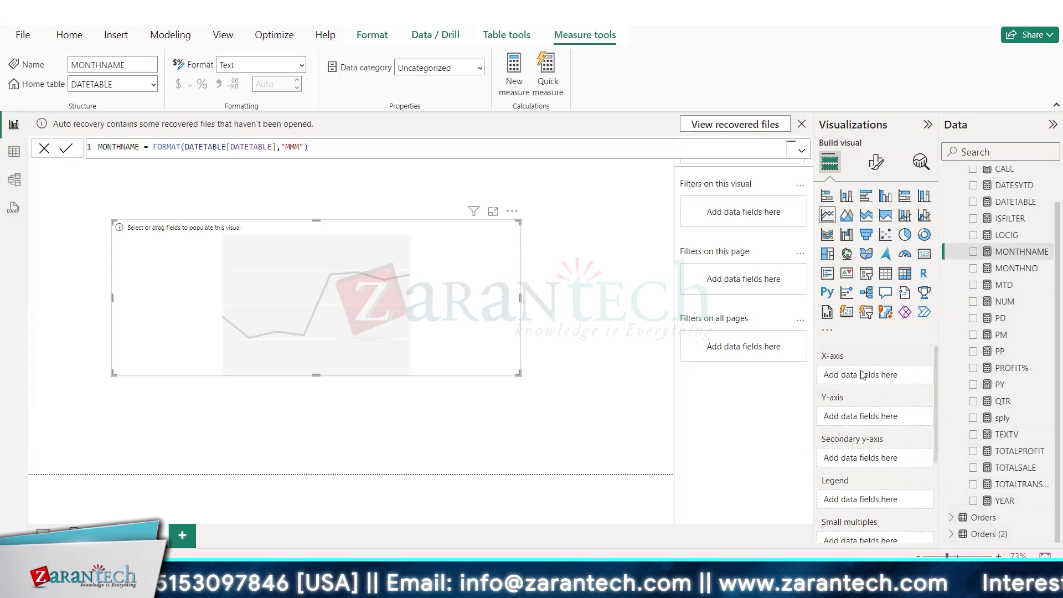
click(974, 502)
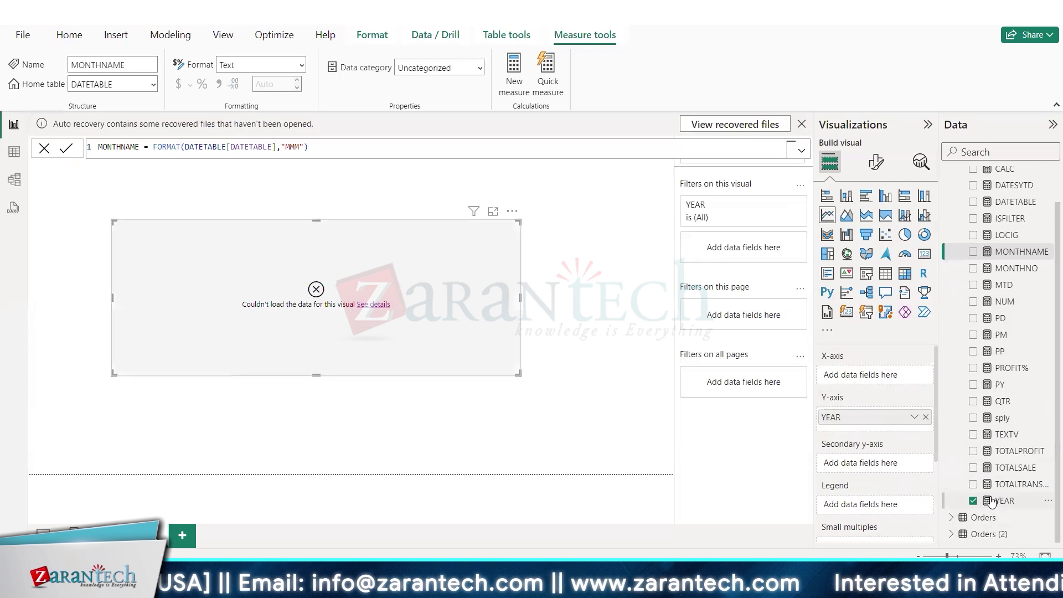
click(365, 306)
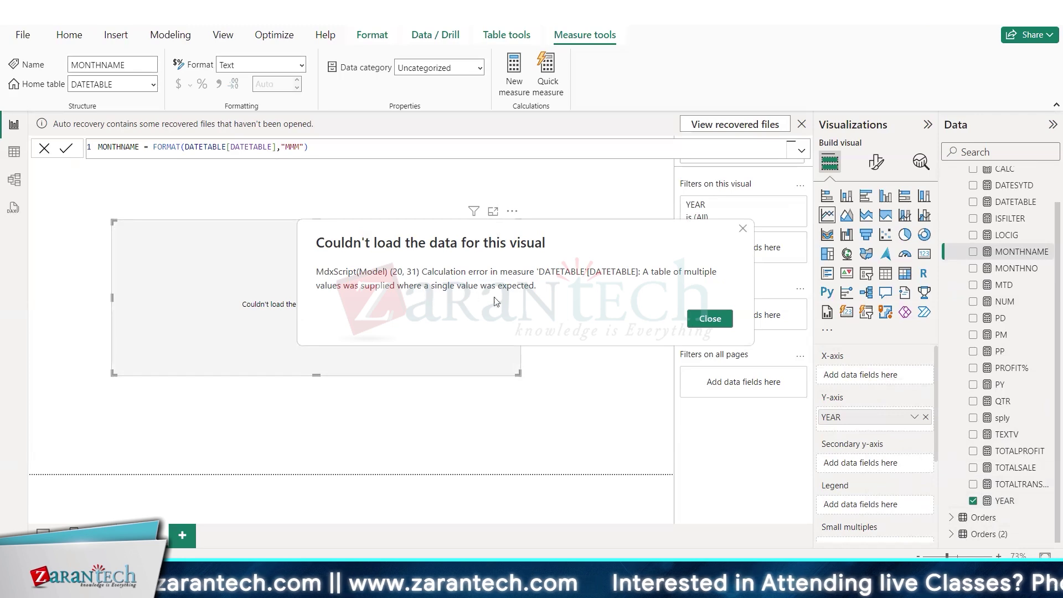
click(718, 318)
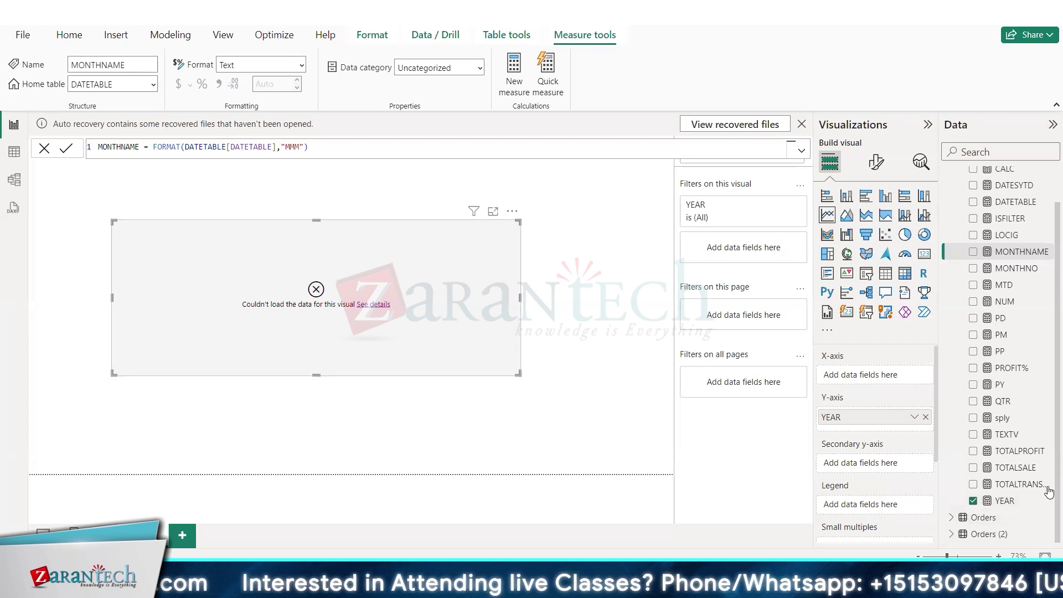
Remove the YEAR measure from the line chart and open its formula for review
click(1005, 500)
click(974, 500)
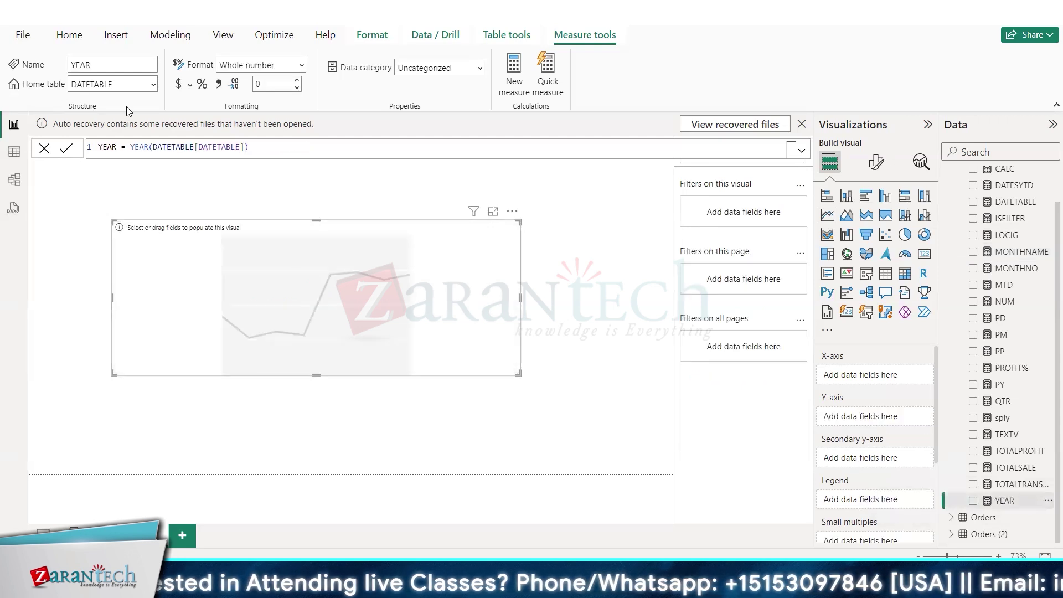
click(251, 148)
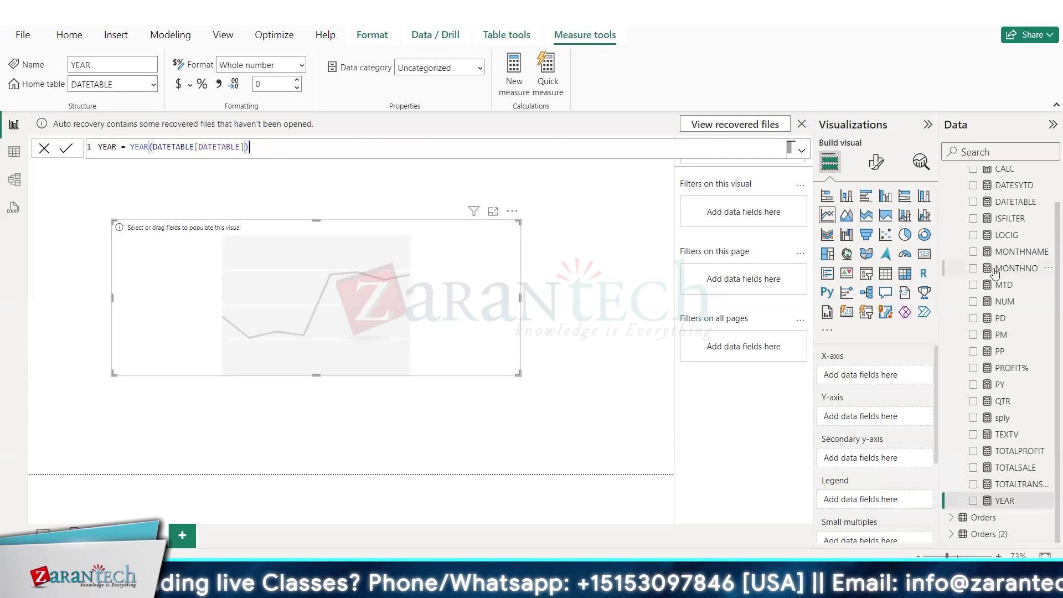
Delete the column name and closing brackets from the YEAR measure's formula, leaving YEAR(DATETABLE[
key(BackSpace)
key(BackSpace)
key(BackSpace)
key(BackSpace)
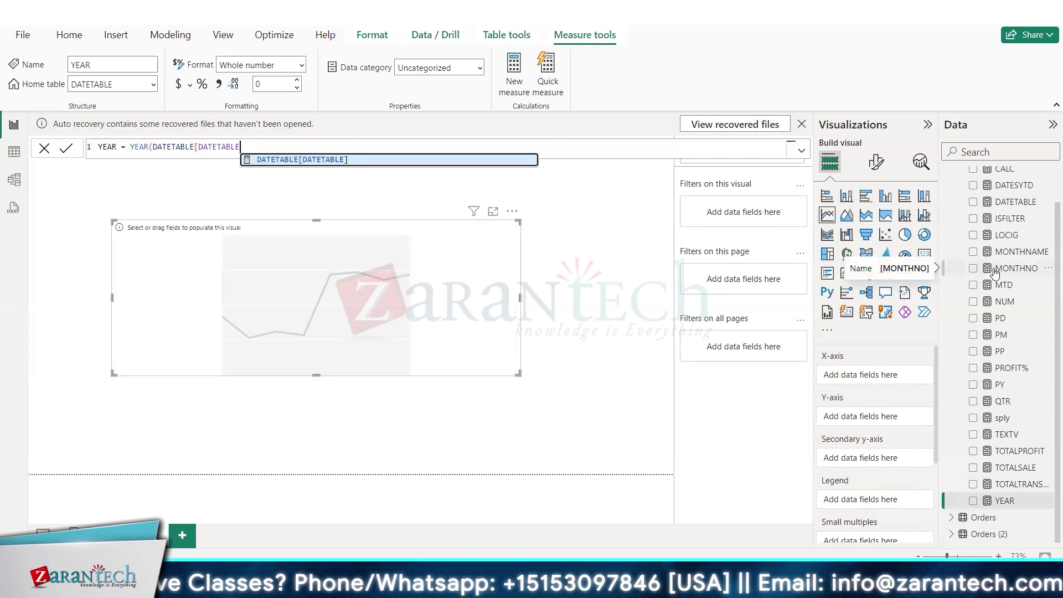
key(BackSpace)
key(BackSpace)
key(BackSpace)
key(BackSpace)
key(BackSpace)
key(BackSpace)
key(BackSpace)
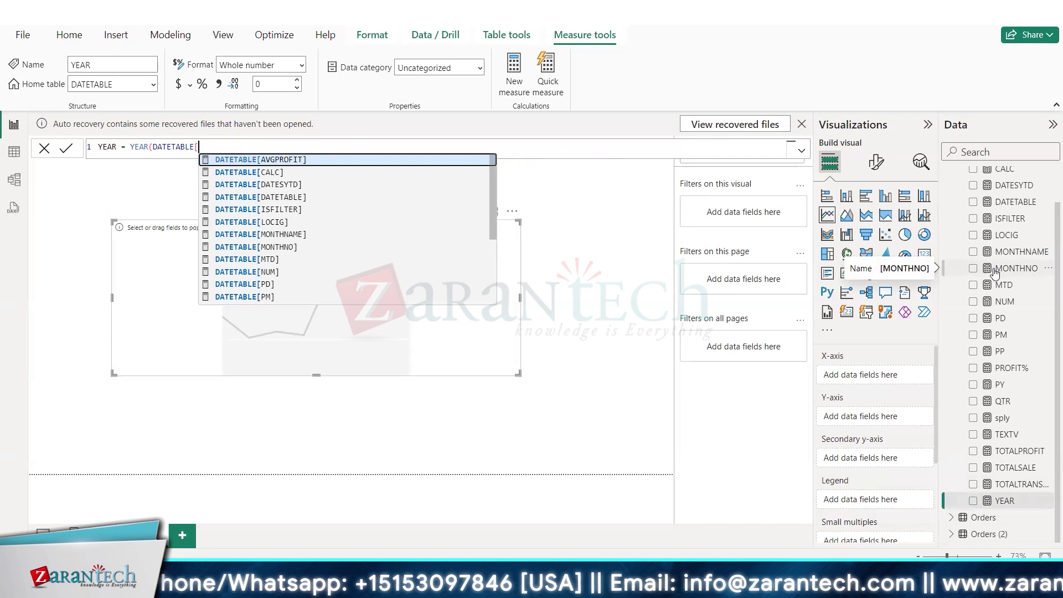
Open the DATETABLE measure to review its CALENDAR formula, and close the formula without changing it
click(1034, 200)
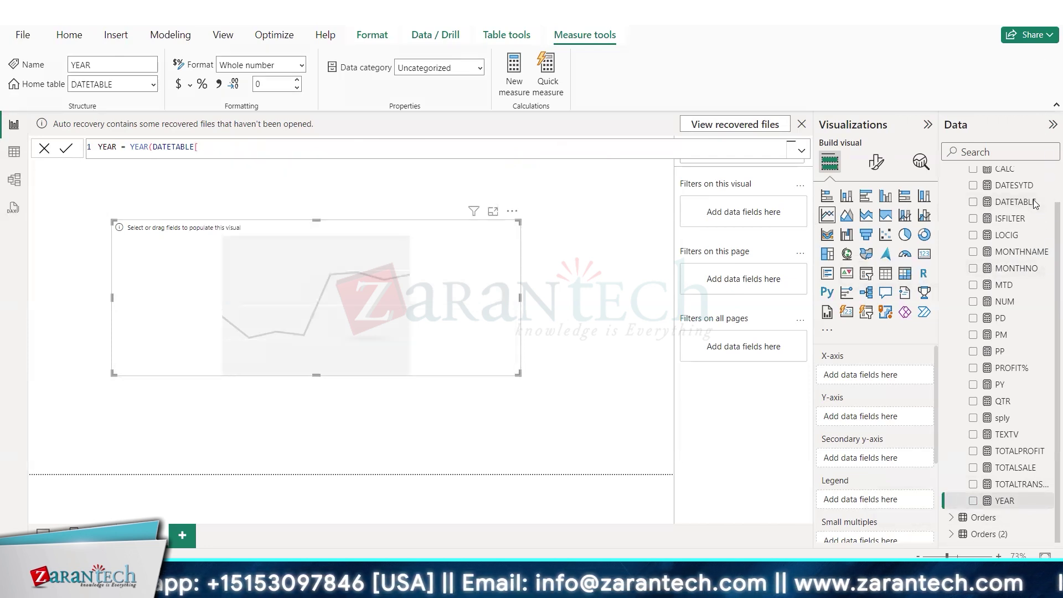
click(1006, 203)
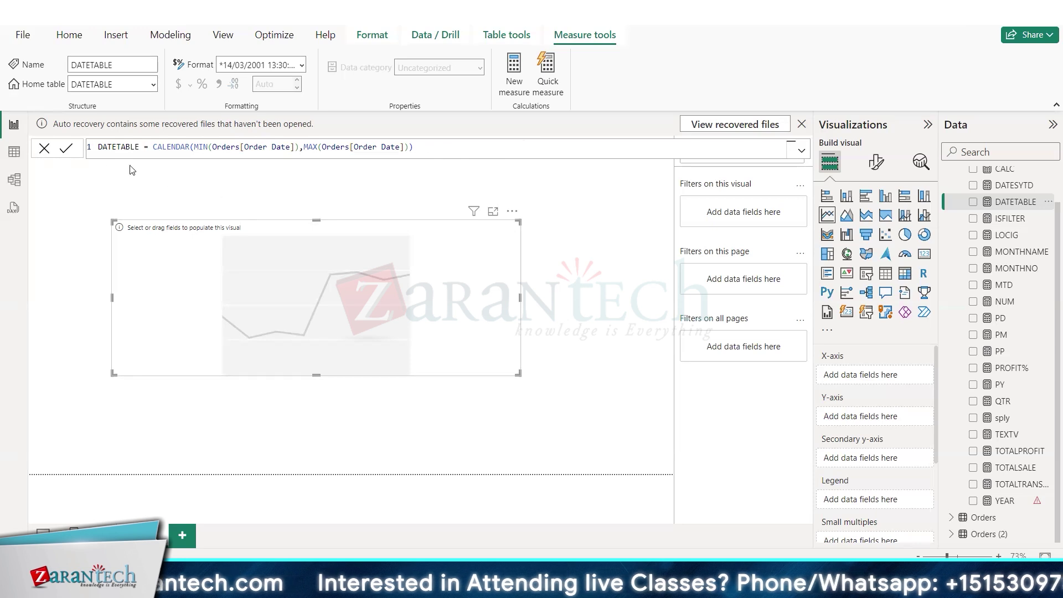
click(44, 148)
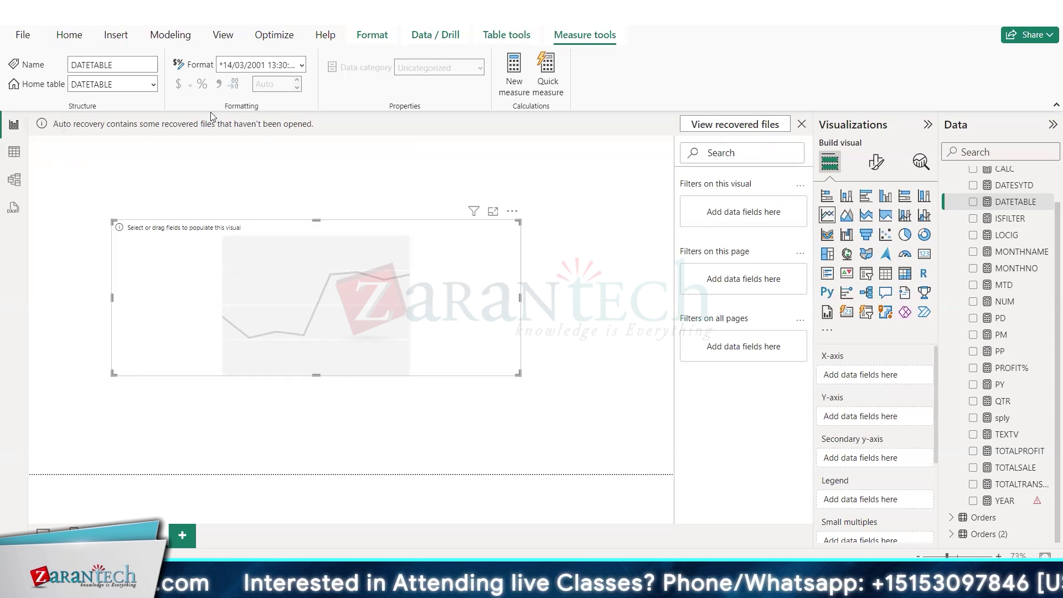
Start a new calculated table and name it DATETABLE_1
click(519, 35)
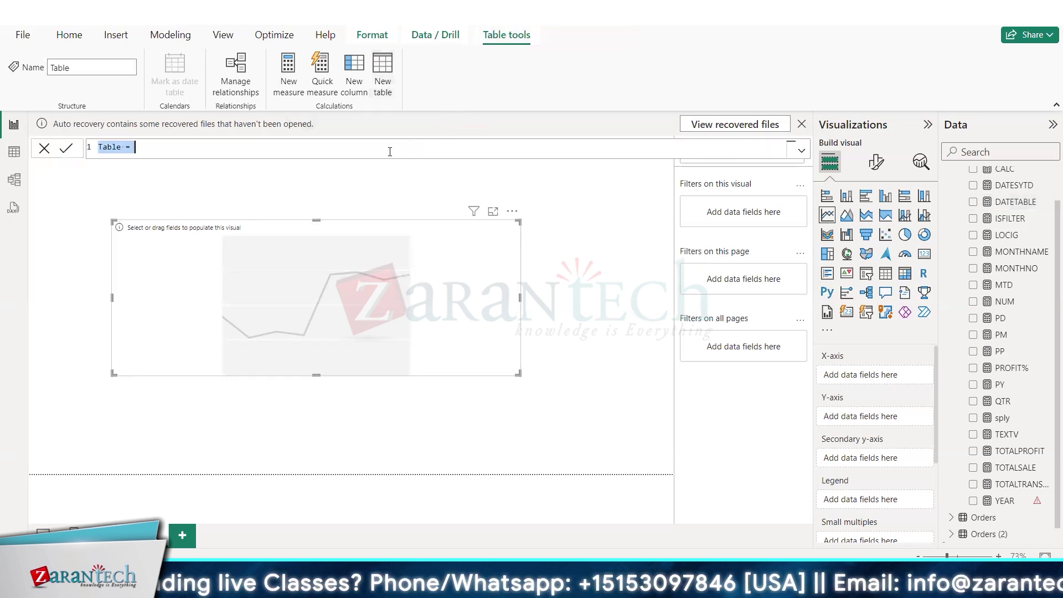
click(119, 145)
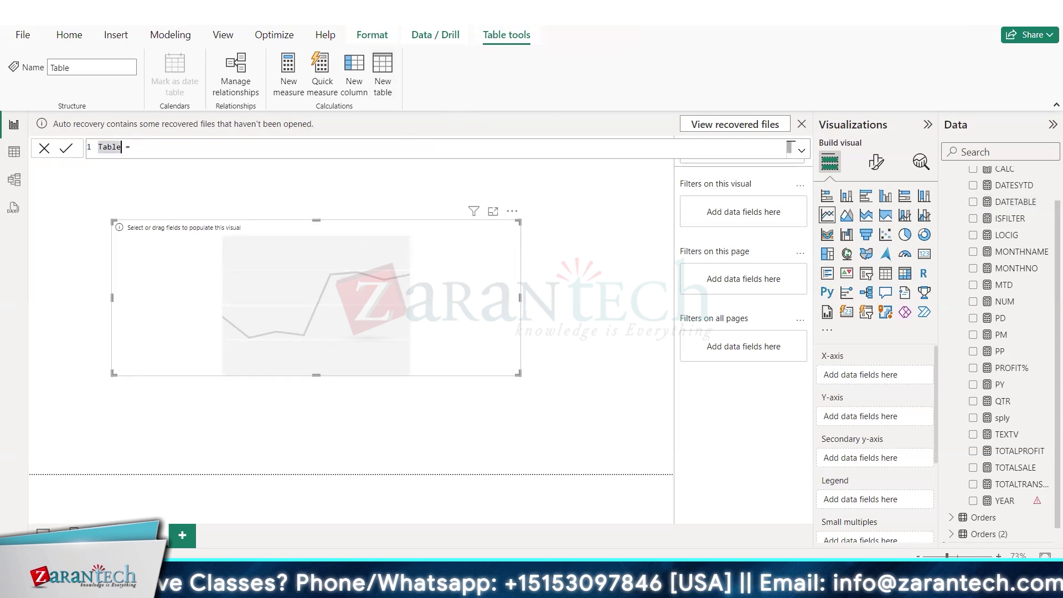
key(BackSpace)
key(BackSpace)
key(BackSpace)
key(BackSpace)
key(BackSpace)
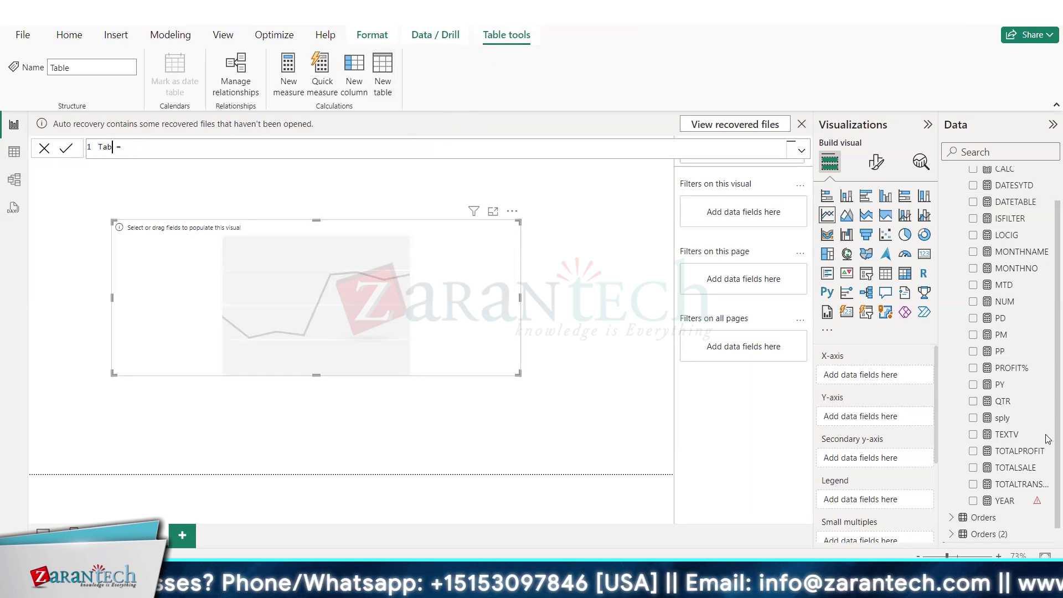
text(DATETABLE)
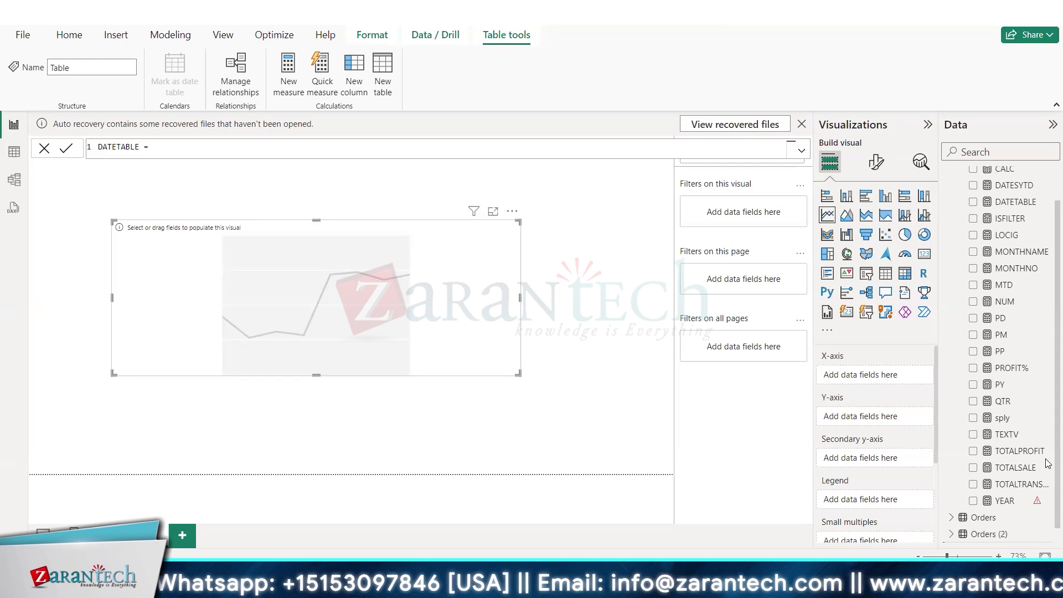
text(_1)
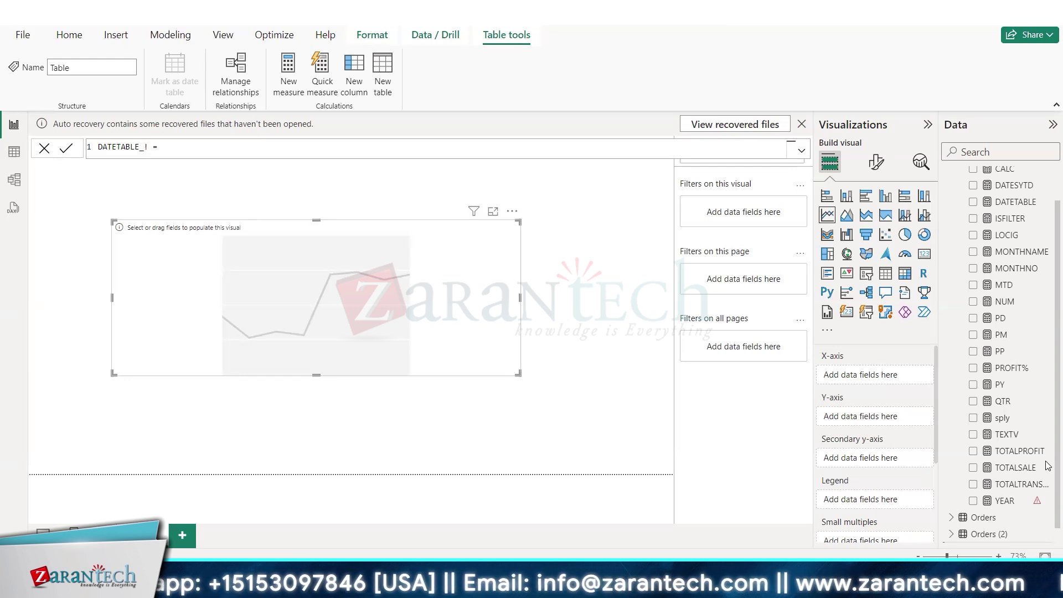
key(BackSpace)
text(1 = )
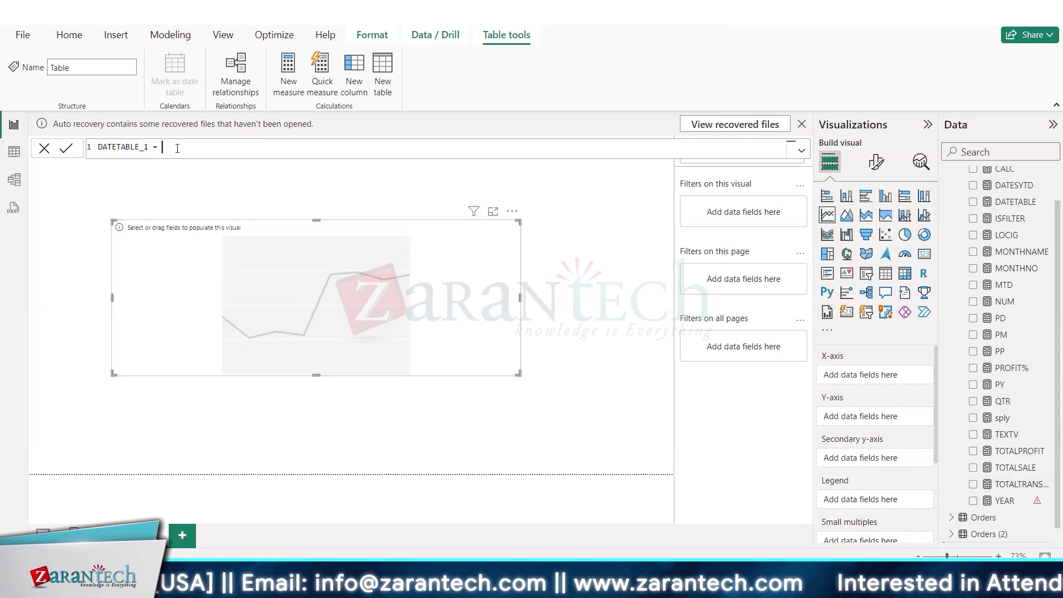
Begin the DATETABLE_1 definition with CALENDAR, using MIN(Orders[Order Date]) as the start date
text(CAL)
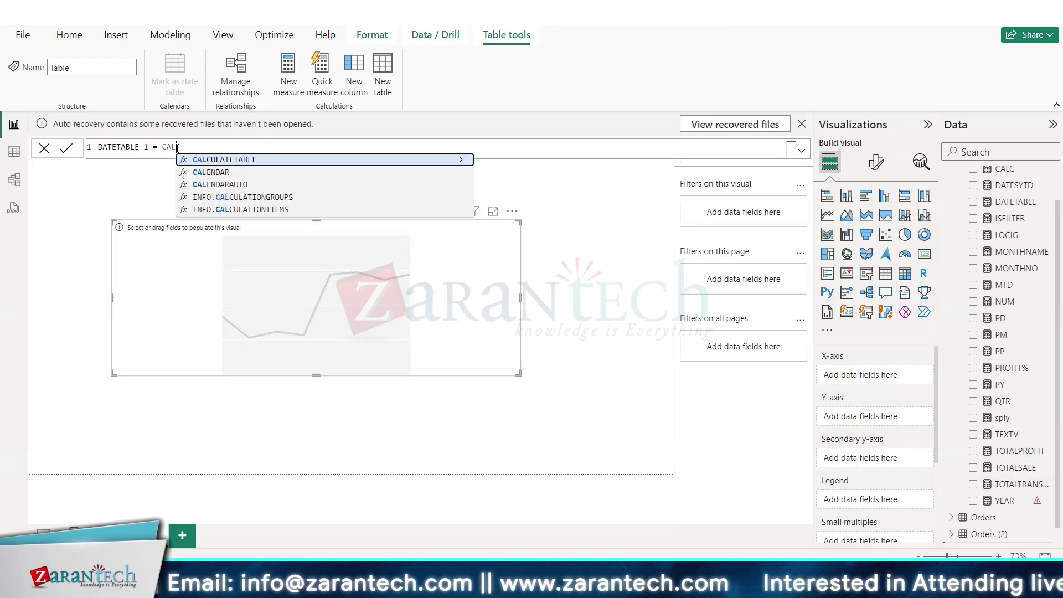
click(225, 173)
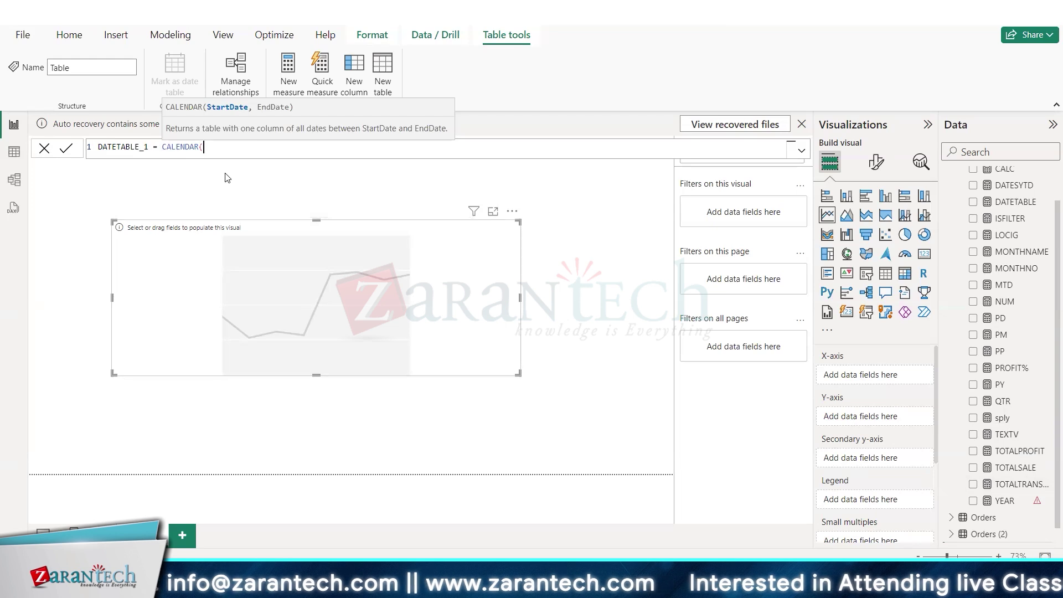
text(MIN()
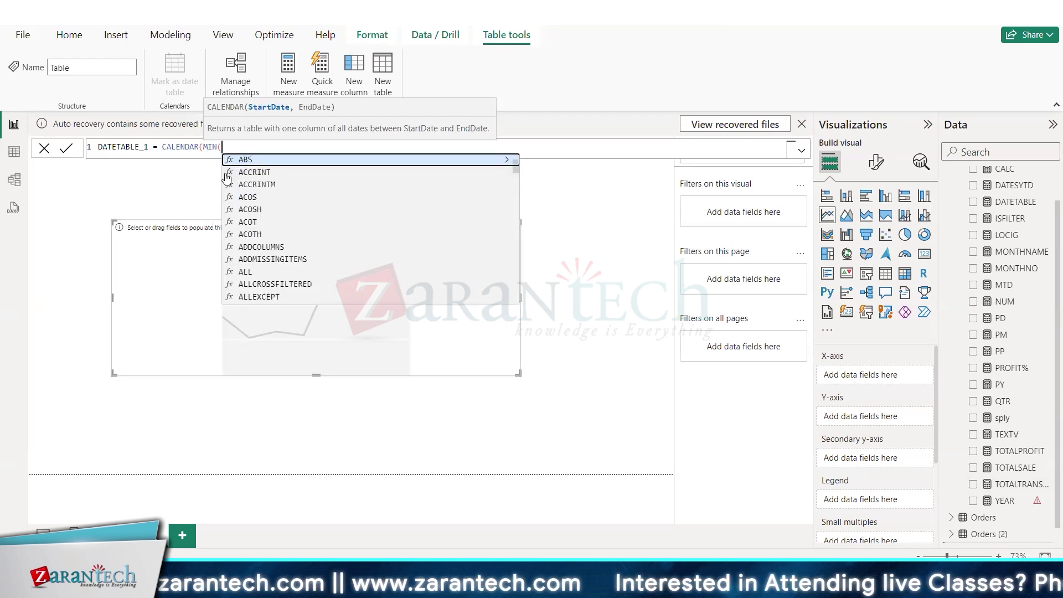
text(ORDE)
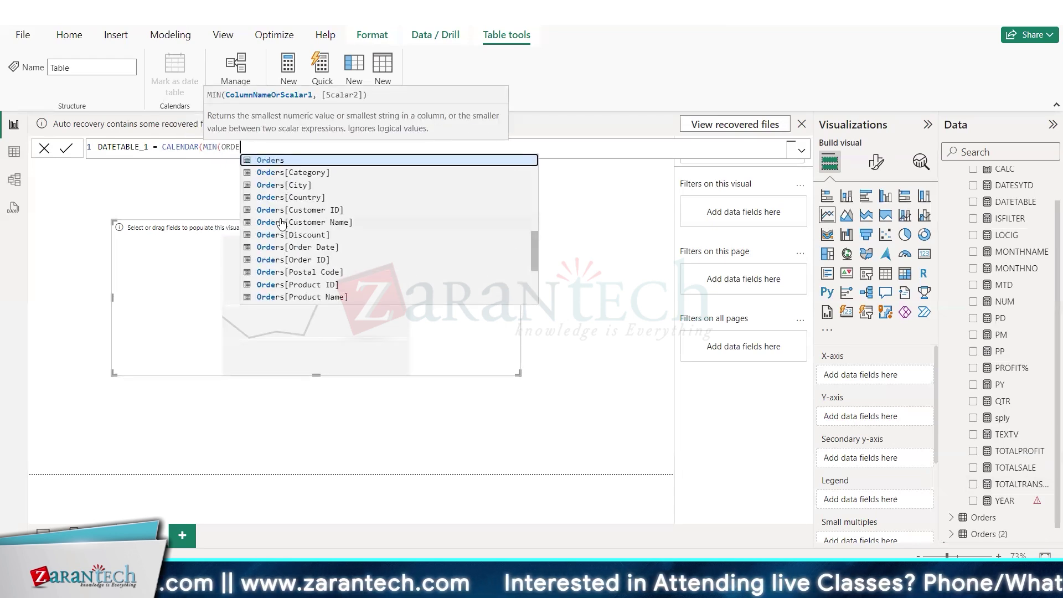
key(Tab)
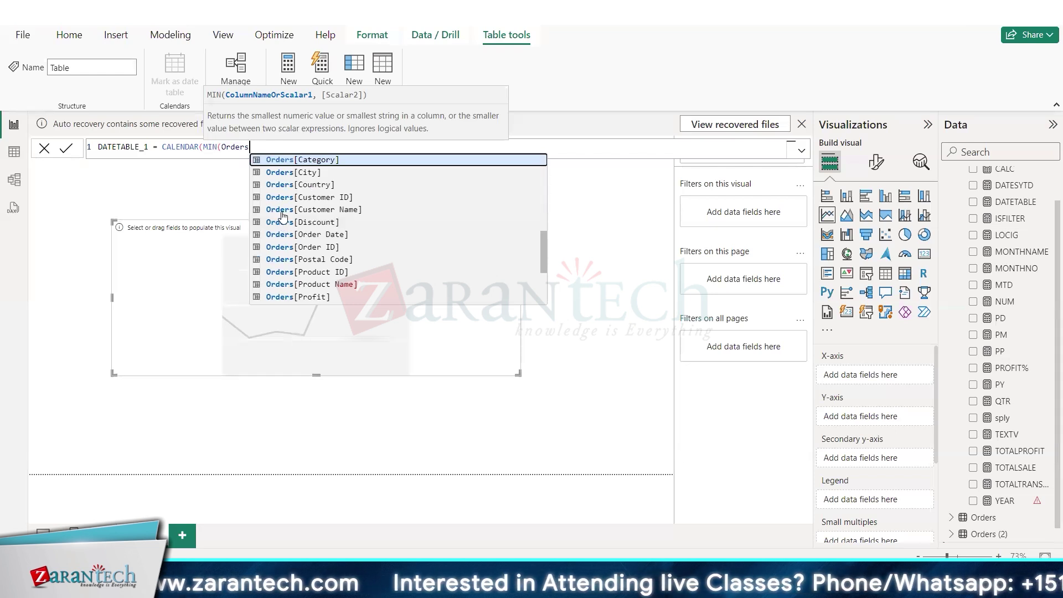
click(332, 237)
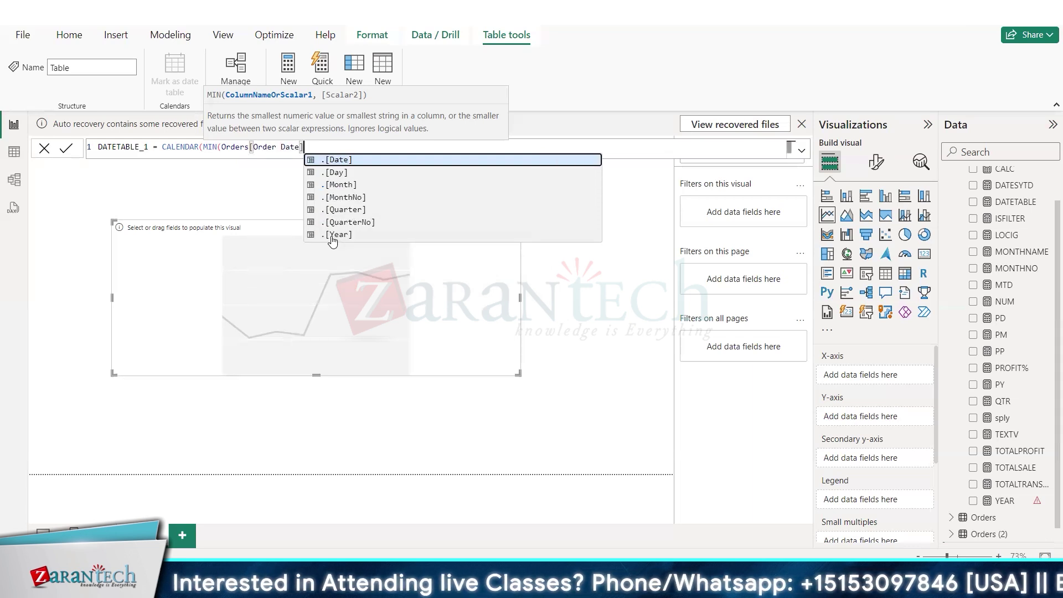
text())
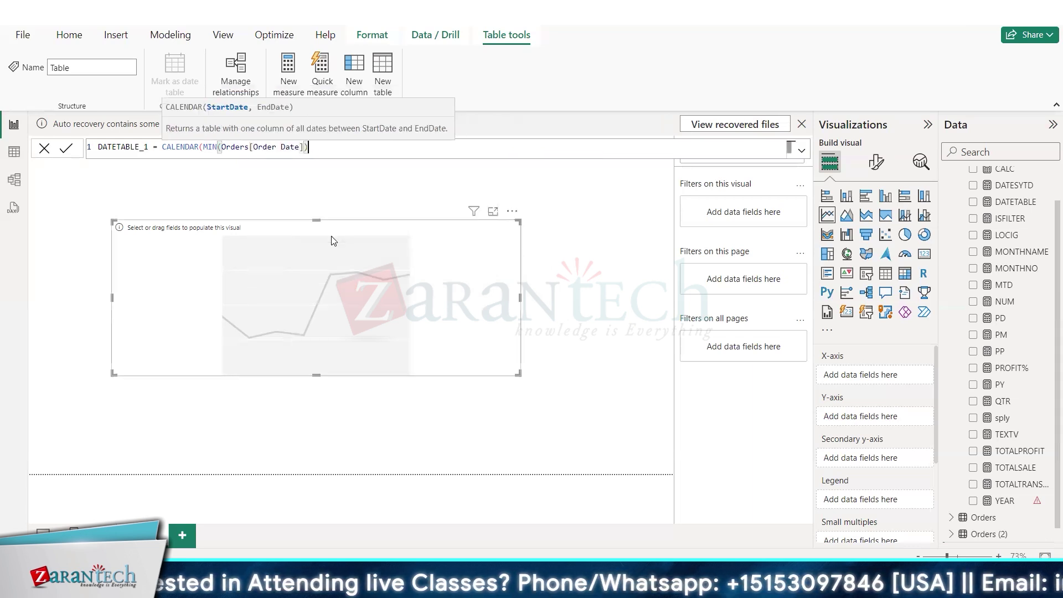
Complete the DATETABLE_1 formula with MAX(Orders[Order Date]) as the end date and create the table
text(,MAX)
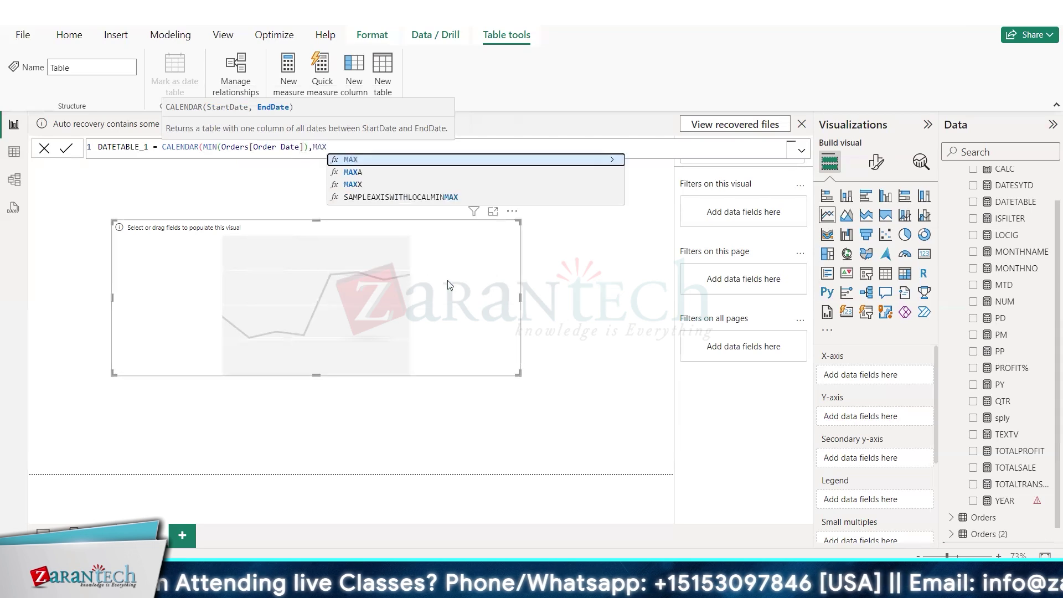
text((ORDE)
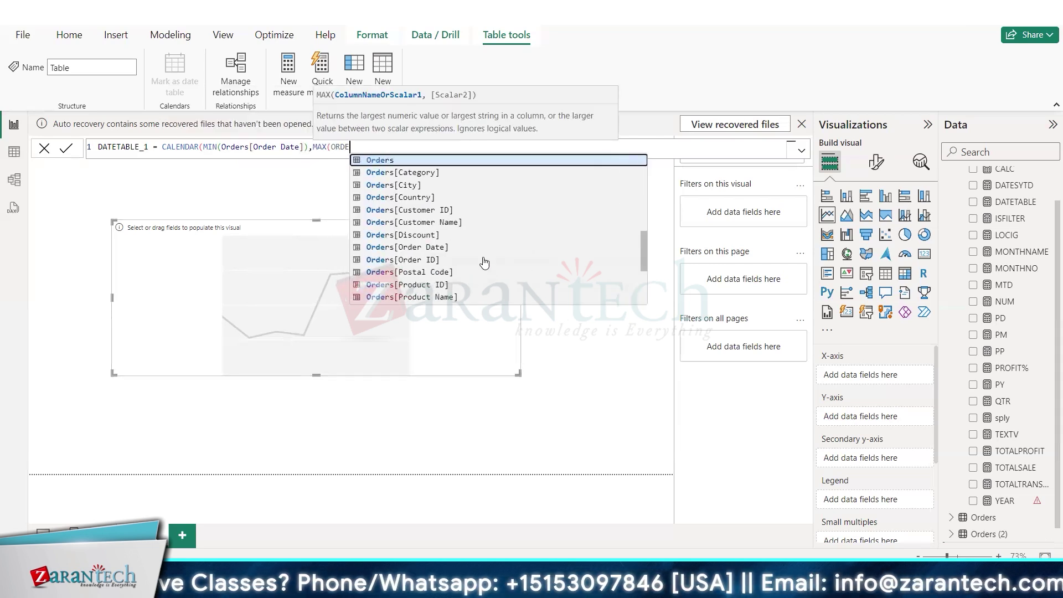
click(476, 249)
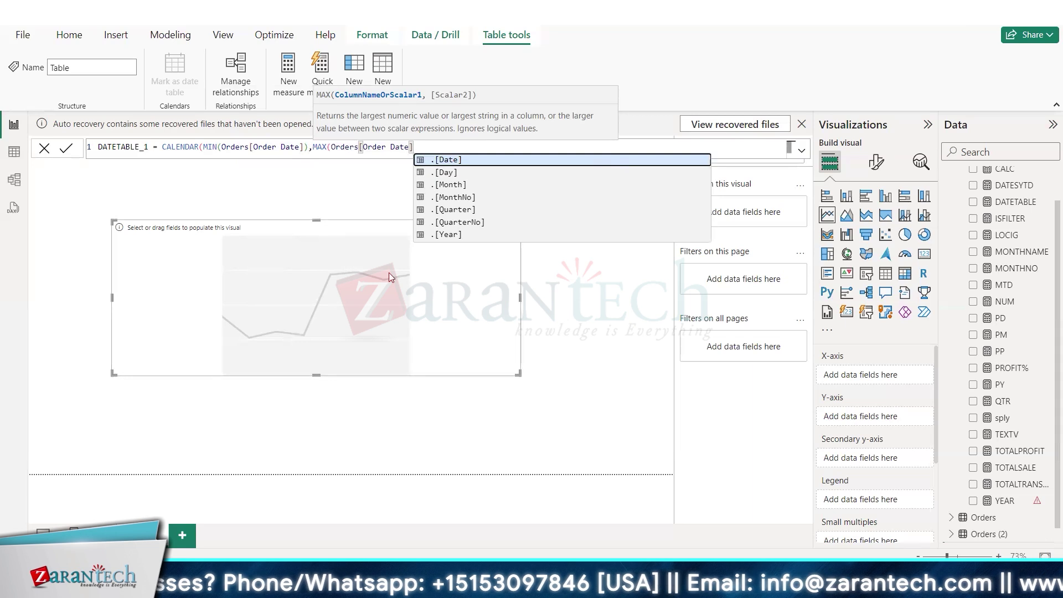
text())
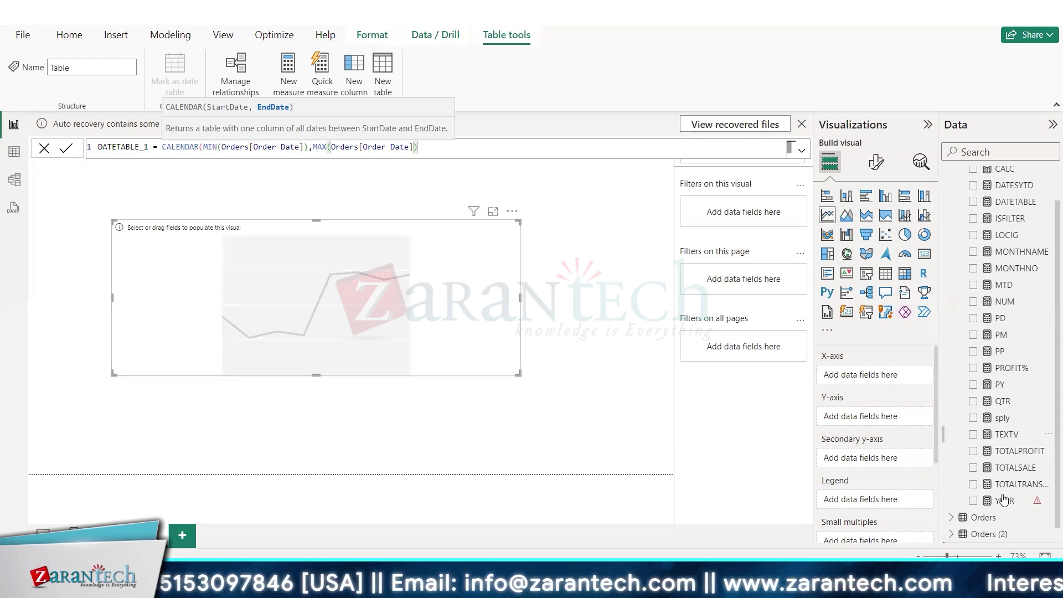
scroll(1049, 354, up, 2)
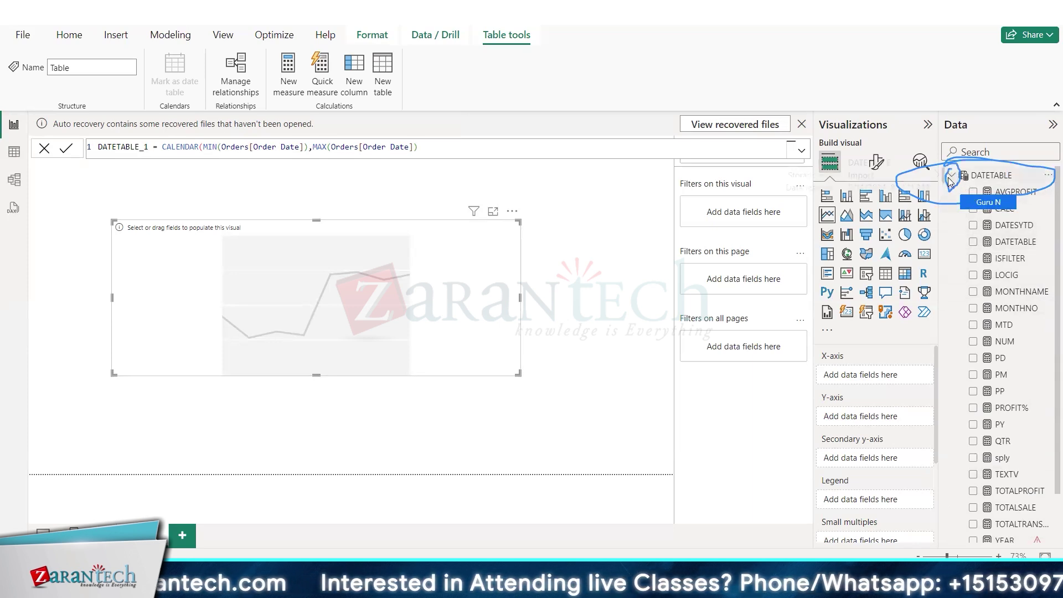
text())
key(Return)
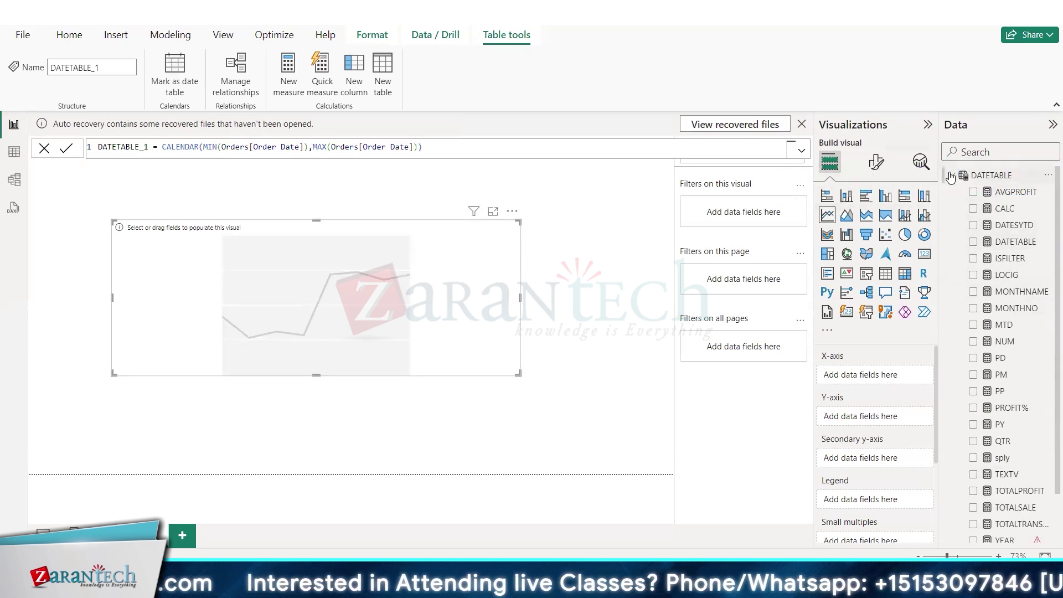
Collapse the DATETABLE fields, expand DATETABLE_1 and add a calculated column named YEAR to it
click(951, 176)
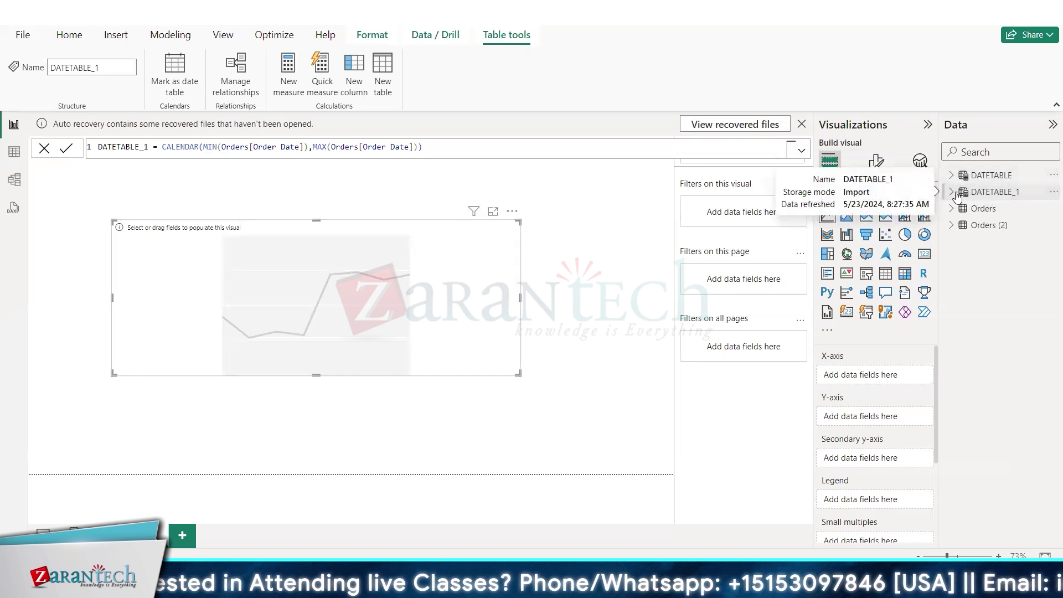
click(953, 192)
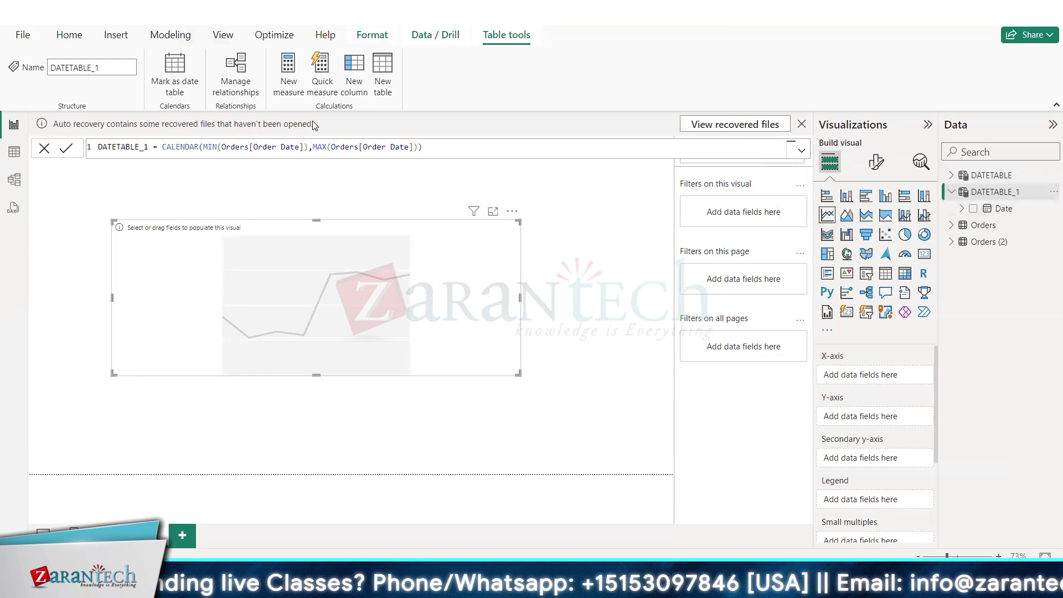
mouse_move(334, 129)
mouse_down()
mouse_move(411, 75)
mouse_move(409, 159)
mouse_up()
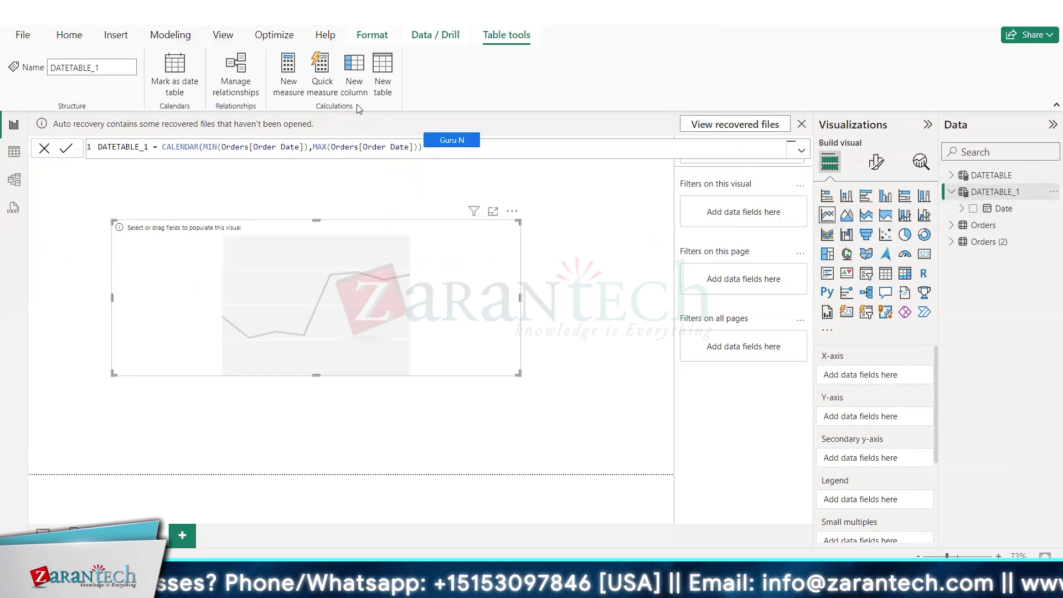
click(360, 74)
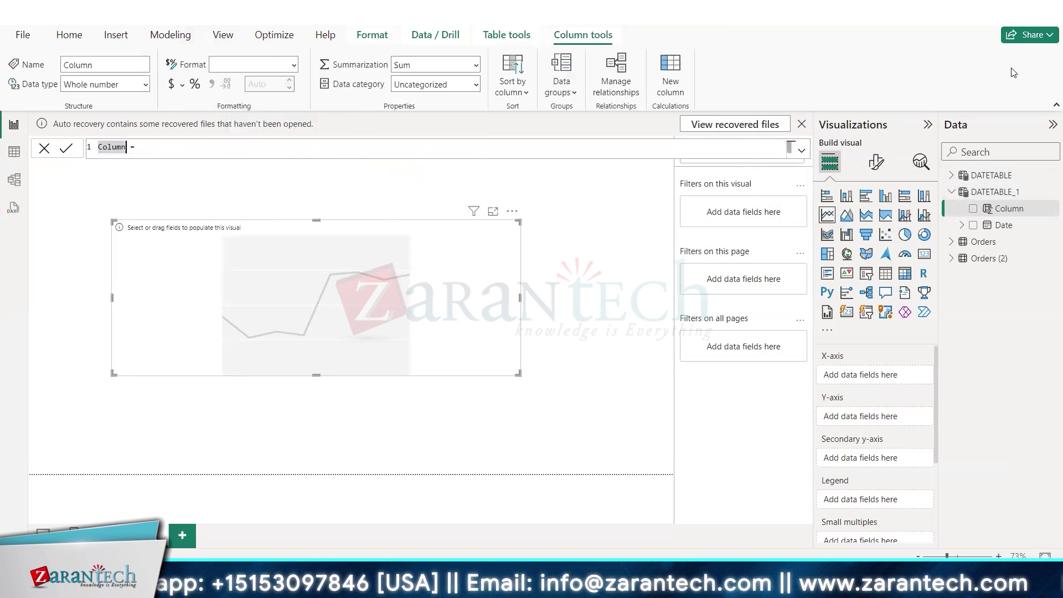
key(BackSpace)
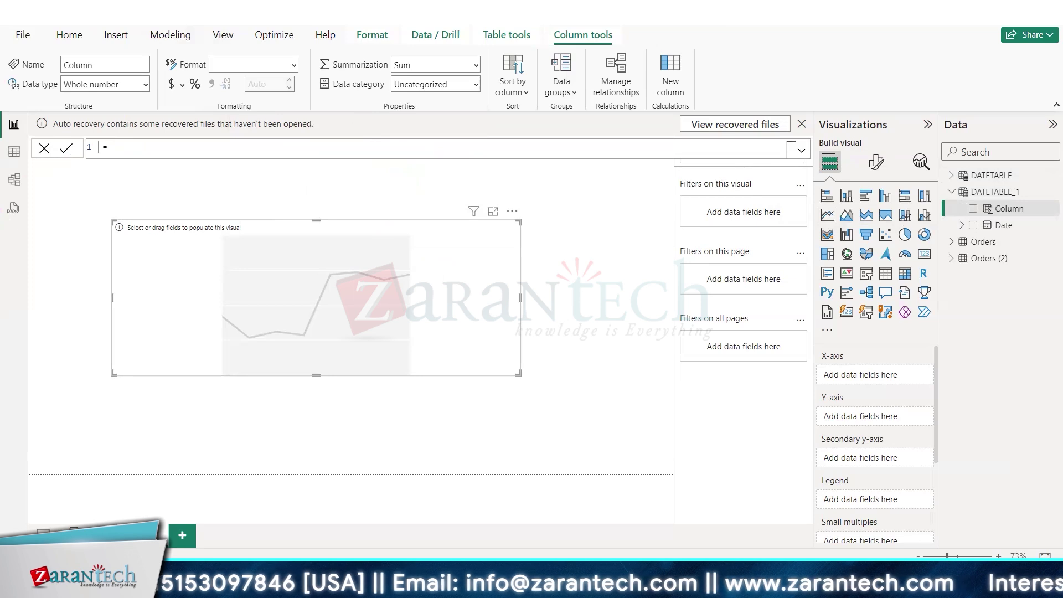
text(YEAR = [)
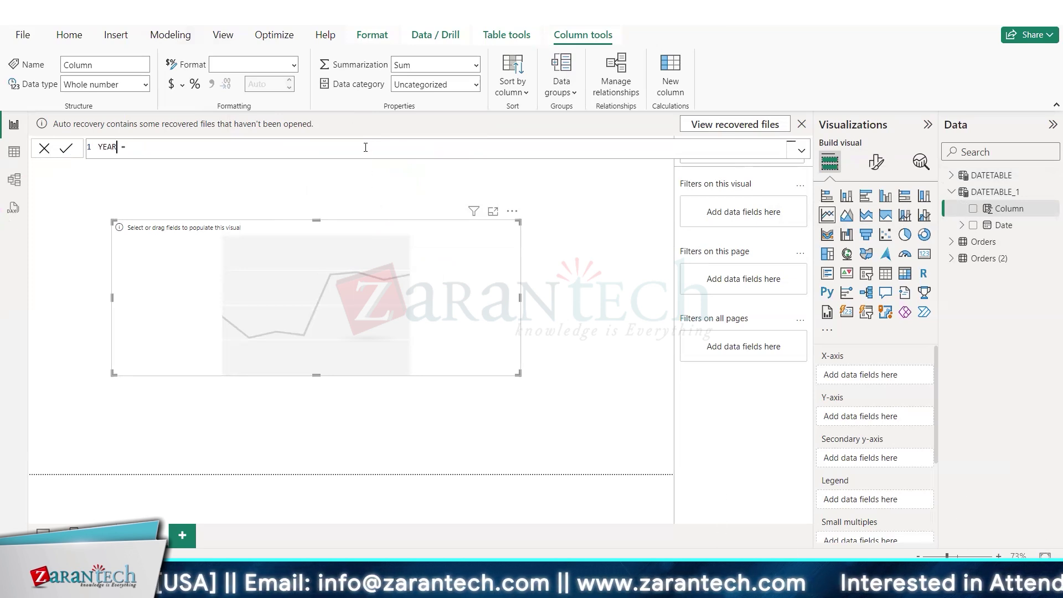
text(YEAR)
key(Tab)
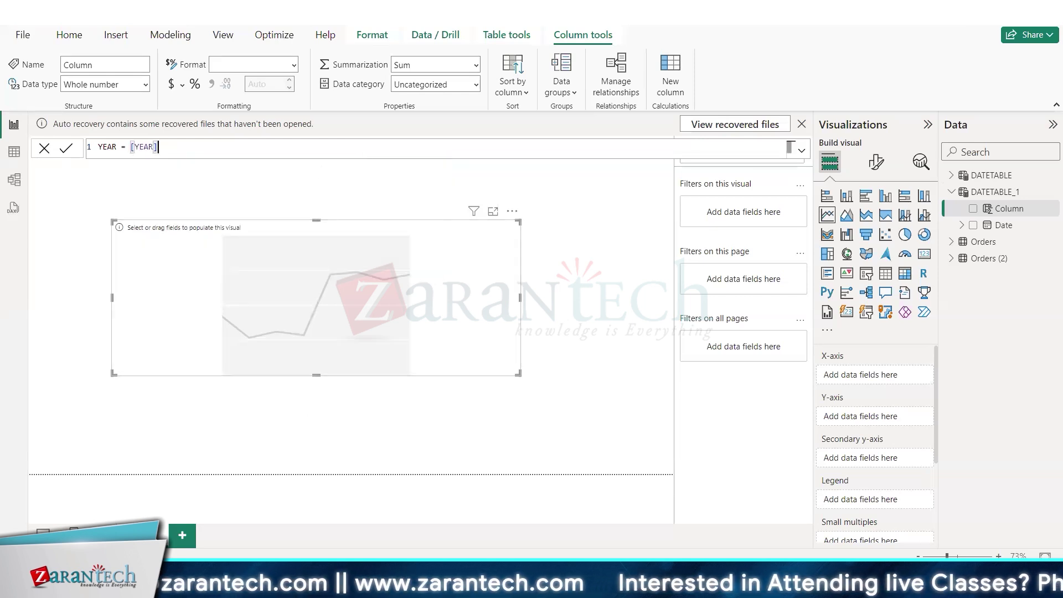
key(BackSpace)
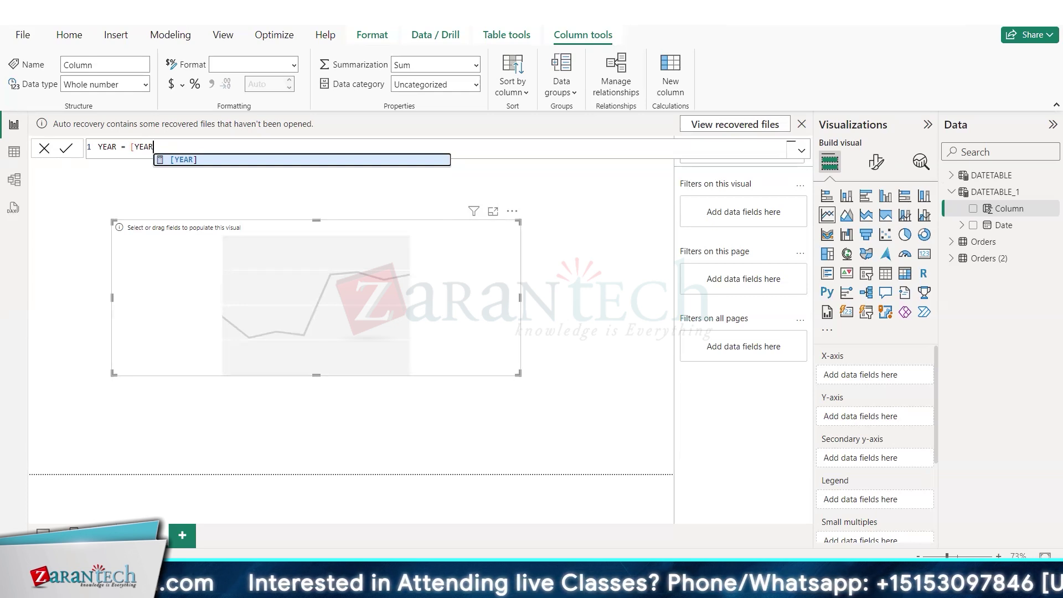
key(BackSpace)
key(BackSpace)
key(BackSpace)
key(BackSpace)
key(BackSpace)
key(BackSpace)
key(BackSpace)
key(BackSpace)
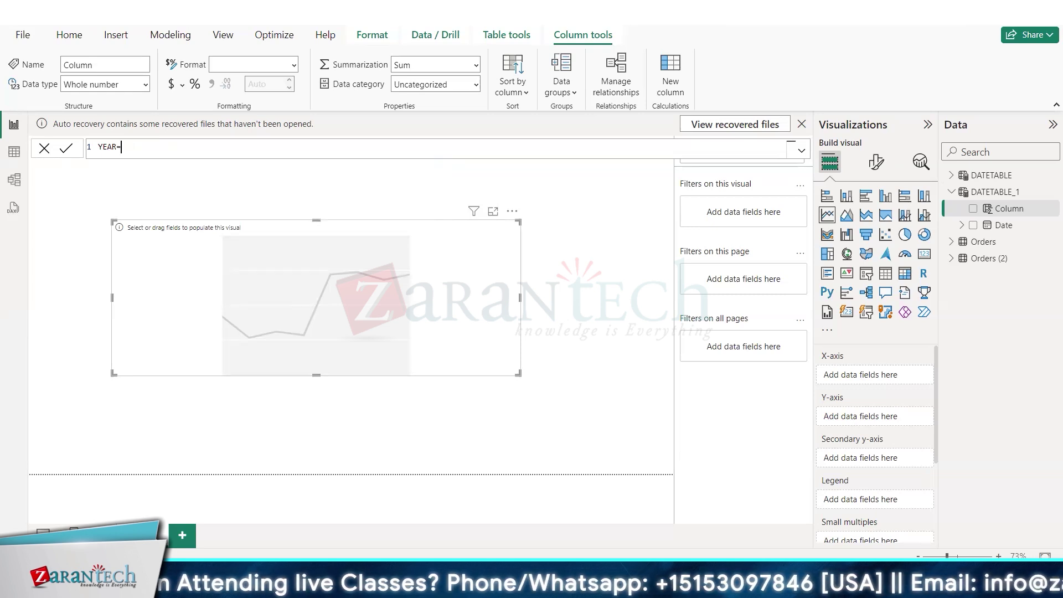
Define the YEAR column as YEAR(DATETABLE[DATETABLE]) and commit the formula
text(YE)
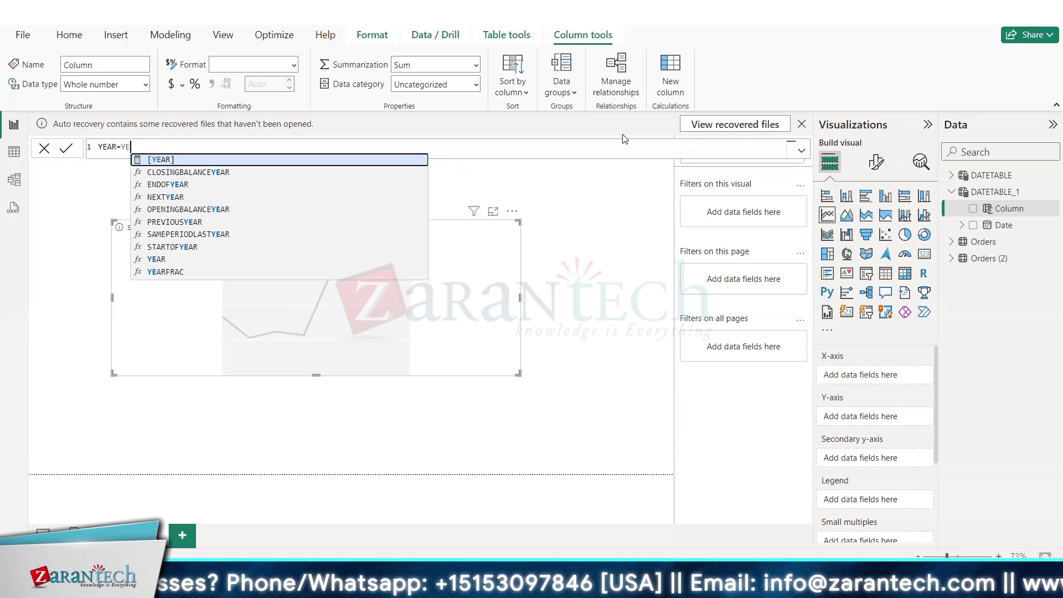
click(153, 259)
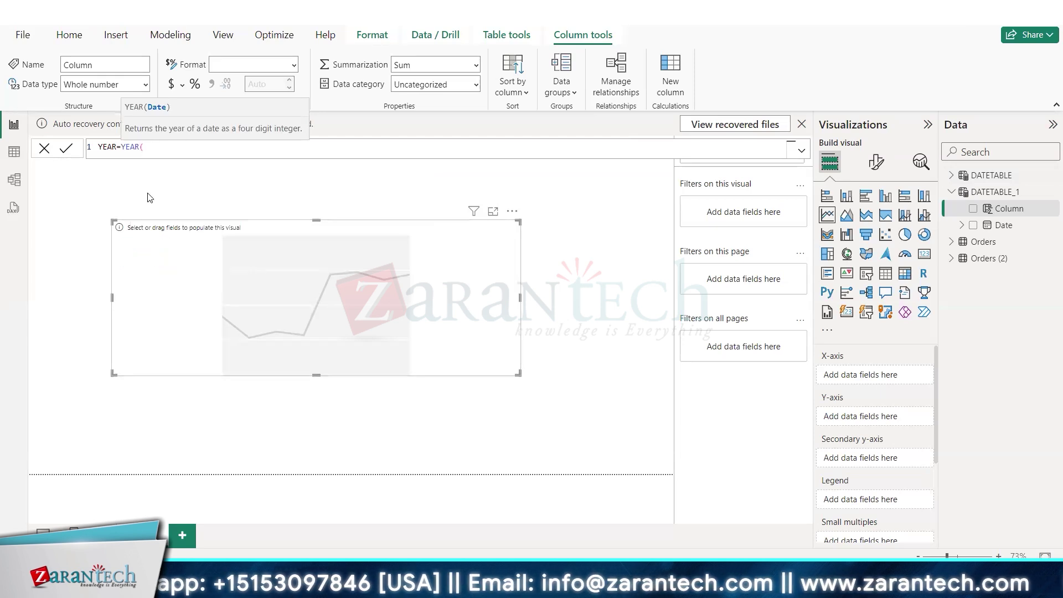
text(DA)
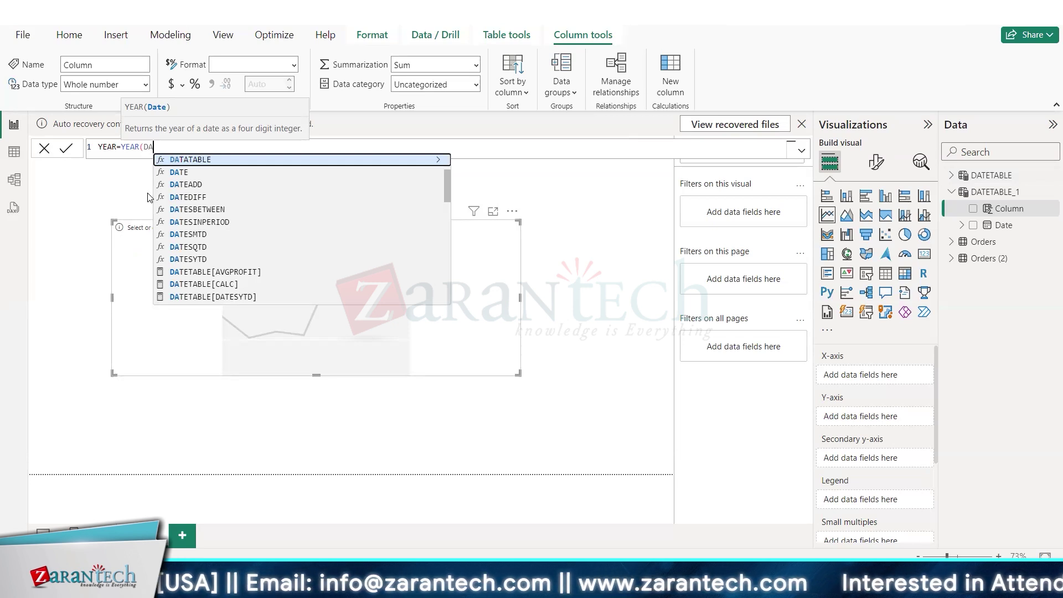
text(TE)
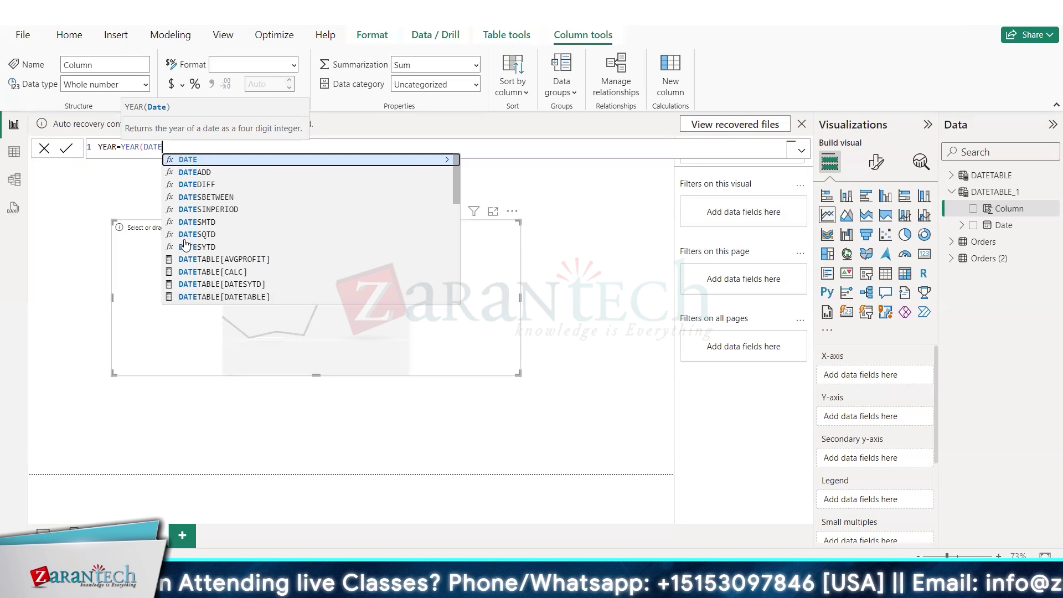
click(227, 298)
key(Return)
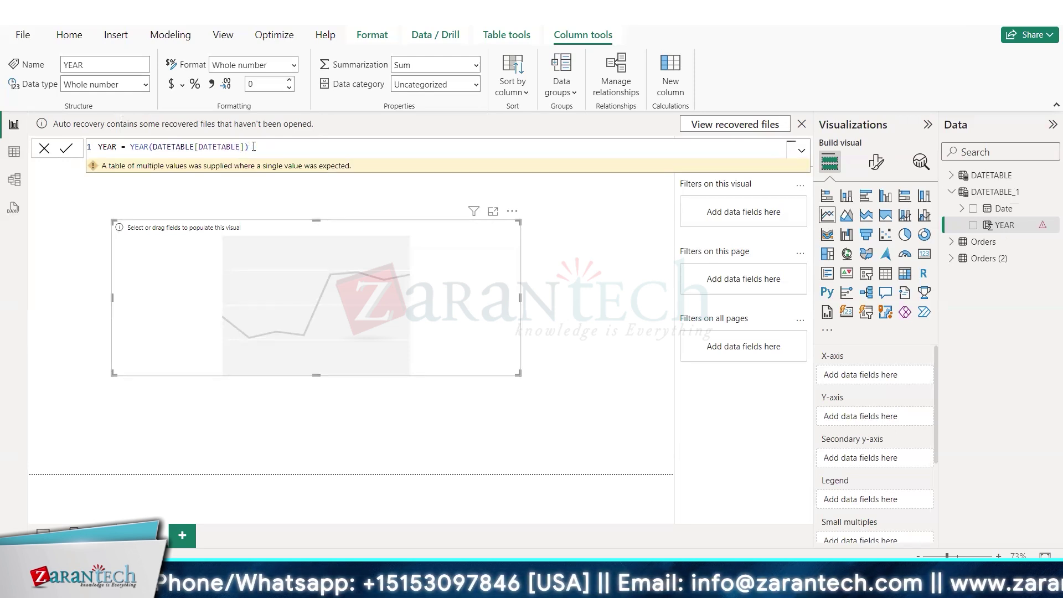
Replace the argument of the YEAR formula with DATETABLE_1[Date] and commit the column
click(253, 146)
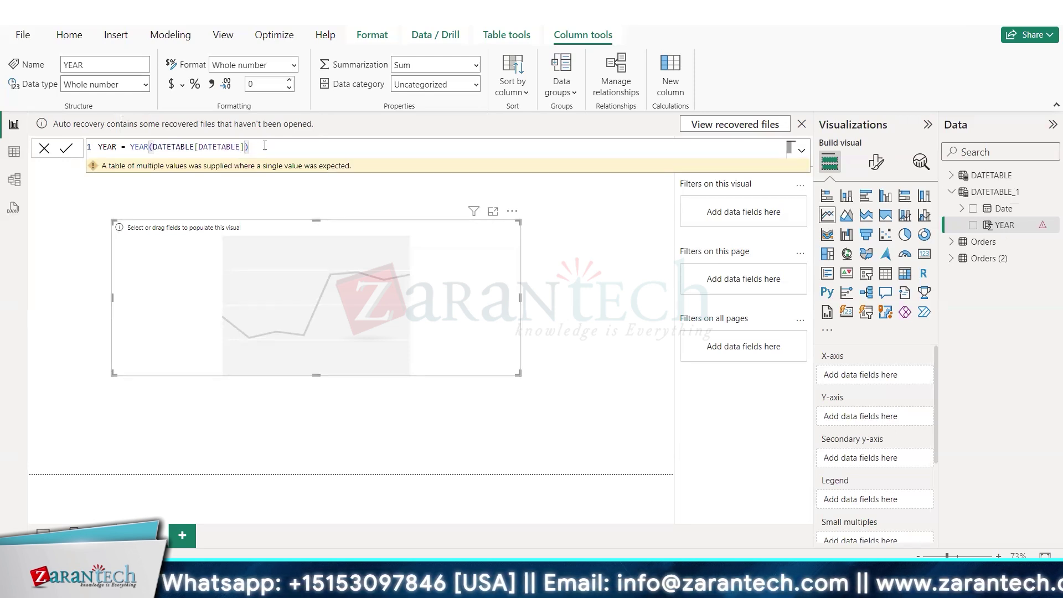
key(BackSpace)
key(BackSpace)
key(BackSpace)
key(BackSpace)
key(BackSpace)
key(BackSpace)
key(BackSpace)
key(BackSpace)
key(BackSpace)
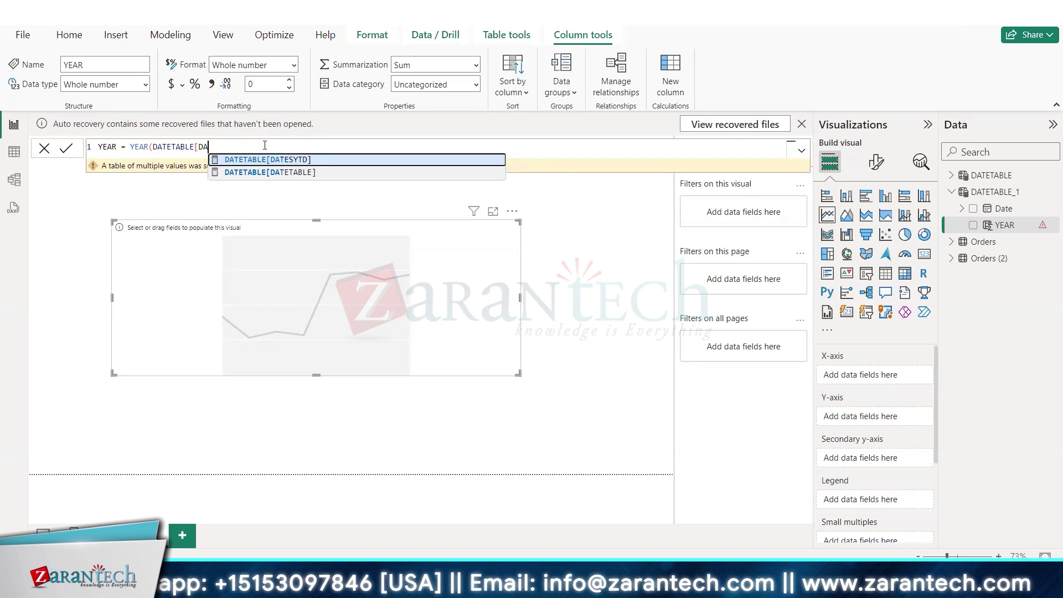
key(BackSpace)
key(BackSpace)
key(BackSpace)
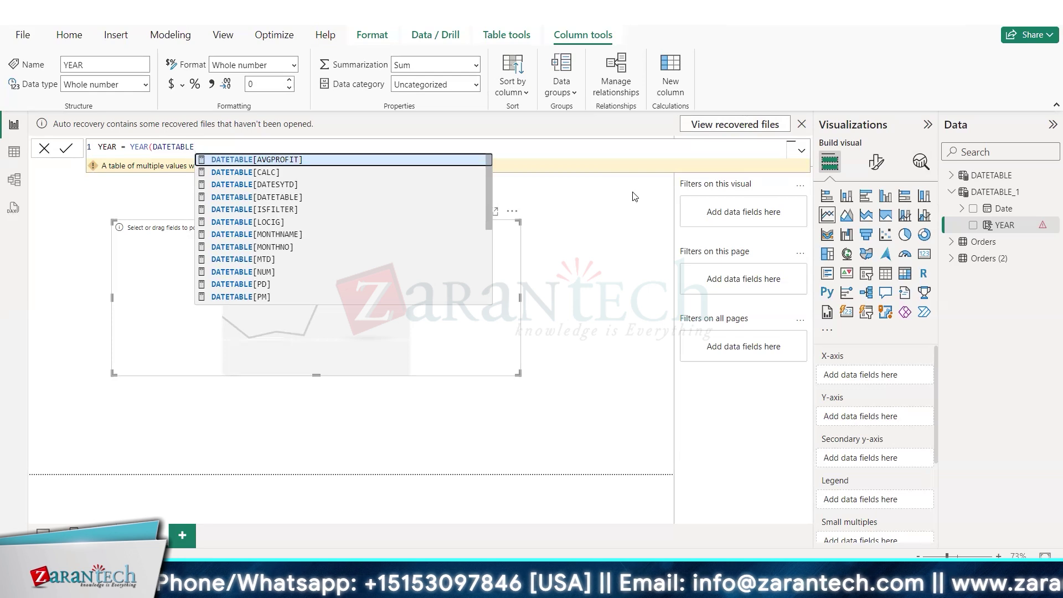
text(_1)
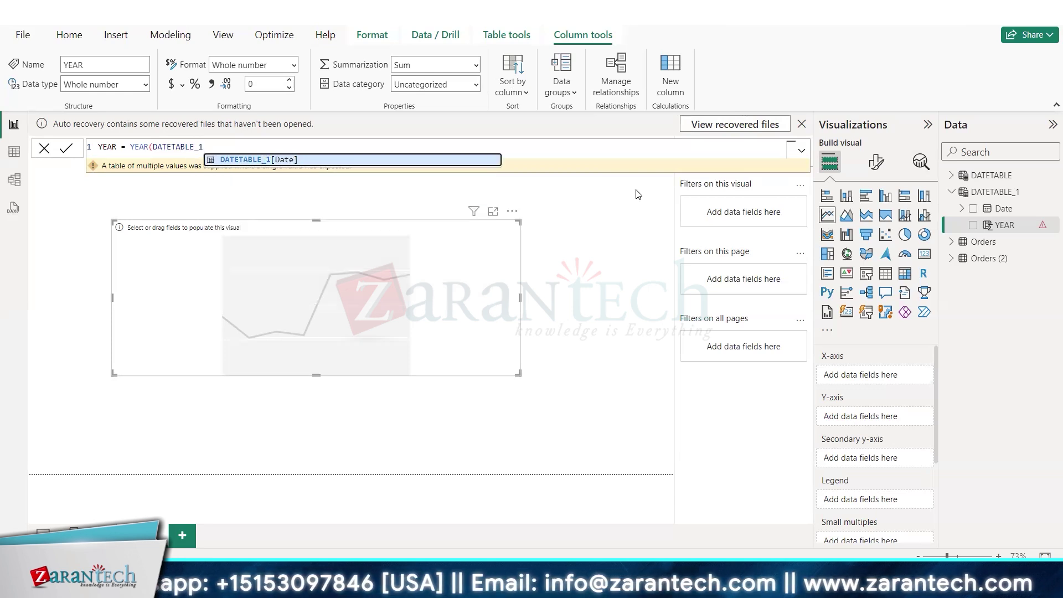
key(Tab)
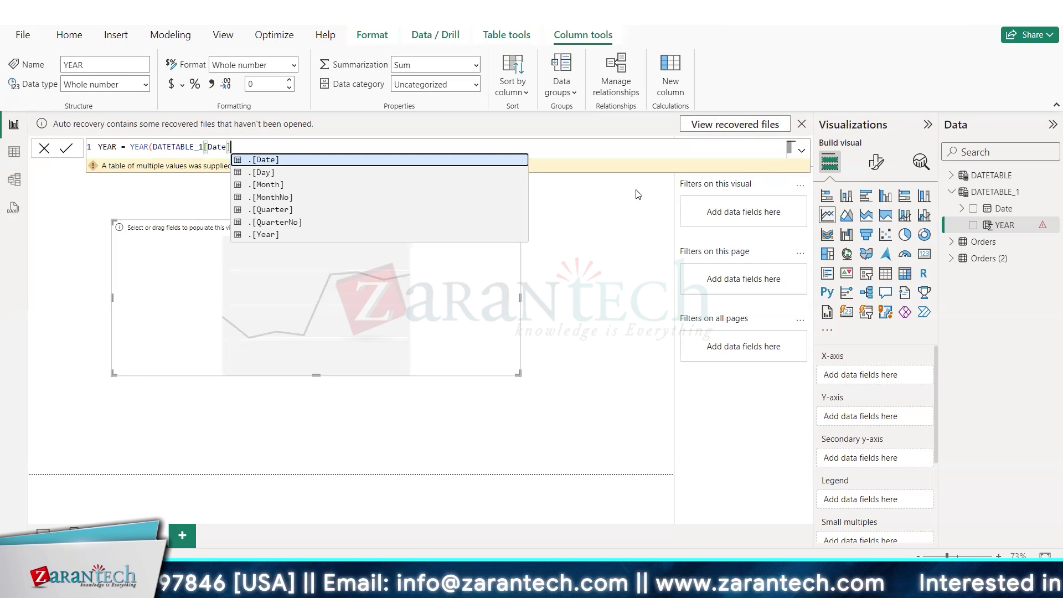
text())
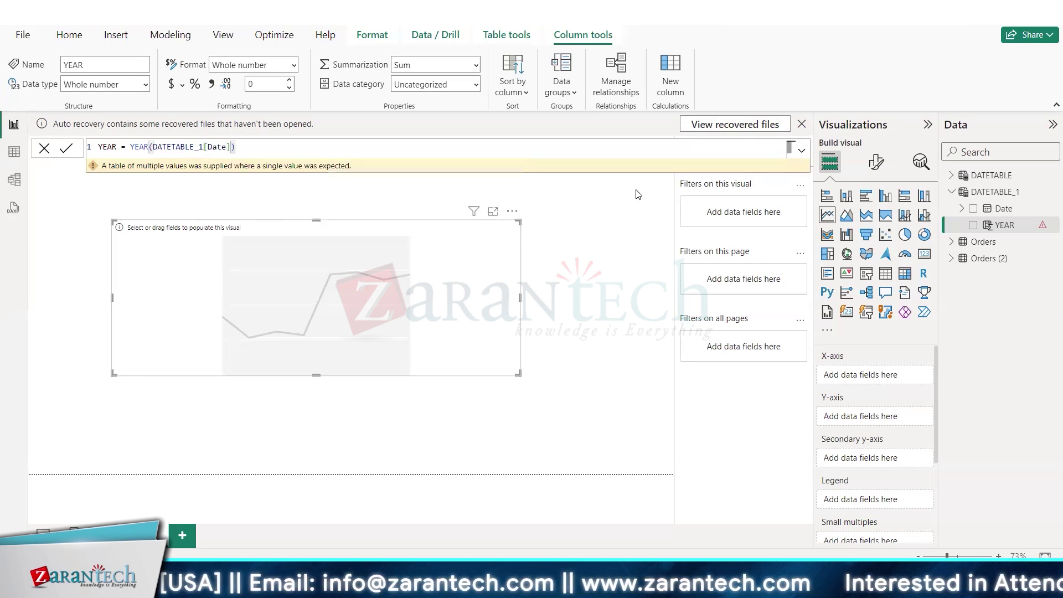
key(Return)
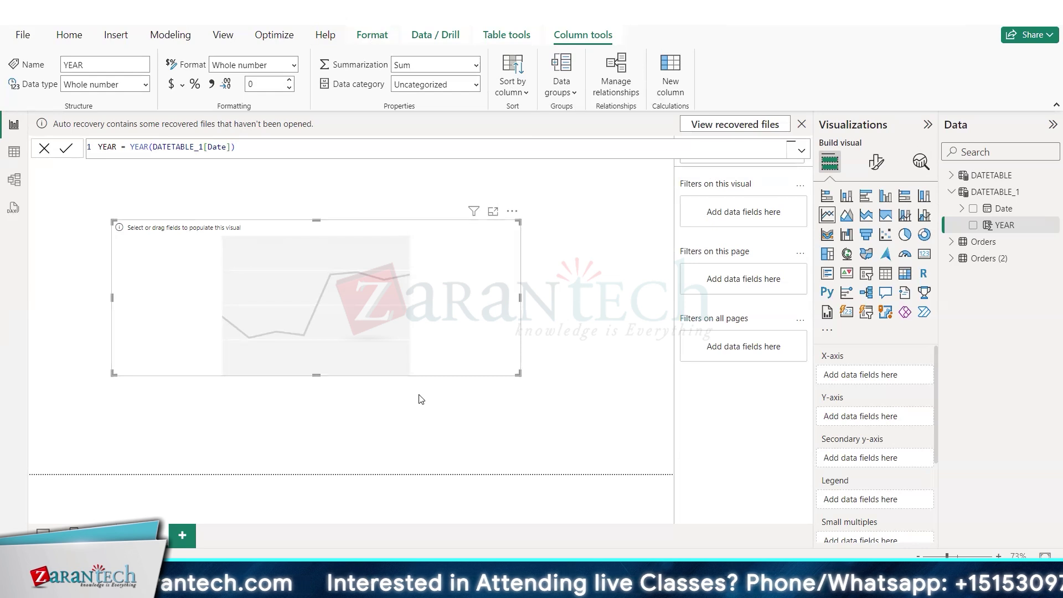
Add another calculated column to DATETABLE_1 and name it MONTHNO_1
click(671, 77)
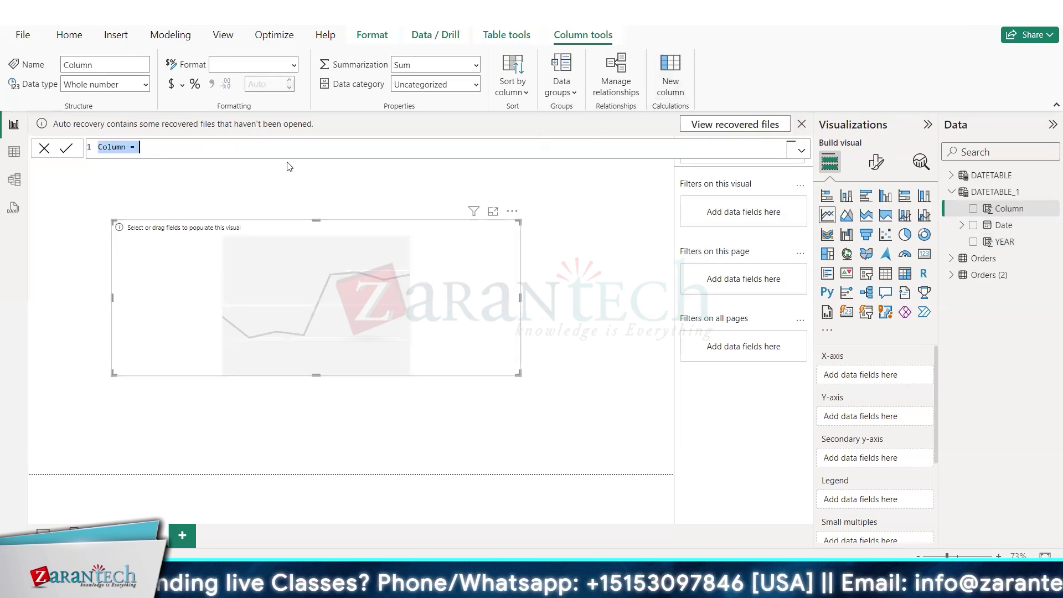
key(BackSpace)
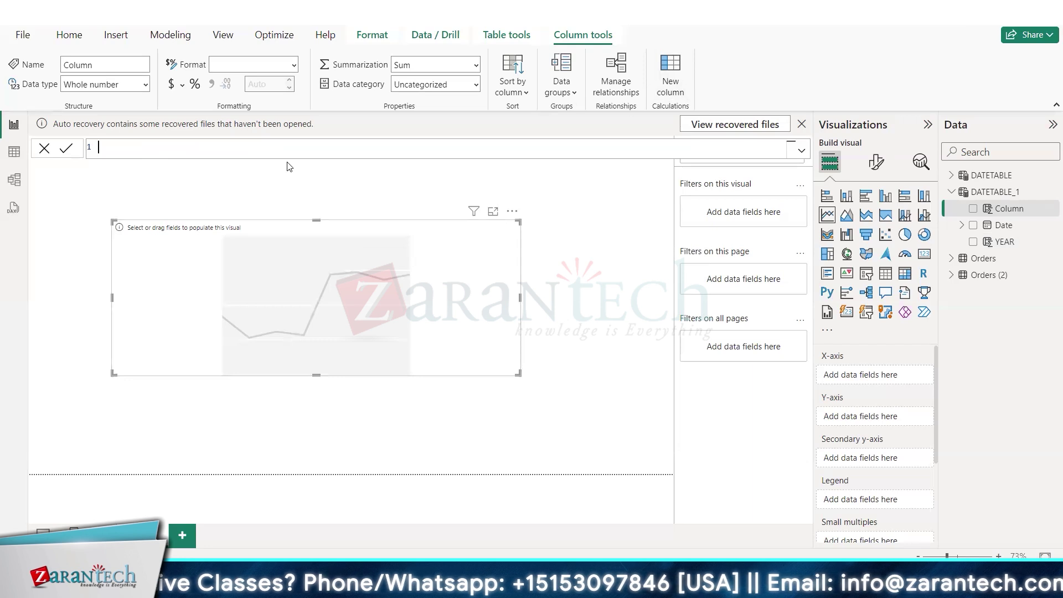
text(MONTH)
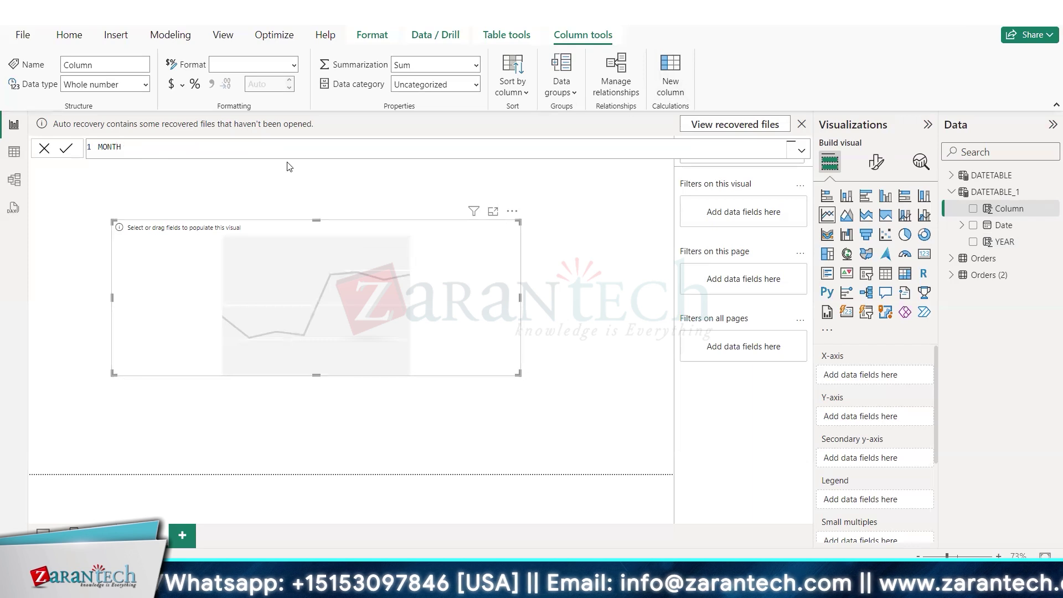
text(NO)
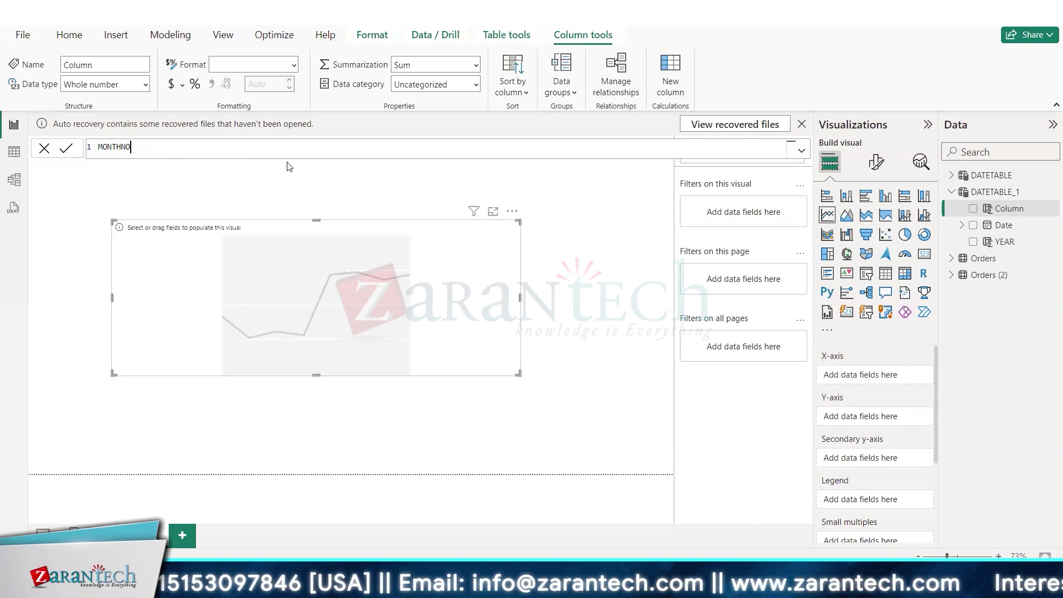
text(_1)
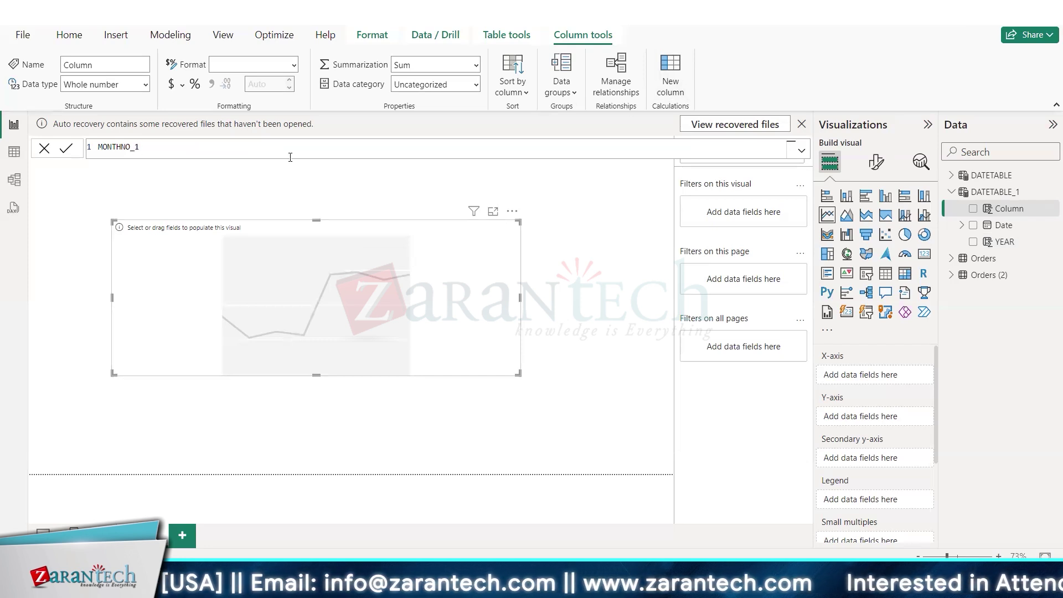
text(=)
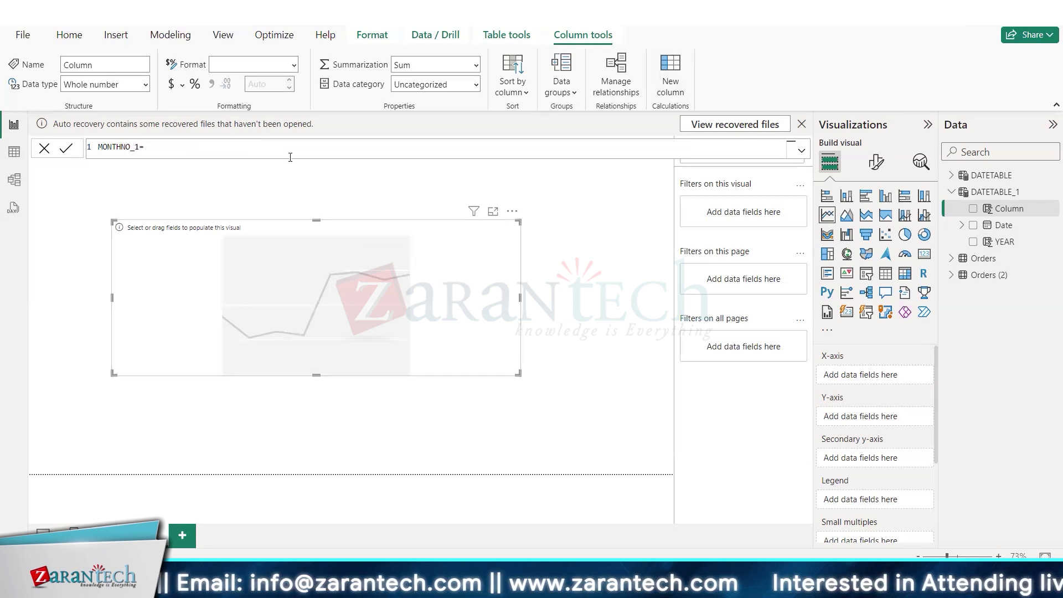
Begin the new column's expression with the MONTH function and start its argument with DATE
text(MON)
key(Tab)
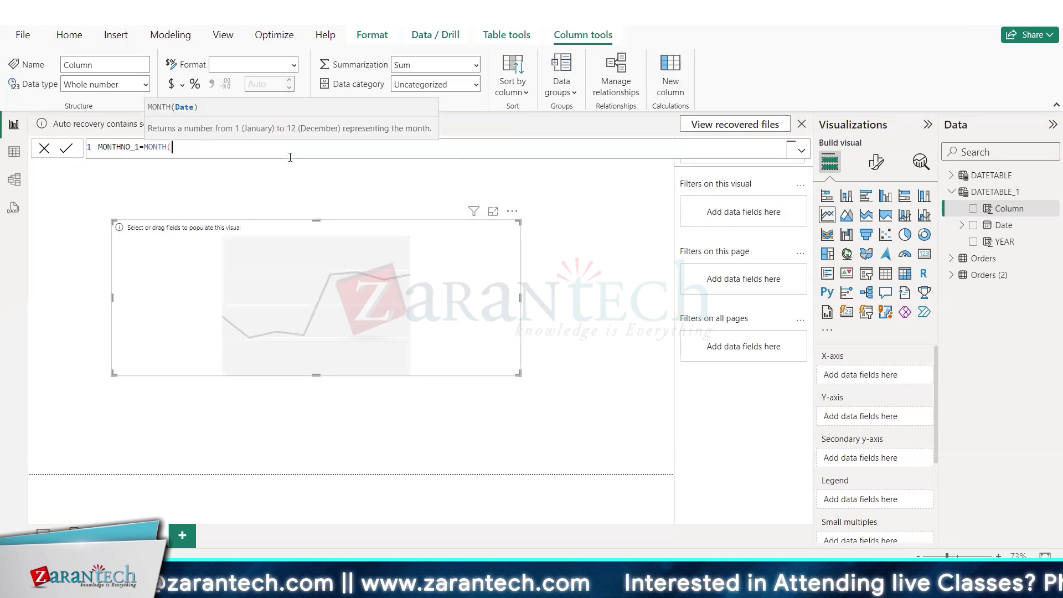
text(DATE)
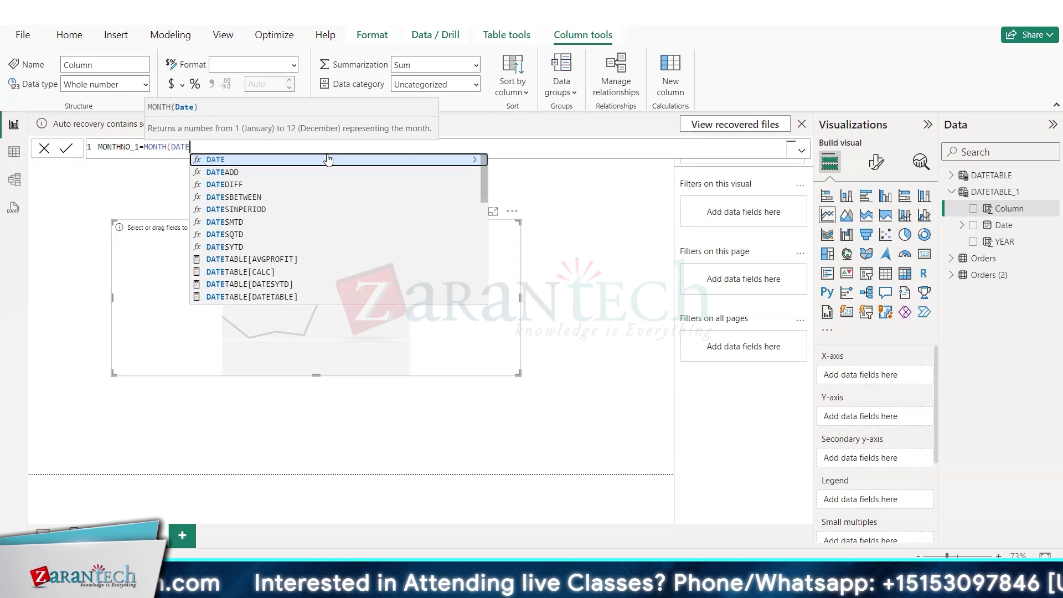
text(_)
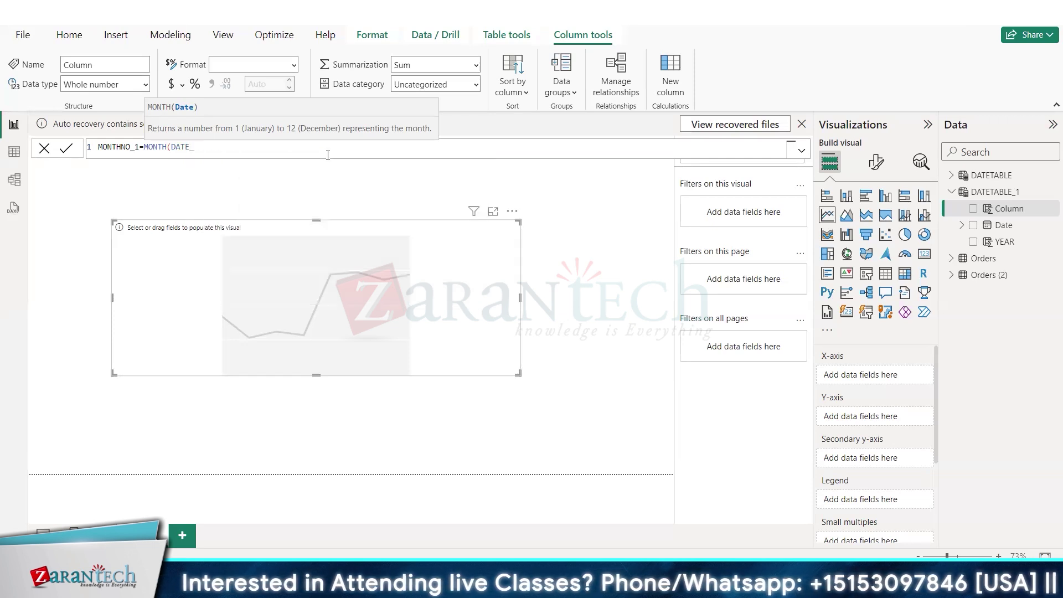
text(1)
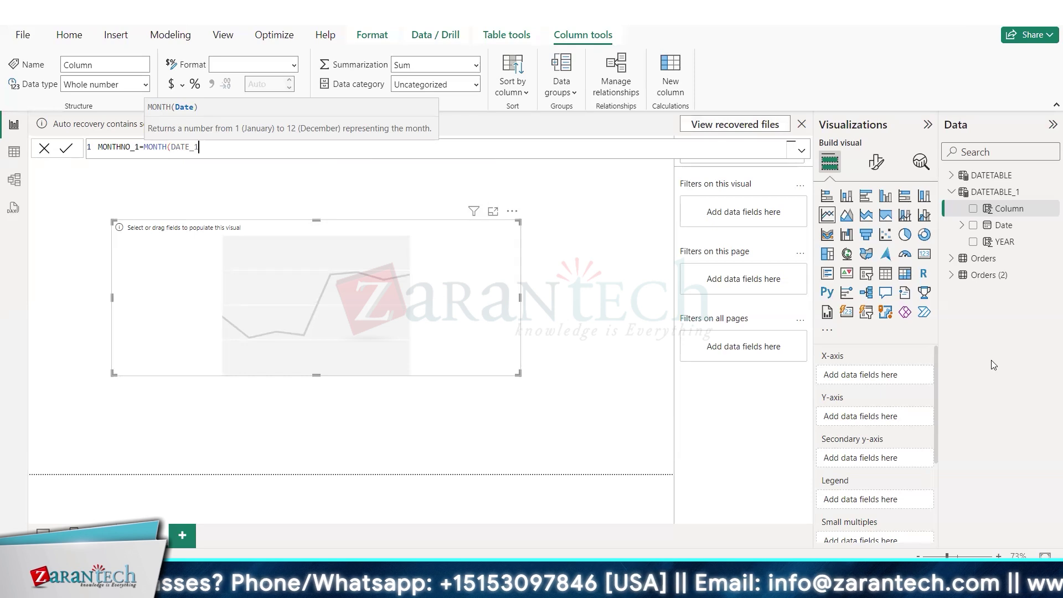
key(BackSpace)
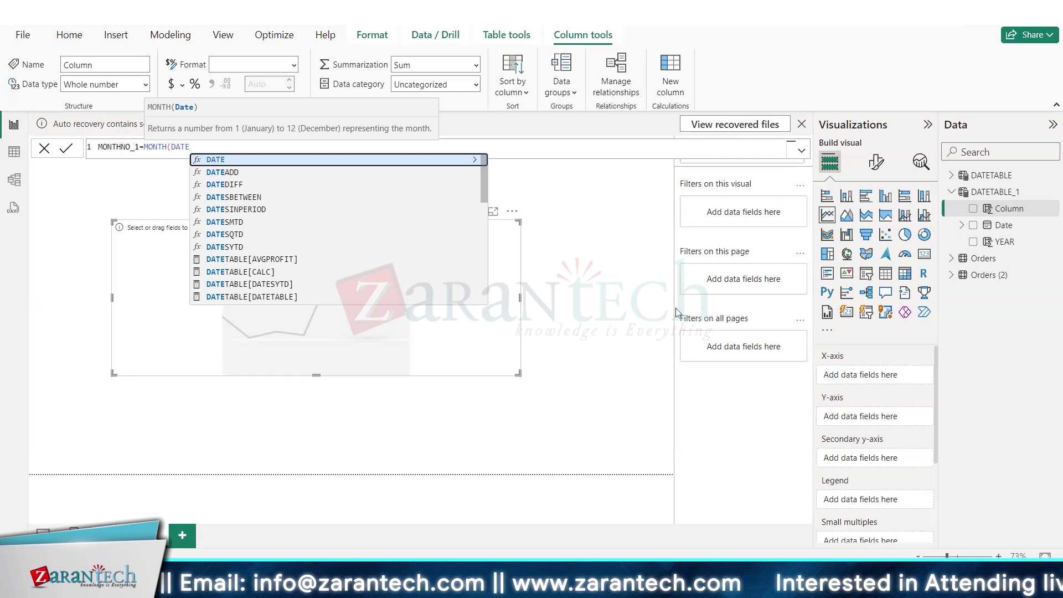
Shorten the new column's name in the formula to MONTHNO
click(141, 149)
double_click(141, 148)
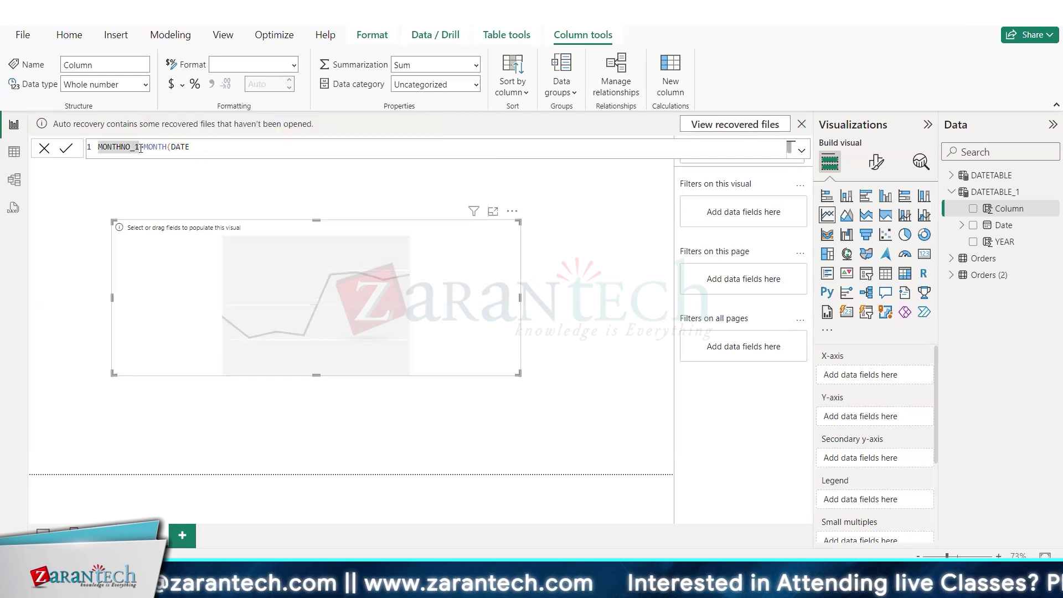
click(141, 148)
key(BackSpace)
key(BackSpace)
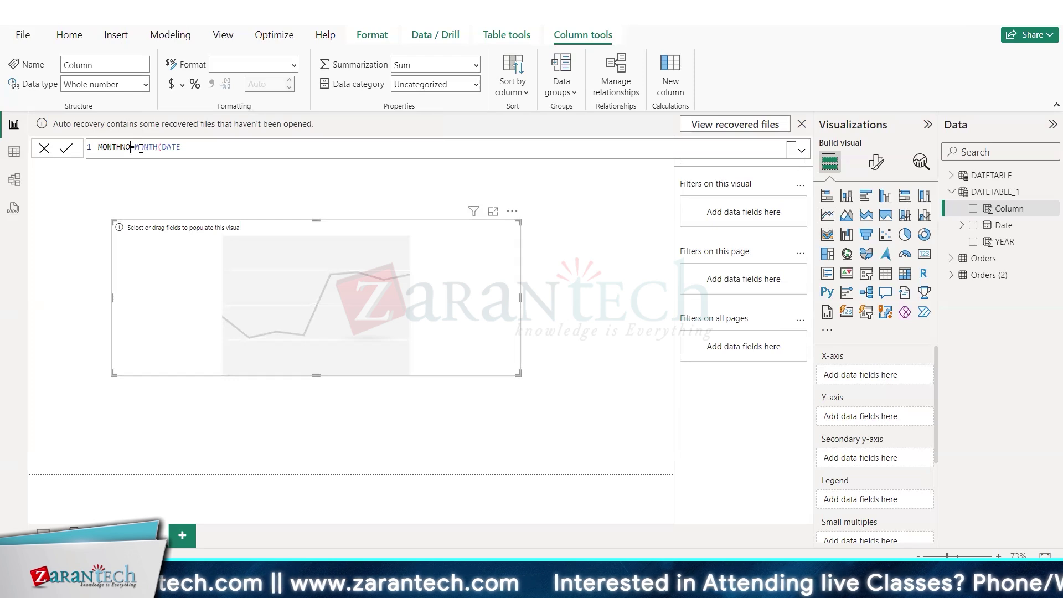
Rework the argument of the MONTH function, replacing DATE with DATATABLE
click(188, 149)
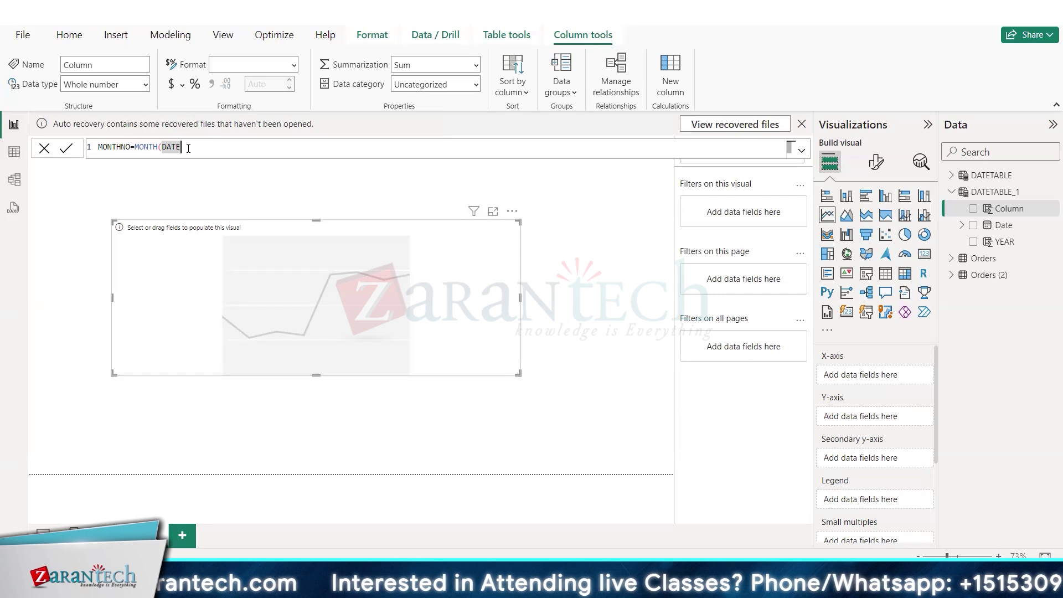
text(_)
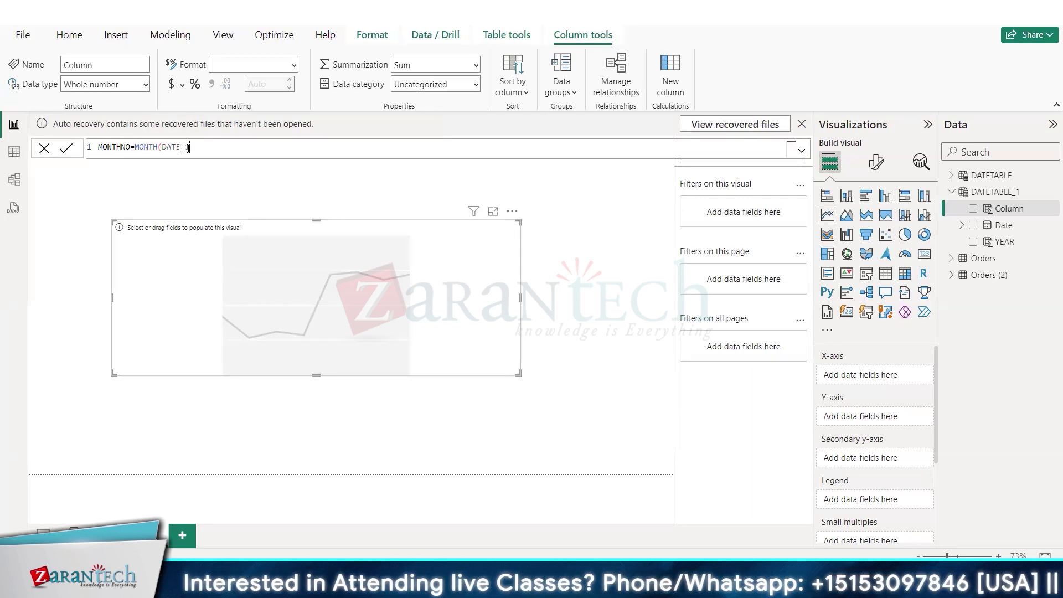
key(BackSpace)
key(BackSpace)
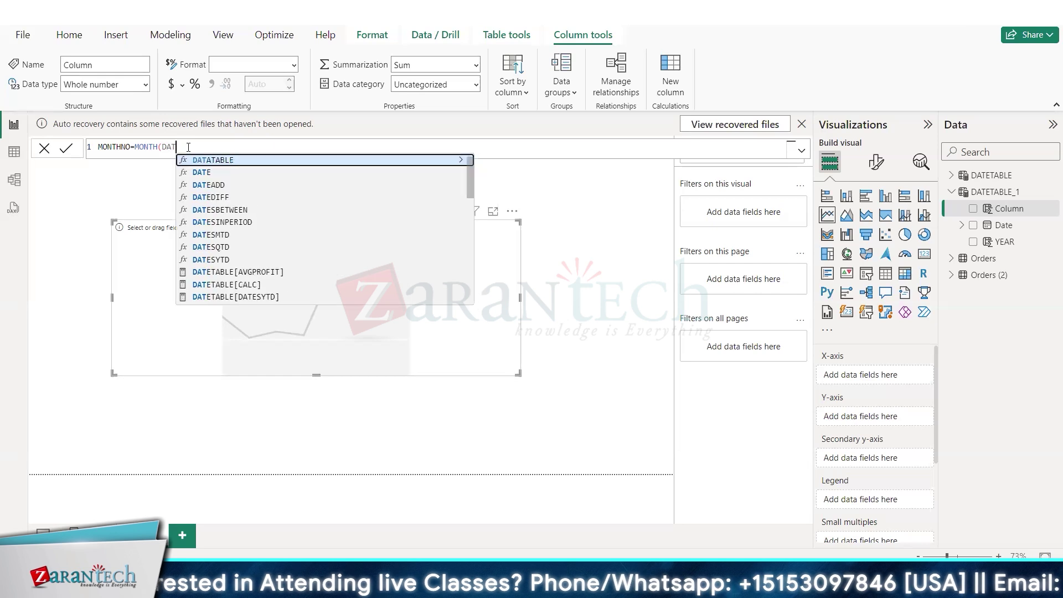
key(Tab)
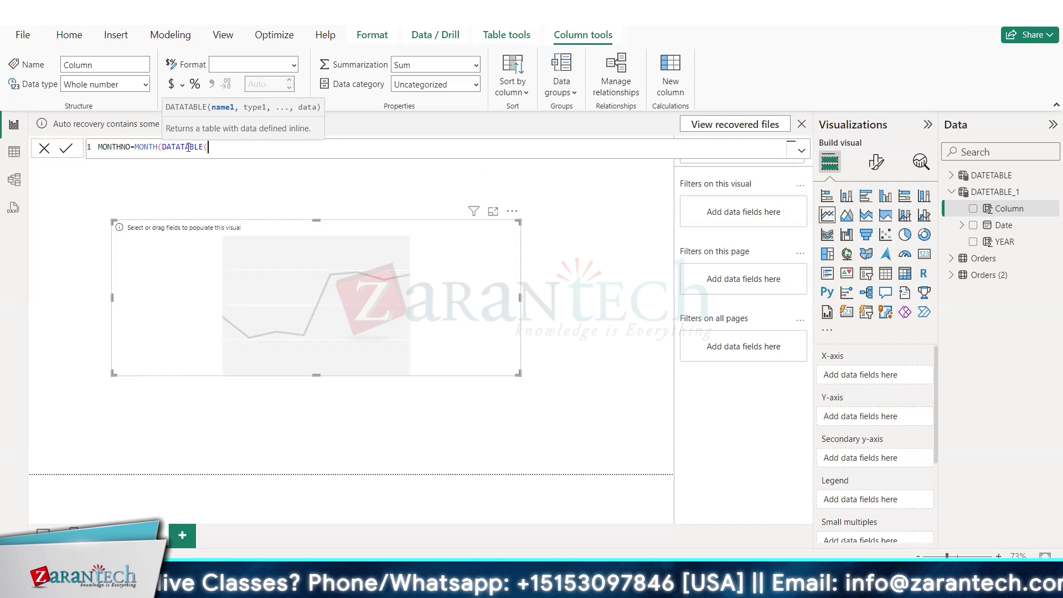
key(BackSpace)
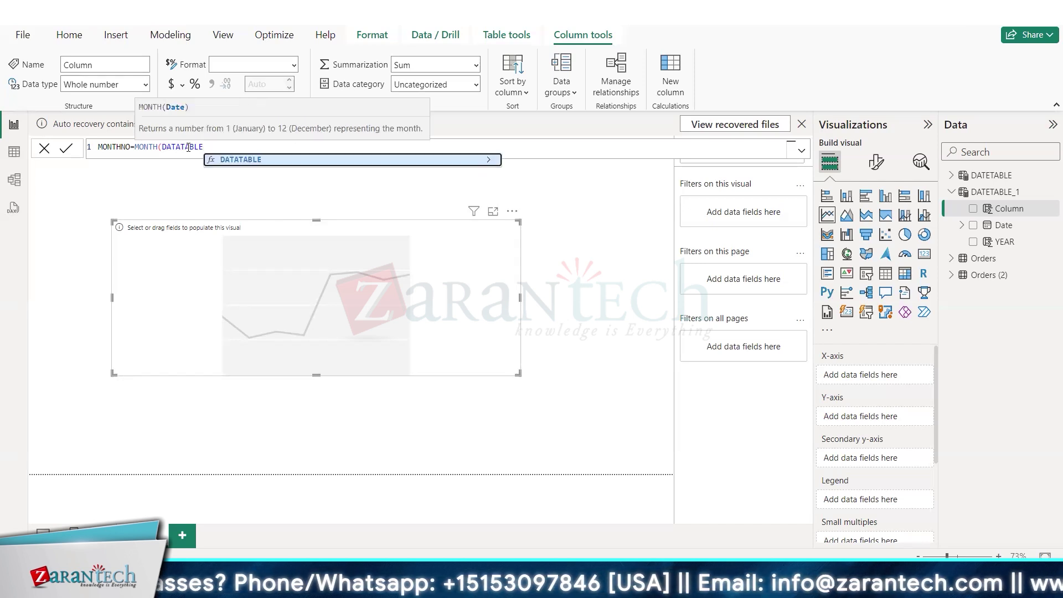
key(Tab)
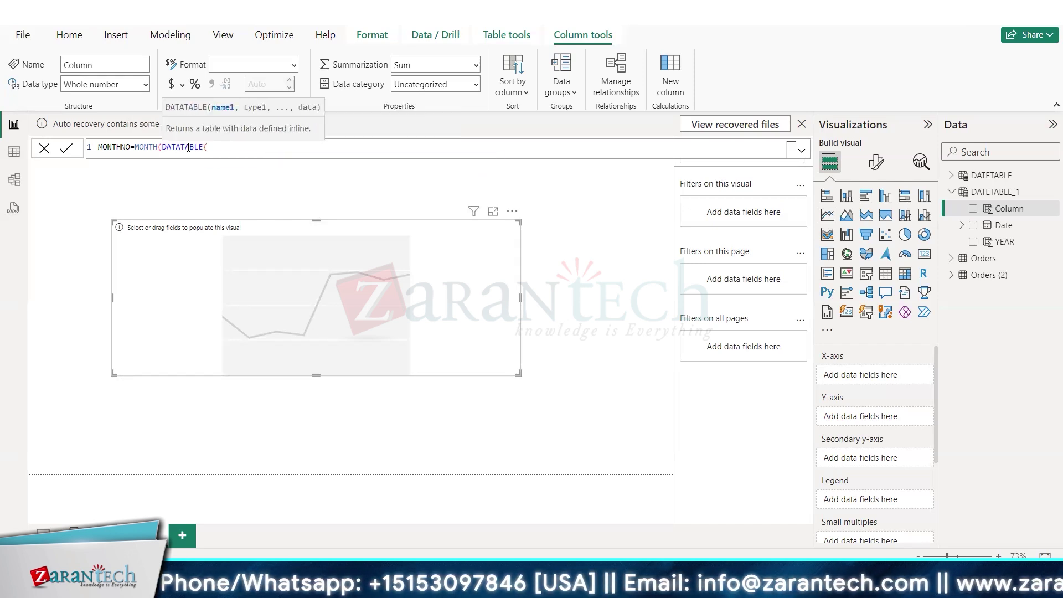
text(_1)
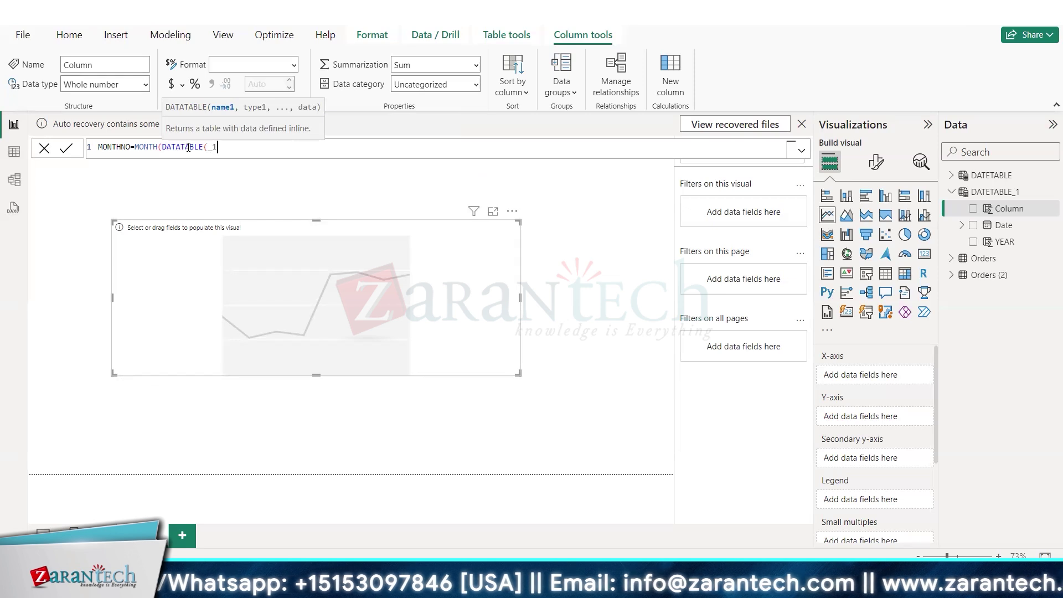
key(BackSpace)
key(BackSpace)
key(BackSpace)
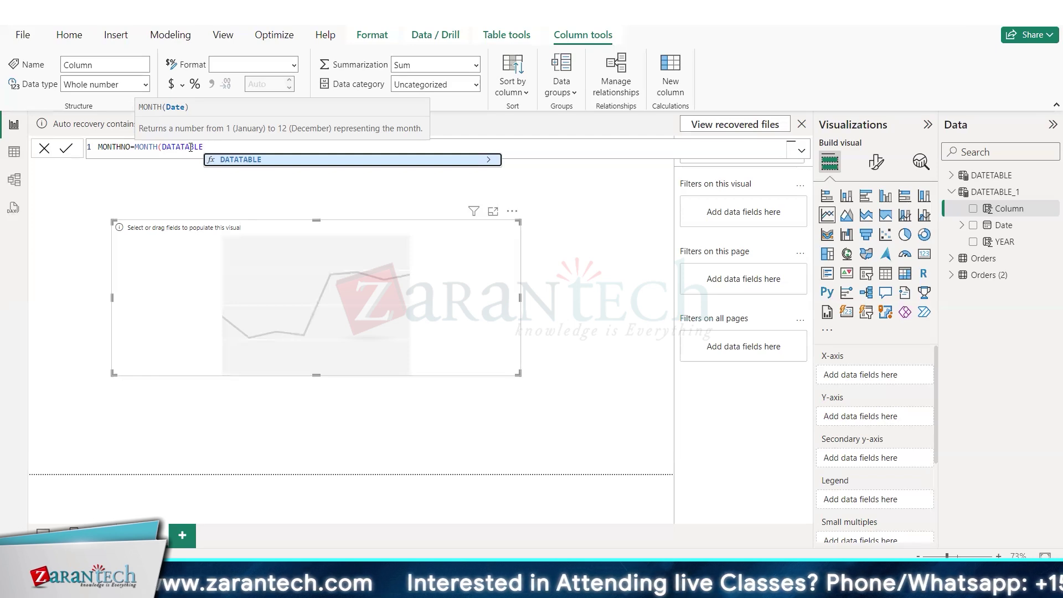
Correct the table reference and commit the column formula as MONTHNO=MONTH(DATETABLE_1[Date])
key(BackSpace)
key(BackSpace)
key(BackSpace)
key(BackSpace)
key(BackSpace)
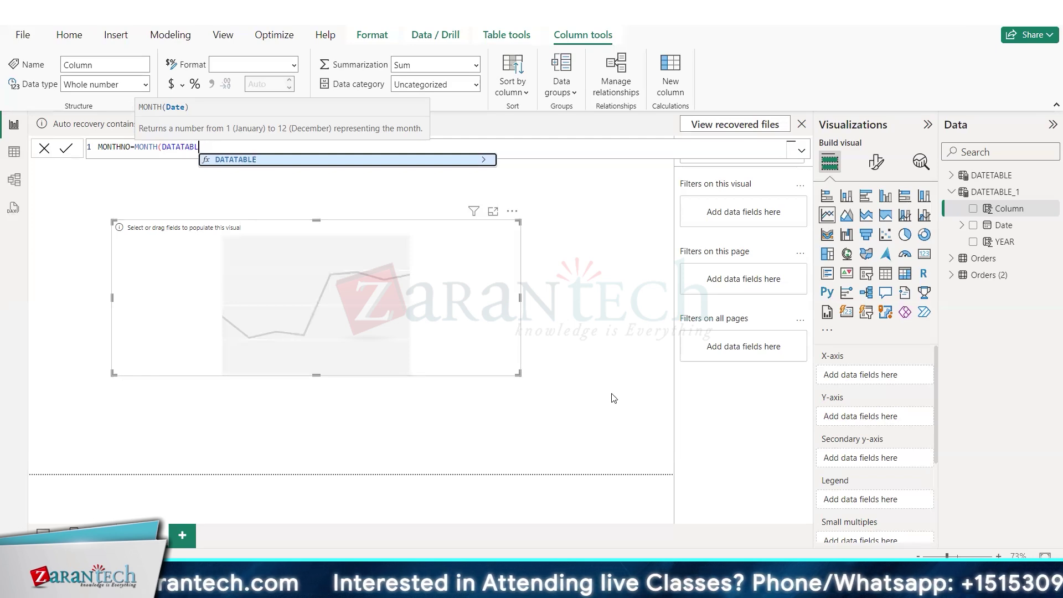
key(BackSpace)
text(E)
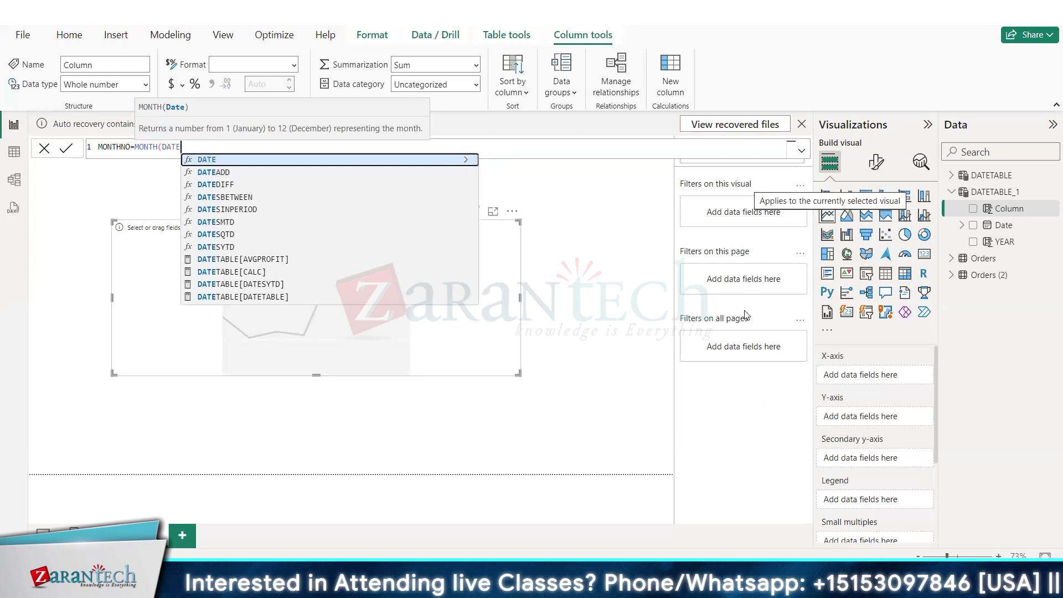
text(TABL)
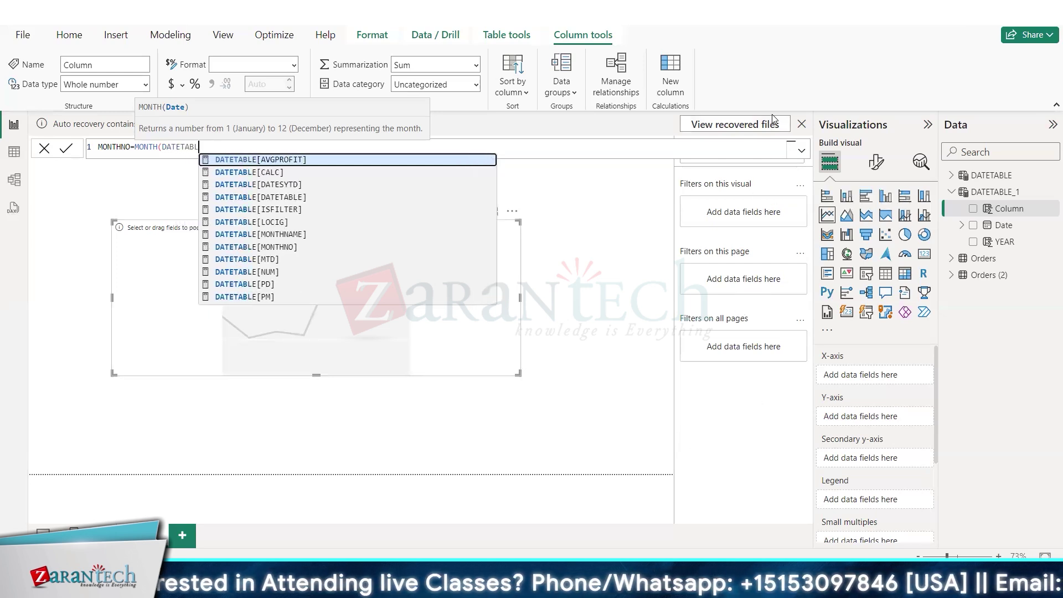
text(E_1)
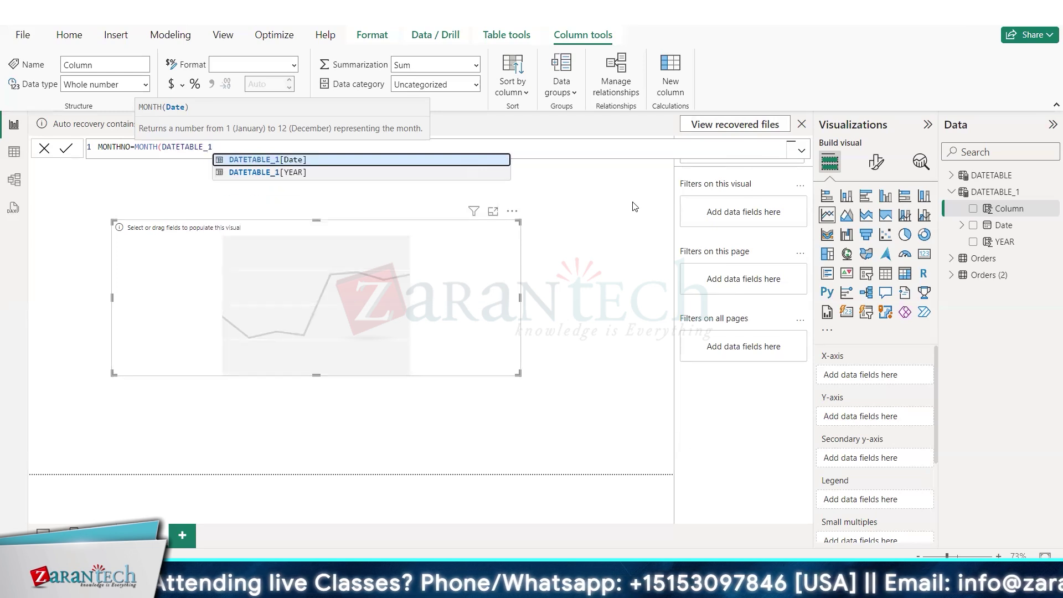
key(Tab)
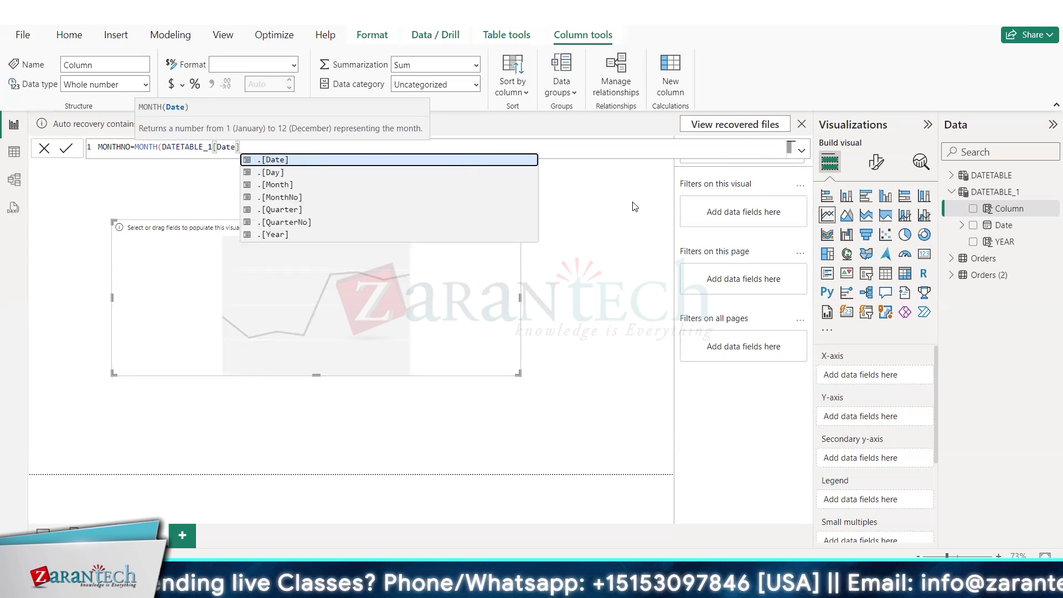
text())
key(Return)
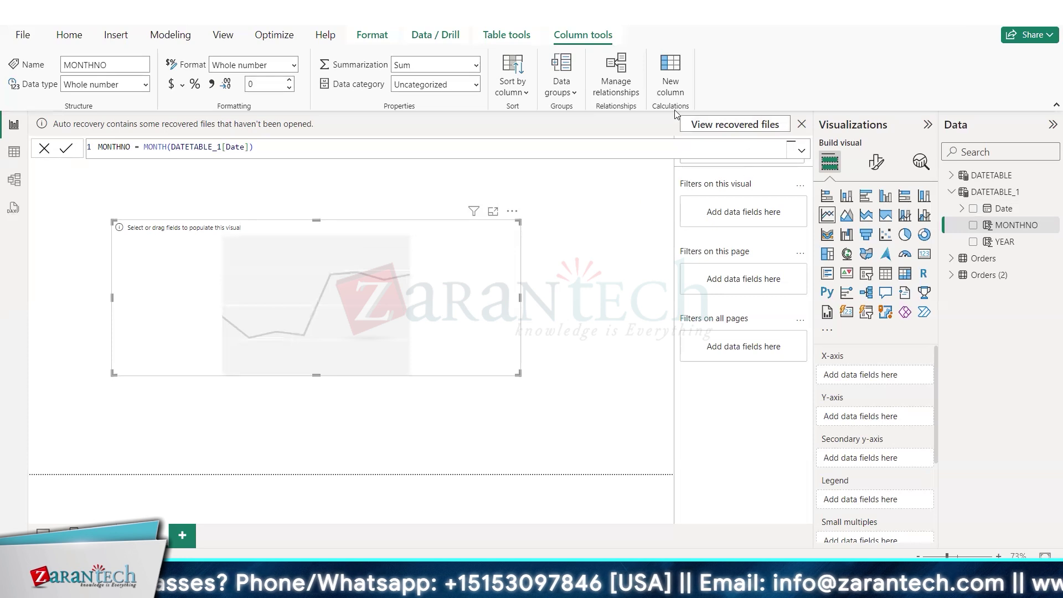
Add a calculated column to DATETABLE_1 with the formula QTR="Q" & QUARTER(DATETABLE_1[Date])
click(670, 79)
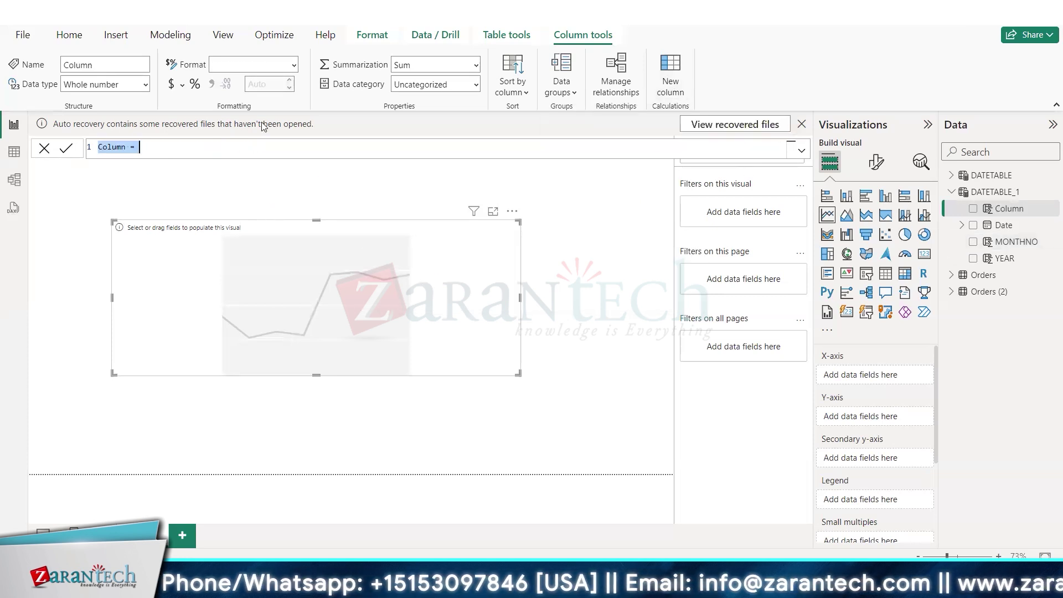
key(BackSpace)
text(QTR)
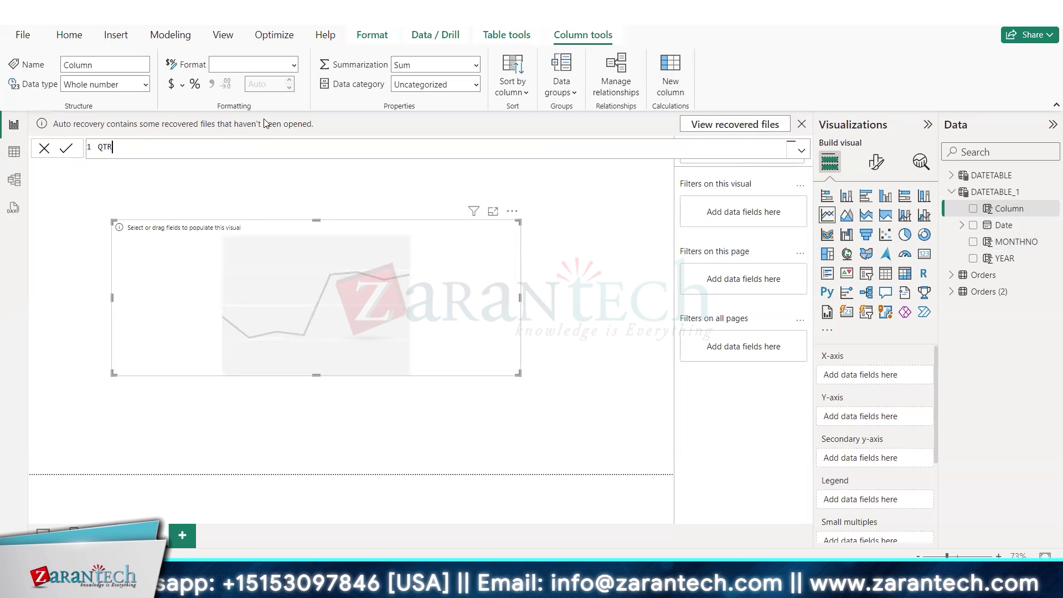
text(=)
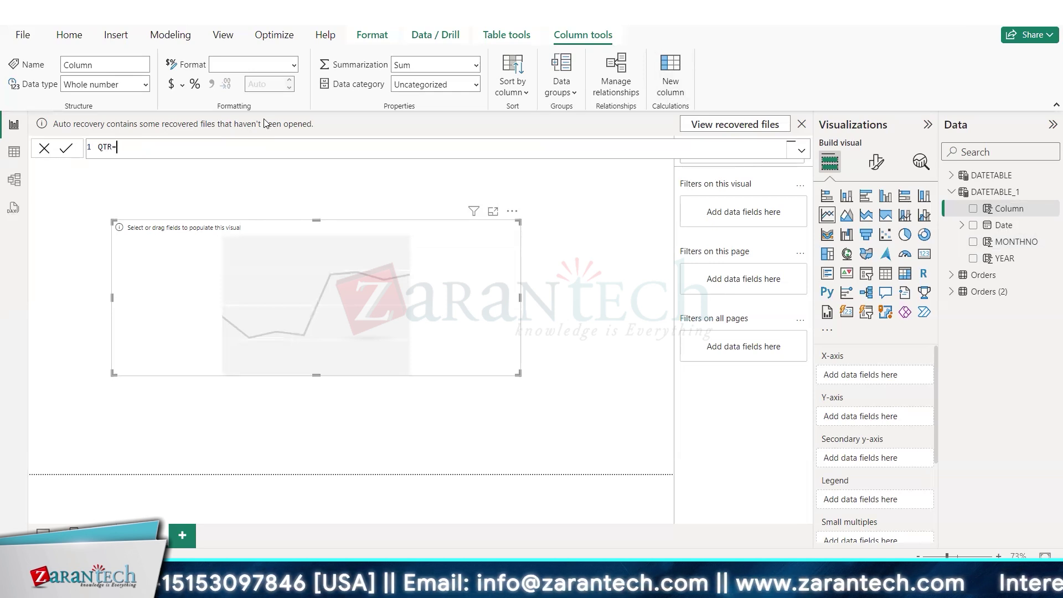
text("Q" )
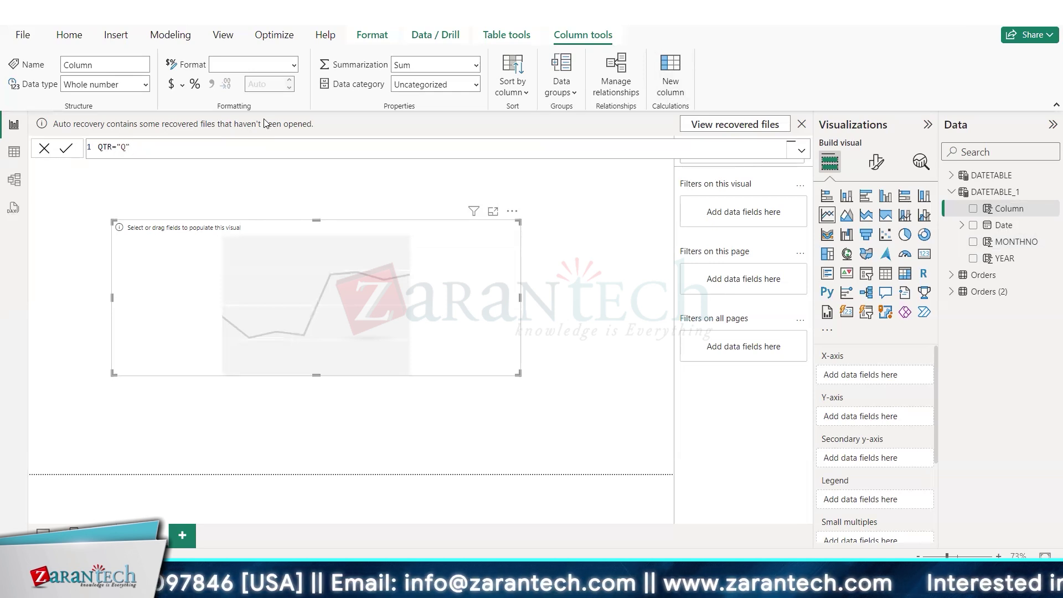
text(&)
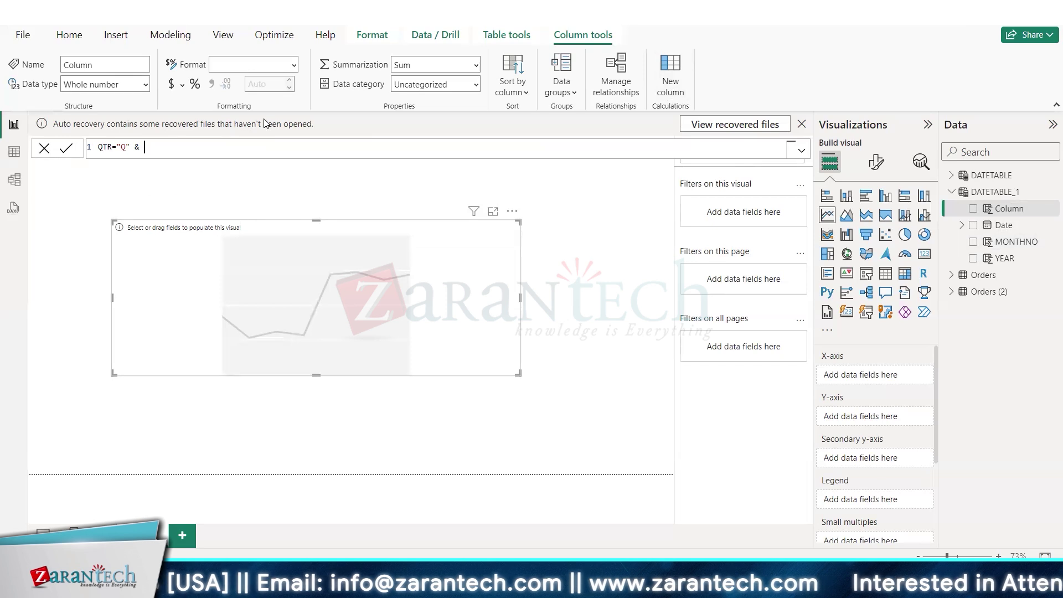
text( QUAR)
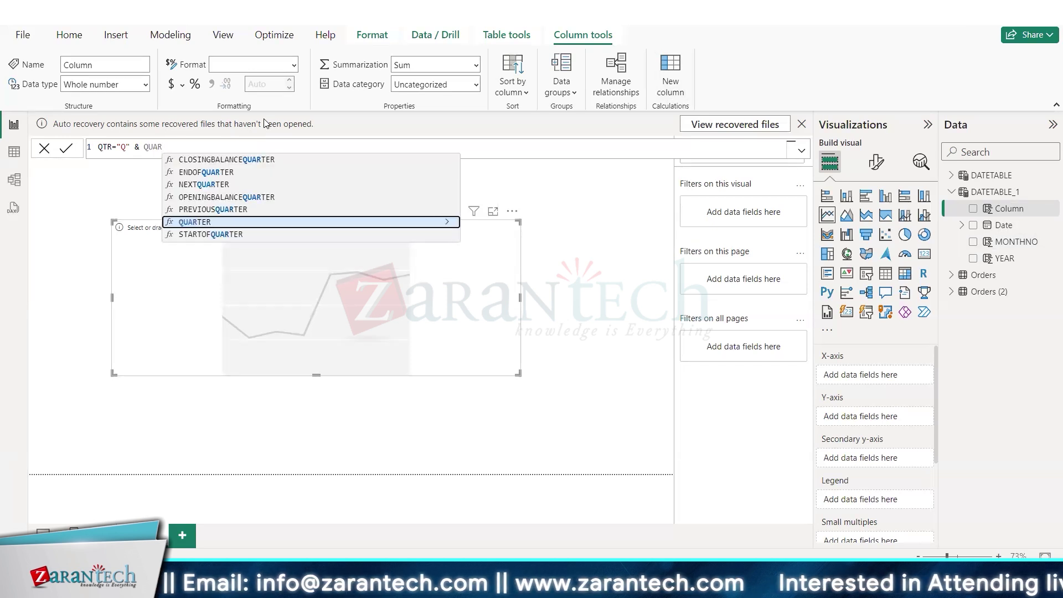
key(Tab)
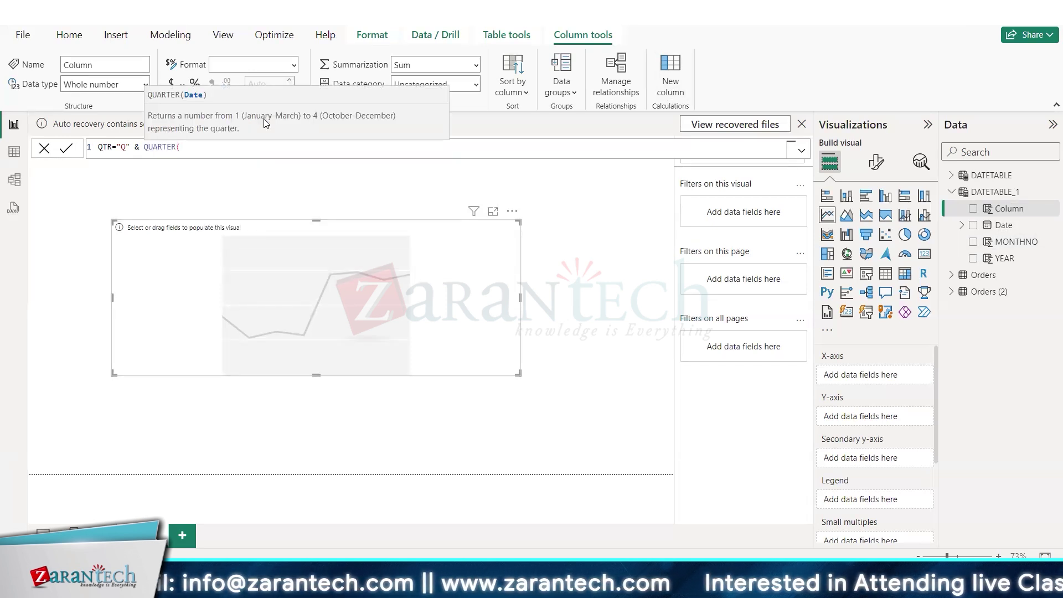
text(DA)
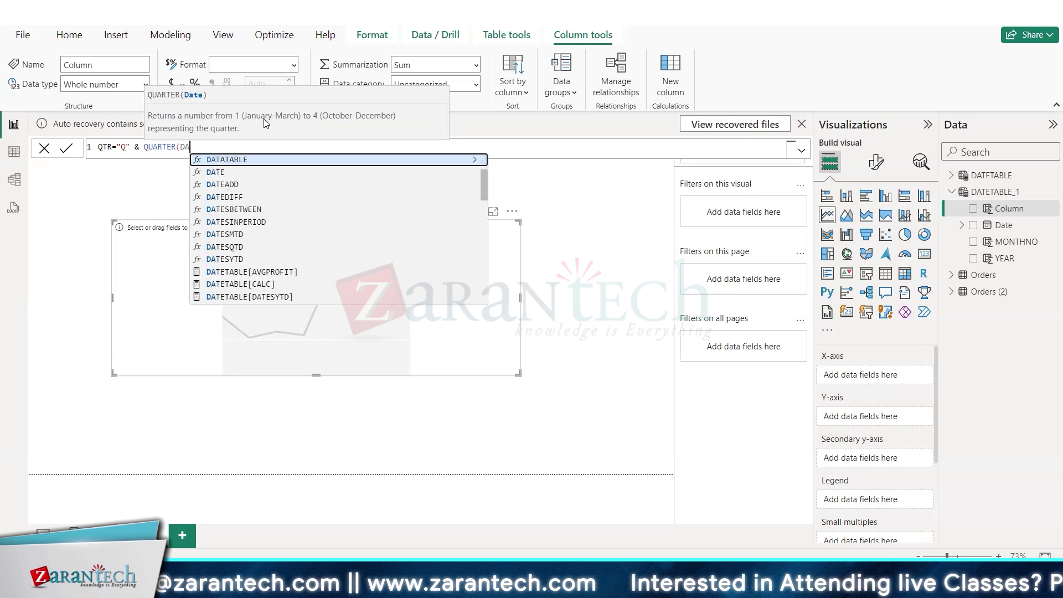
text(TETAB)
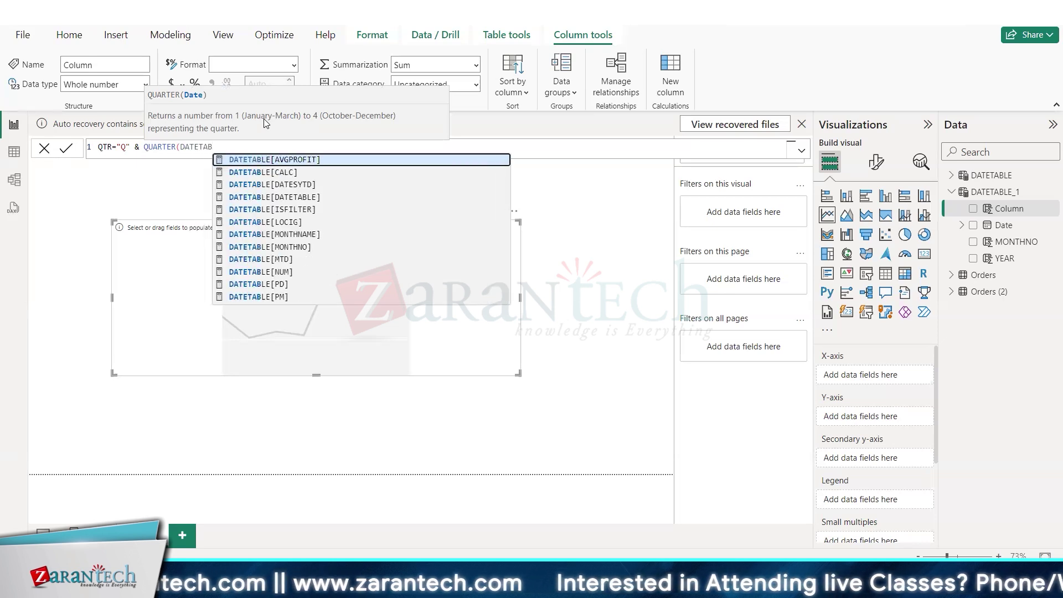
text(LE)
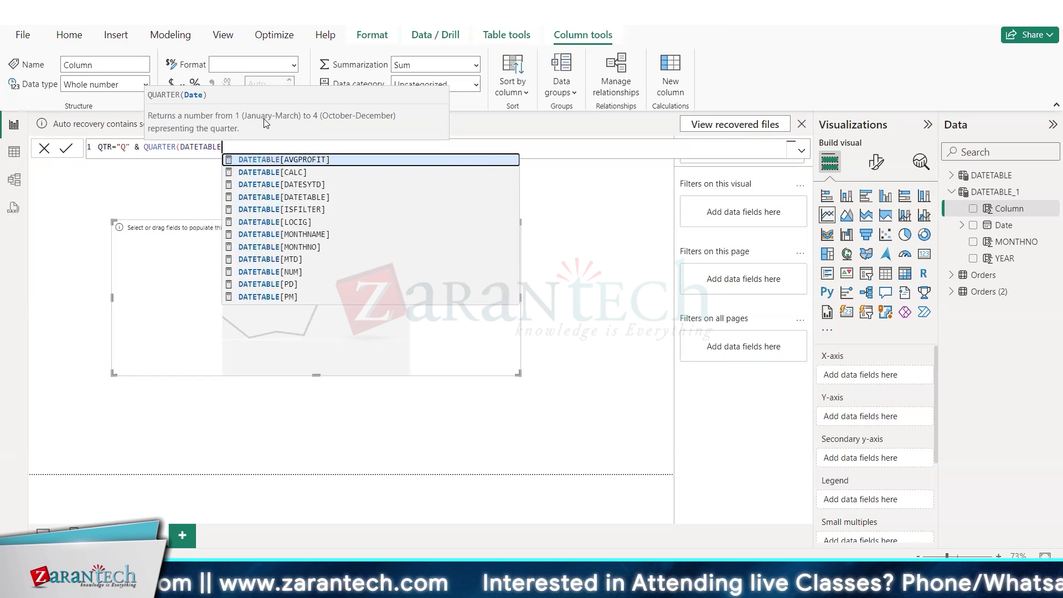
text(_)
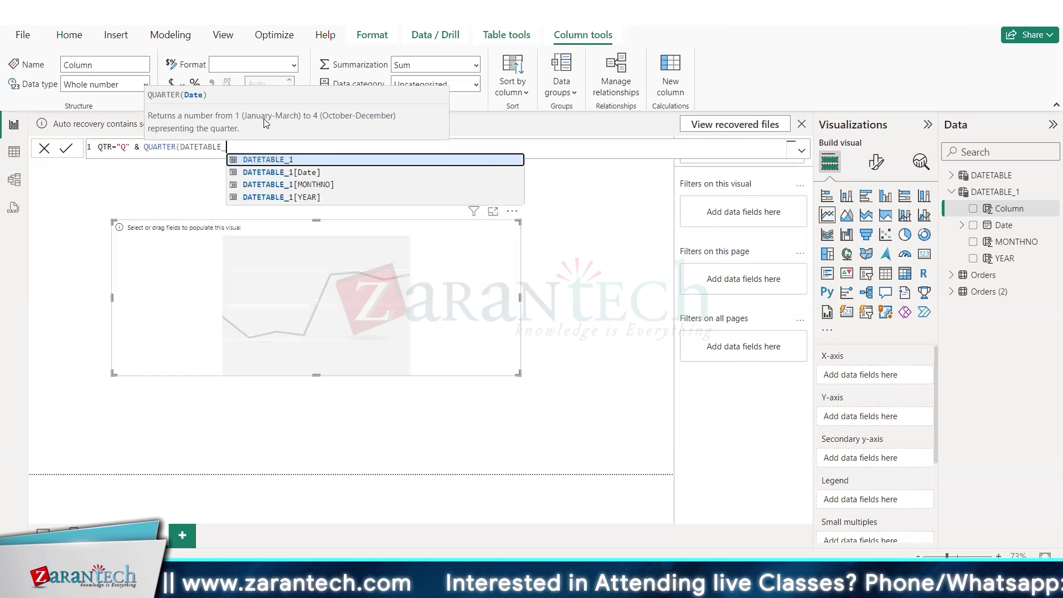
click(301, 172)
text())
key(Return)
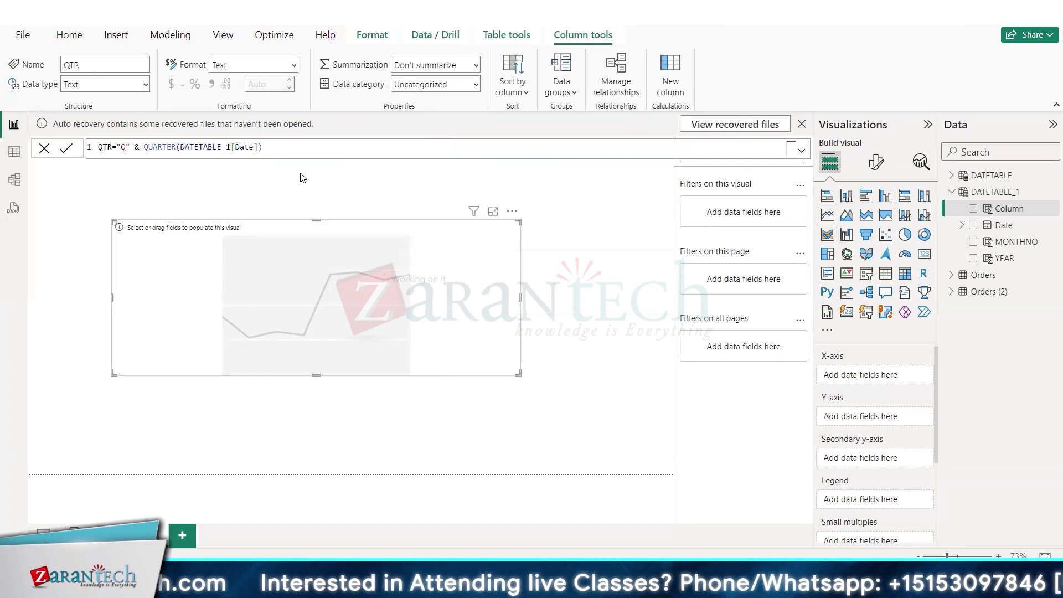
Start another calculated column in DATETABLE_1 named MONTHNAME, with FORMAT taking DATETABLE_1[Date] as its value
click(671, 72)
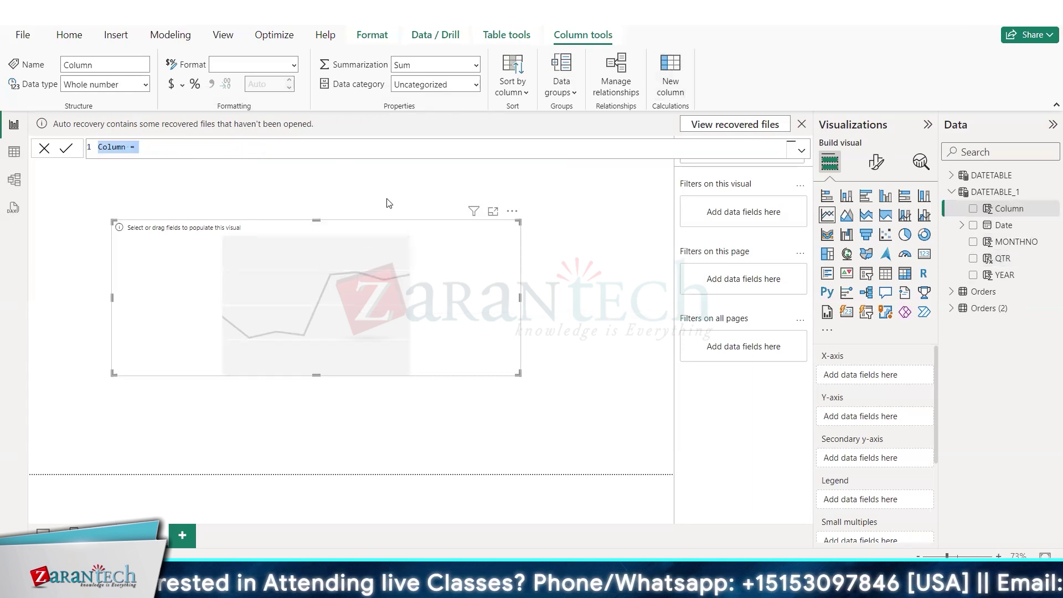
key(BackSpace)
text(MONTHNAME)
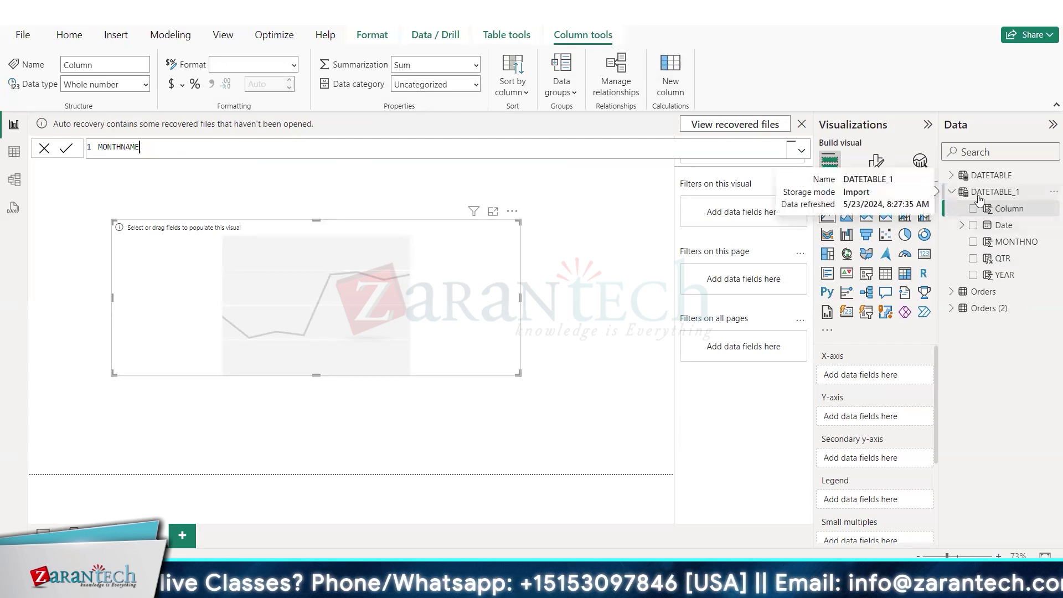
text(=FOR)
key(Tab)
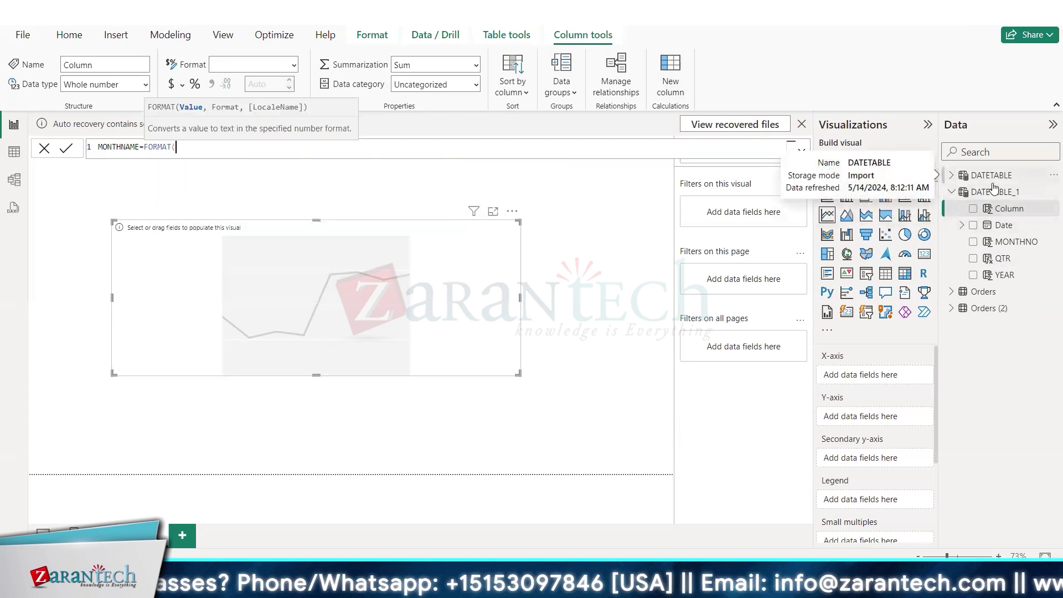
text(DATE)
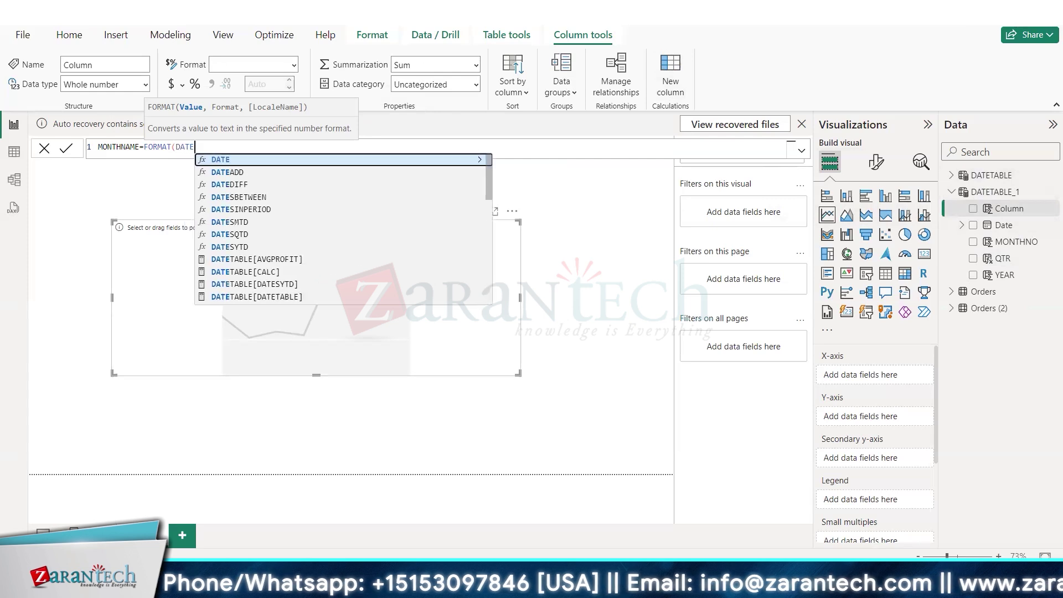
text(TABLE_1[Date)
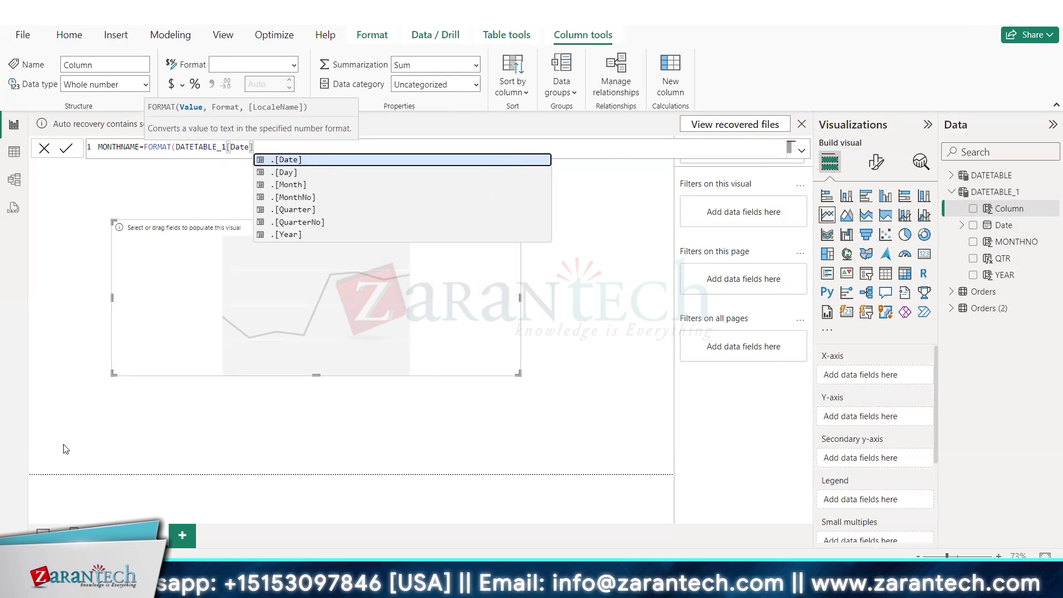
text(]"MMM)
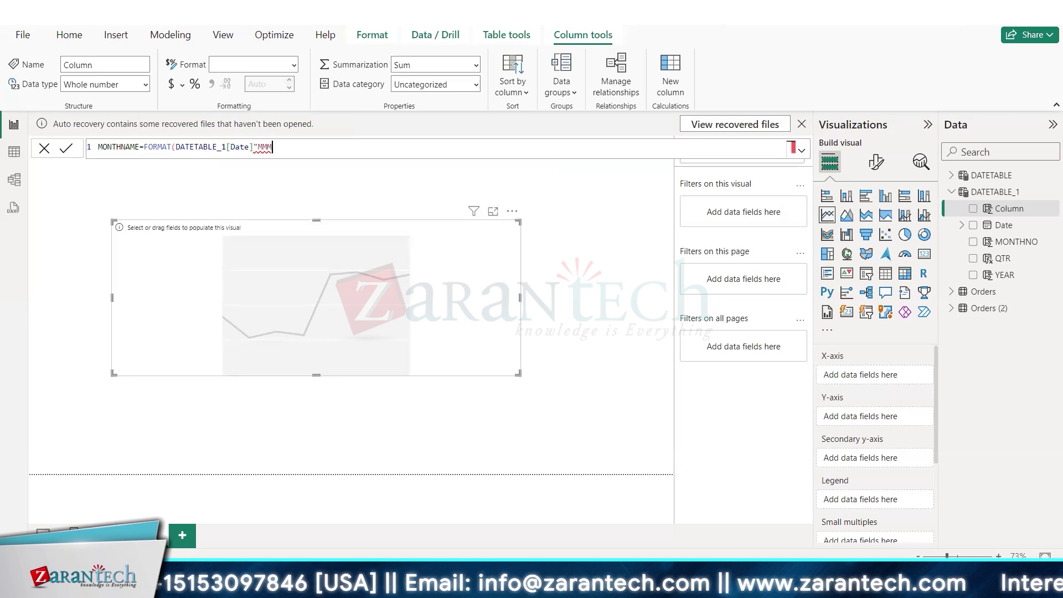
key(BackSpace)
key(BackSpace)
key(BackSpace)
text("MMM)
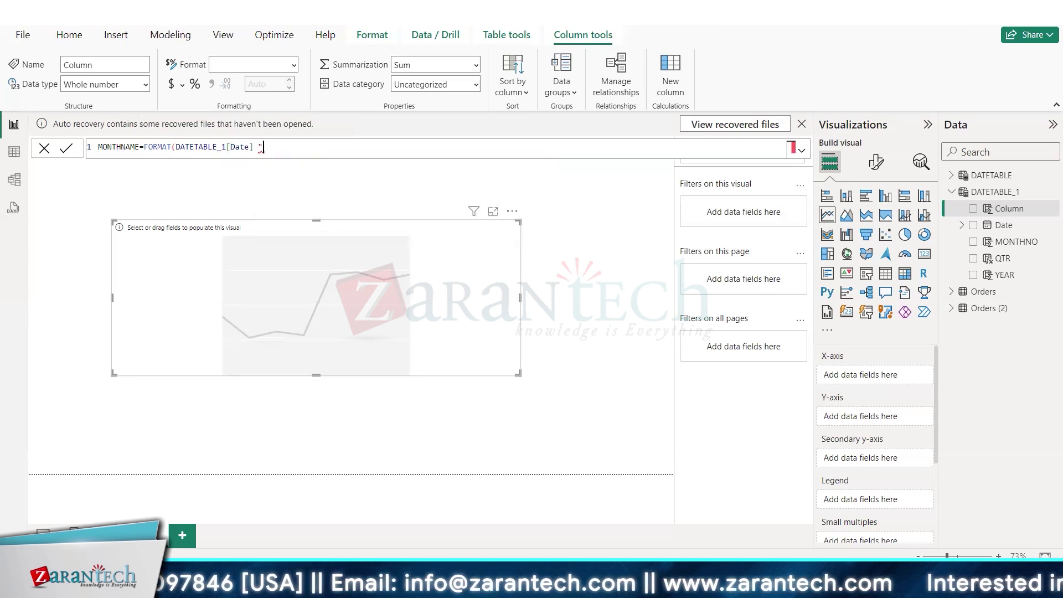
key(BackSpace)
key(BackSpace)
key(BackSpace)
key(BackSpace)
key(BackSpace)
Complete the MONTHNAME formula with "MMM" as the FORMAT function's second argument and commit it
text(,)
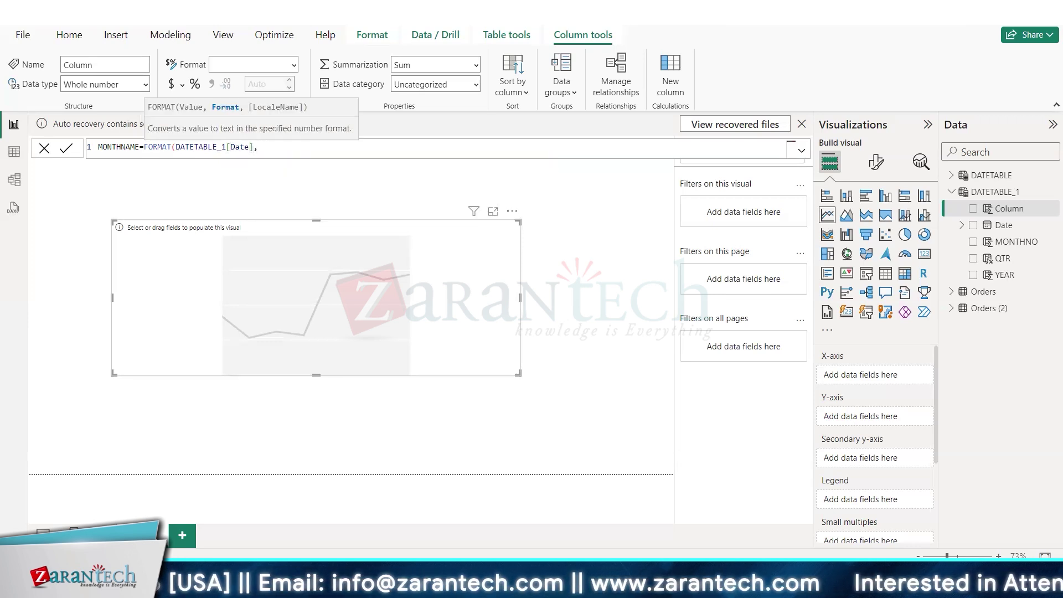
text( "MMM)
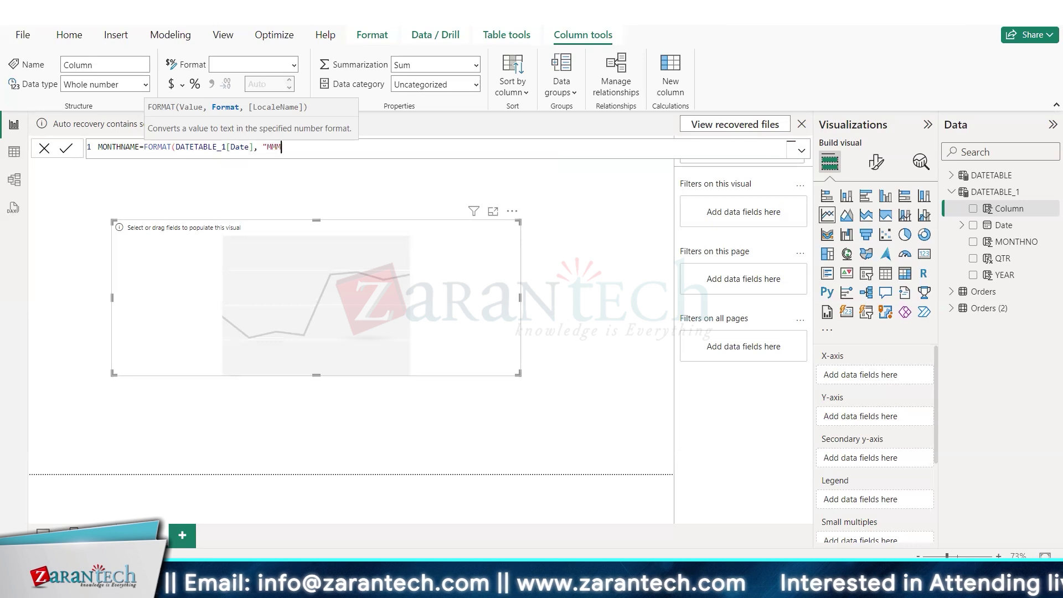
text("))
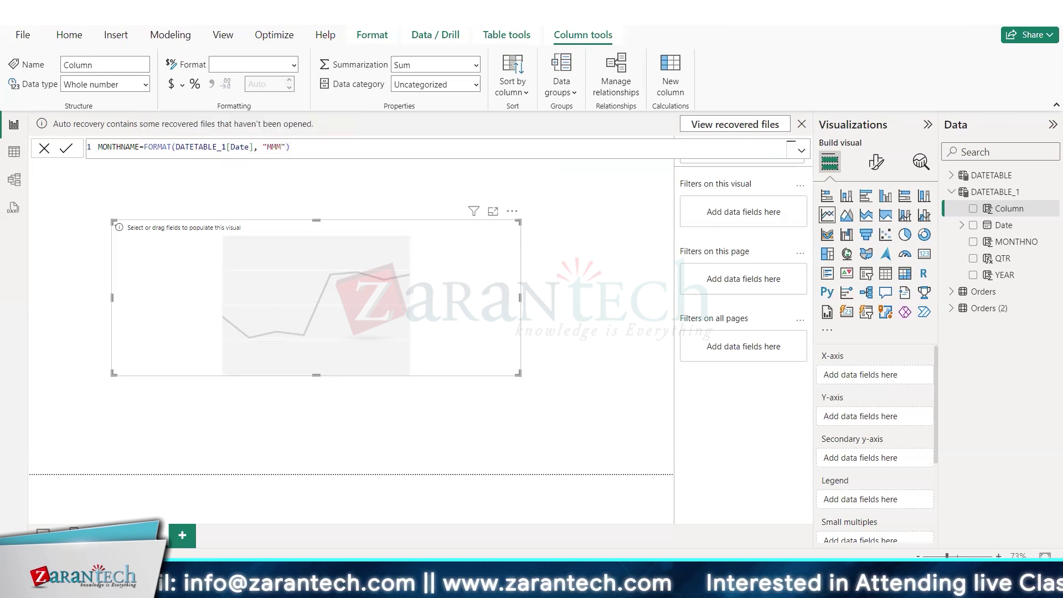
key(Return)
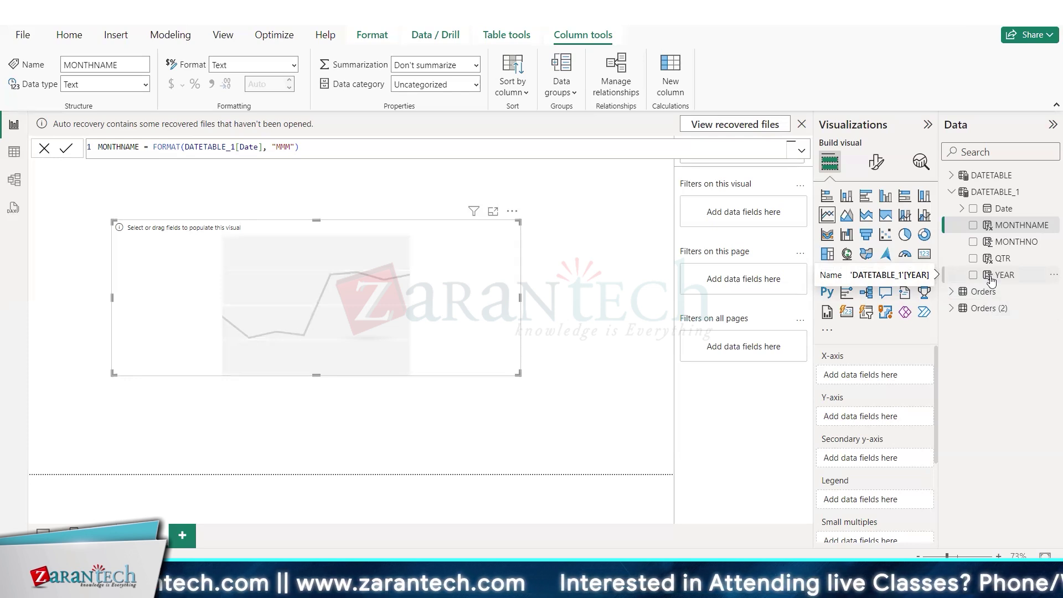
Assign YEAR to the line chart's X-axis and MONTHNAME to its Y-axis
drag(992, 282, 861, 382)
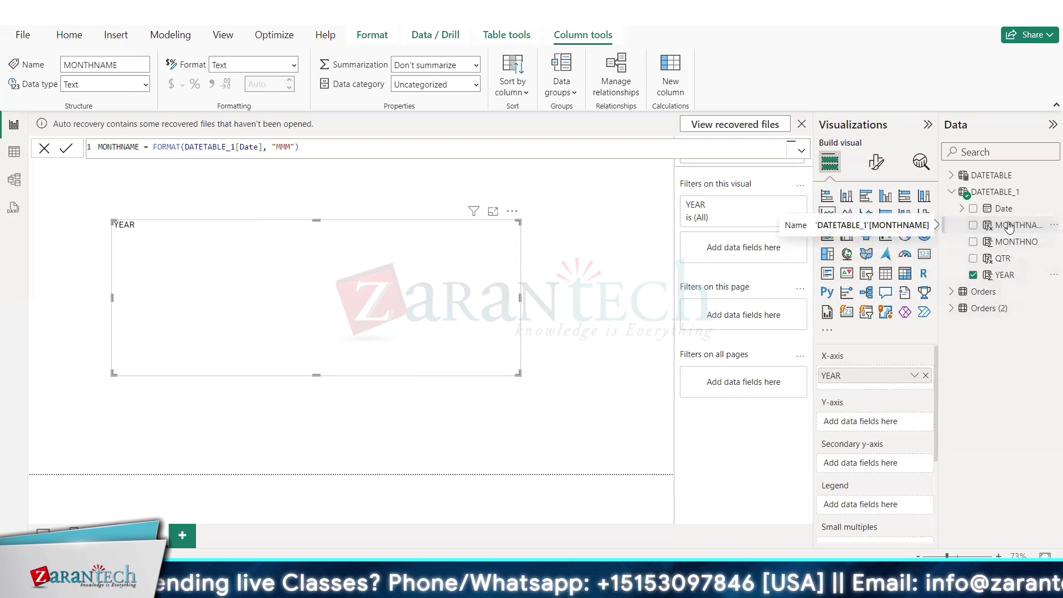
drag(1009, 228, 882, 423)
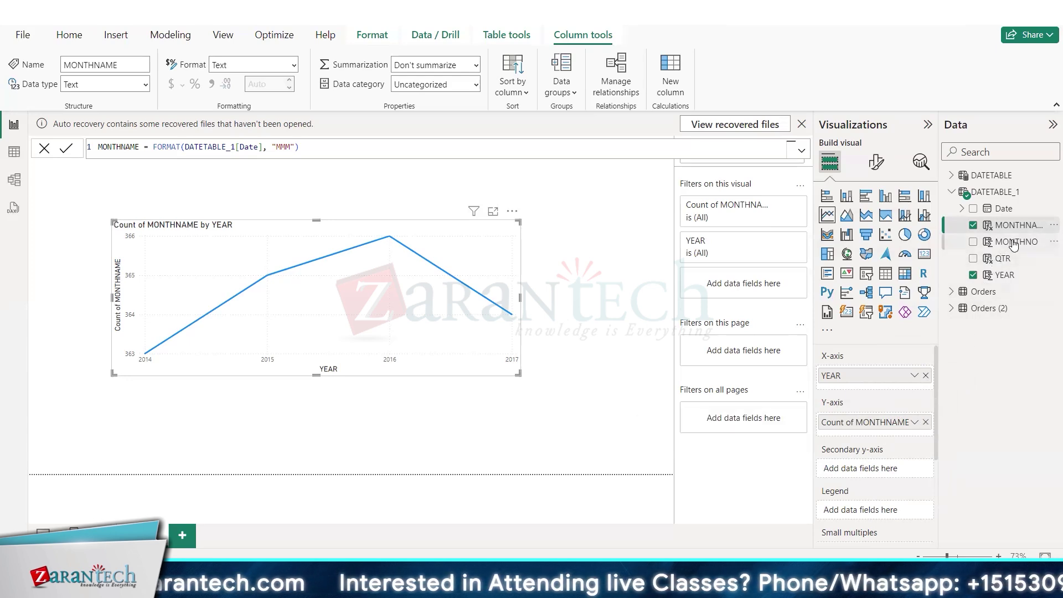
drag(1013, 245, 1035, 257)
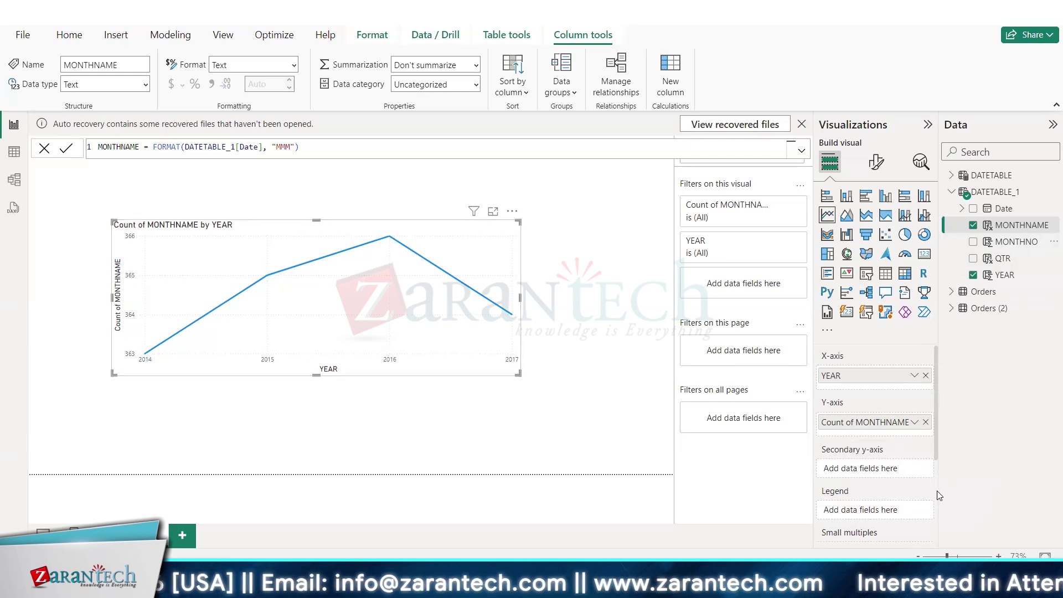
Try plotting the TOTALPROFIT measure from DATETABLE on the line chart's Y-axis, and remove it again
scroll(935, 490, down, 3)
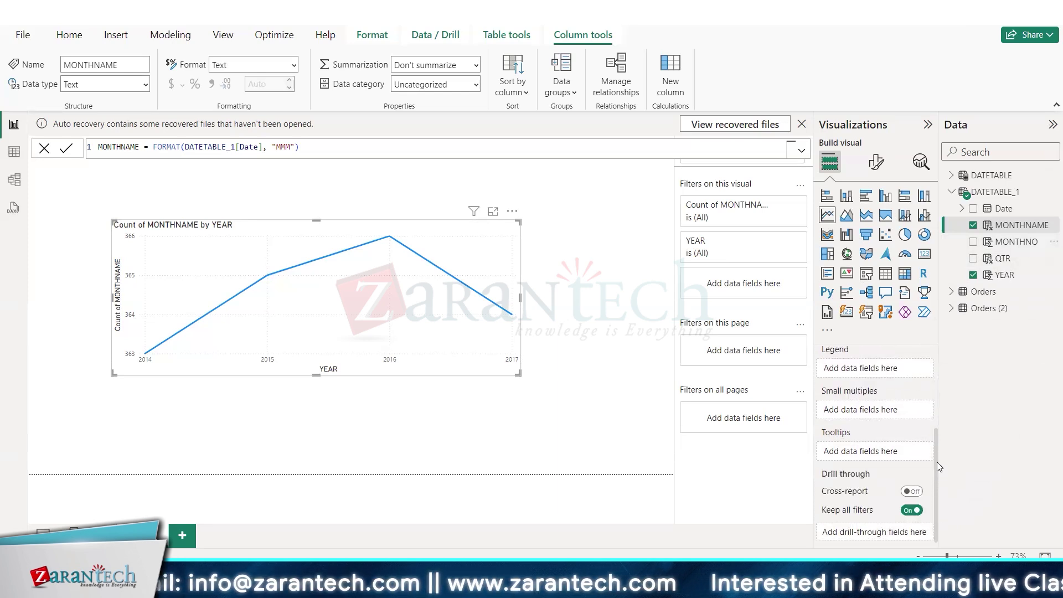
drag(937, 462, 935, 370)
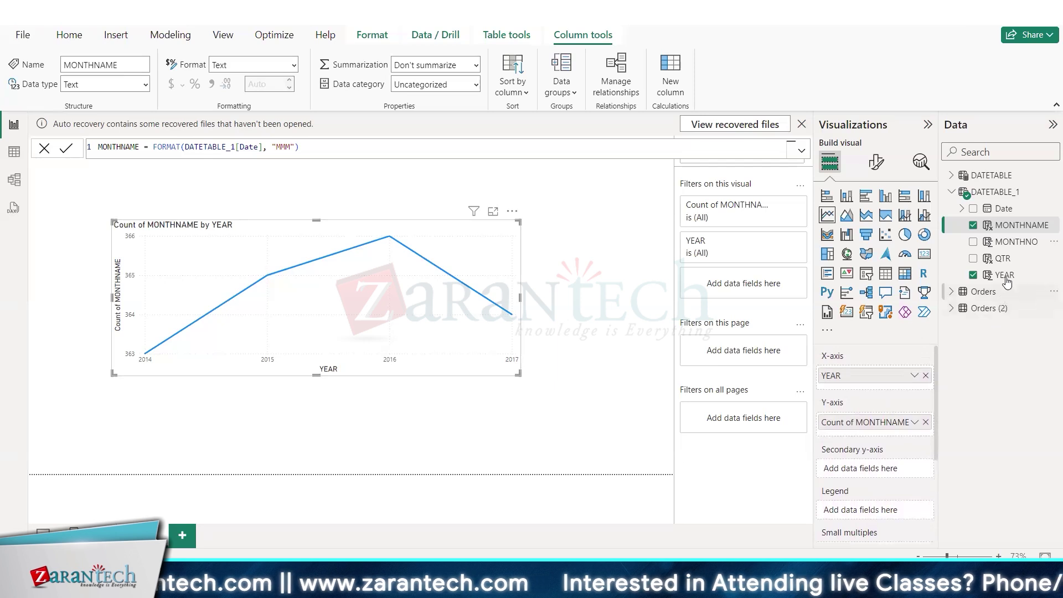
click(1019, 242)
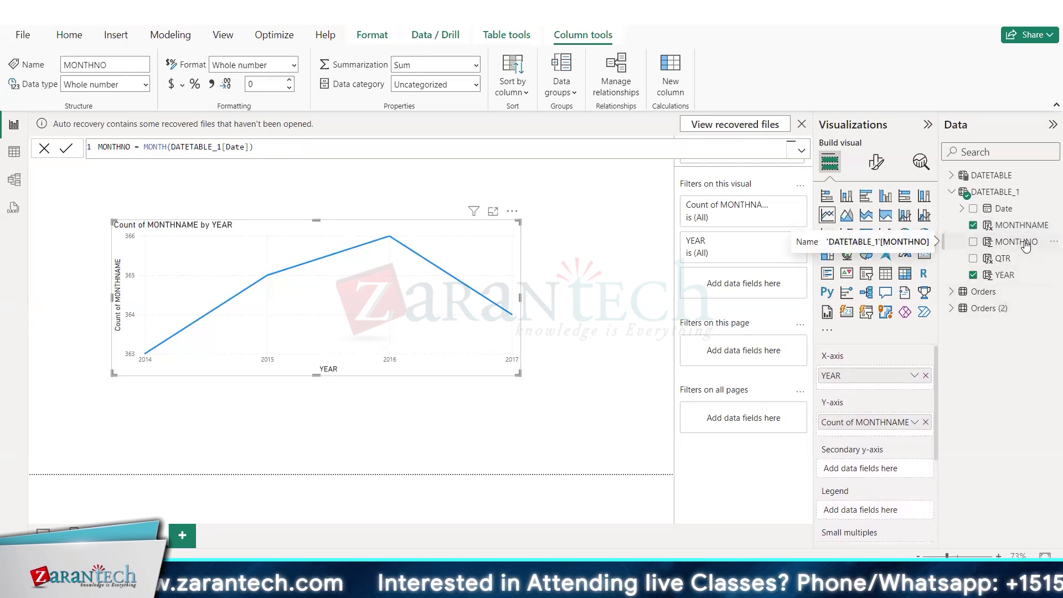
click(953, 175)
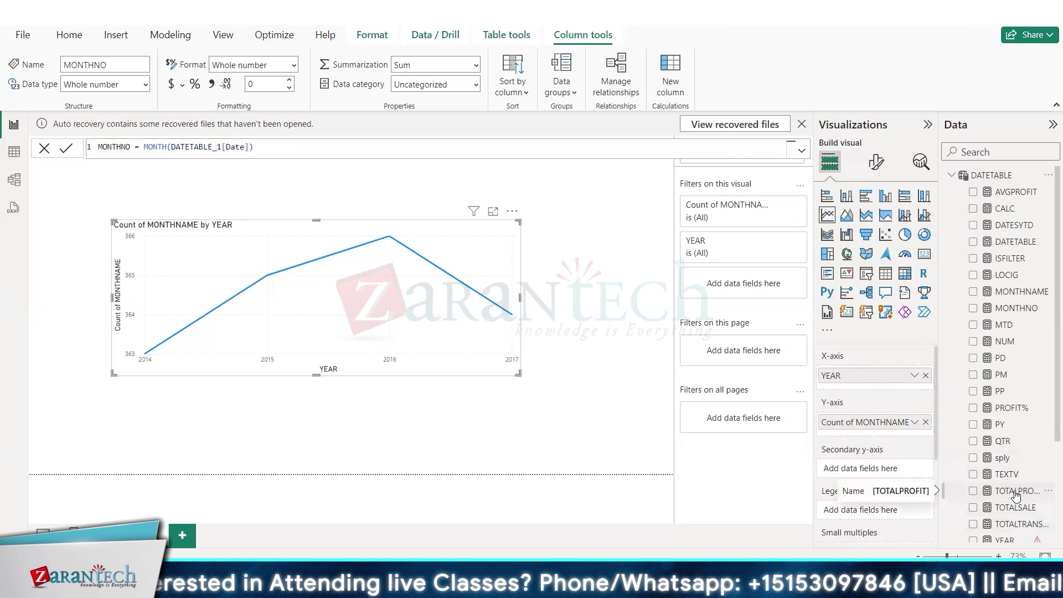
drag(886, 475, 448, 294)
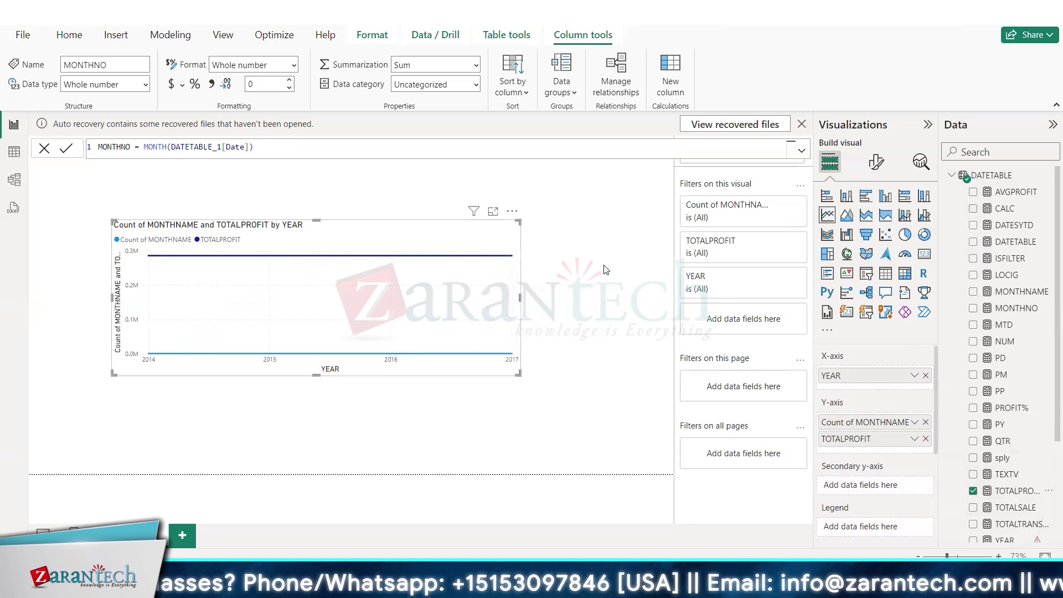
click(925, 439)
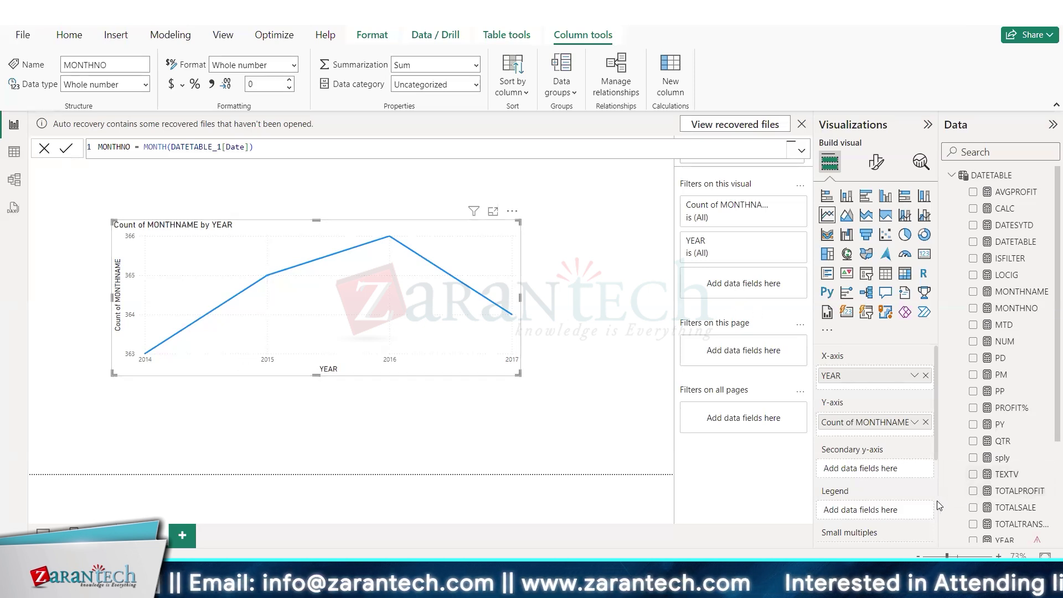
Delete the faulty YEAR measure in the DATETABLE table from the model
scroll(934, 507, down, 3)
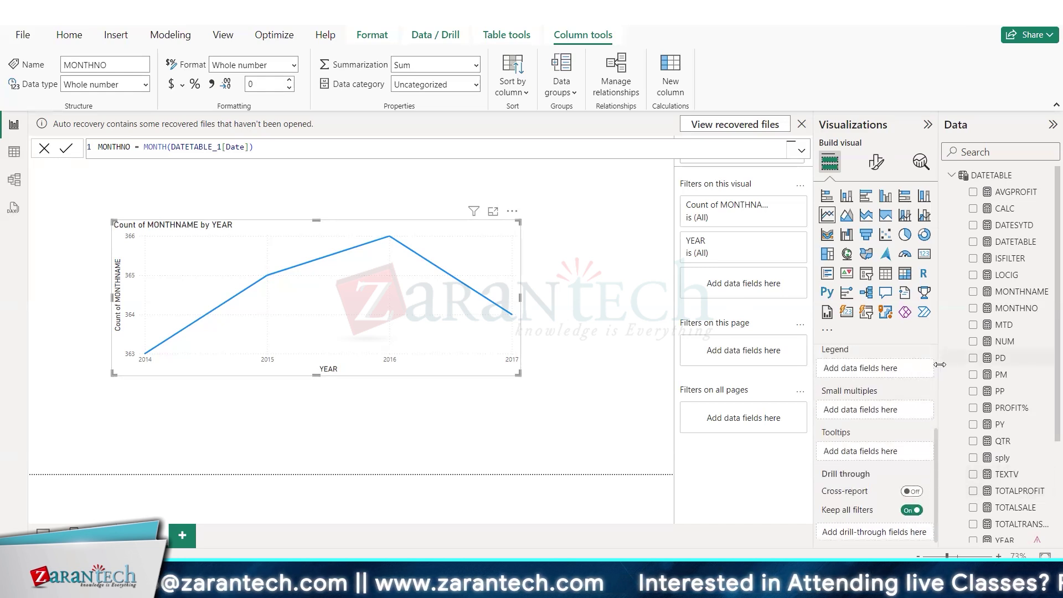
scroll(936, 365, up, 3)
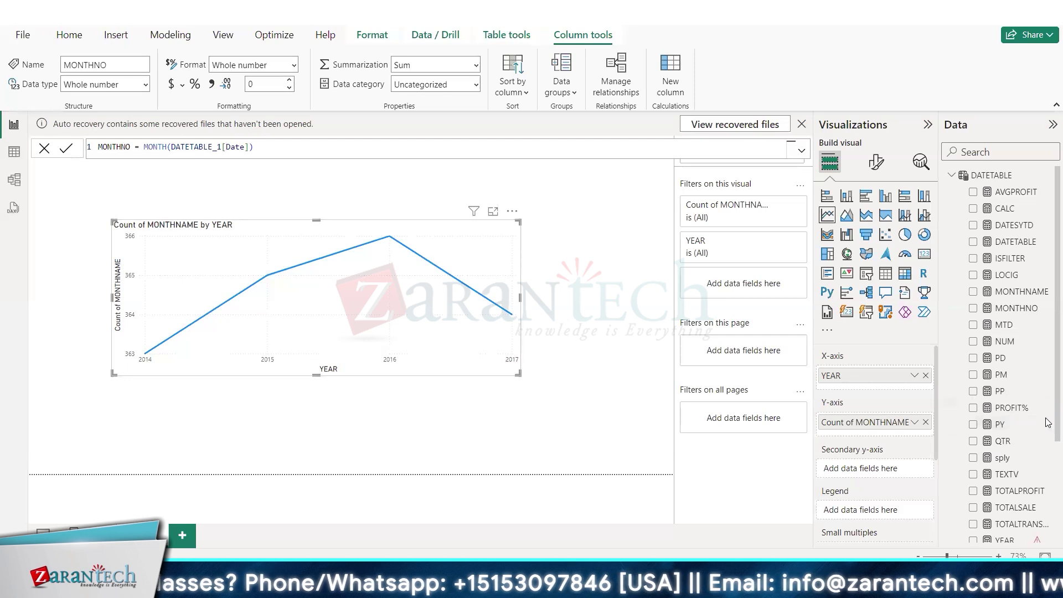
scroll(1049, 422, down, 3)
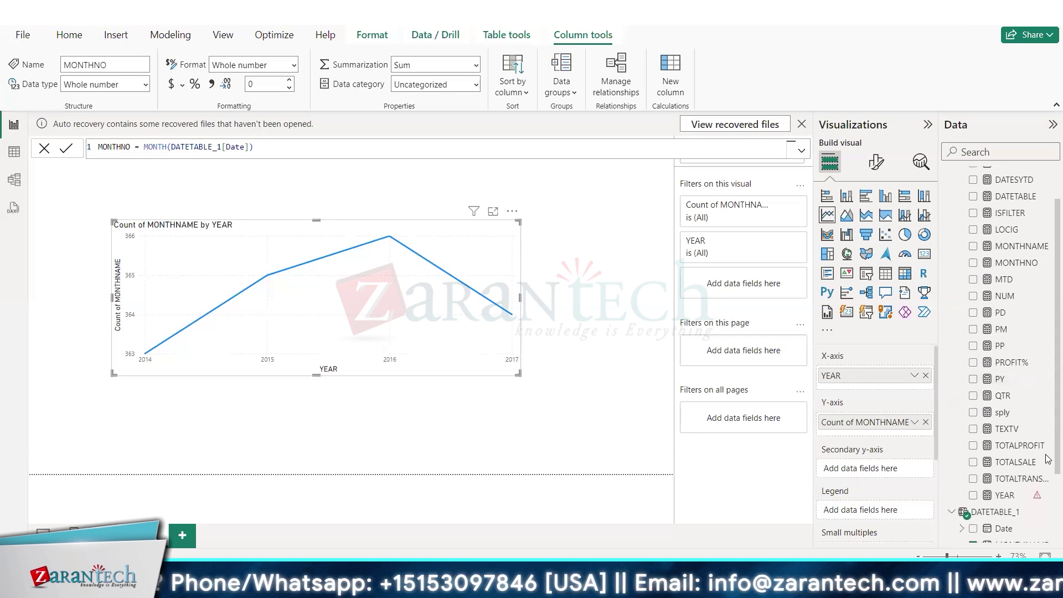
scroll(1049, 462, down, 1)
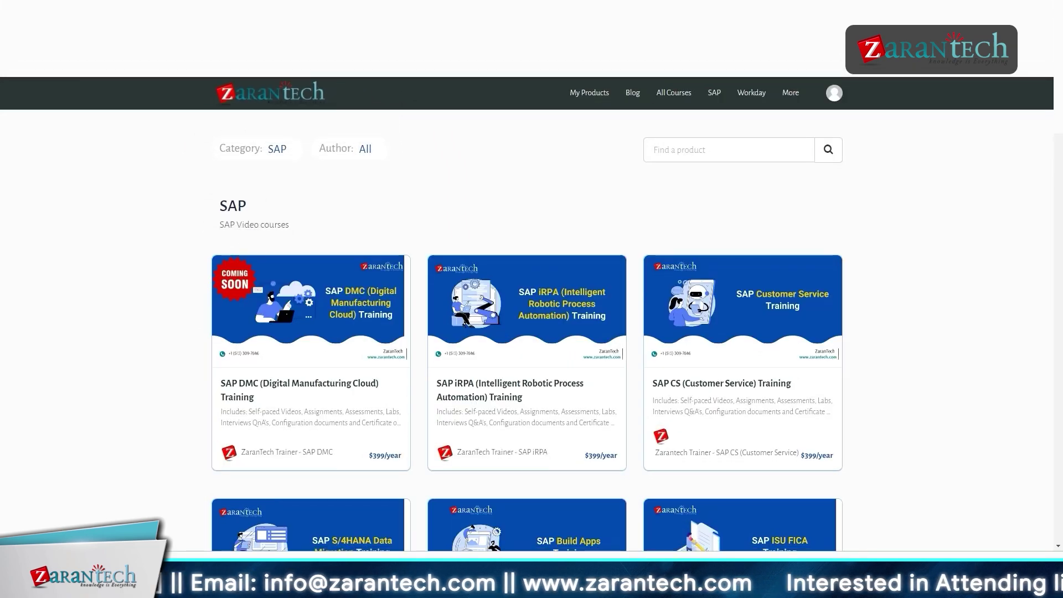
scroll(527, 310, down, 1)
scroll(527, 311, down, 4)
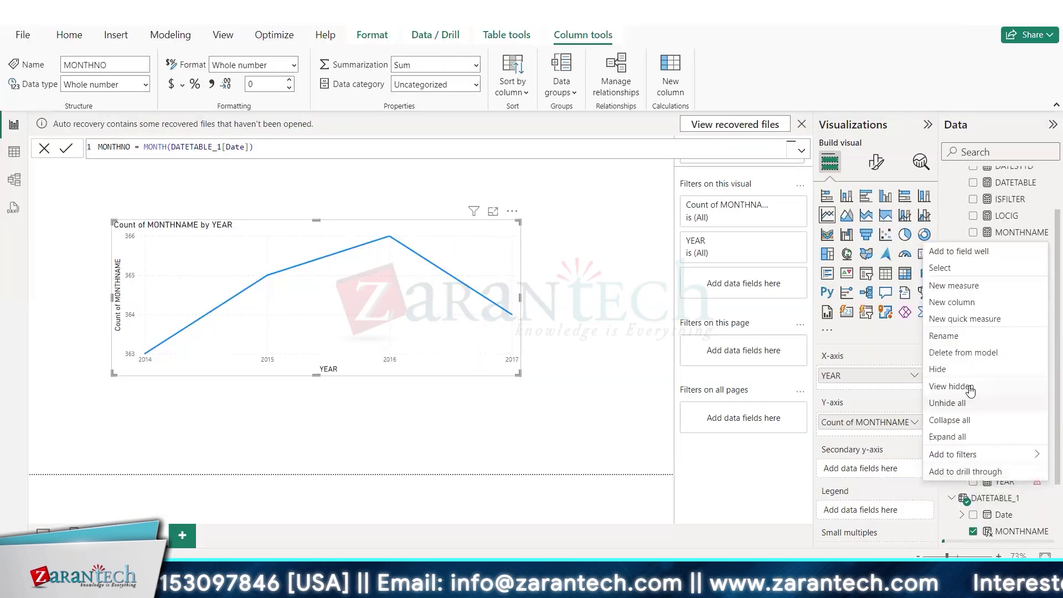
click(985, 353)
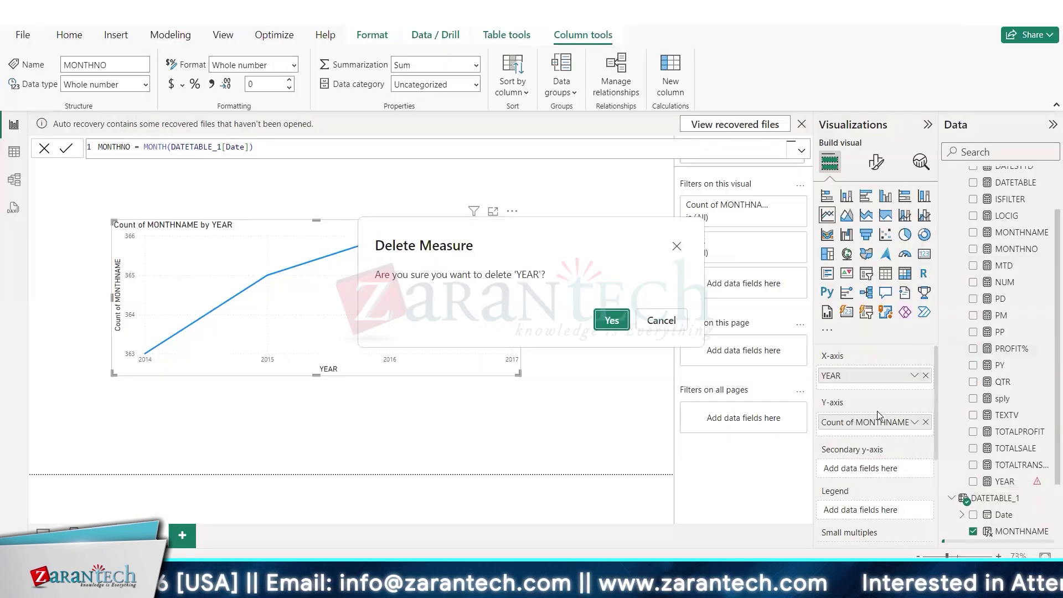
click(602, 321)
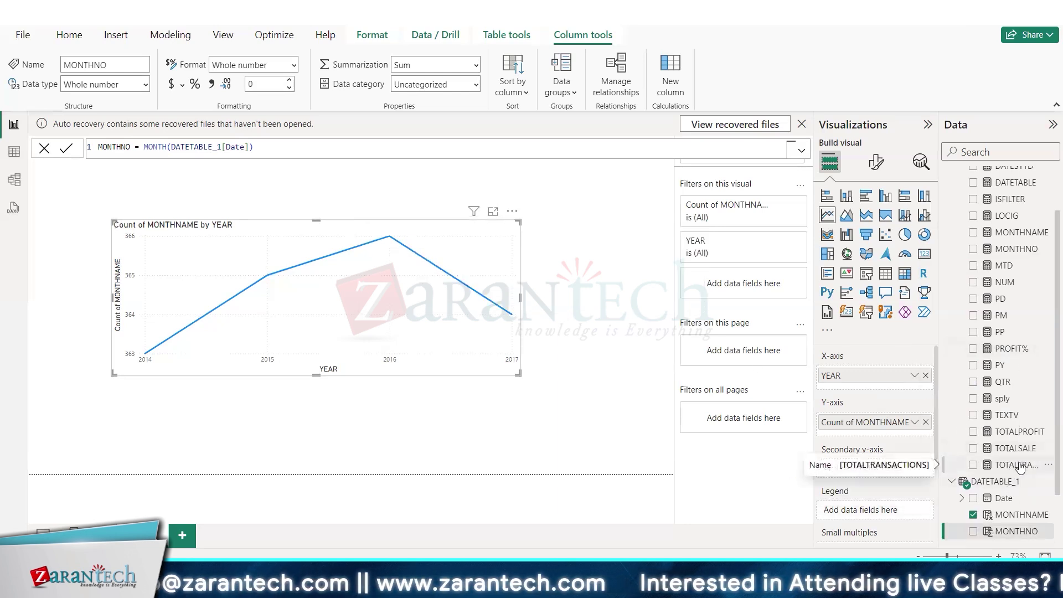
Try plotting the TOTALTRANSACTIONS measure alongside MONTHNAME in the line chart, and remove it again
drag(1021, 464, 424, 316)
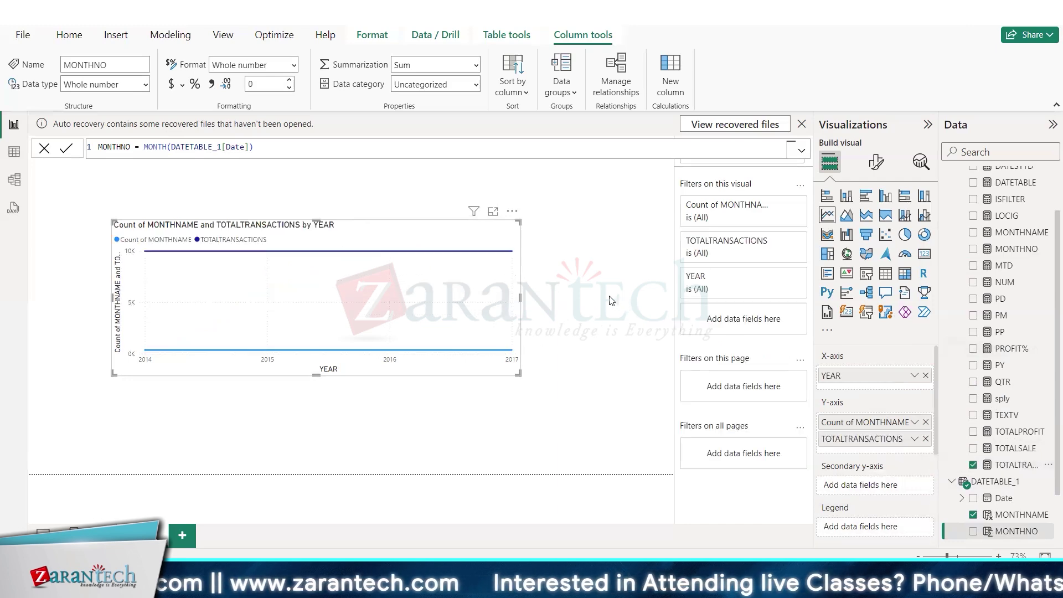
click(925, 439)
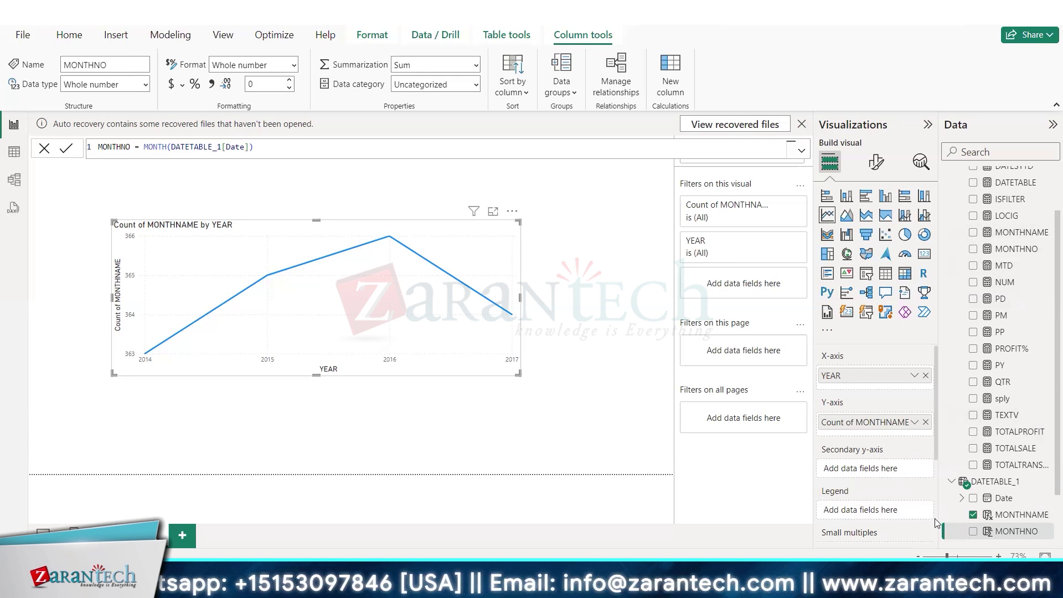
Remove YEAR from the line chart's X-axis and try placing the TOTALSALE measure there
scroll(935, 519, down, 1)
scroll(935, 518, down, 3)
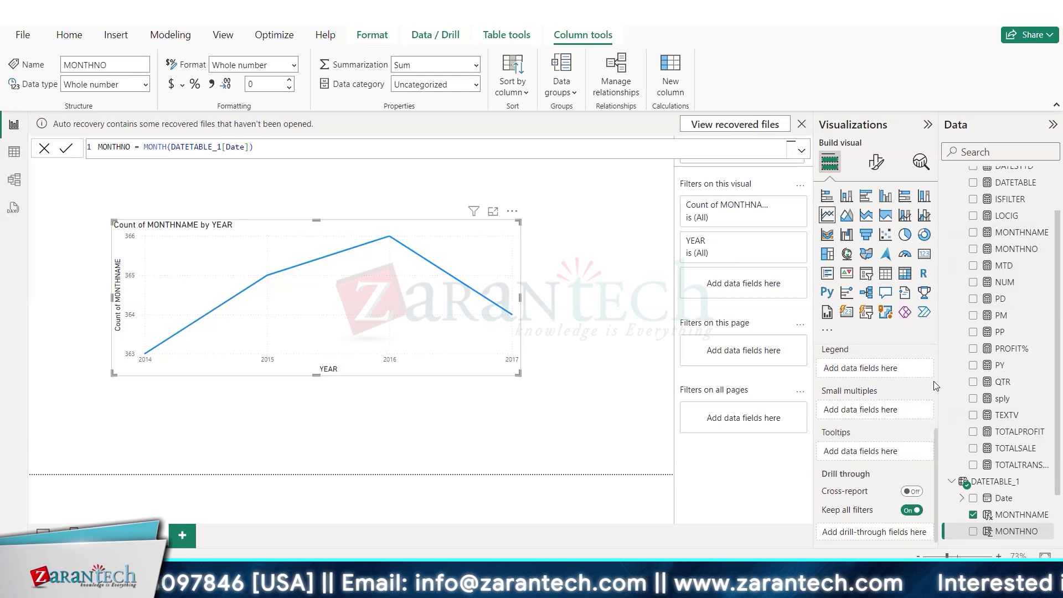
scroll(936, 382, up, 4)
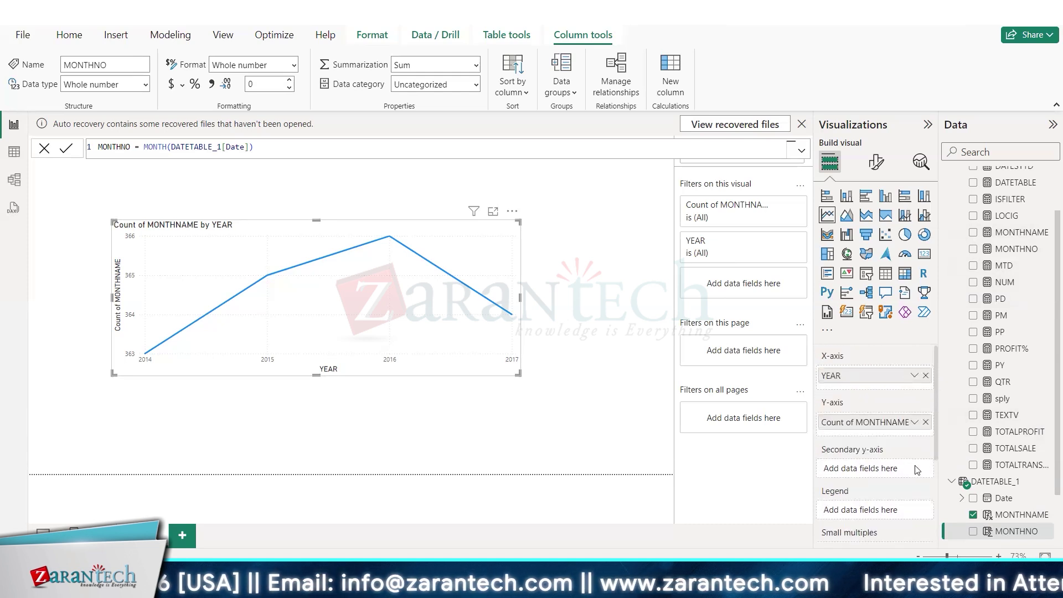
click(926, 376)
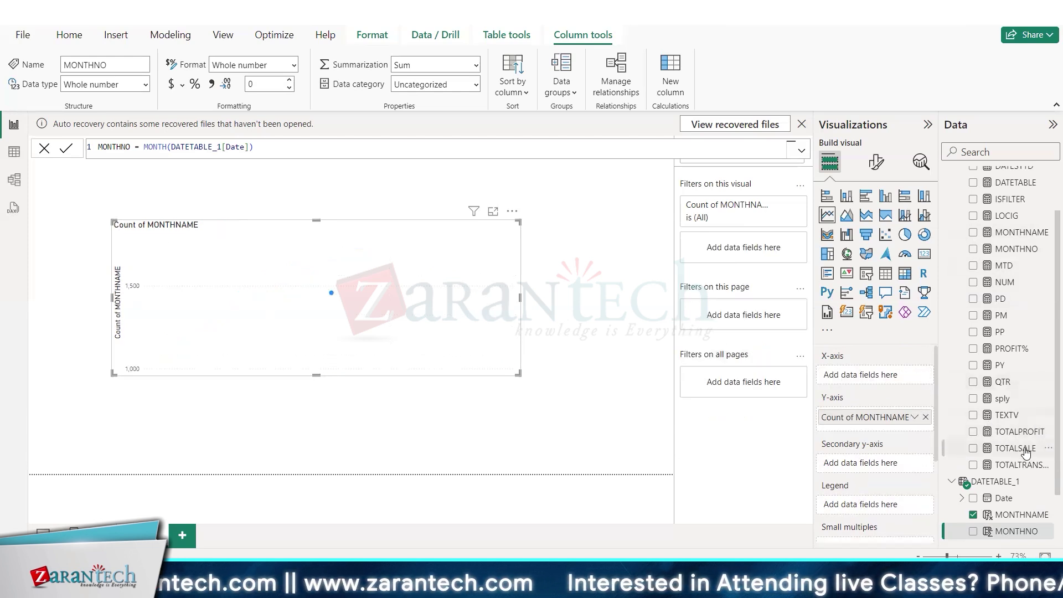
drag(1026, 451, 896, 382)
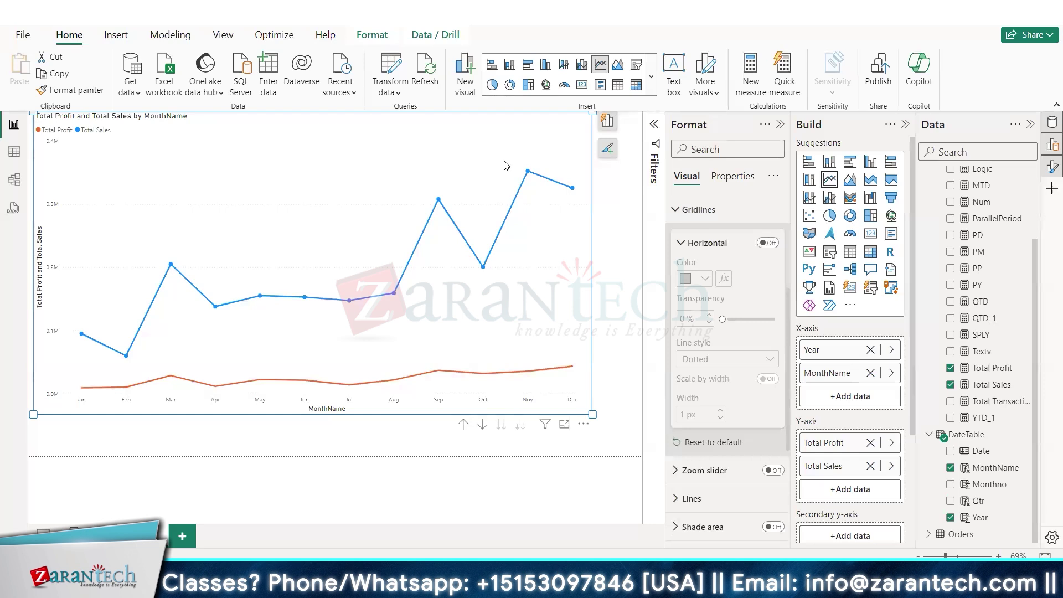
Delete the line chart of Total Profit and Total Sales by MonthName from the report page
key(Delete)
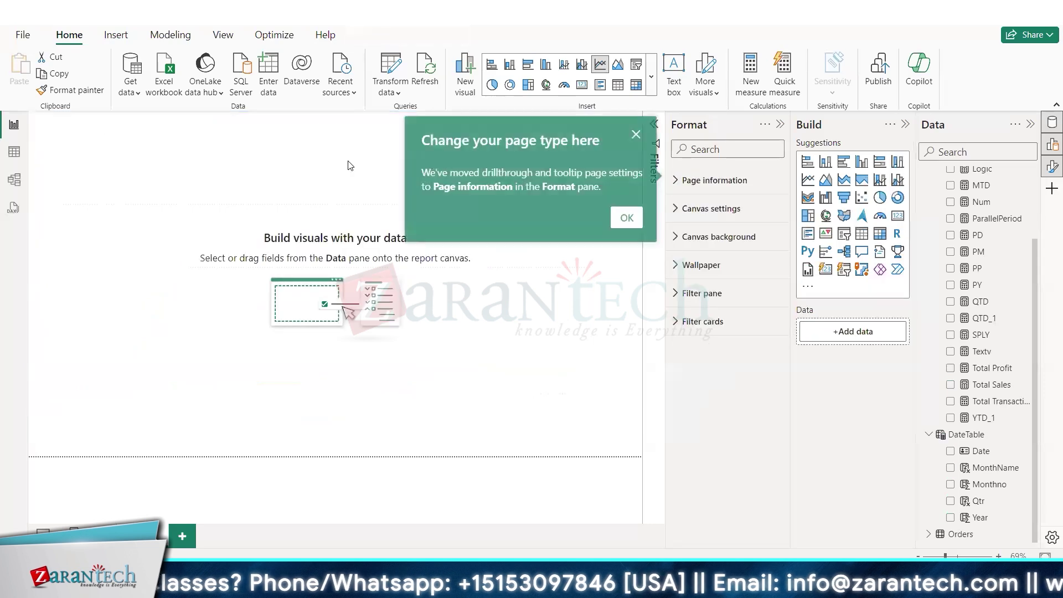
click(396, 212)
click(650, 135)
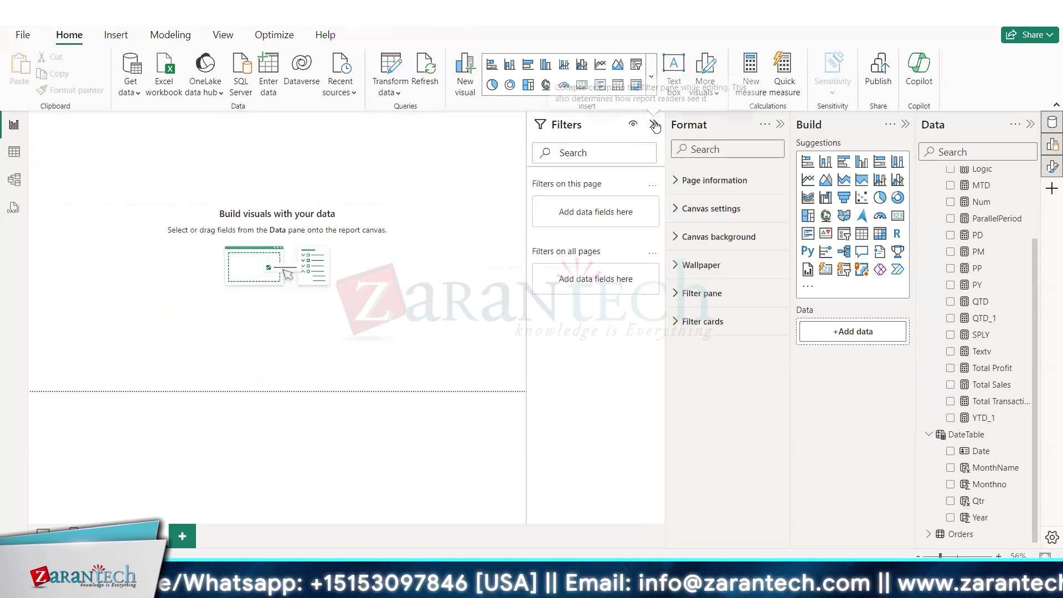
click(656, 125)
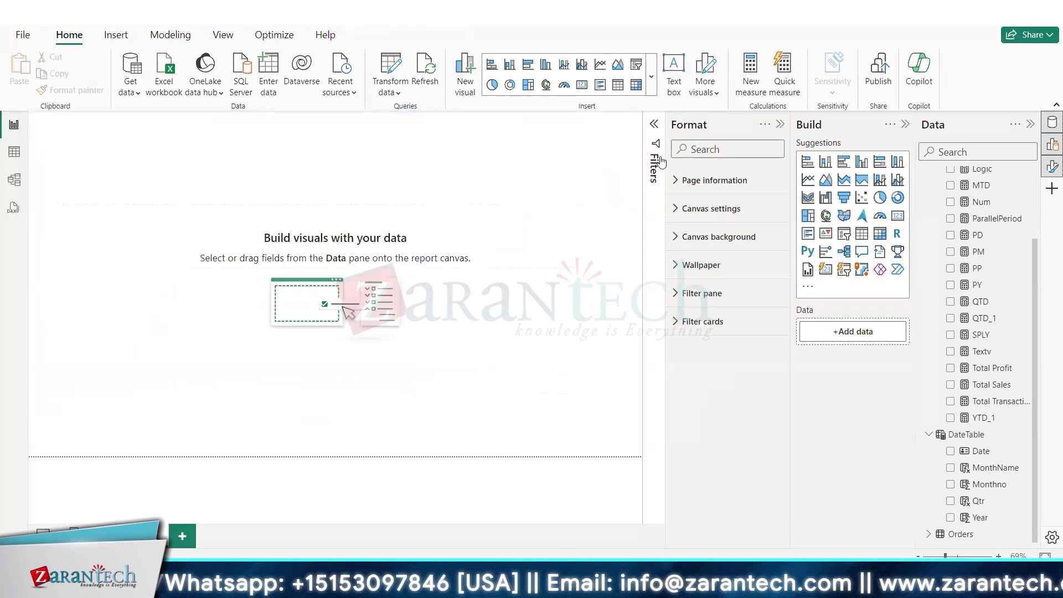
Insert a new line chart, enlarge it and centre it on the report page
click(808, 180)
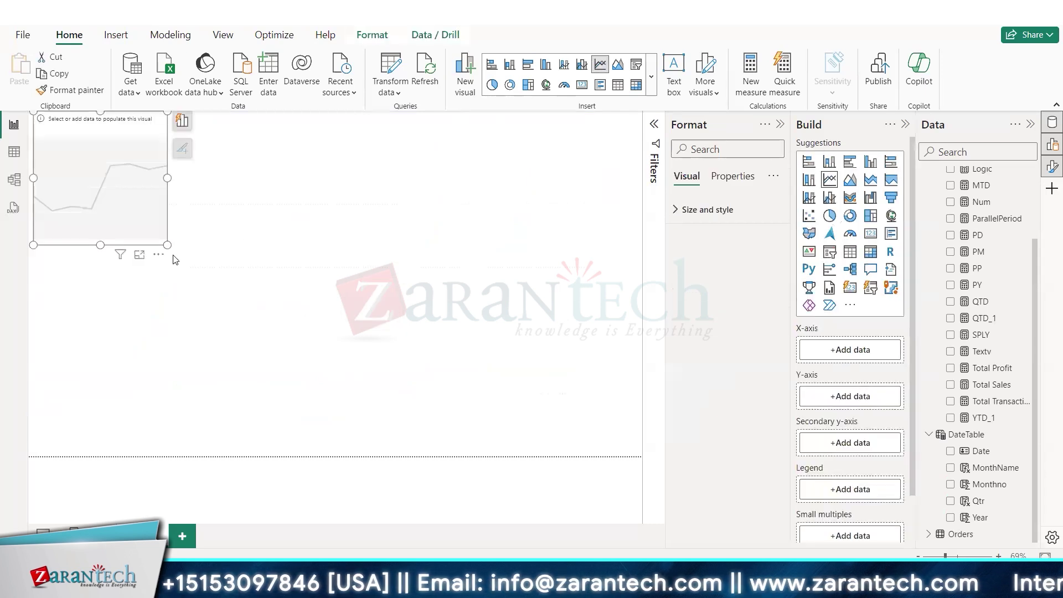
drag(167, 245, 488, 365)
drag(311, 233, 377, 262)
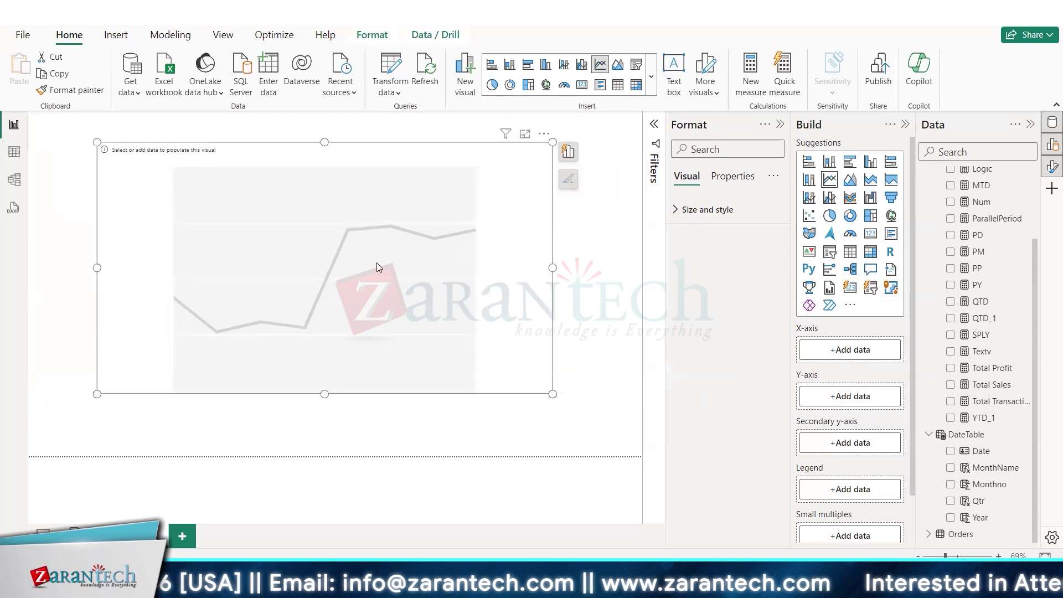
Assign Year from DateTable to the line chart's X-axis and dismiss the visual suggestions
scroll(1014, 350, up, 3)
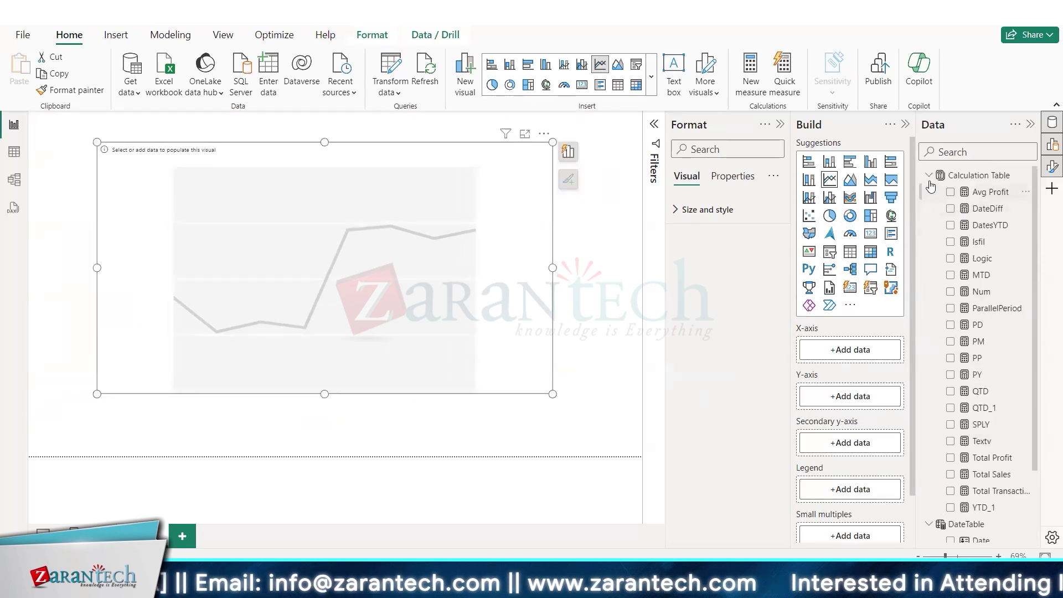
click(929, 176)
click(929, 192)
click(929, 192)
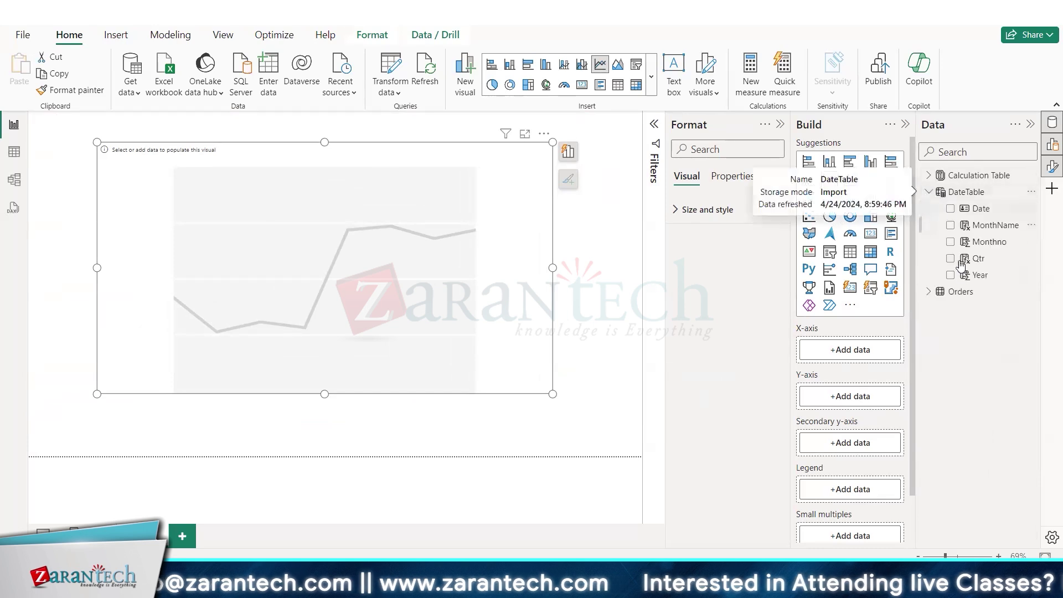
drag(979, 274, 400, 210)
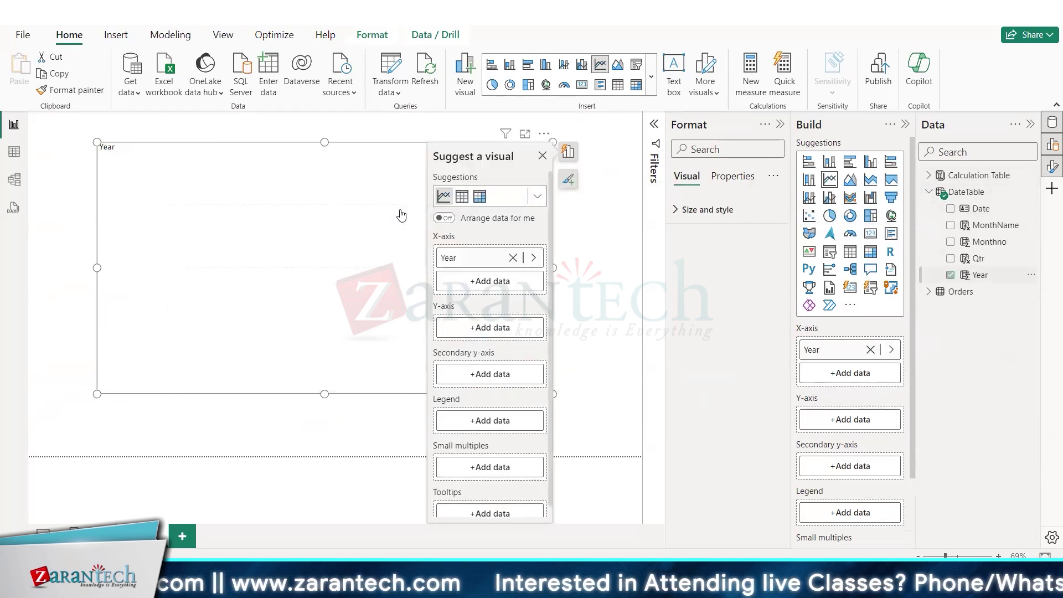
click(541, 157)
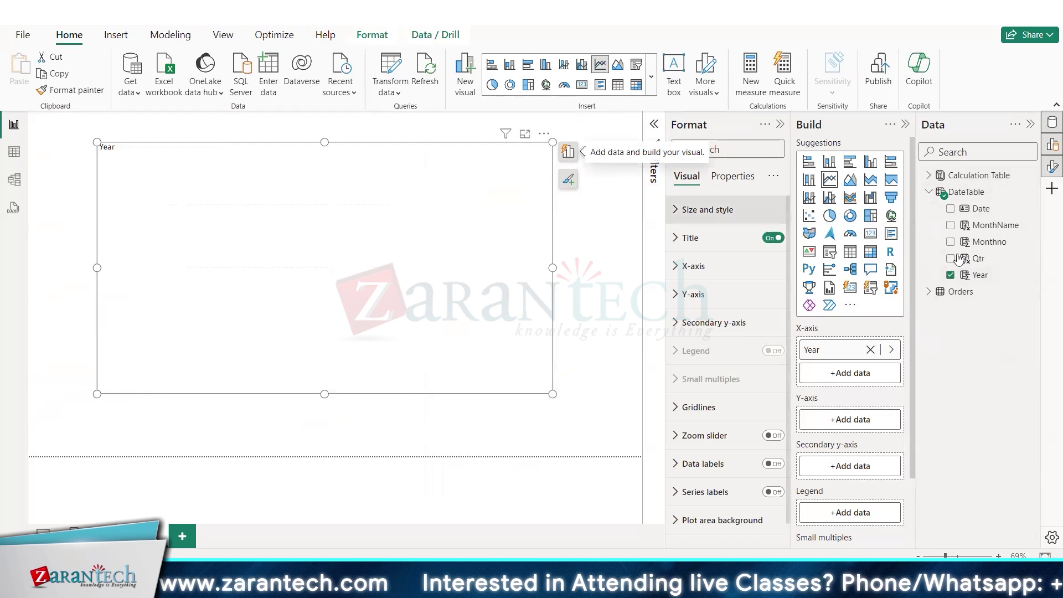
Add MonthName to the line chart and move it from the legend to the X-axis beneath Year
drag(991, 231, 432, 186)
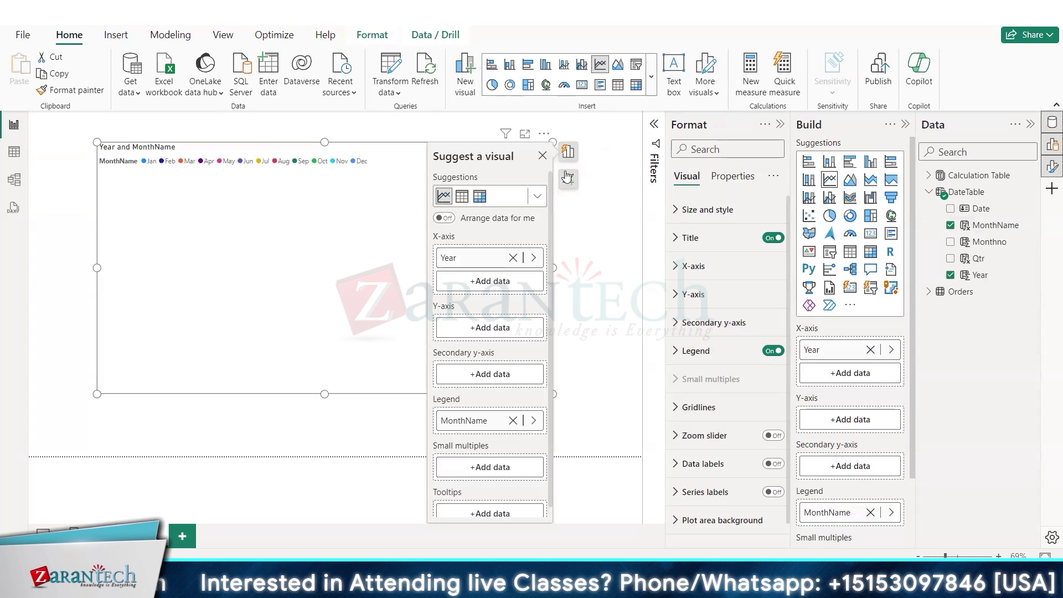
click(544, 155)
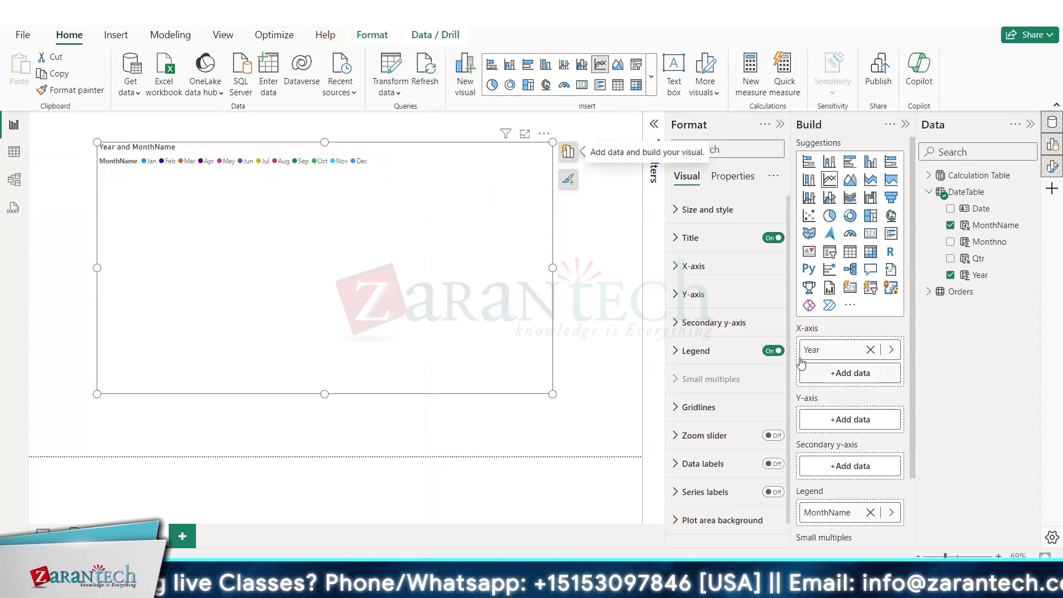
scroll(886, 372, down, 2)
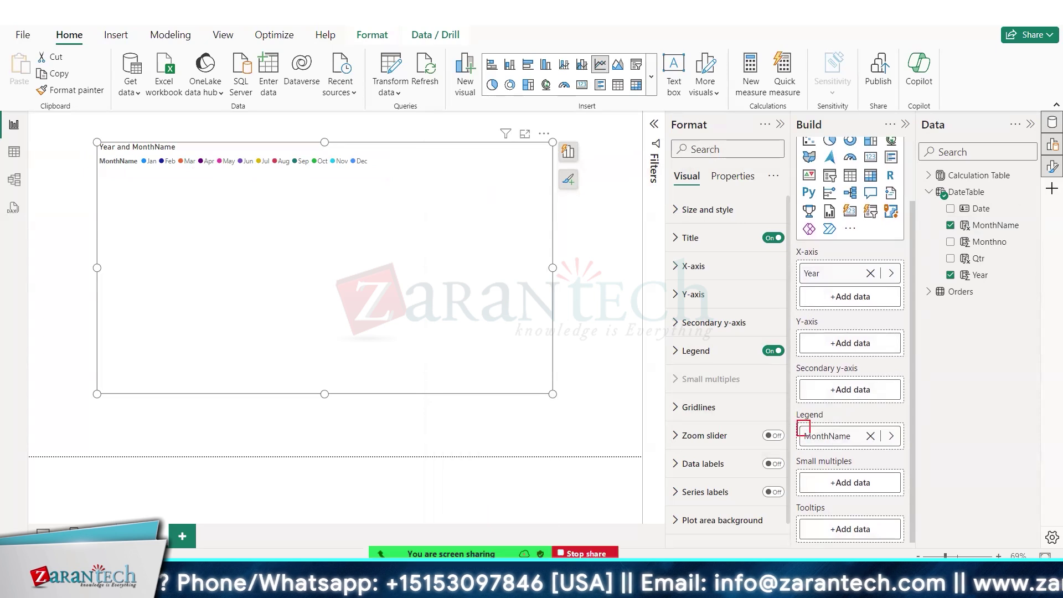
drag(811, 436, 906, 455)
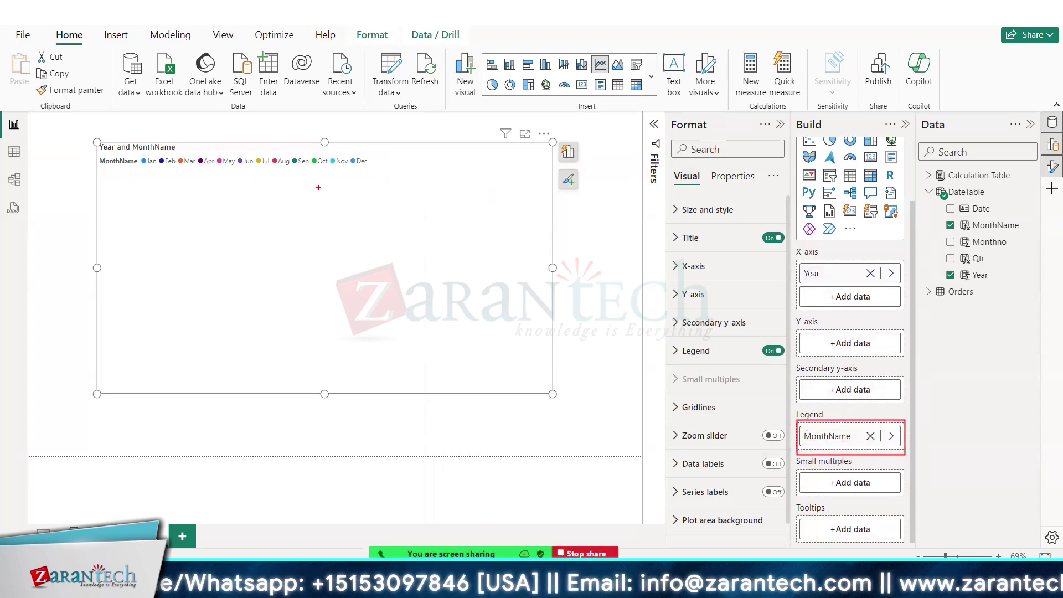
mouse_move(831, 437)
mouse_down()
mouse_move(843, 276)
mouse_move(844, 300)
mouse_up()
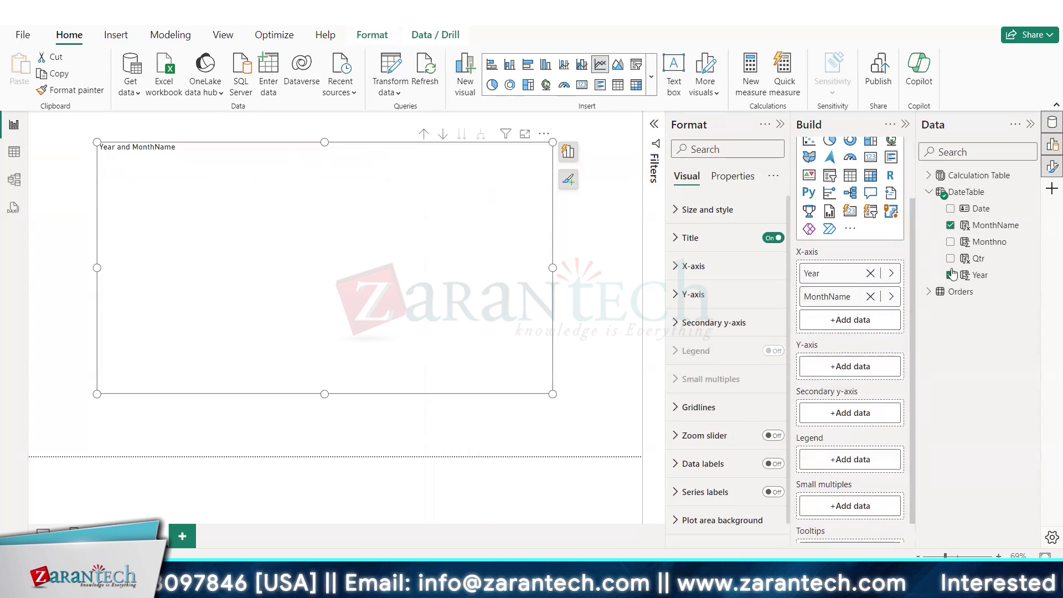
Plot the Total Sales measure from Calculation Table on the line chart's Y-axis
click(929, 191)
click(929, 175)
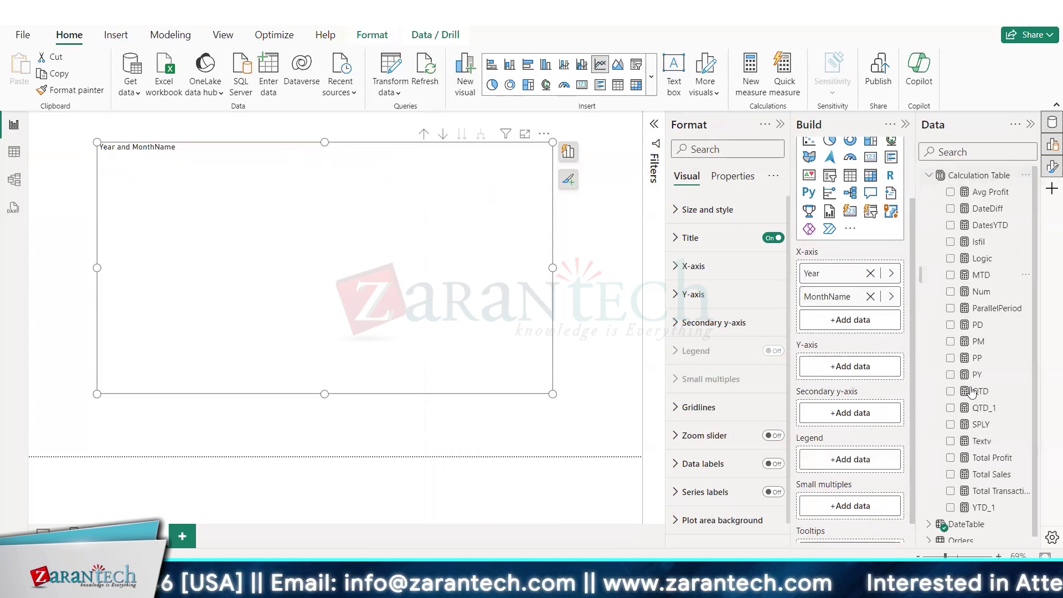
drag(977, 475, 397, 289)
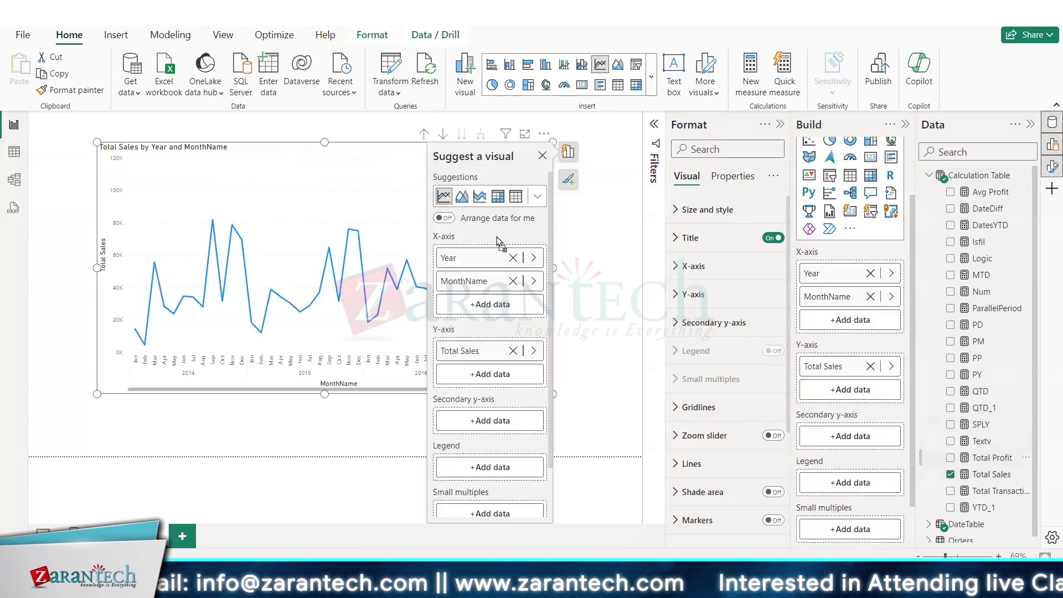
Add the Total Profit measure to the line chart's Y-axis, dismiss the visual suggestions and drill up to the Year level
drag(497, 237, 332, 201)
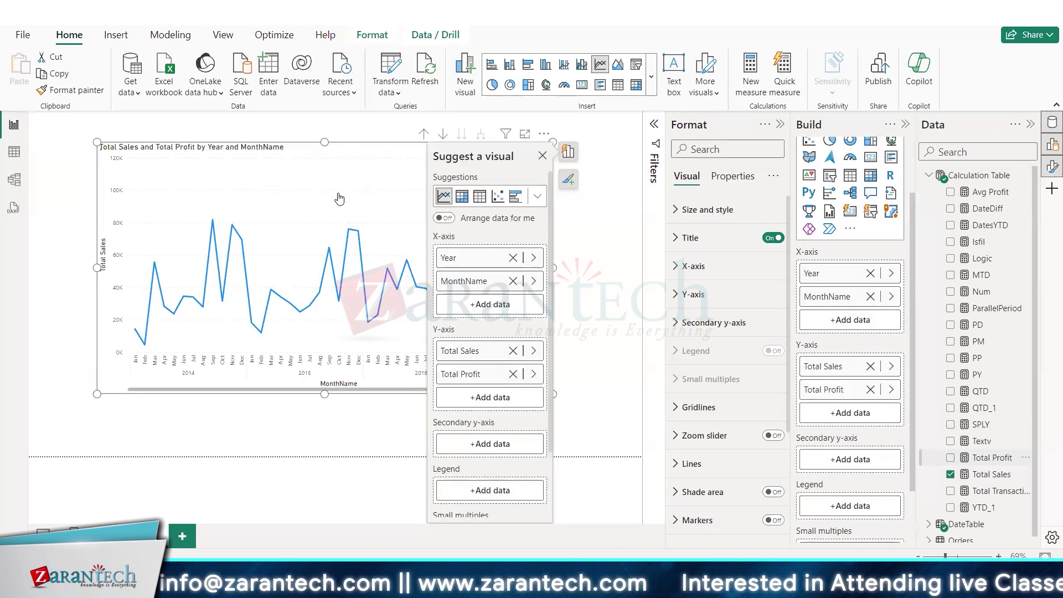
click(543, 158)
click(423, 134)
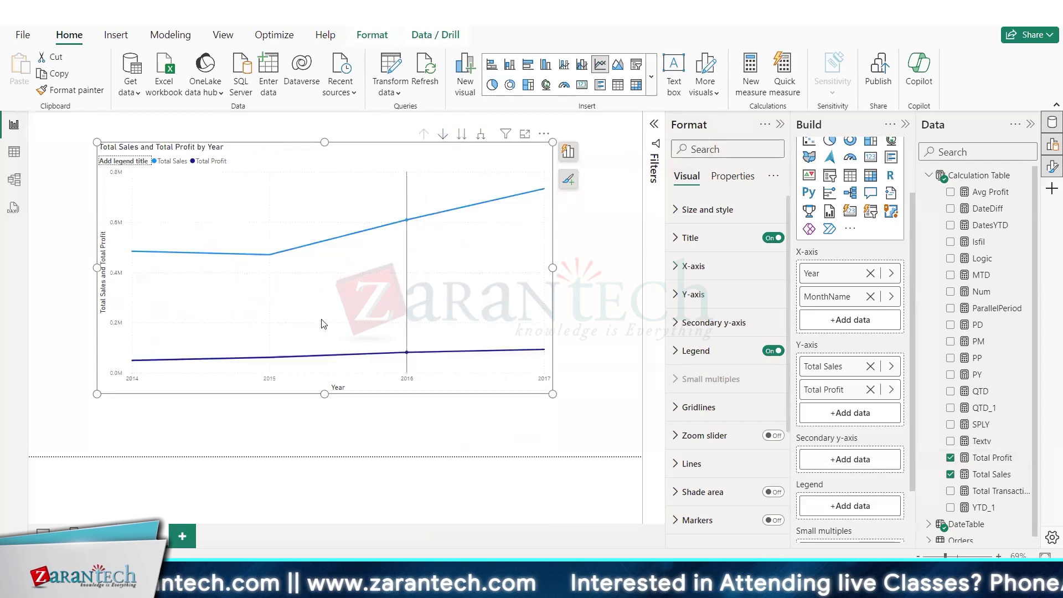
Switch the line chart to the MonthName hierarchy level and enlarge it to nearly fill the page
click(443, 137)
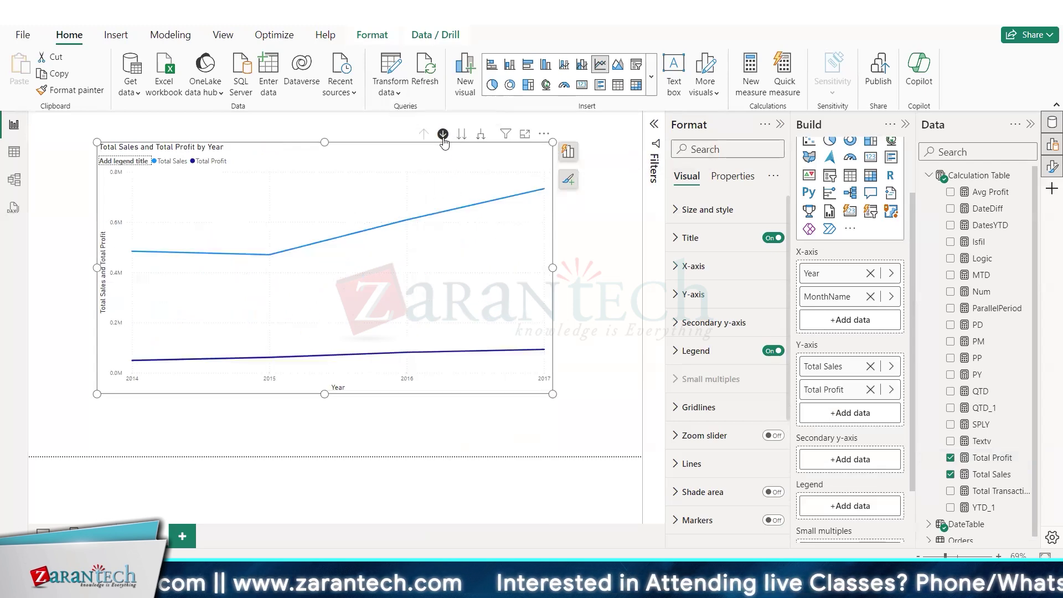
click(460, 136)
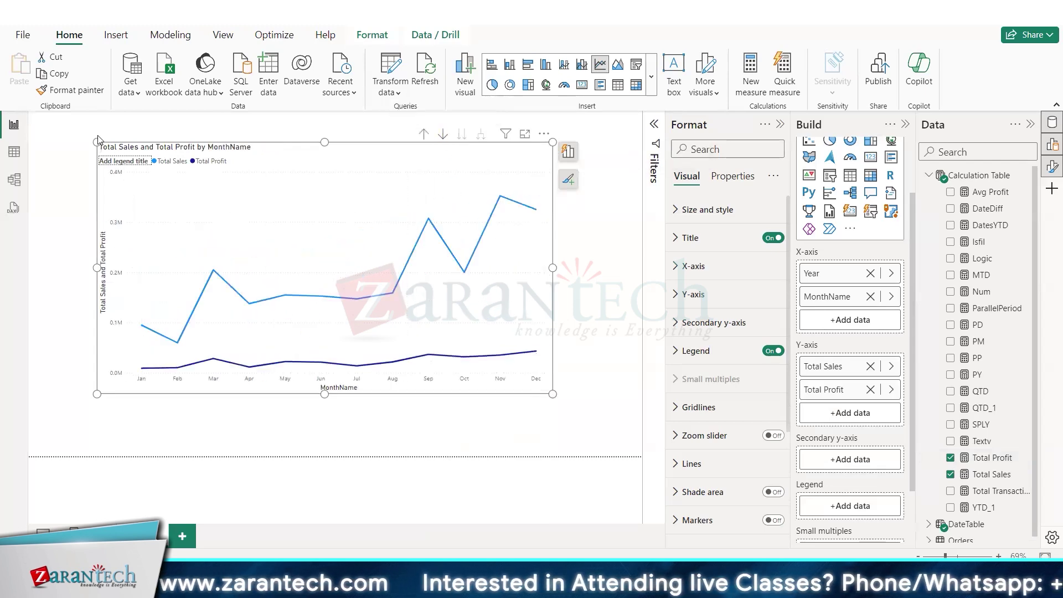
drag(87, 136, 48, 121)
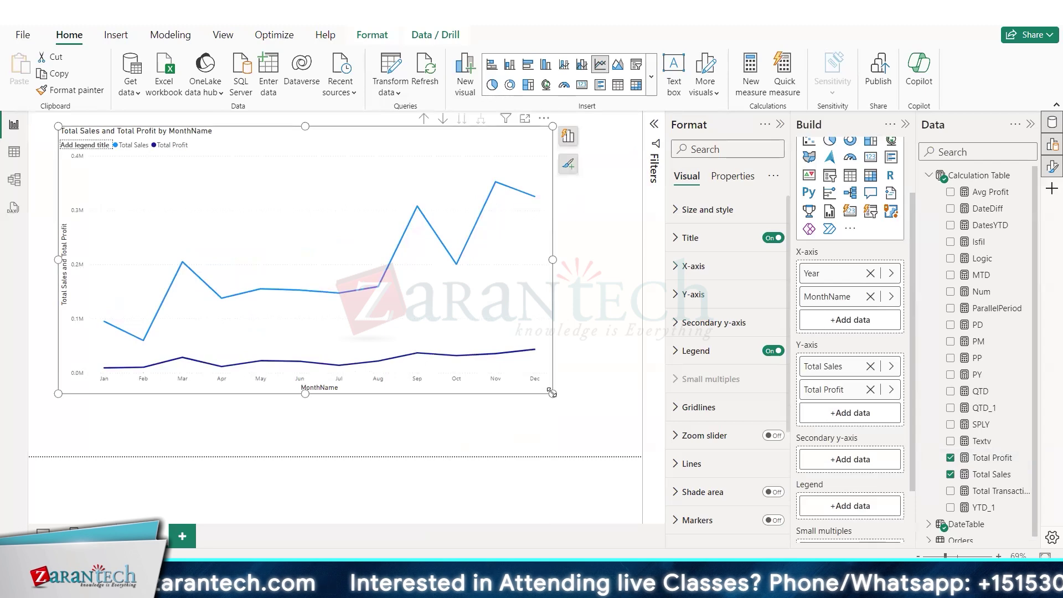
drag(552, 393, 613, 431)
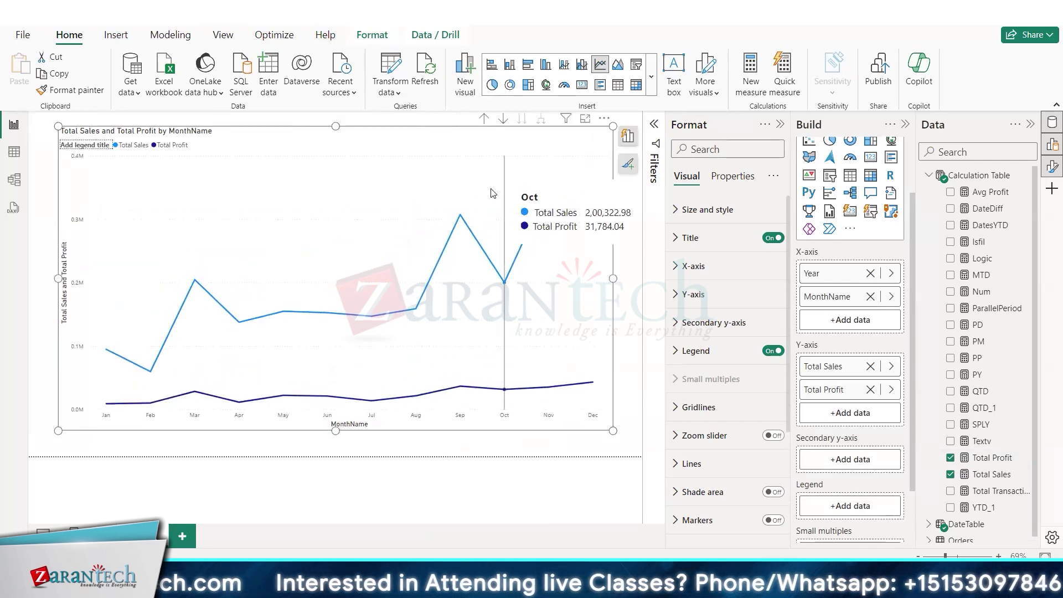
Add a new report page and insert a line chart, enlarged and centred on the canvas
click(182, 537)
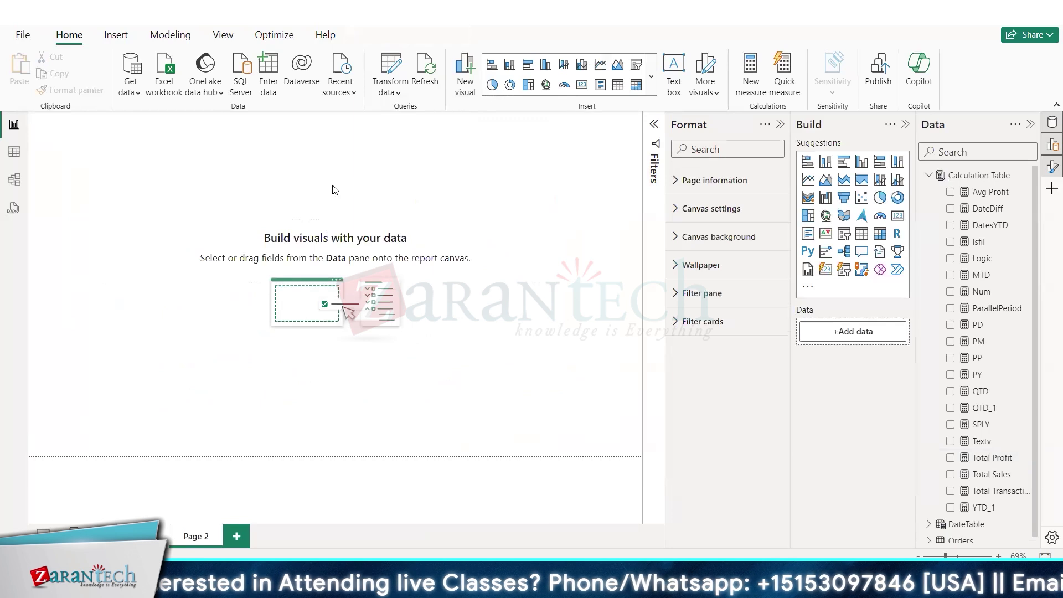
click(809, 180)
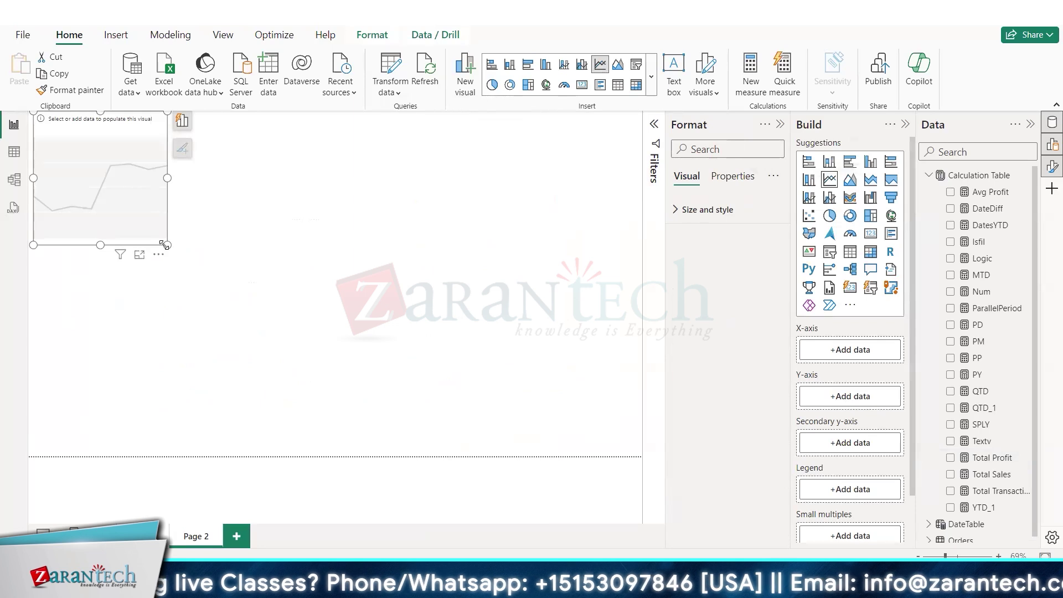
drag(165, 245, 500, 389)
drag(314, 265, 356, 286)
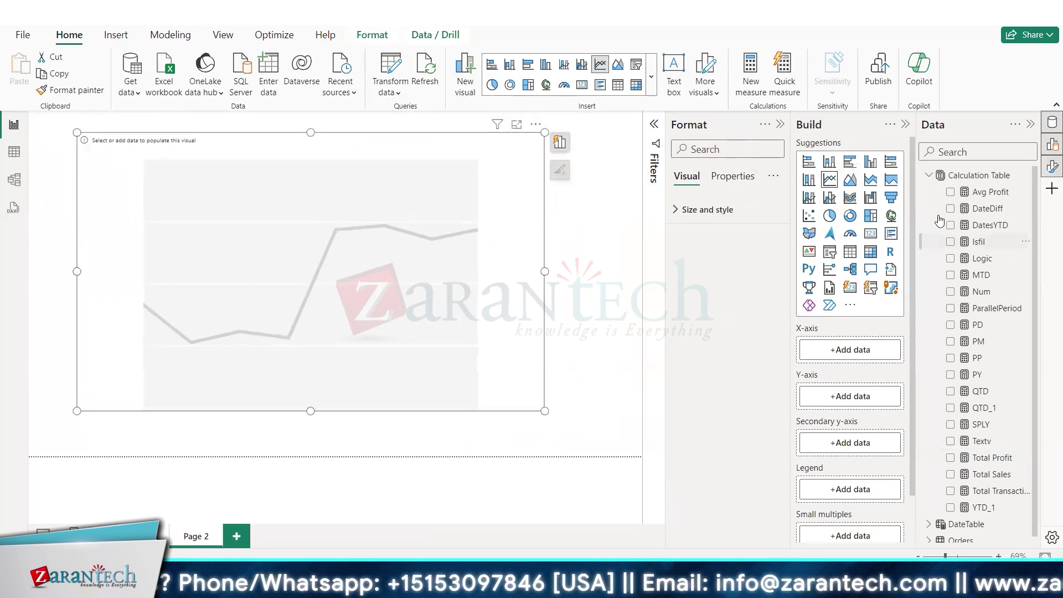
Assign Year and MonthName from DateTable to the new line chart's X-axis and dismiss the visual suggestions
click(929, 175)
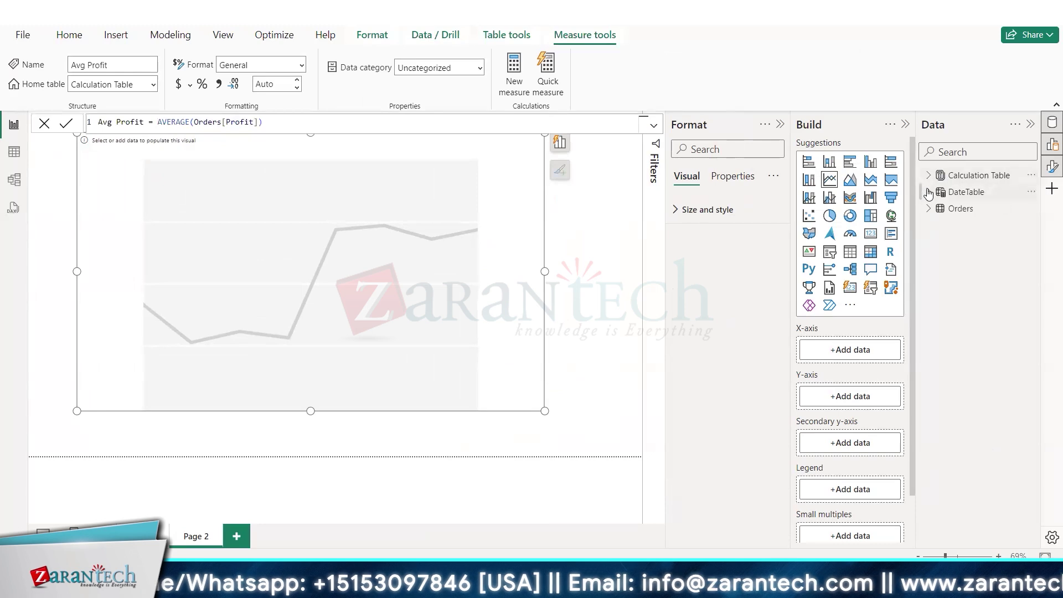
click(929, 192)
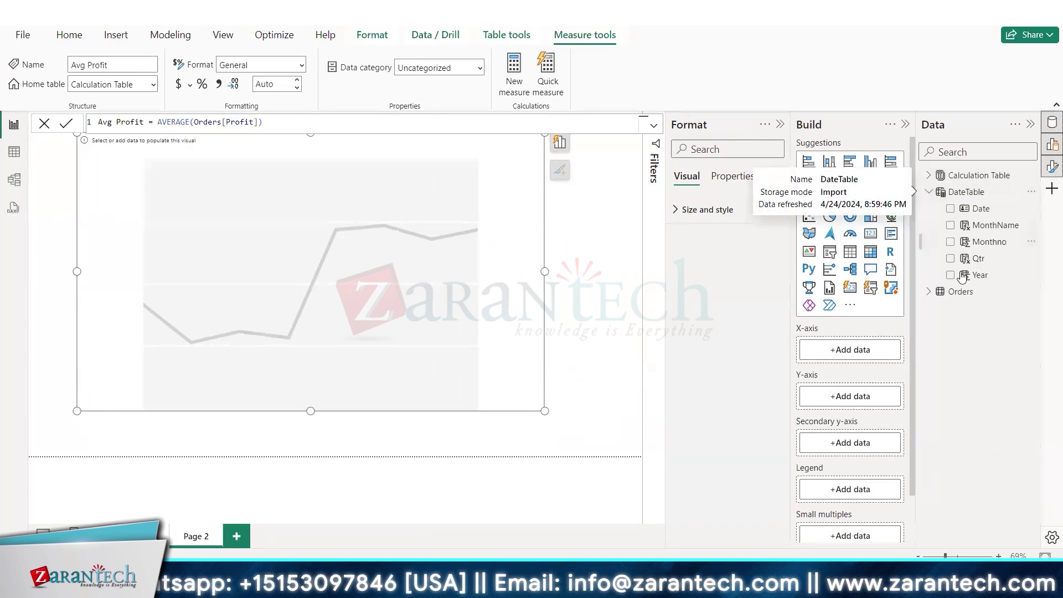
drag(978, 275, 354, 254)
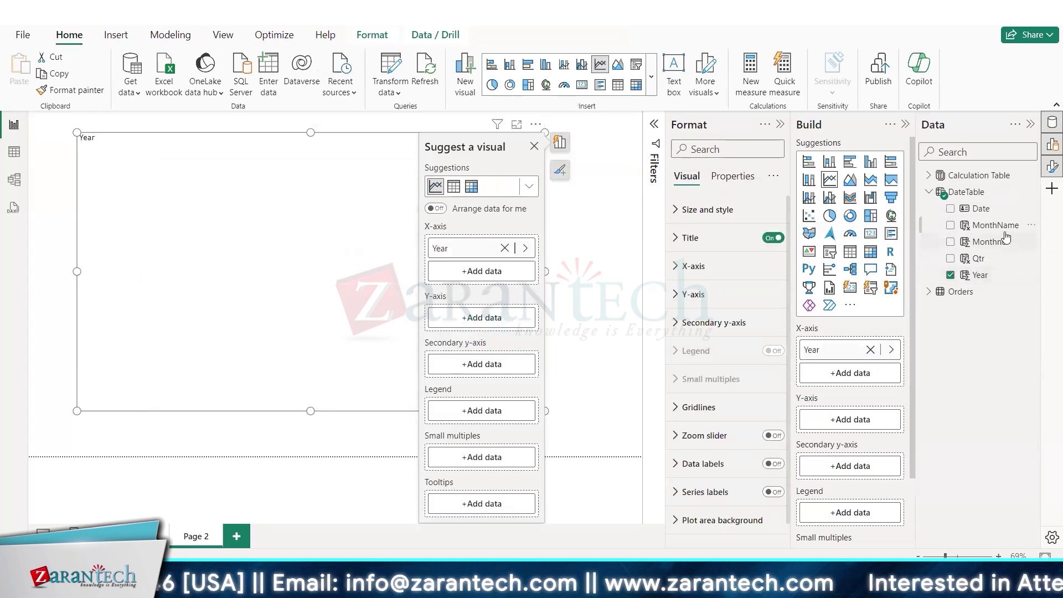
drag(997, 225, 853, 377)
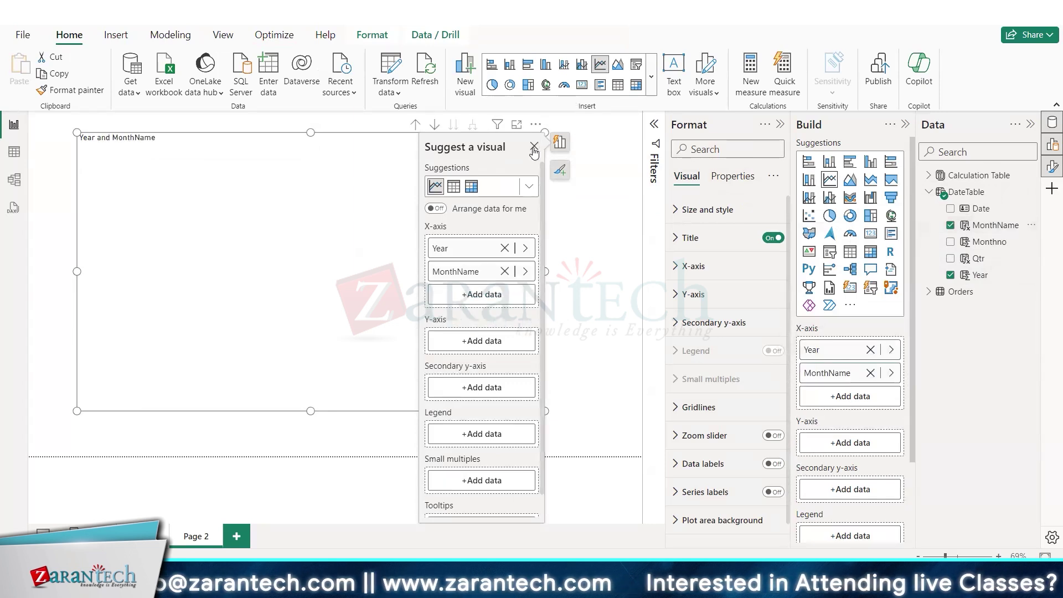
click(534, 148)
Plot Total Sales and Total Profit from Calculation Table on the line chart's Y-axis and dismiss the visual suggestions
click(929, 191)
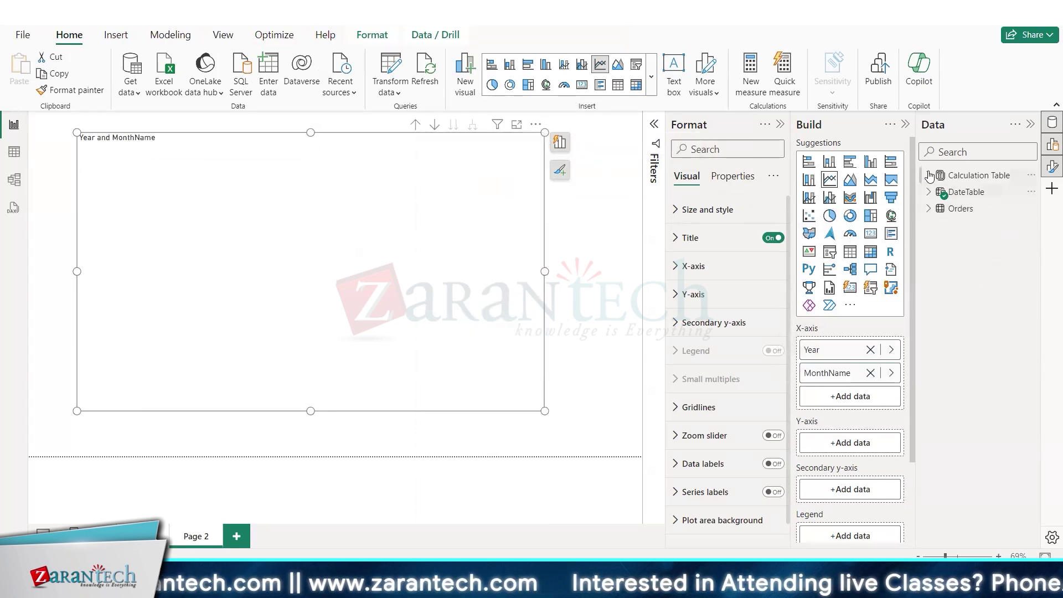
click(930, 176)
scroll(980, 446, down, 1)
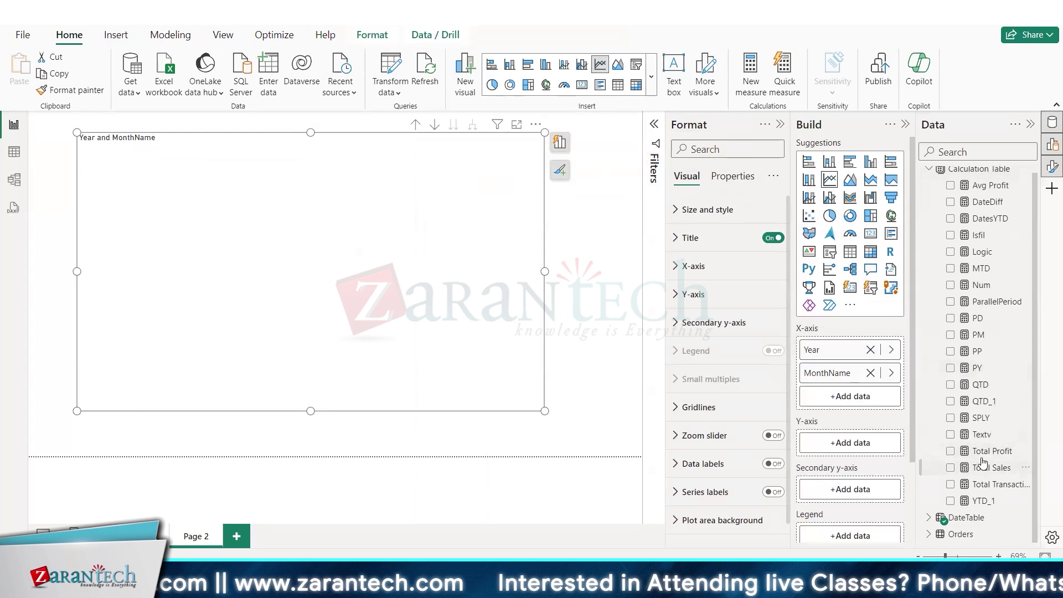
drag(982, 464, 425, 227)
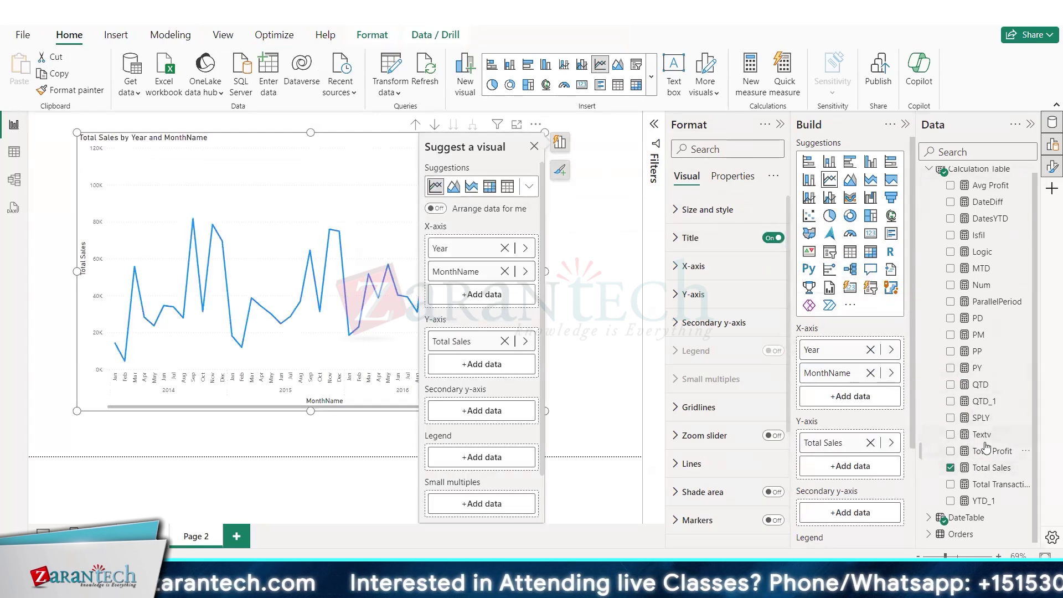
drag(986, 446, 291, 181)
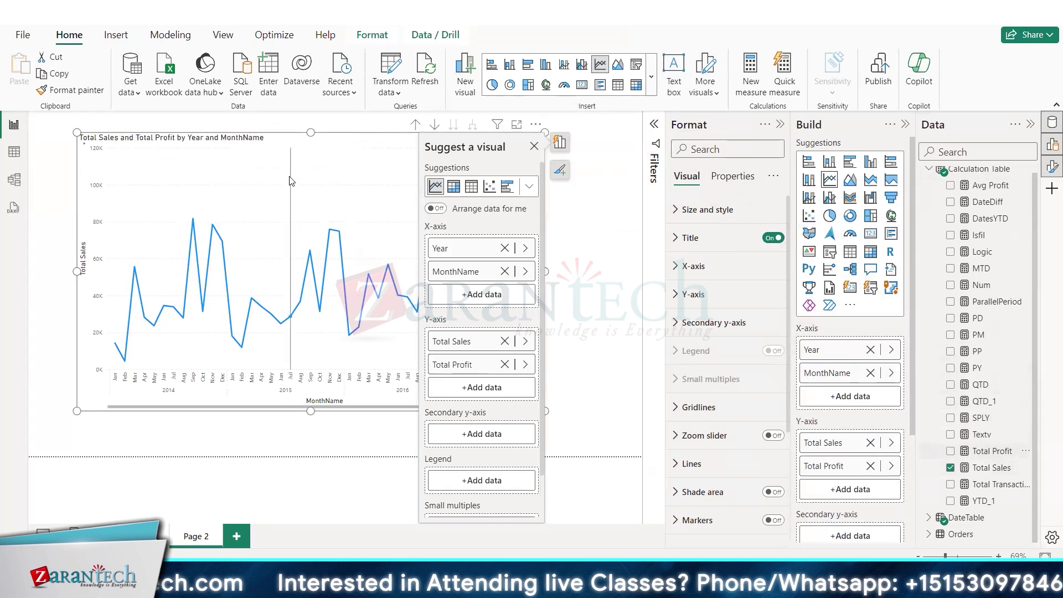
click(535, 147)
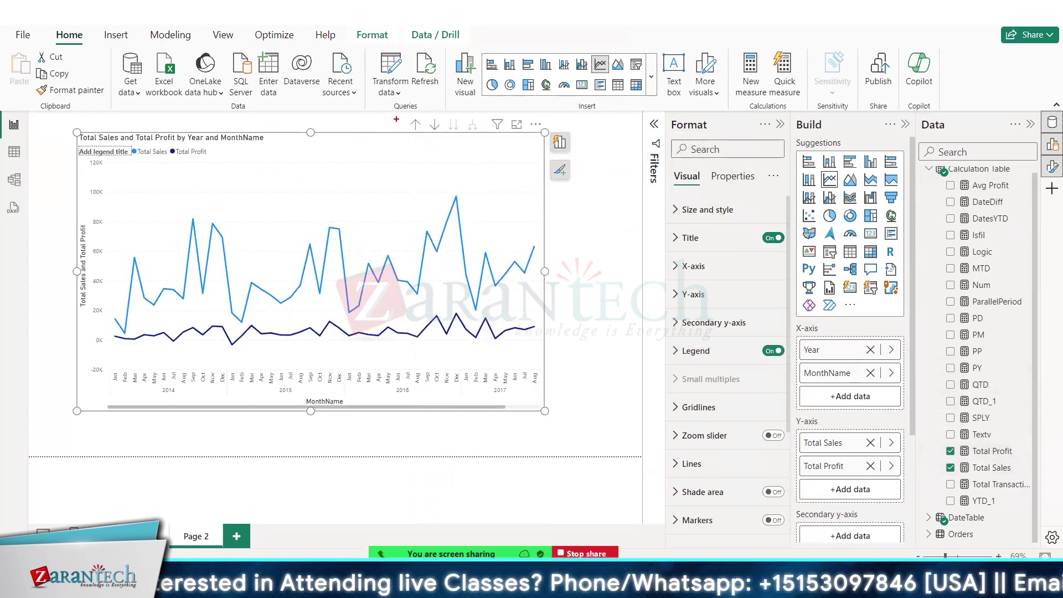
Drill the line chart up to the Year level and move it to the next hierarchy level, MonthName
drag(409, 122, 459, 138)
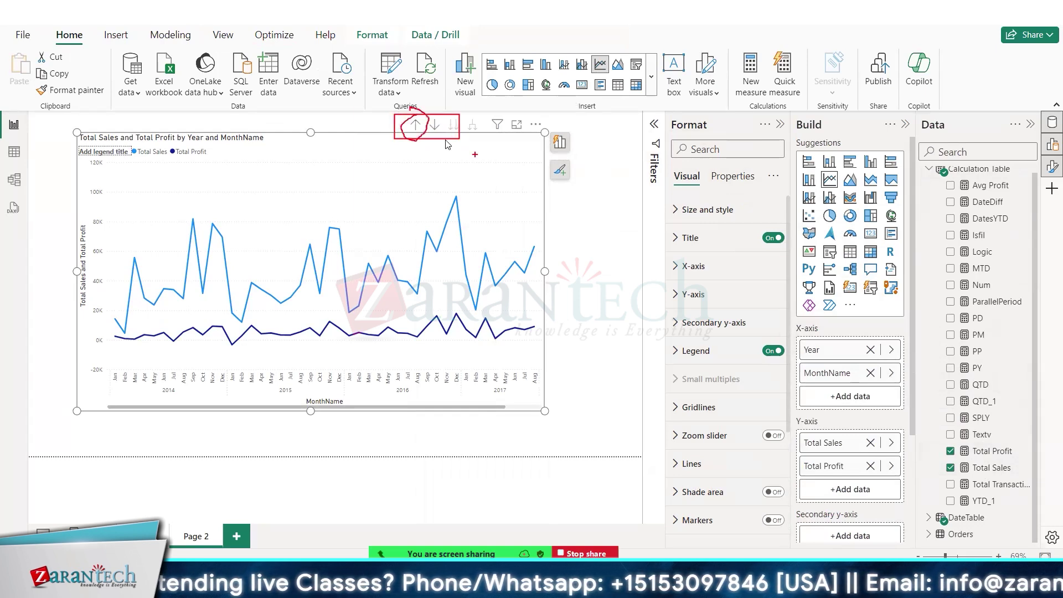
click(417, 125)
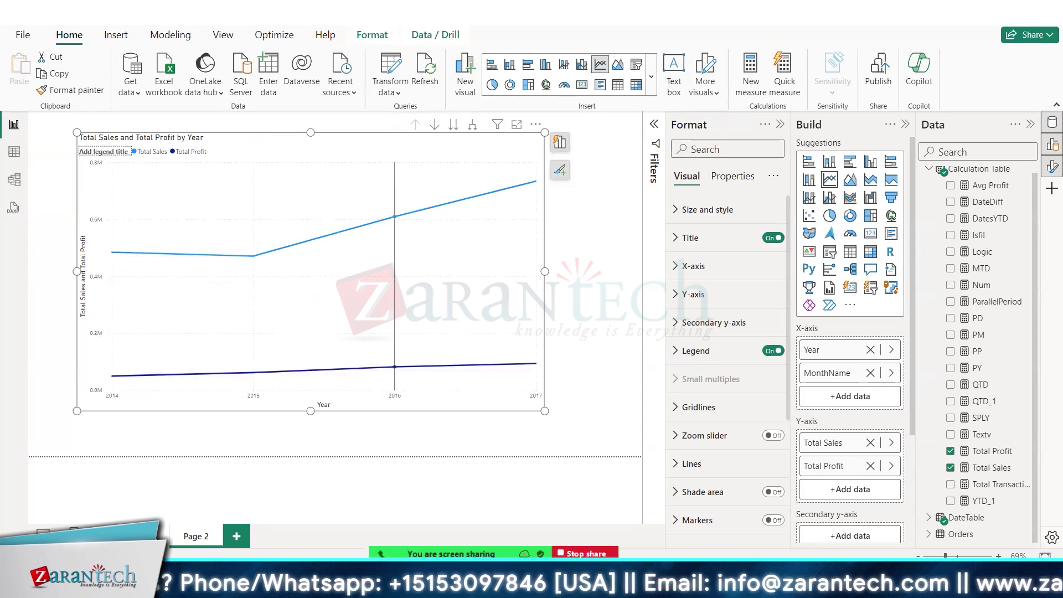
mouse_move(103, 391)
mouse_down()
mouse_move(477, 394)
mouse_move(578, 424)
mouse_up()
key(Escape)
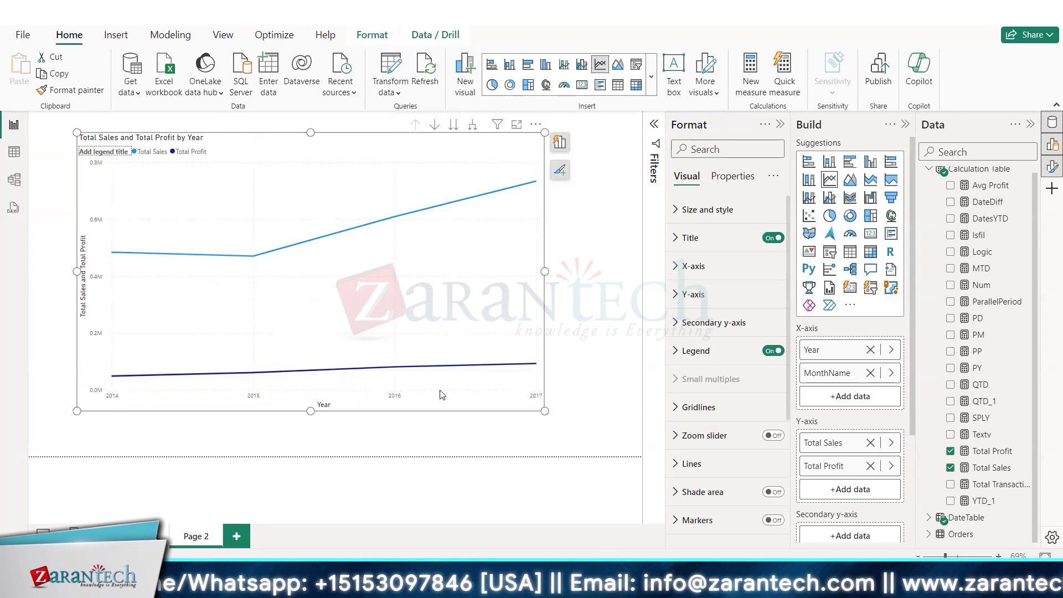
mouse_move(371, 258)
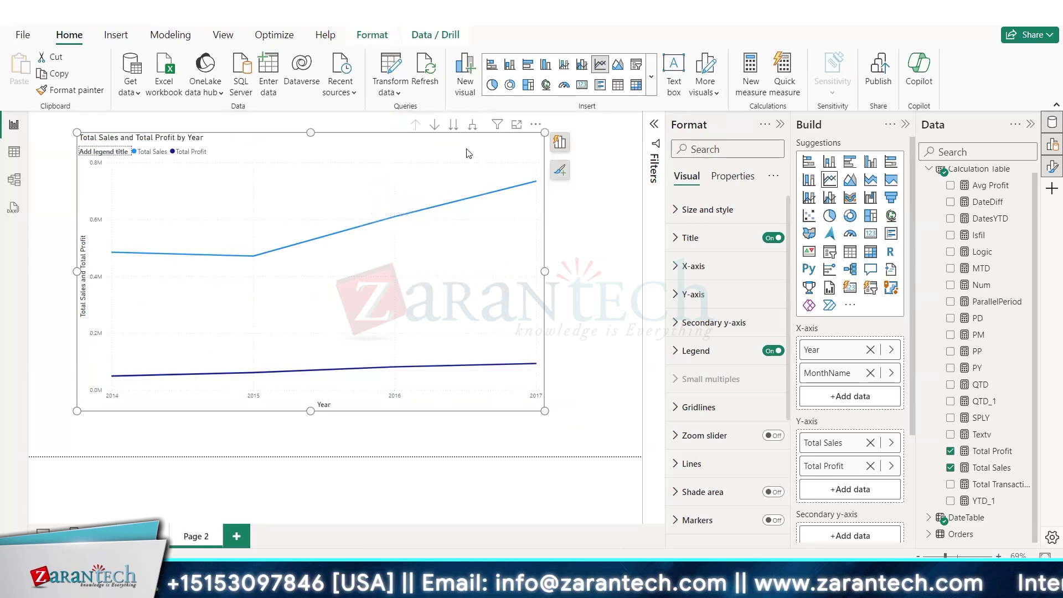
click(455, 126)
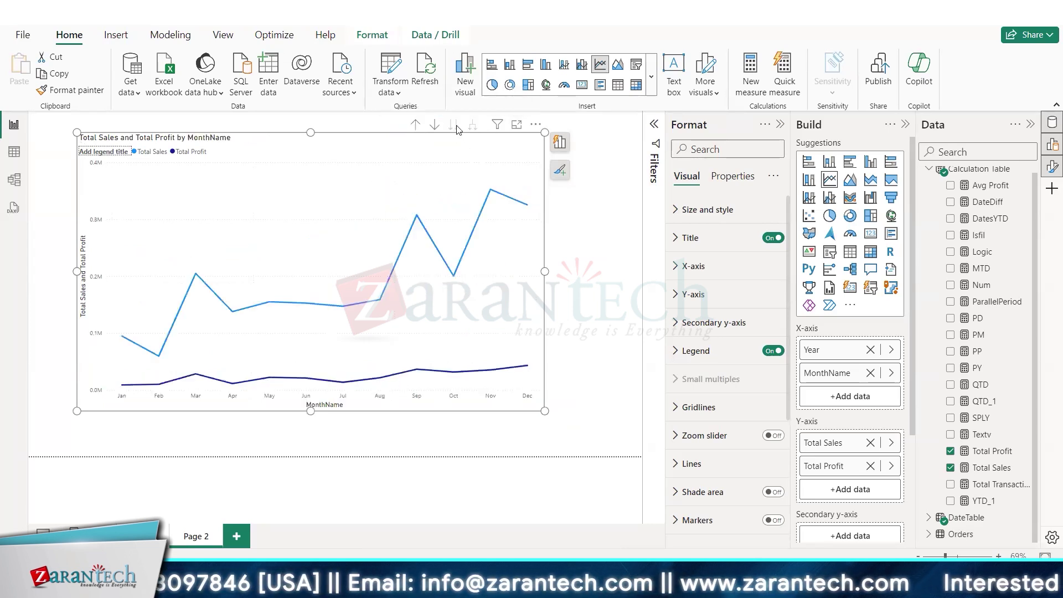
Widen the line chart on both sides to span nearly the full page width
drag(545, 272, 618, 278)
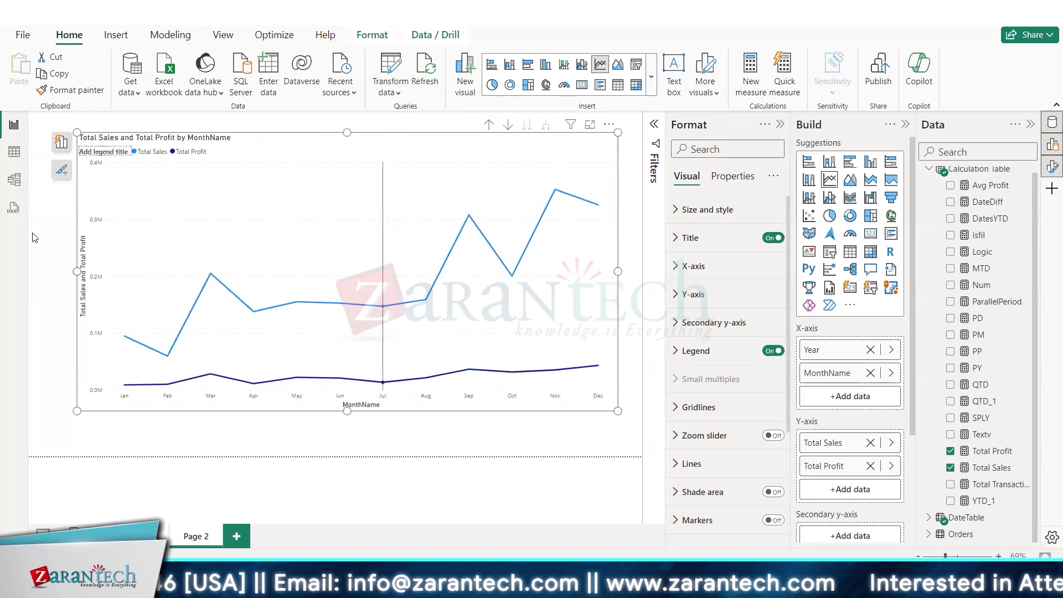
drag(76, 271, 54, 271)
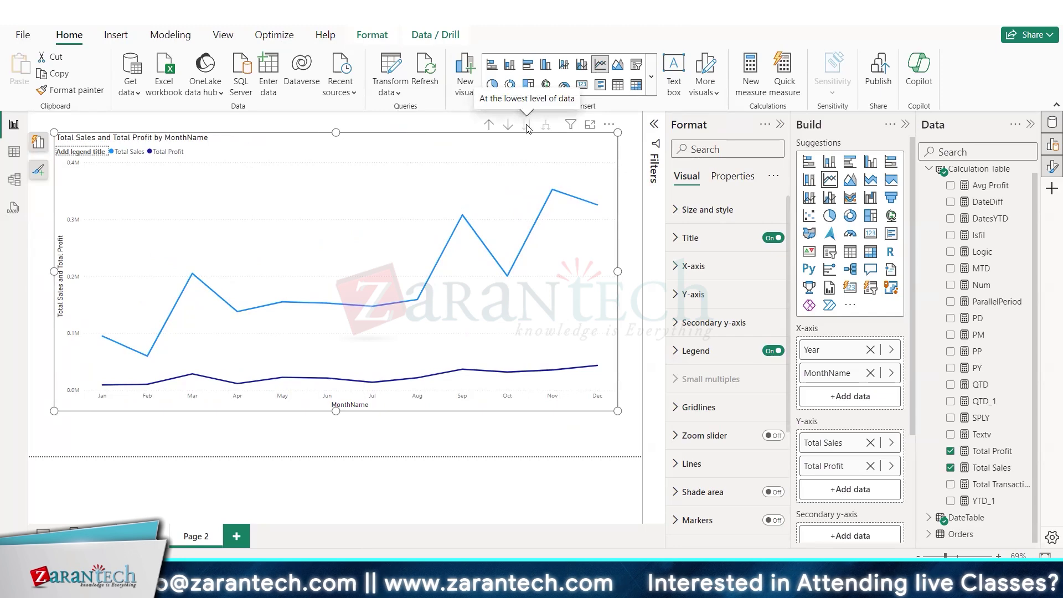
mouse_move(520, 175)
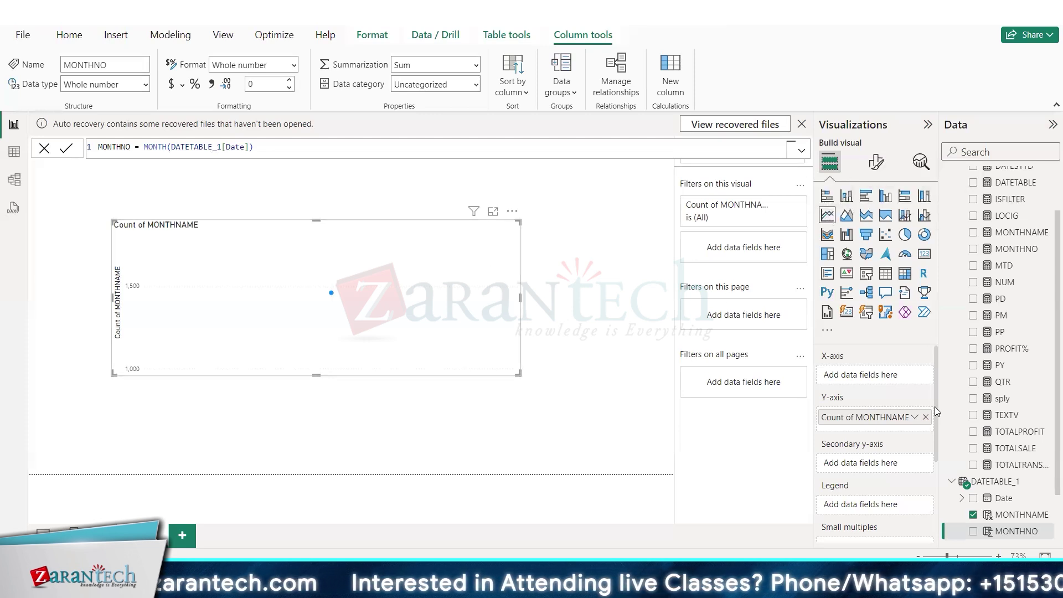
In the other report, place YEAR and MONTHNAME from DATETABLE_1 on the line chart's X-axis, with YEAR above MONTHNAME
scroll(1019, 210, up, 2)
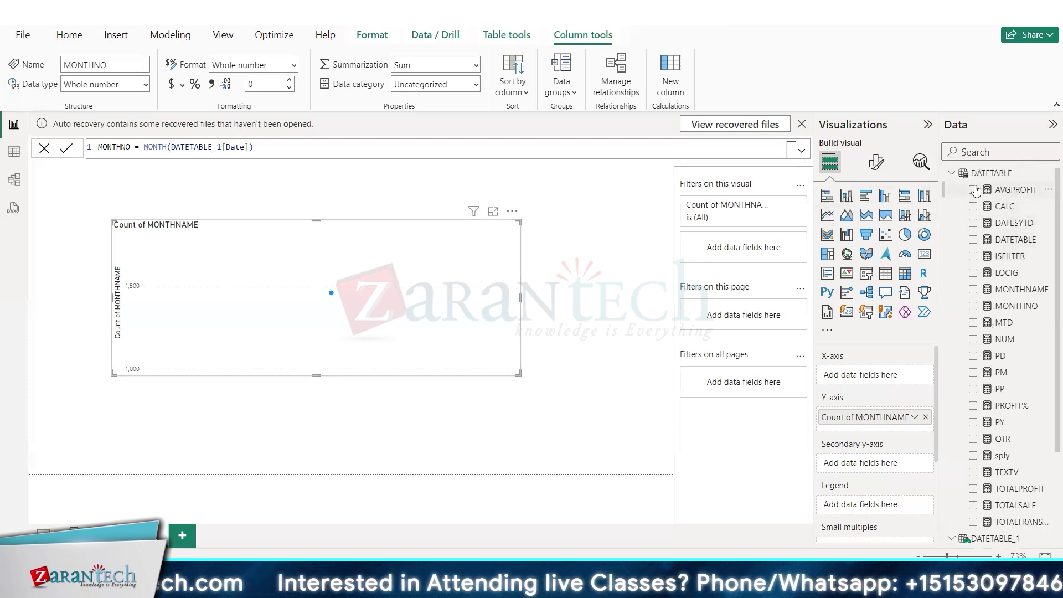
click(952, 173)
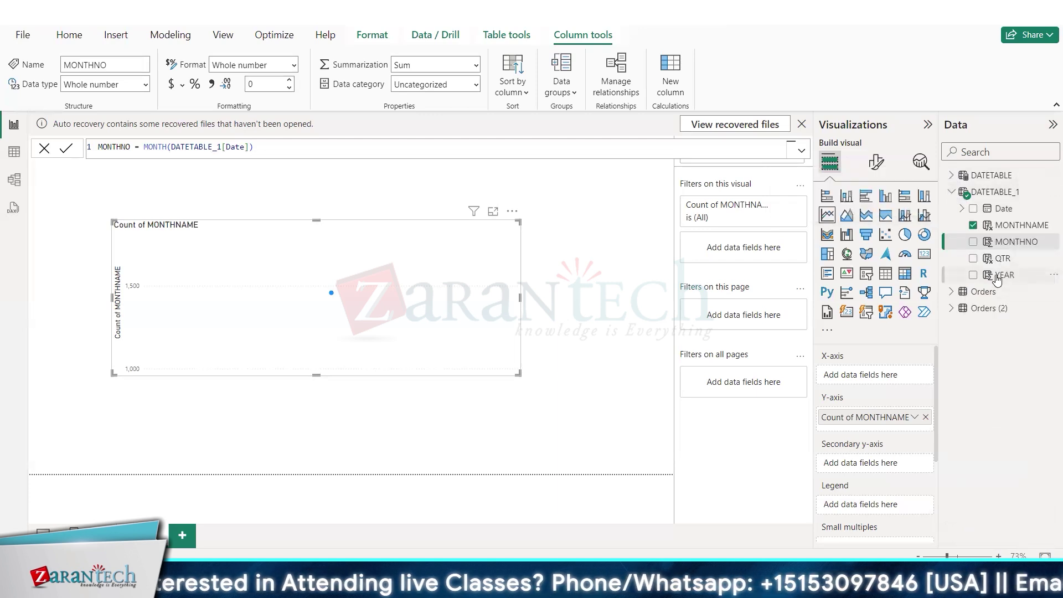
drag(997, 278, 319, 308)
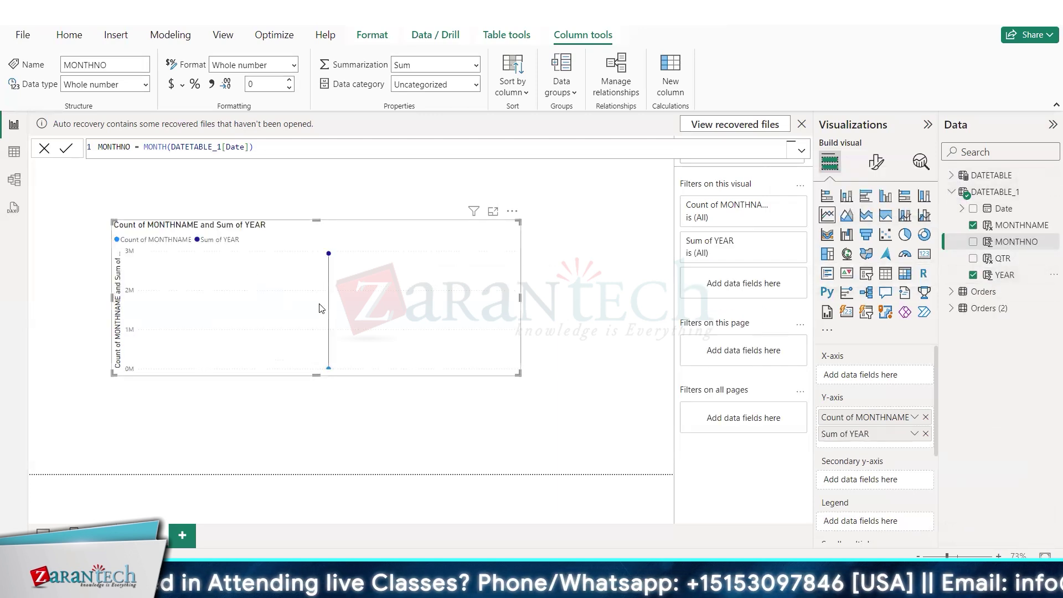
click(974, 227)
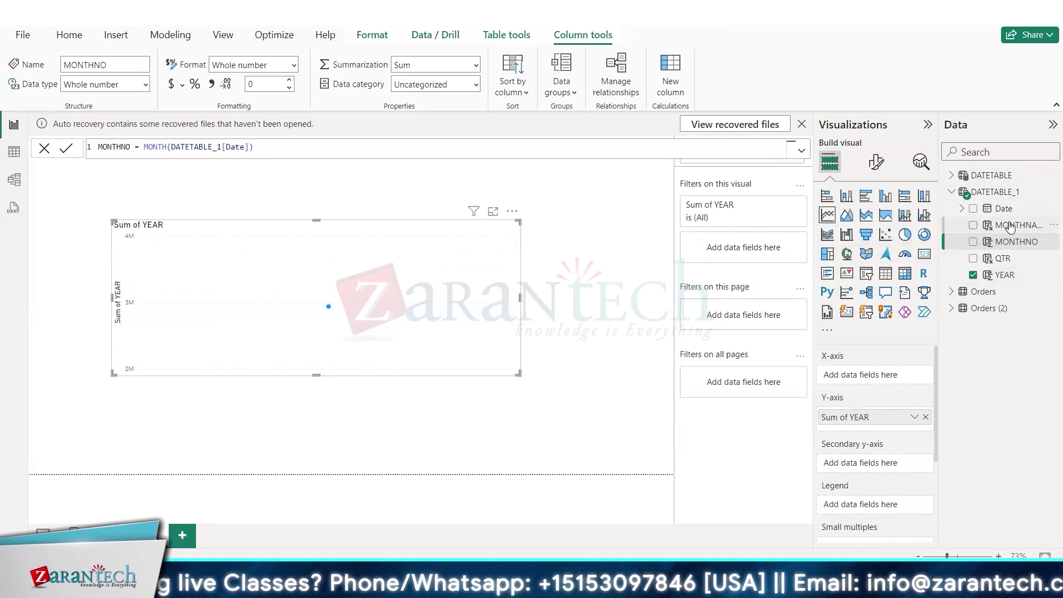
drag(1009, 226, 375, 265)
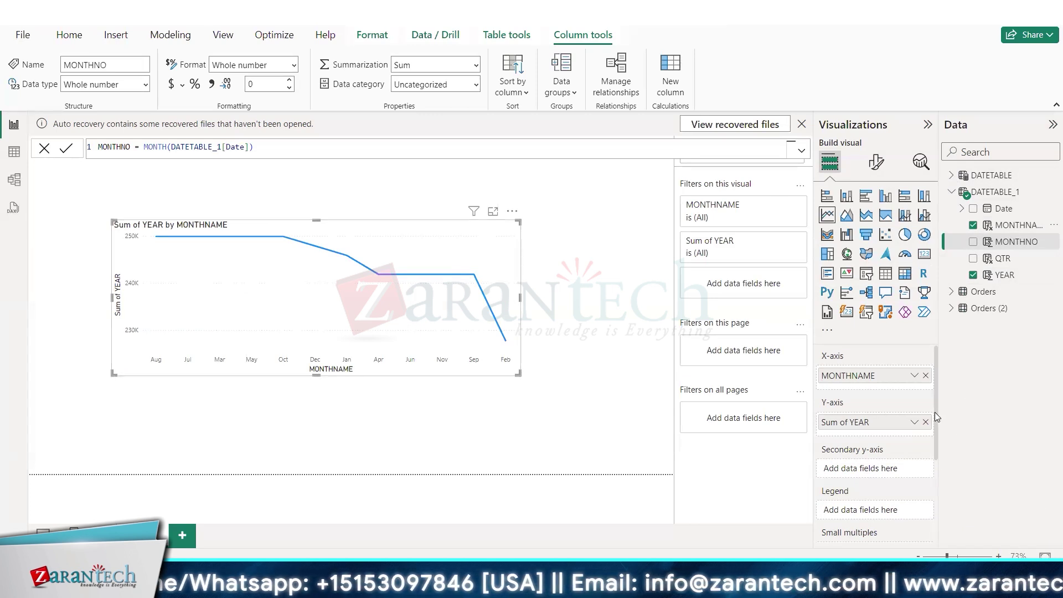
mouse_move(936, 391)
mouse_down()
mouse_move(934, 420)
mouse_move(943, 387)
mouse_up()
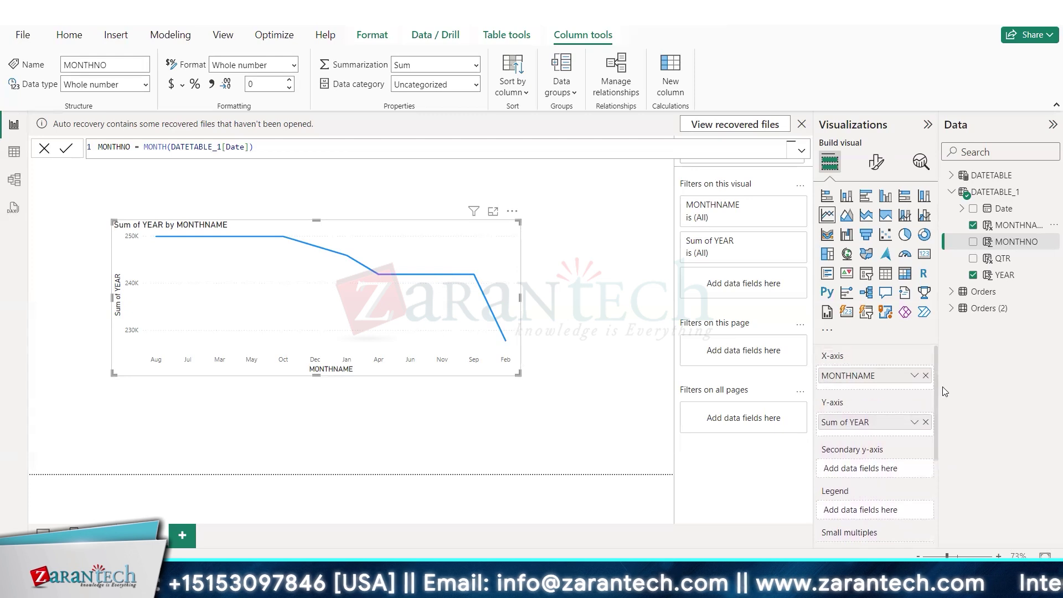
drag(897, 429, 875, 379)
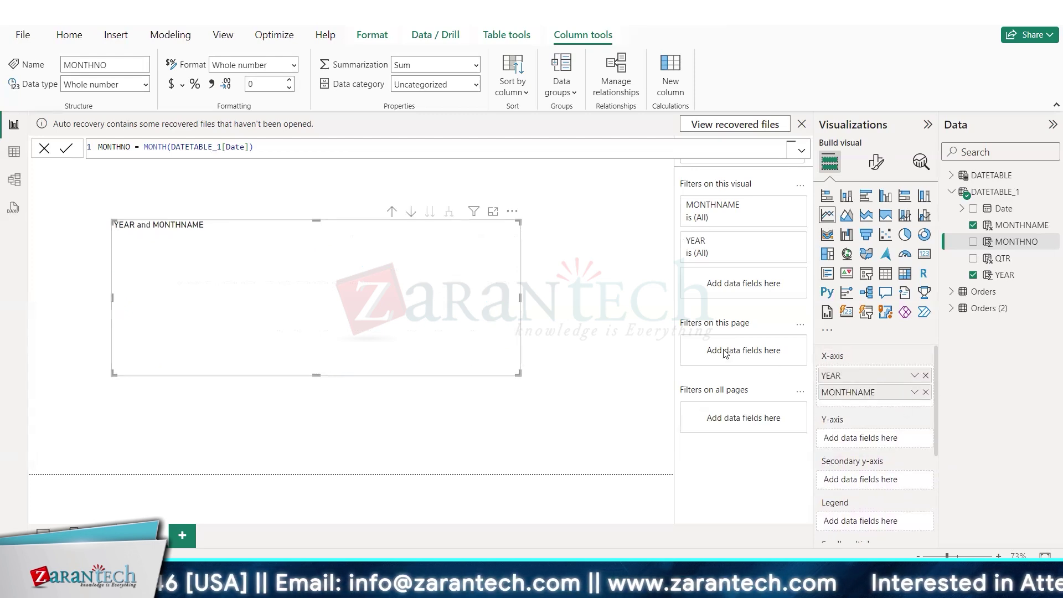
Drill the line chart up to the YEAR level and remove both YEAR and MONTHNAME from it
click(393, 212)
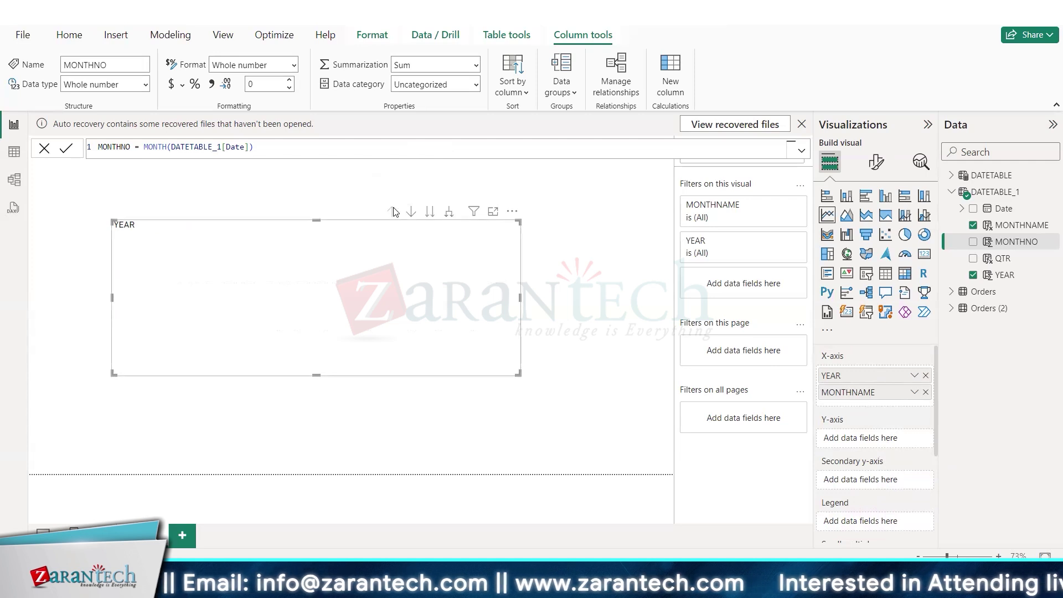
click(975, 275)
click(977, 225)
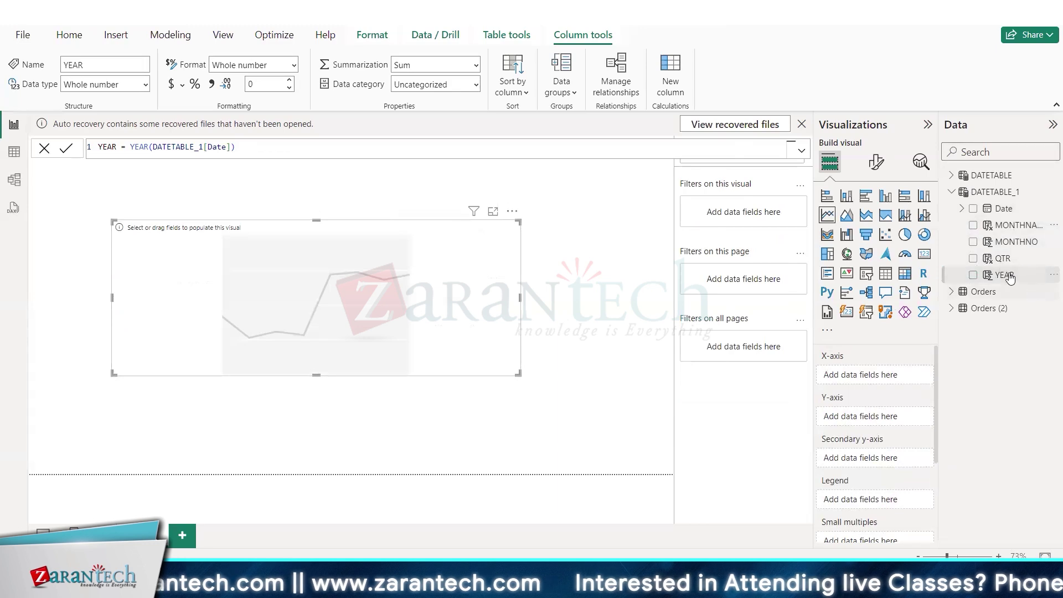
Set the YEAR column's default summarization to Don't summarize and remove its summed field from the line chart
drag(1006, 275, 330, 276)
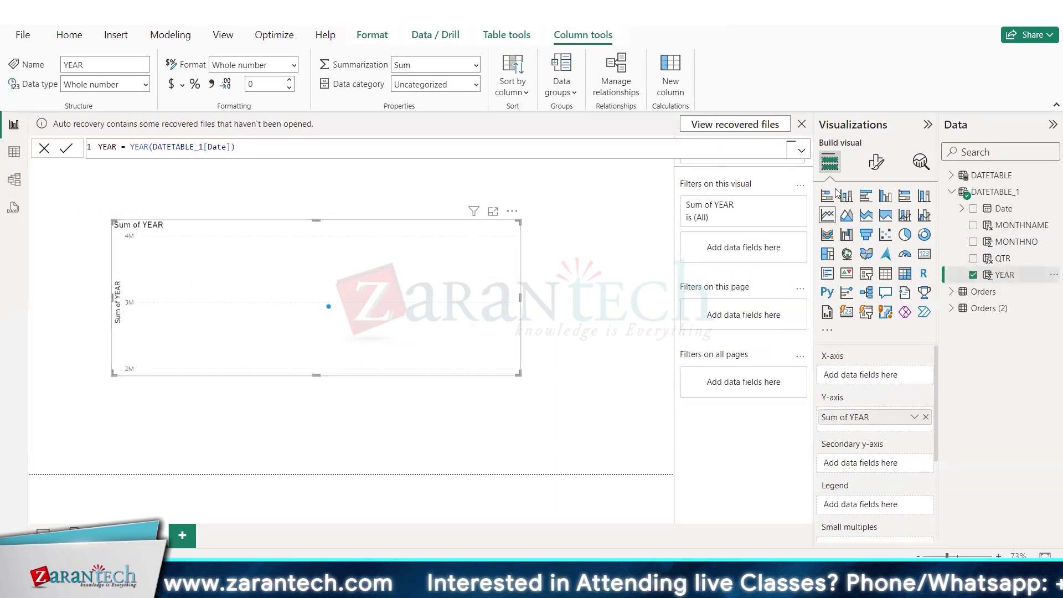
drag(1019, 230, 1020, 225)
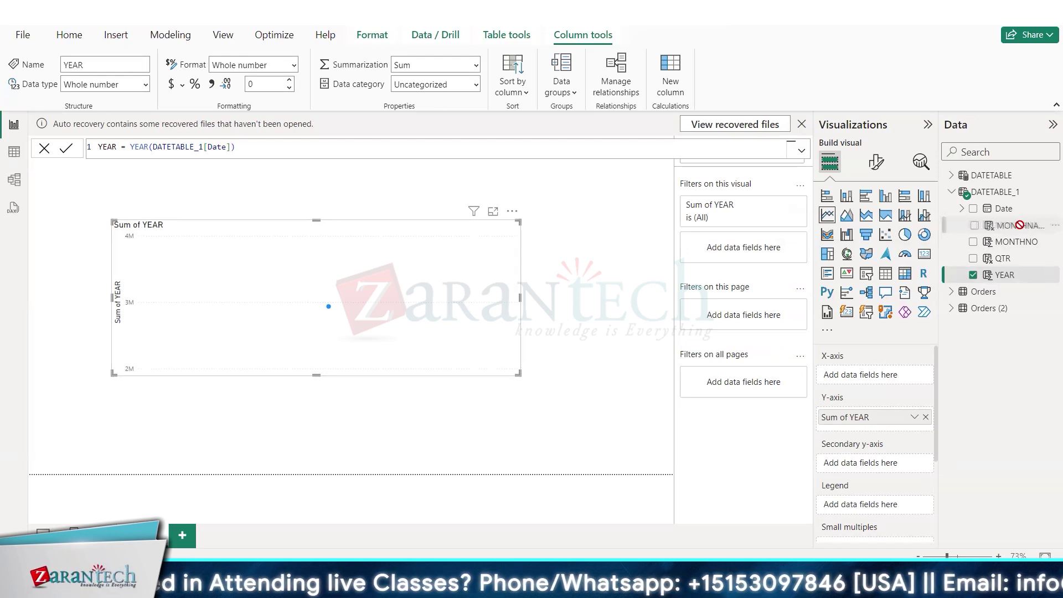
drag(1020, 225, 1005, 249)
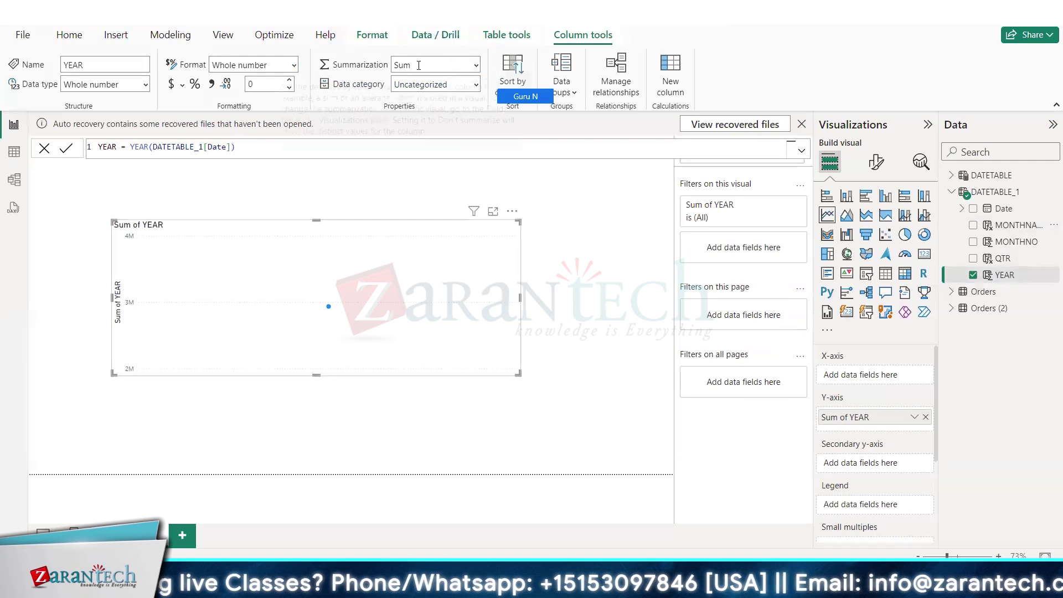
click(478, 66)
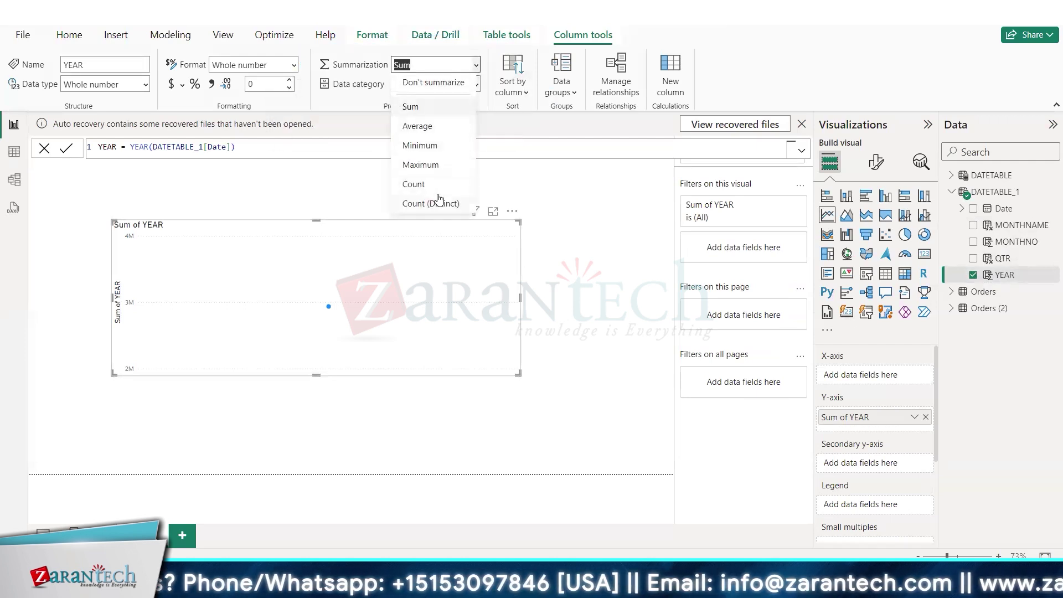
click(450, 83)
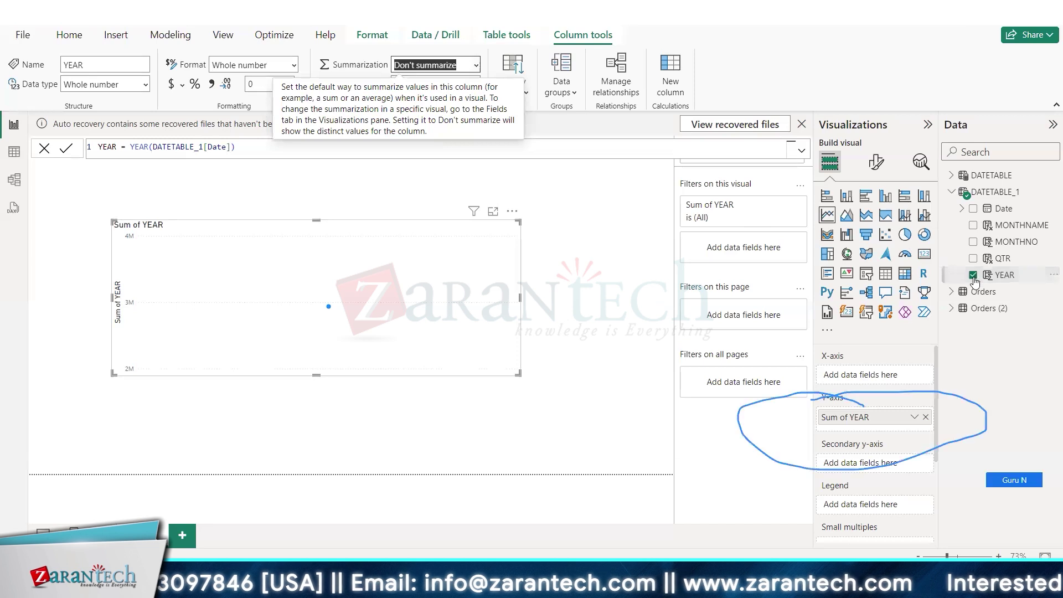
click(929, 420)
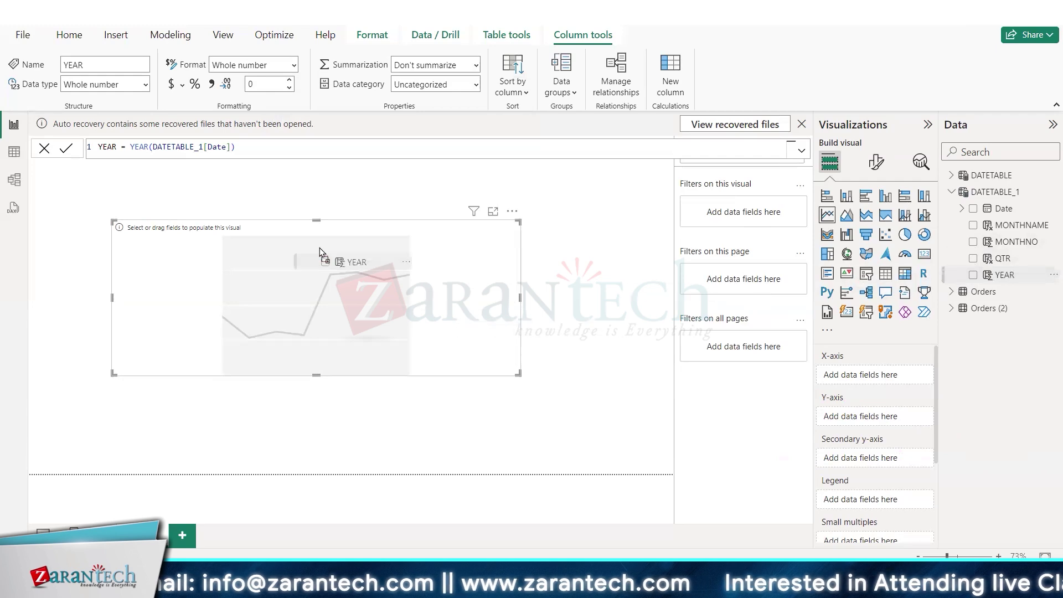
Place YEAR and MONTHNAME from DATETABLE_1 on the line chart's X-axis, with YEAR above MONTHNAME
click(973, 275)
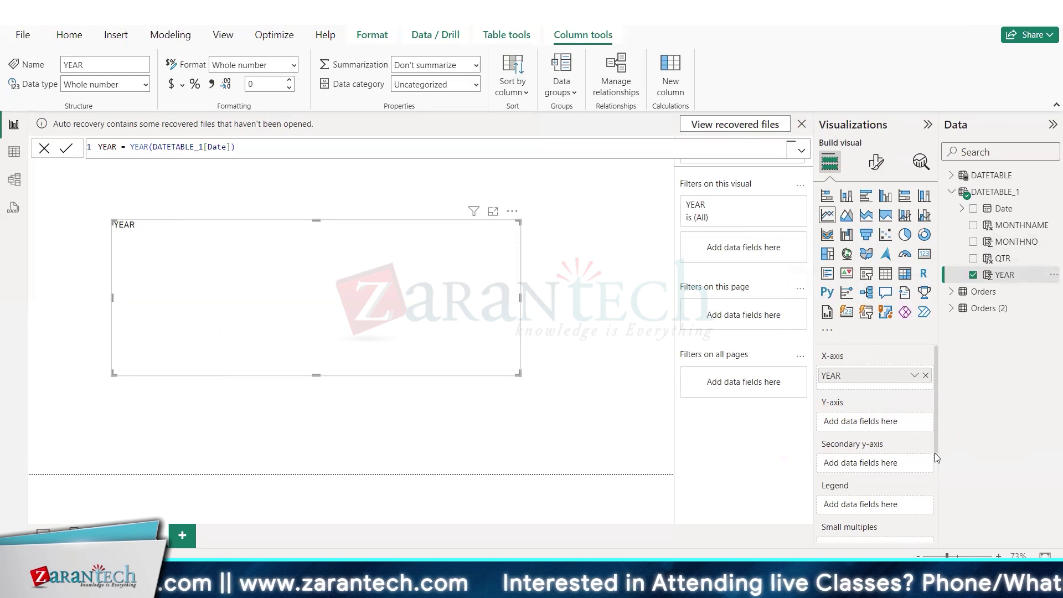
scroll(944, 470, down, 1)
scroll(953, 476, up, 2)
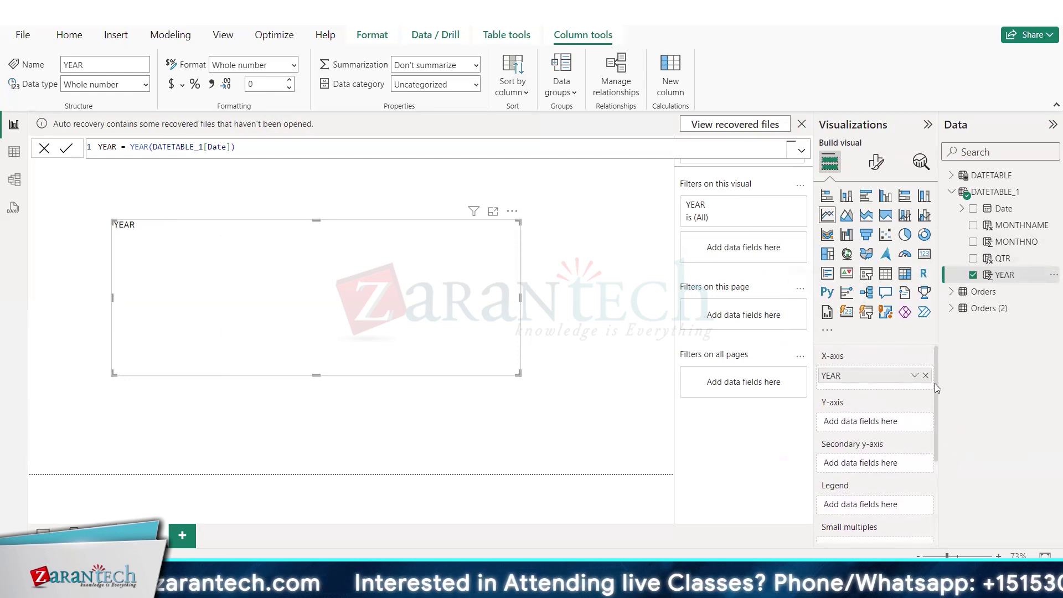
drag(1020, 226, 200, 239)
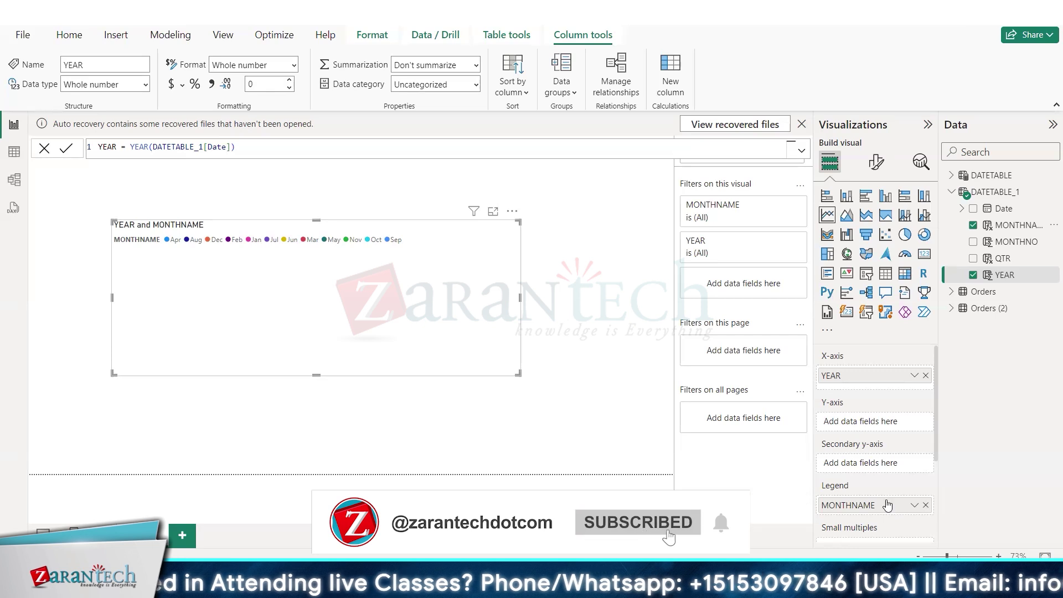
drag(888, 506, 888, 371)
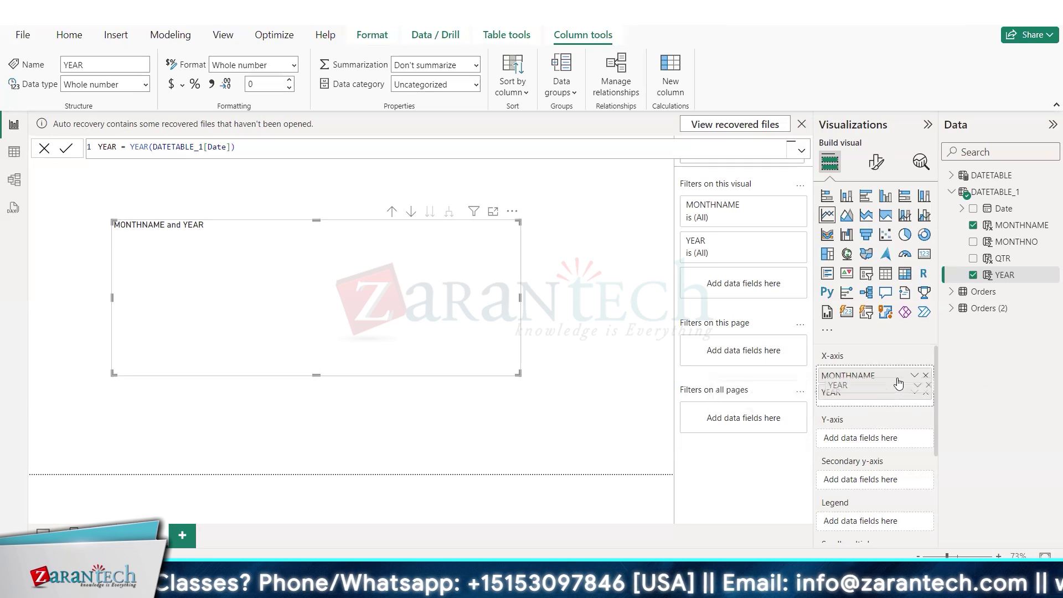
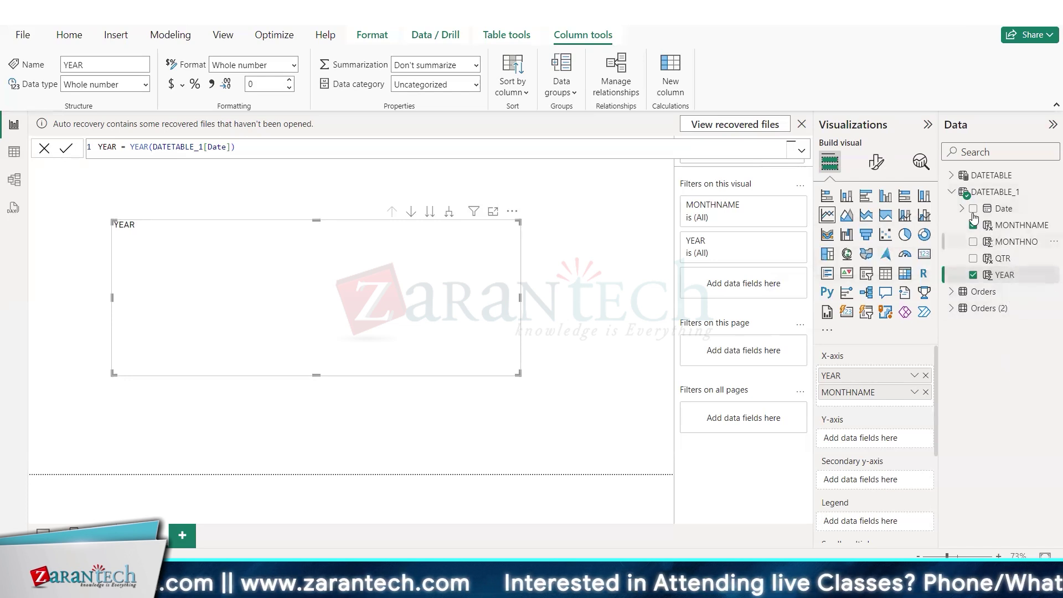
Add the TOTALSALE and TOTALPROFIT measures from DATETABLE to the line chart's Y-axis
click(952, 176)
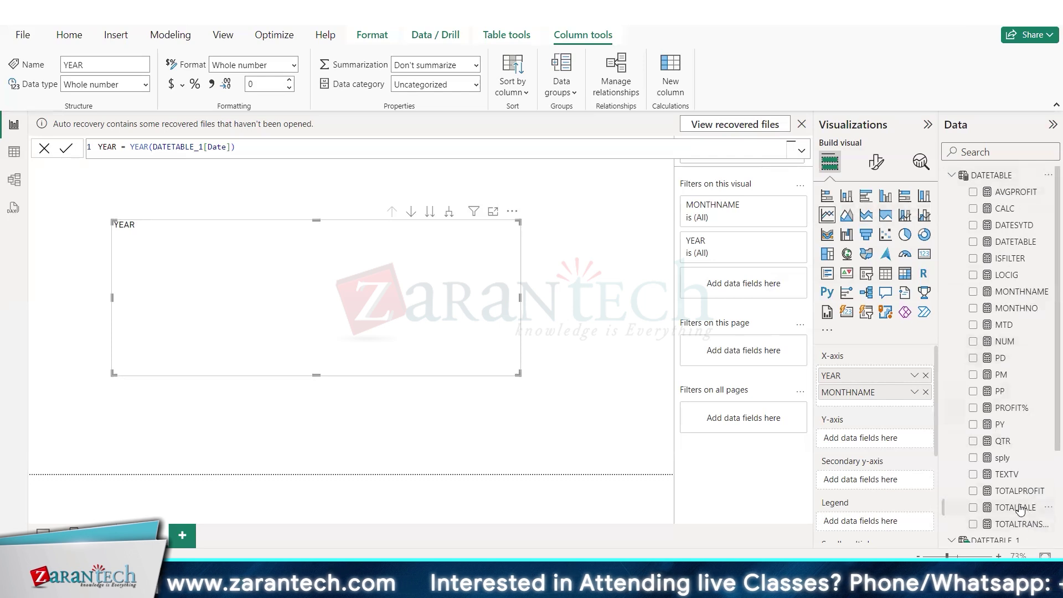
drag(1017, 508, 188, 210)
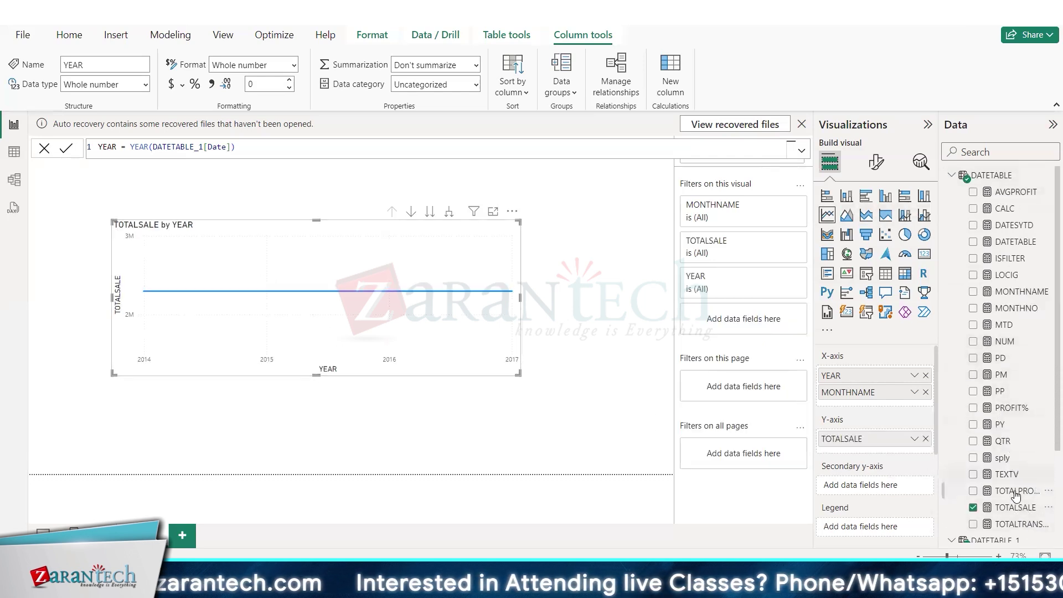
drag(1016, 493, 227, 284)
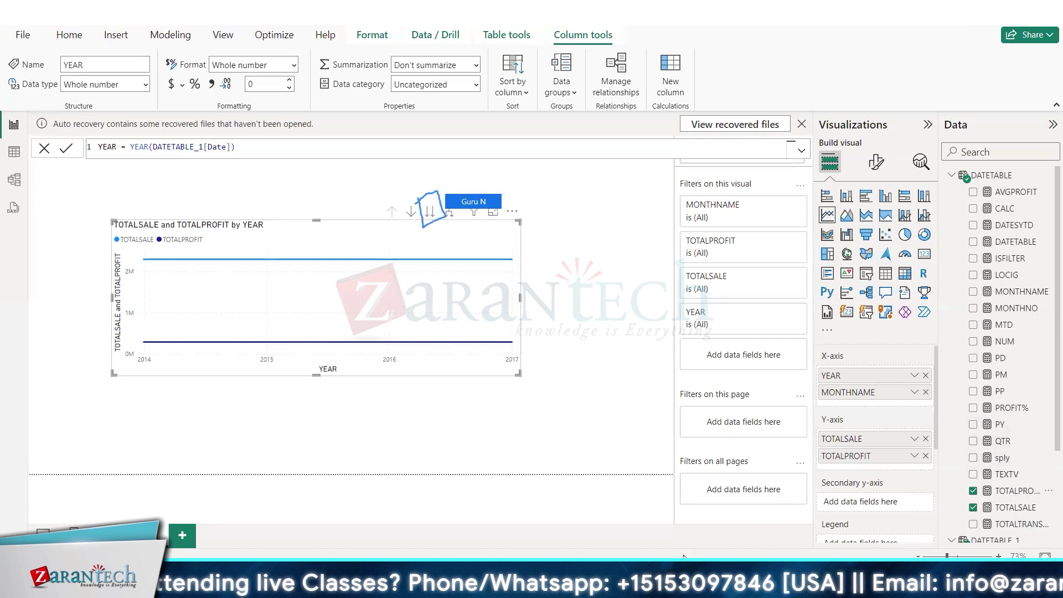
Switch the line chart between the YEAR and MONTHNAME levels, with drill-down mode off and on, ending at YEAR with the mode off
click(430, 214)
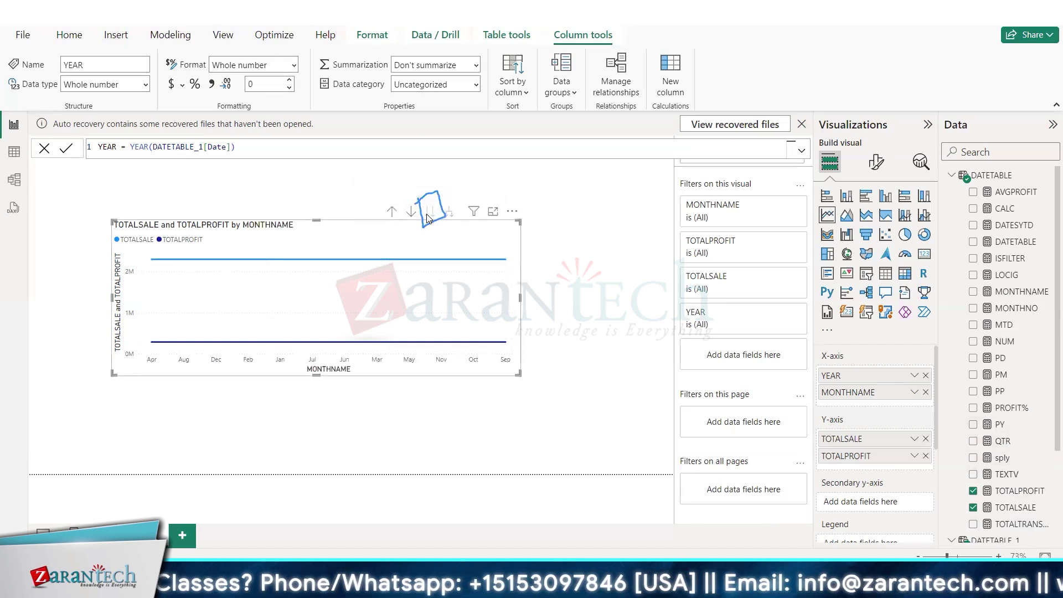
click(393, 213)
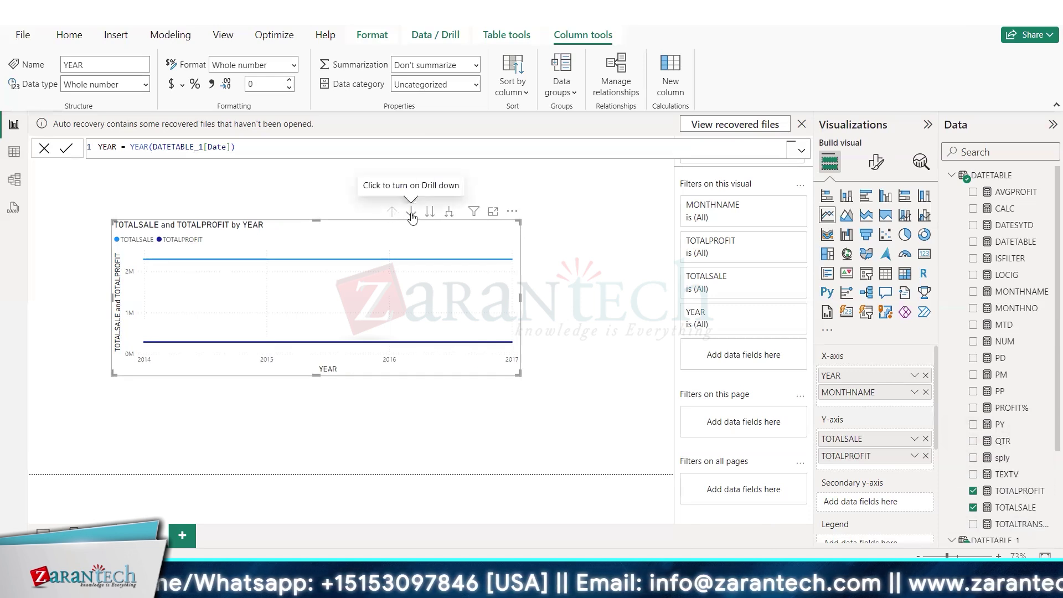
click(411, 214)
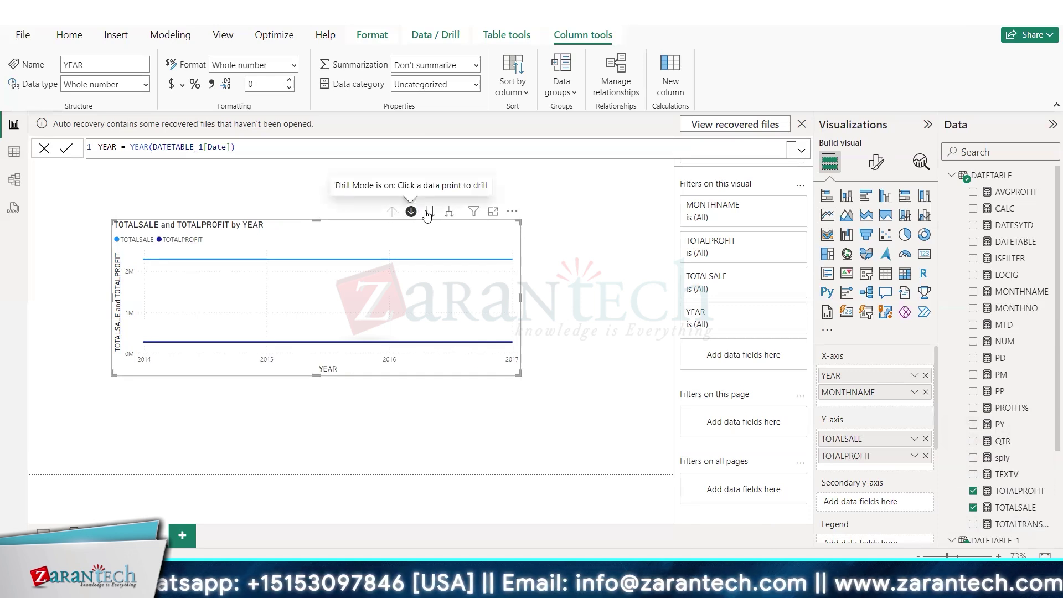
click(430, 213)
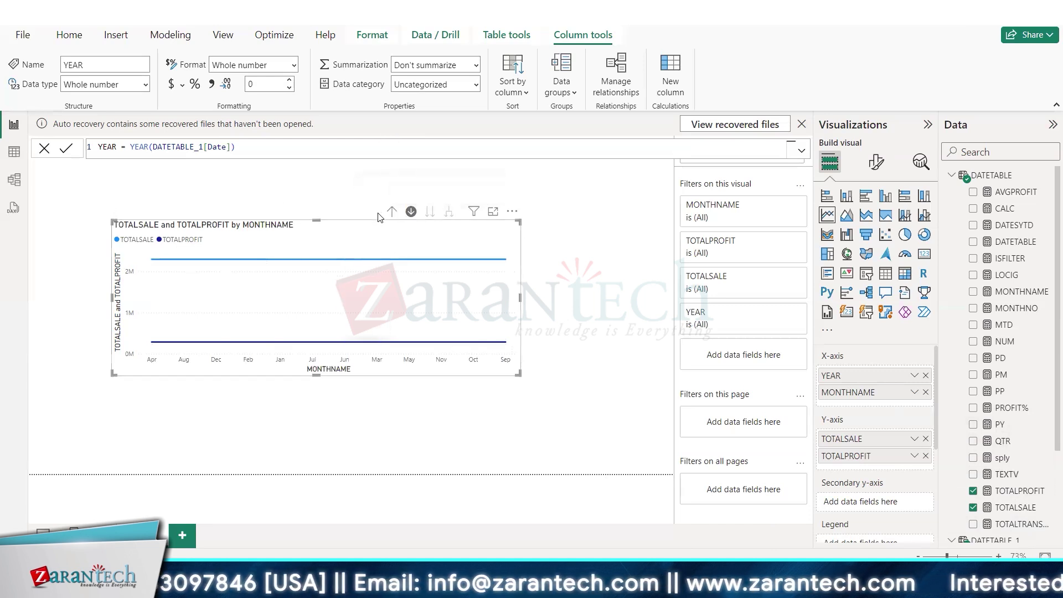
click(392, 213)
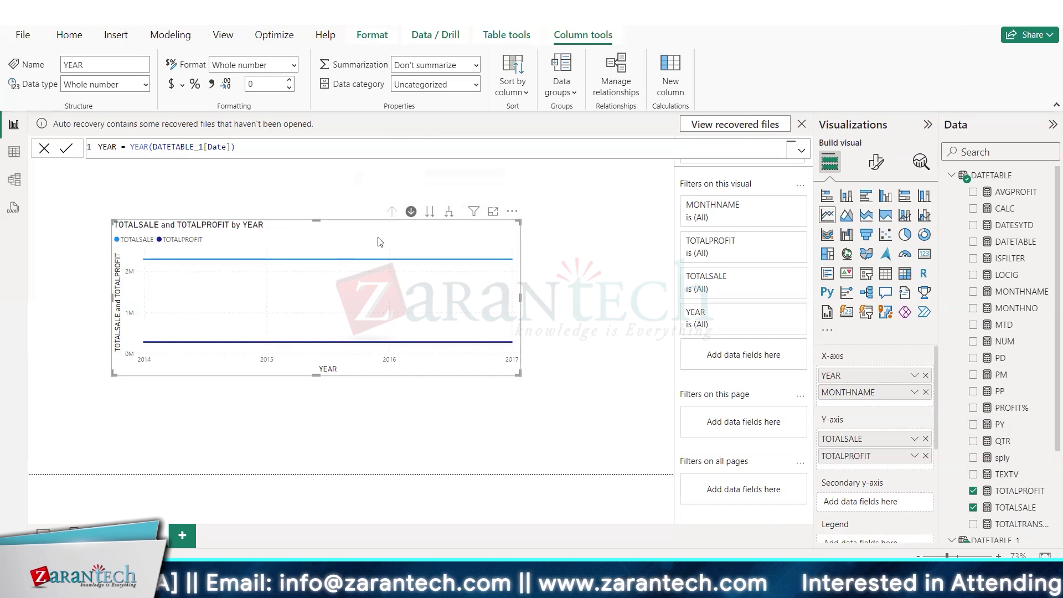
click(411, 213)
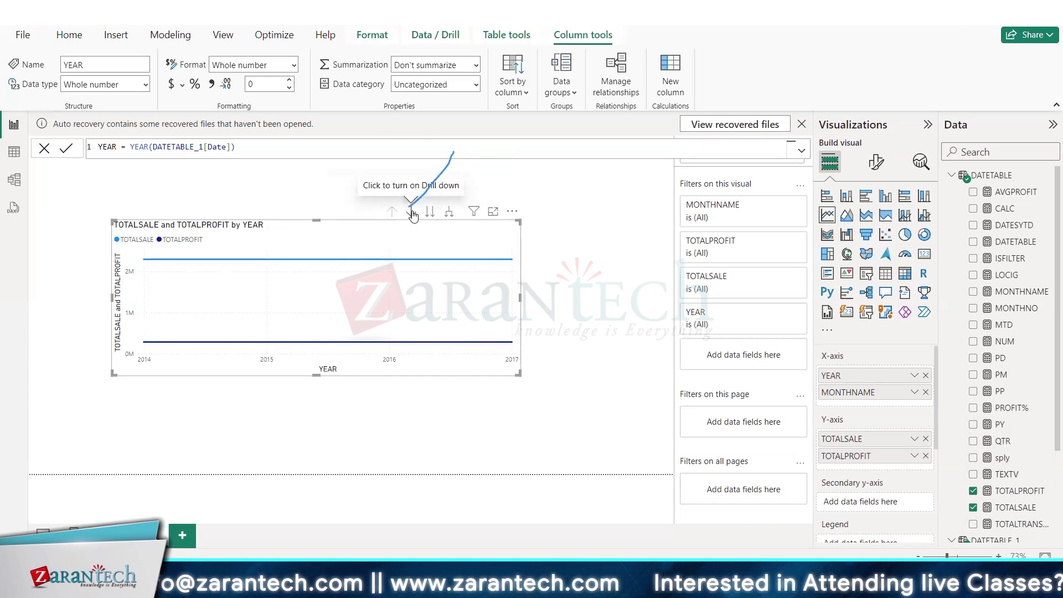
click(411, 213)
click(411, 213)
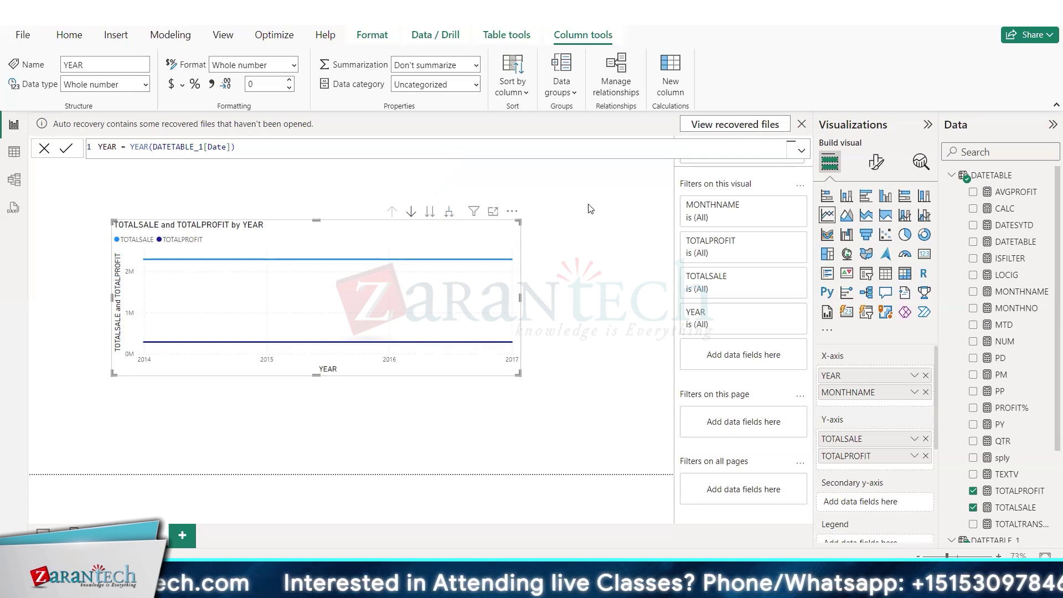
Replace the line chart with a new empty one, widened and moved toward the middle of the page
click(513, 211)
click(551, 260)
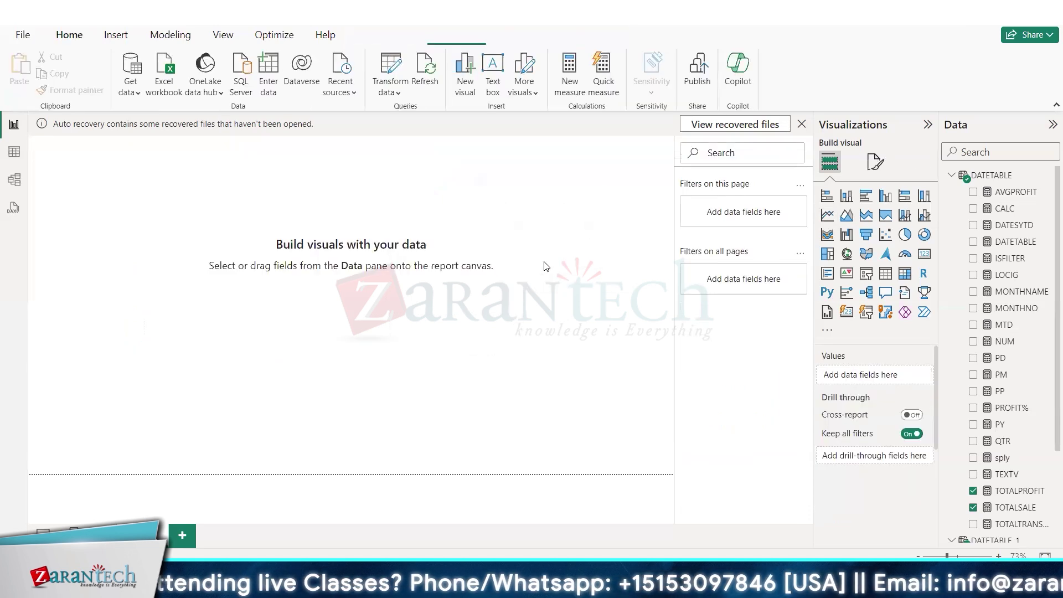
click(828, 216)
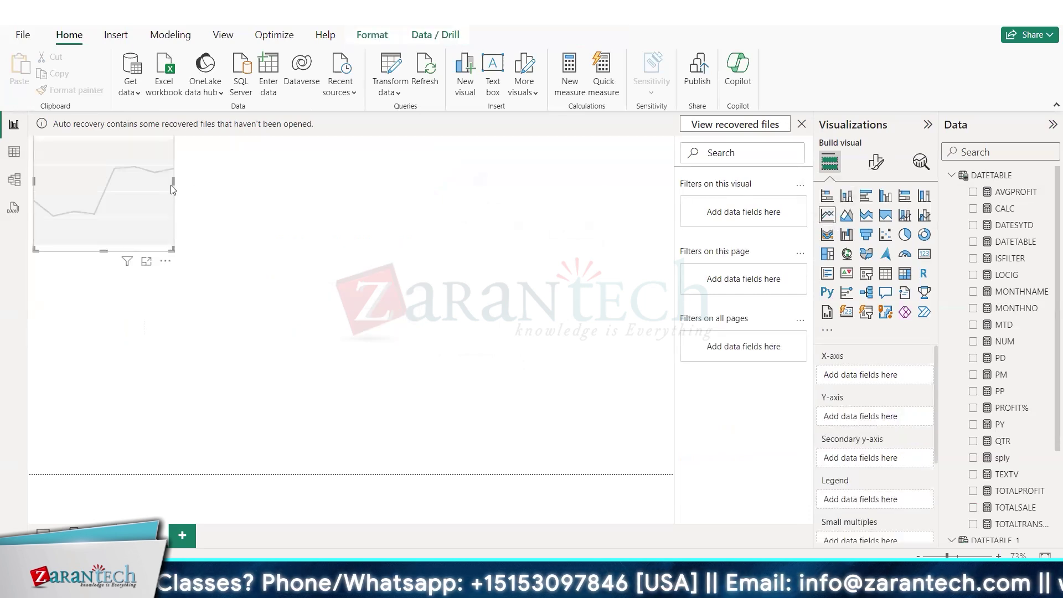
drag(174, 190, 285, 252)
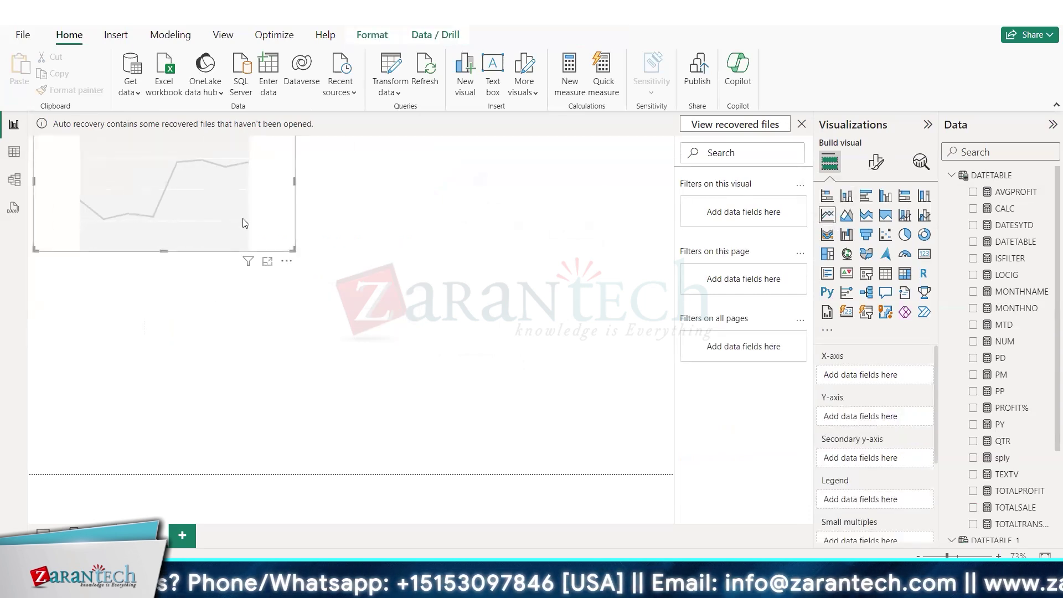
drag(243, 223, 515, 355)
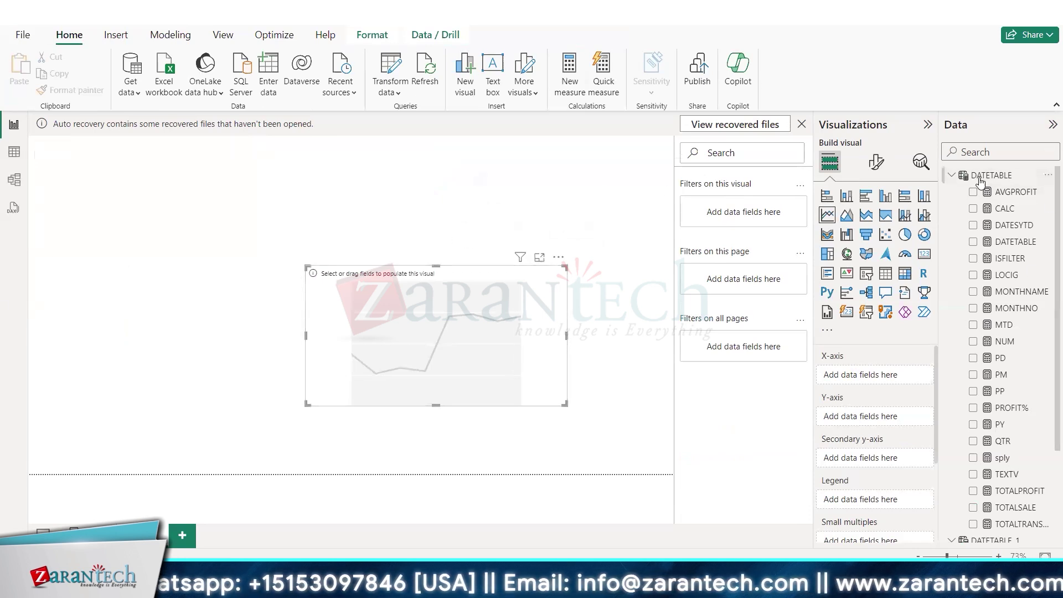
Put DATETABLE_1's YEAR and MONTHNAME on the new line chart's X-axis, ordered with YEAR first
click(952, 177)
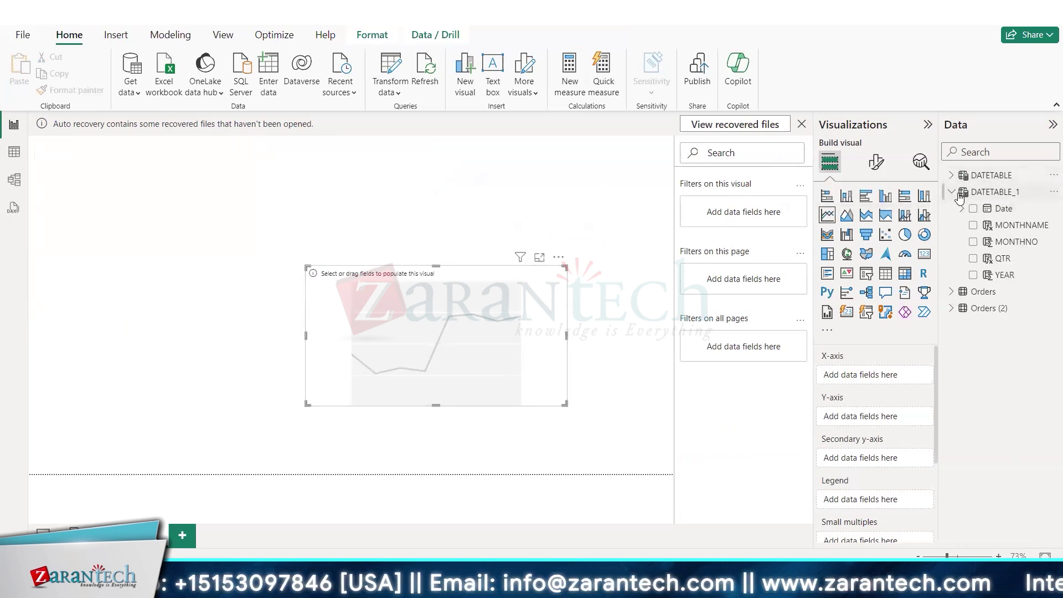
drag(1007, 279, 388, 310)
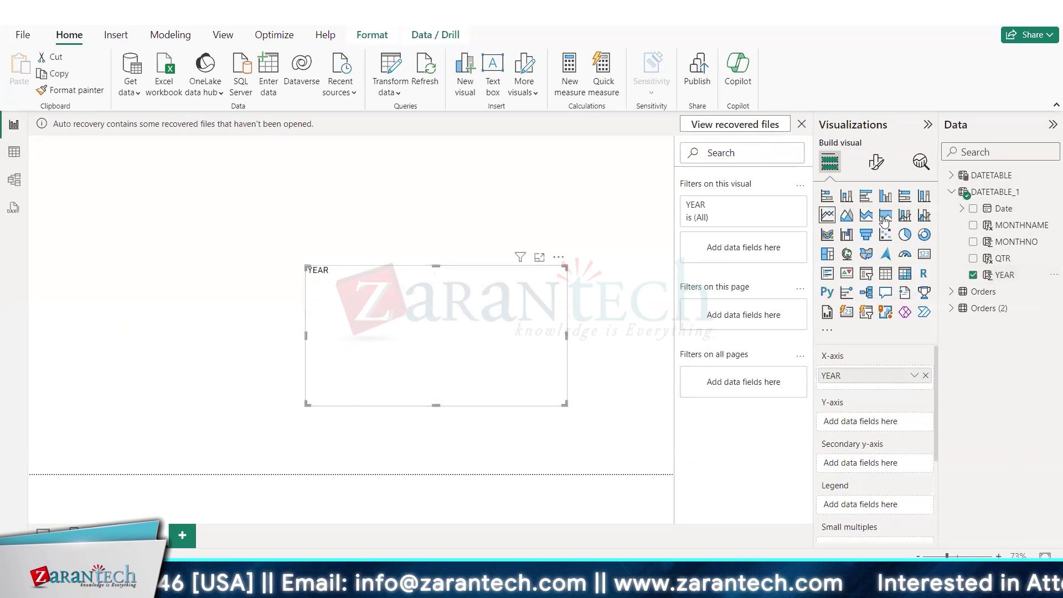
drag(1004, 231, 377, 299)
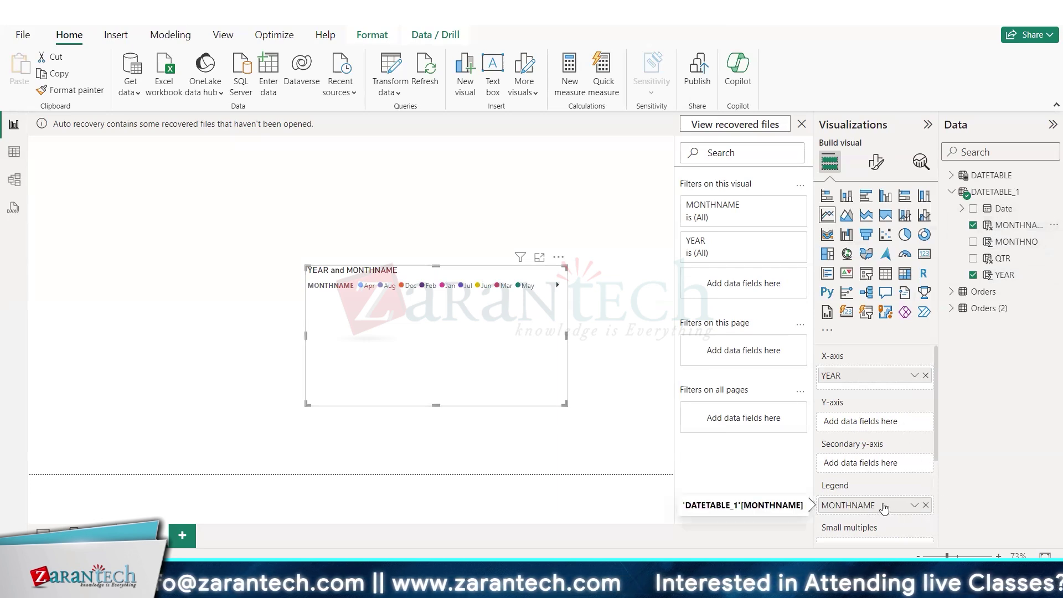
drag(884, 506, 876, 377)
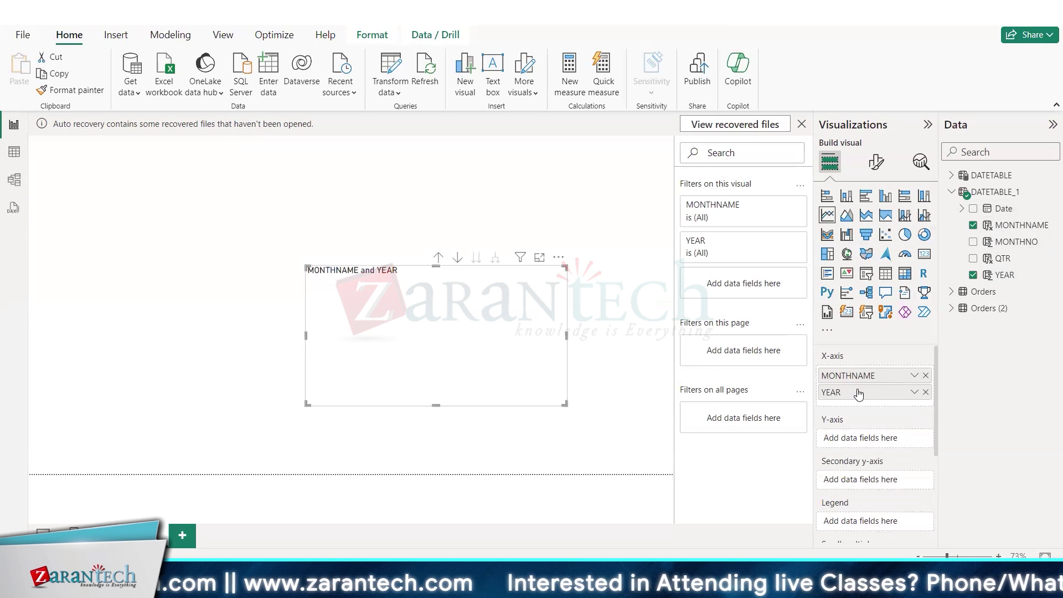
drag(878, 392, 877, 375)
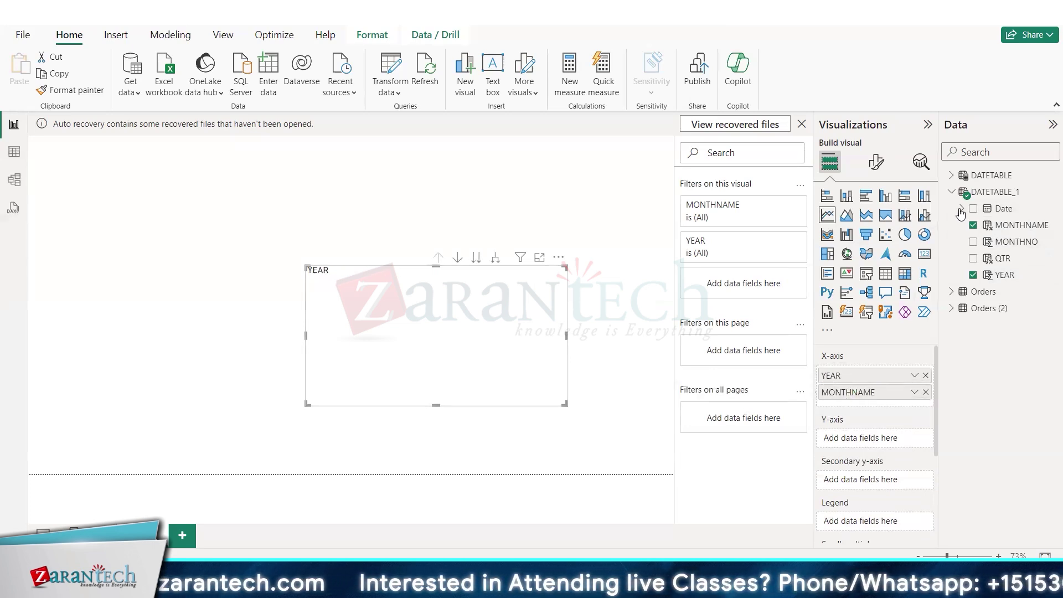
Plot DATETABLE's TOTALSALE and TOTALPROFIT measures on the new line chart's Y-axis
click(951, 176)
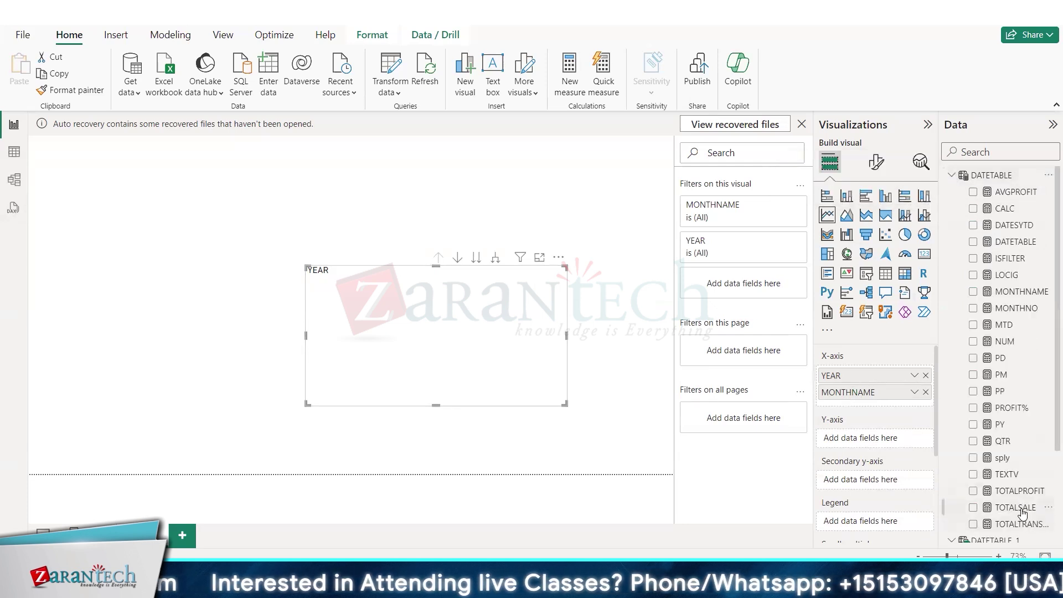
mouse_move(1023, 509)
mouse_down()
mouse_move(809, 478)
mouse_move(391, 303)
mouse_up()
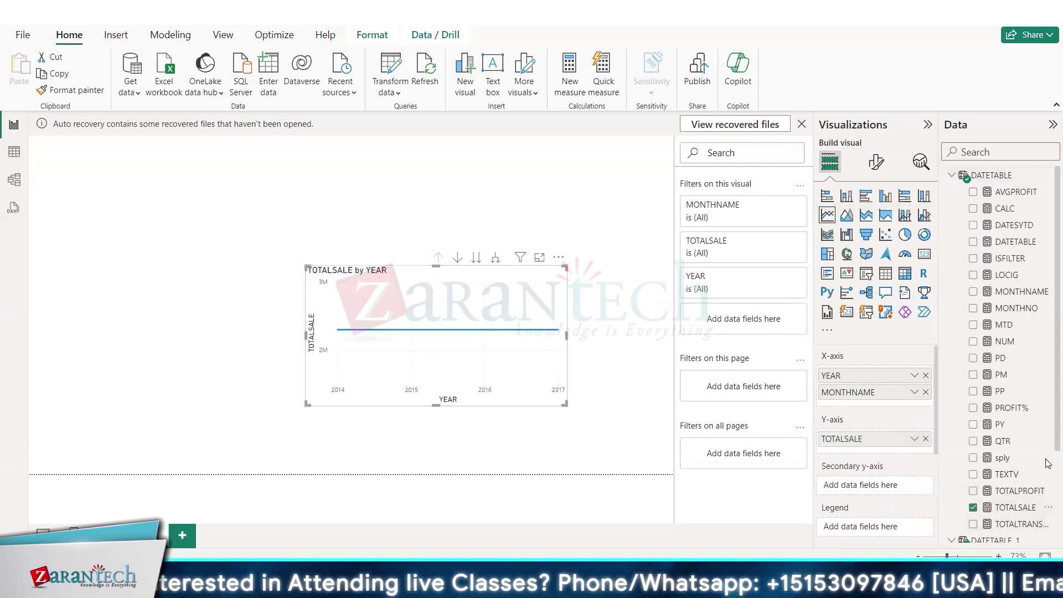
mouse_move(1019, 491)
mouse_down()
mouse_move(715, 433)
mouse_move(332, 293)
mouse_up()
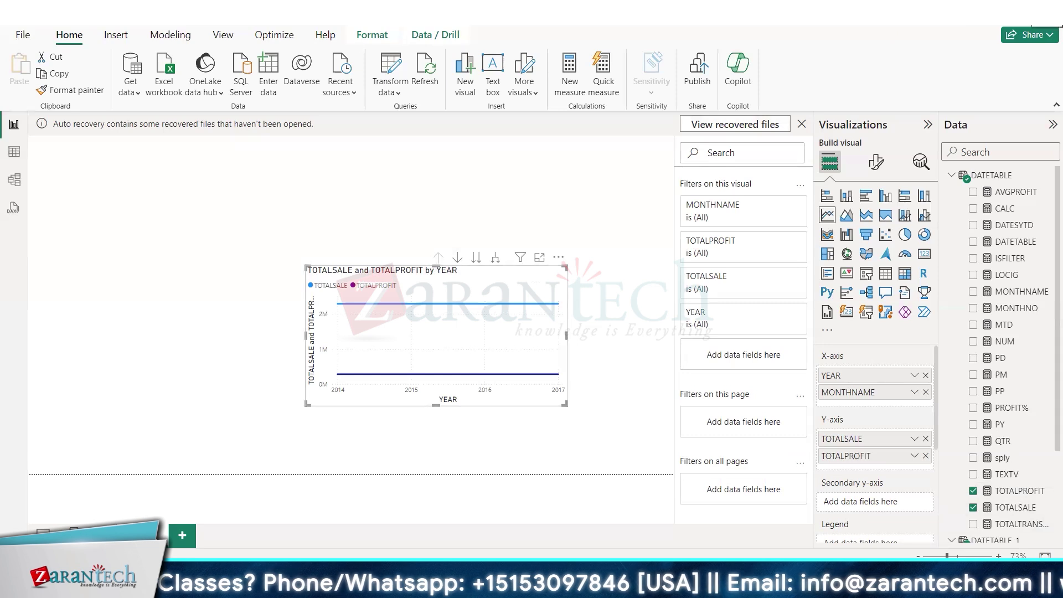
click(951, 175)
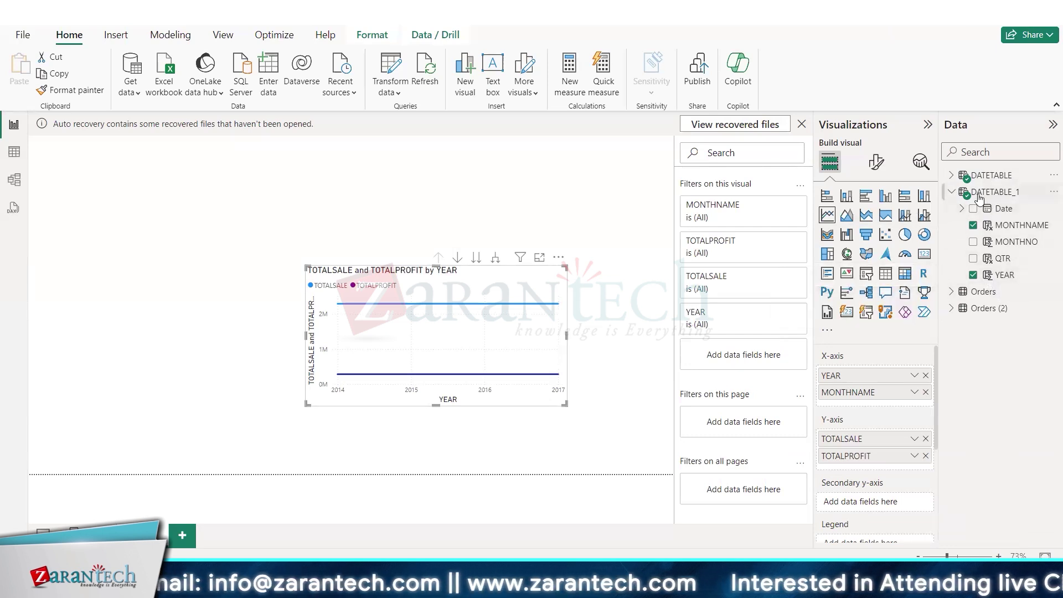
click(951, 175)
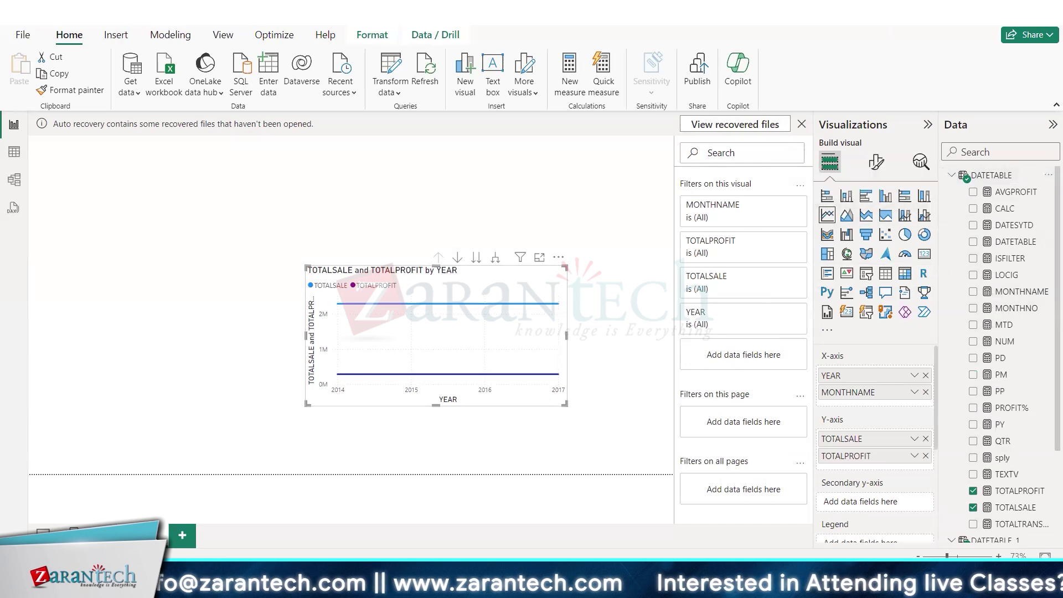
Remove the TOTALPROFIT and TOTALSALE measures from the line chart, leaving only YEAR and MONTHNAME
click(975, 492)
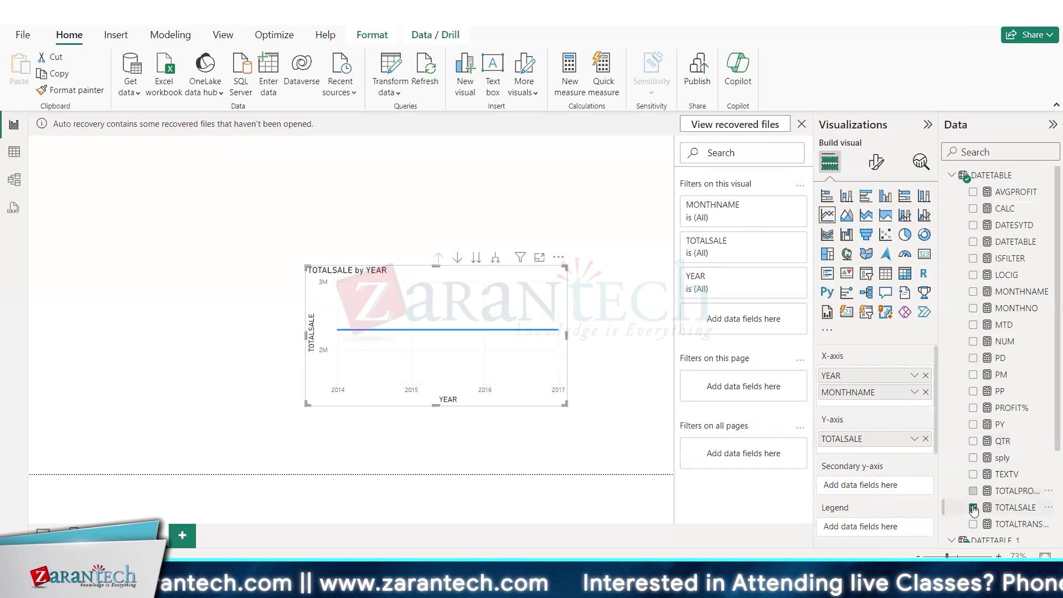
click(974, 508)
click(952, 176)
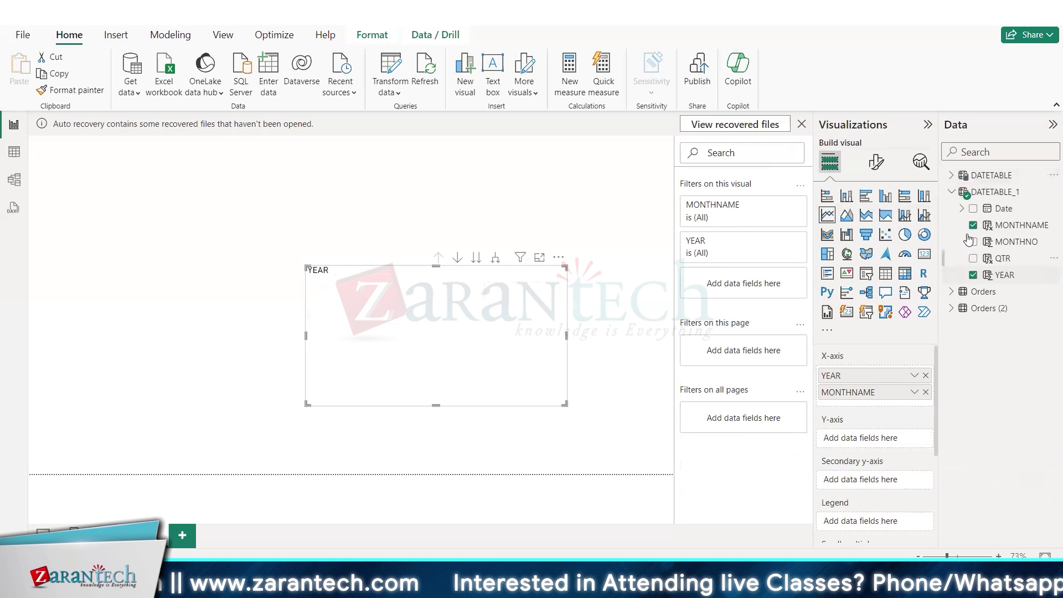
click(951, 175)
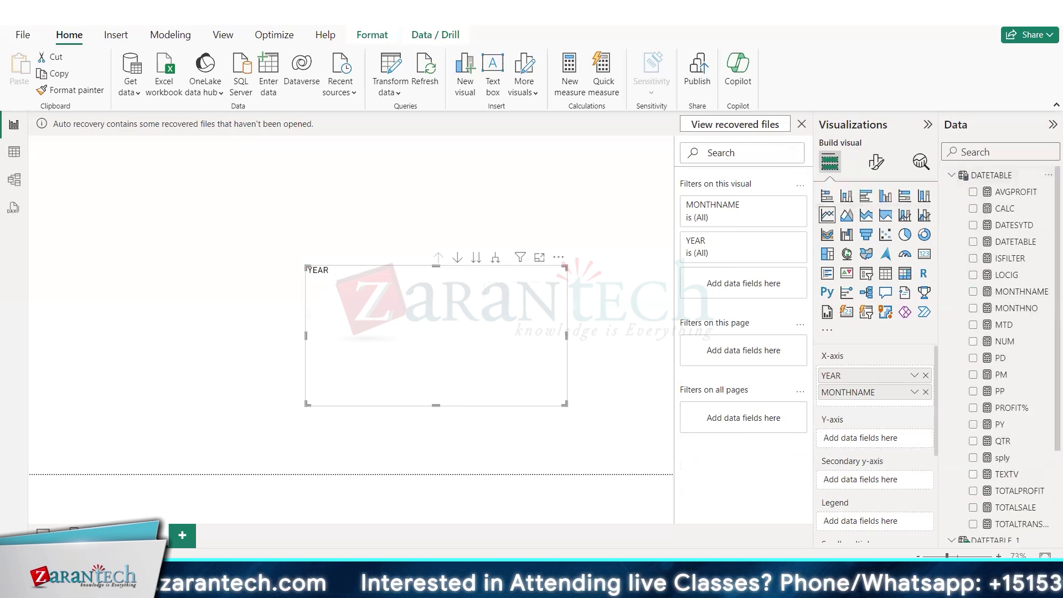
Inspect the TOTALSALE formula, and change the table reference in the TOTALPROFIT formula from 'Orders (2)' to 'Orders'
click(1013, 511)
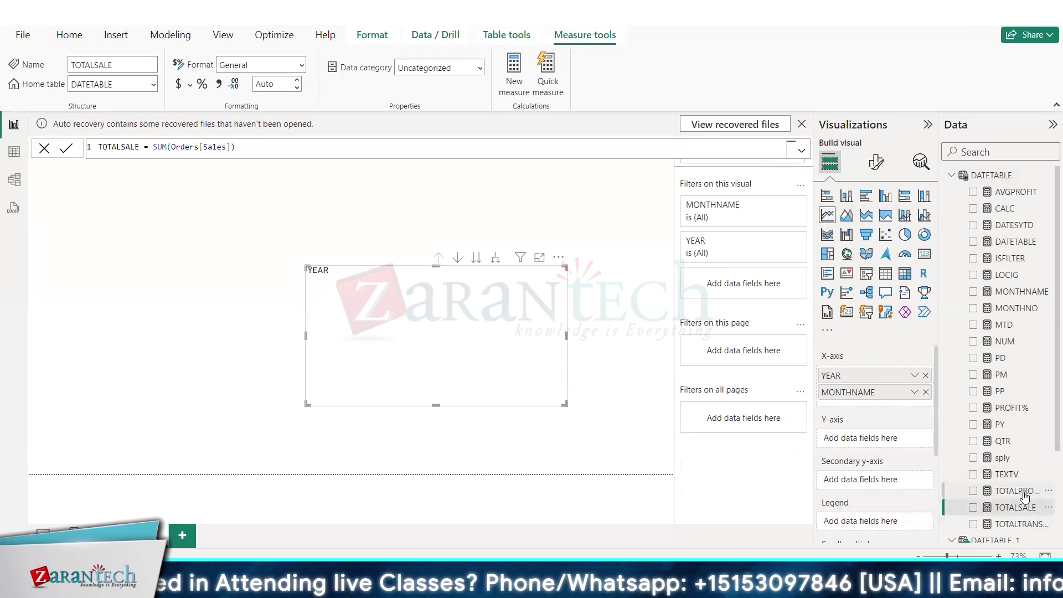
click(1026, 497)
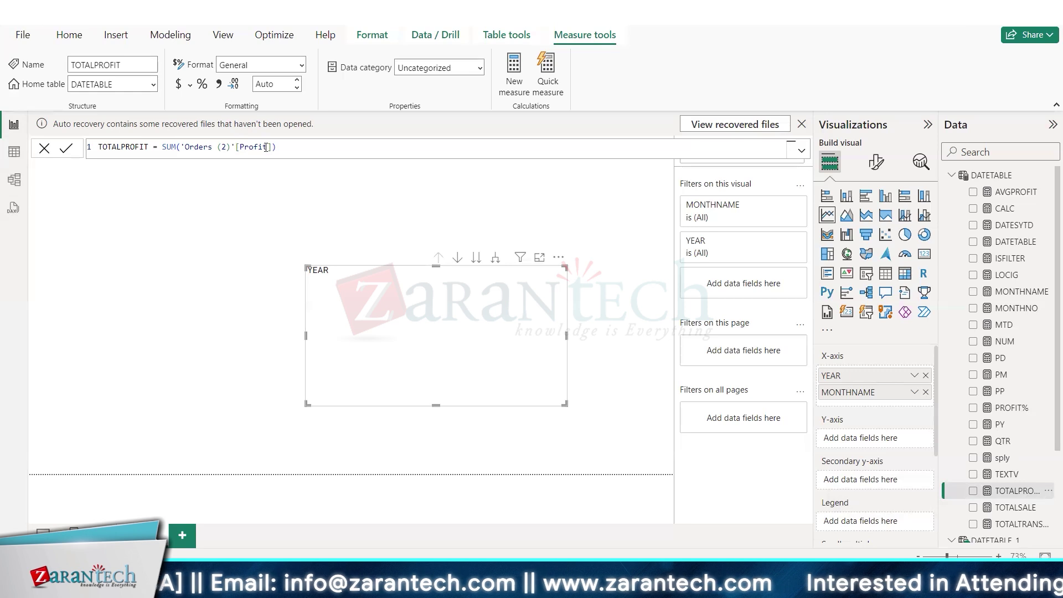
click(231, 149)
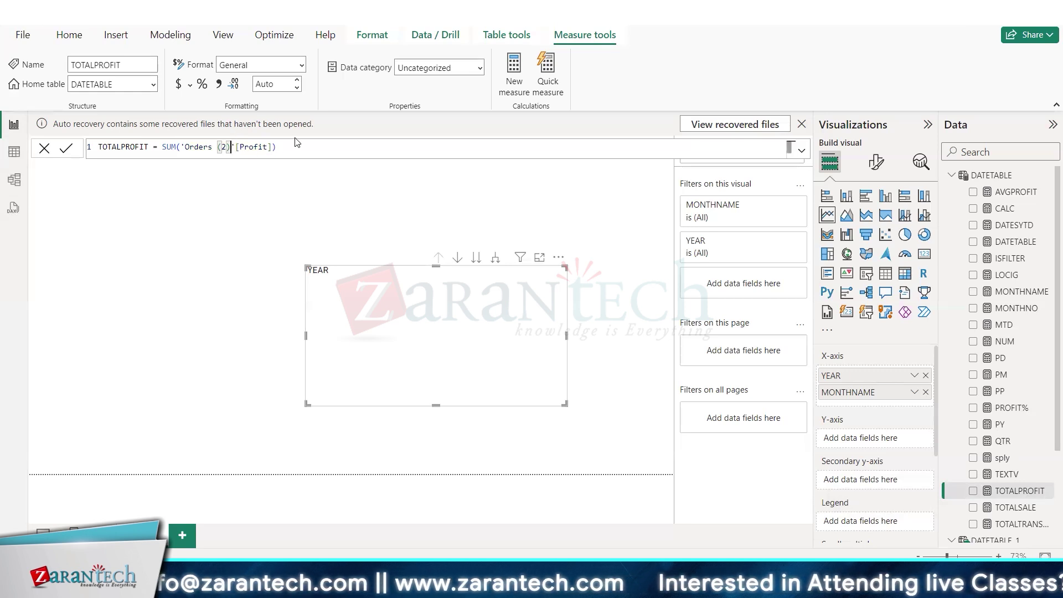
key(BackSpace)
key(BackSpace)
key(BackSpace)
key(BackSpace)
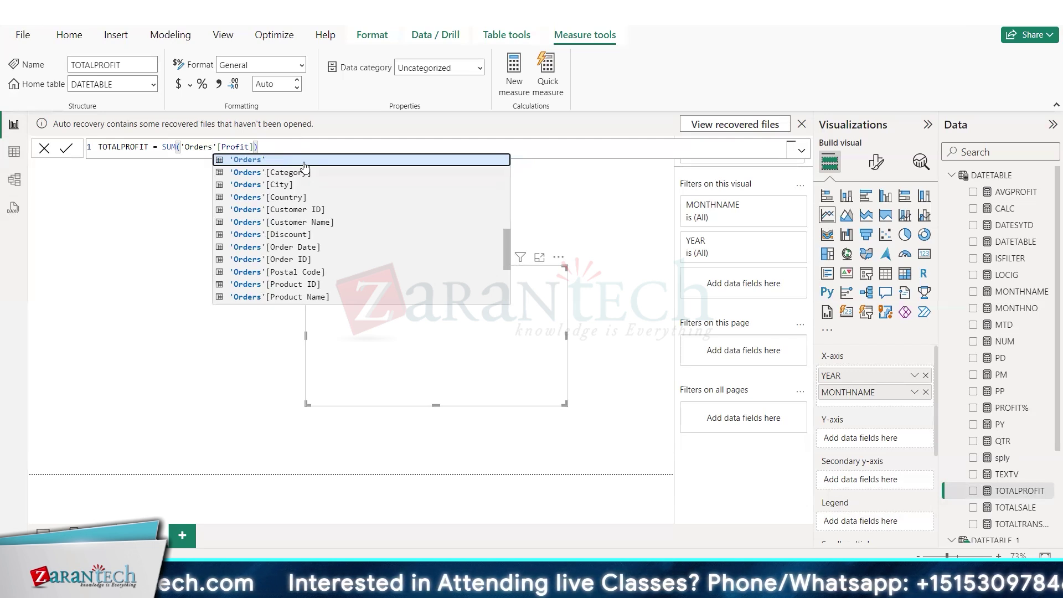
click(299, 142)
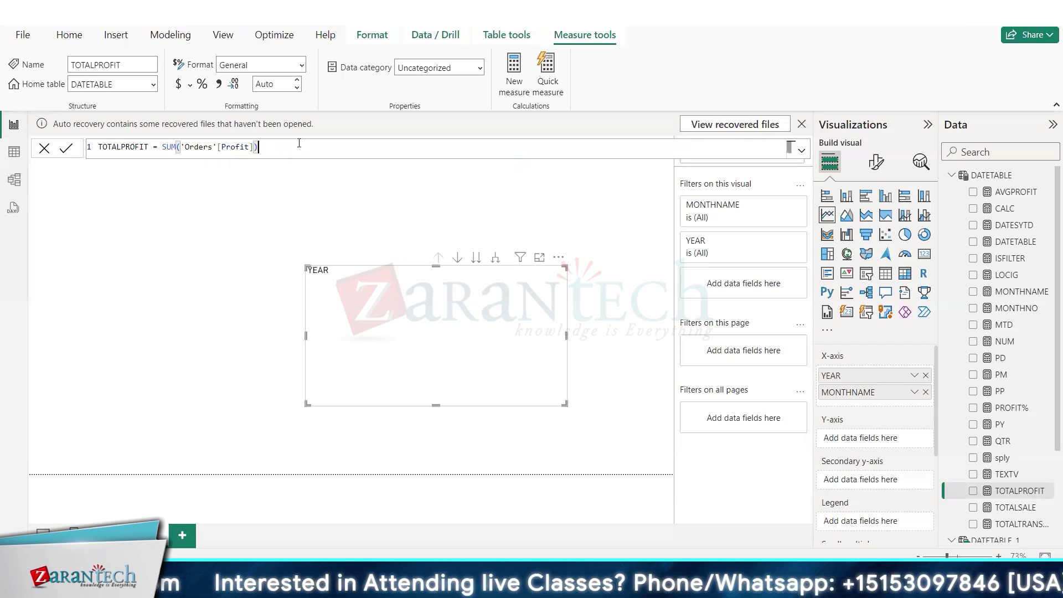
Re-enter the column reference in the TOTALPROFIT measure so its formula reads SUM('Orders'[Profit]), and commit it
key(BackSpace)
key(BackSpace)
key(BackSpace)
key(BackSpace)
key(BackSpace)
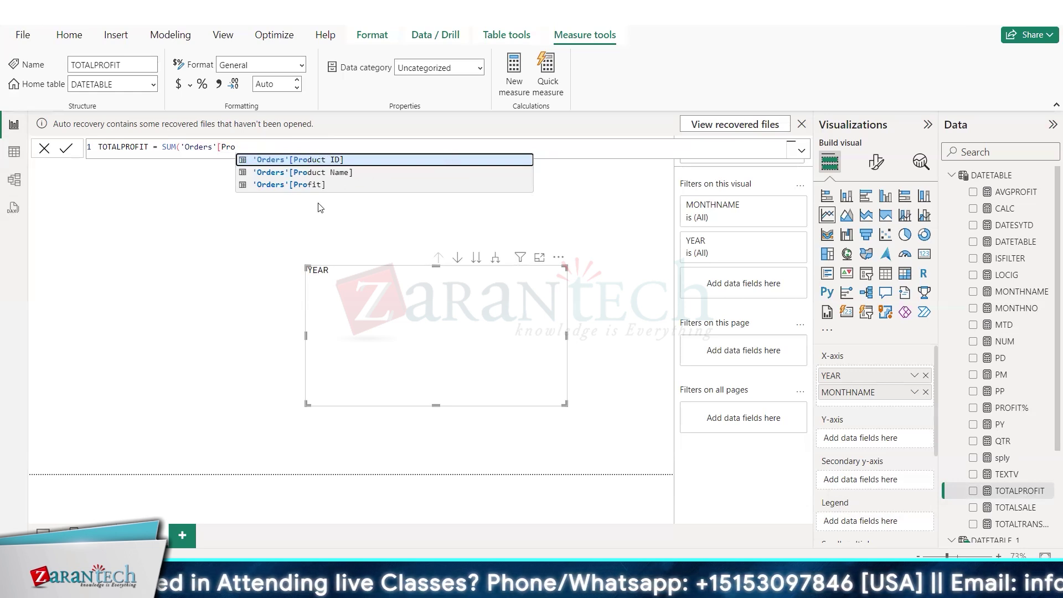
click(310, 187)
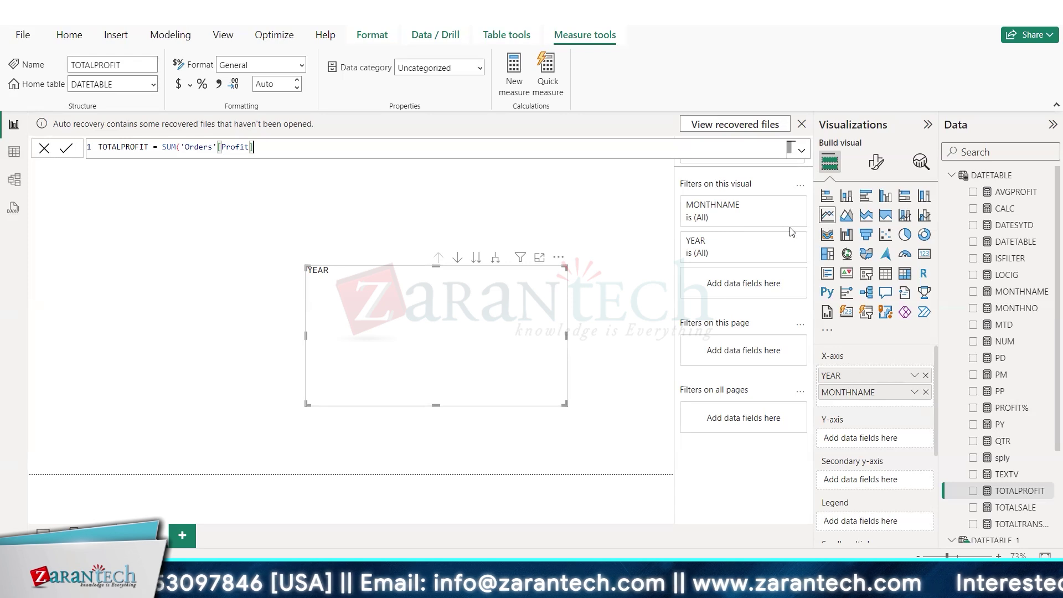
text())
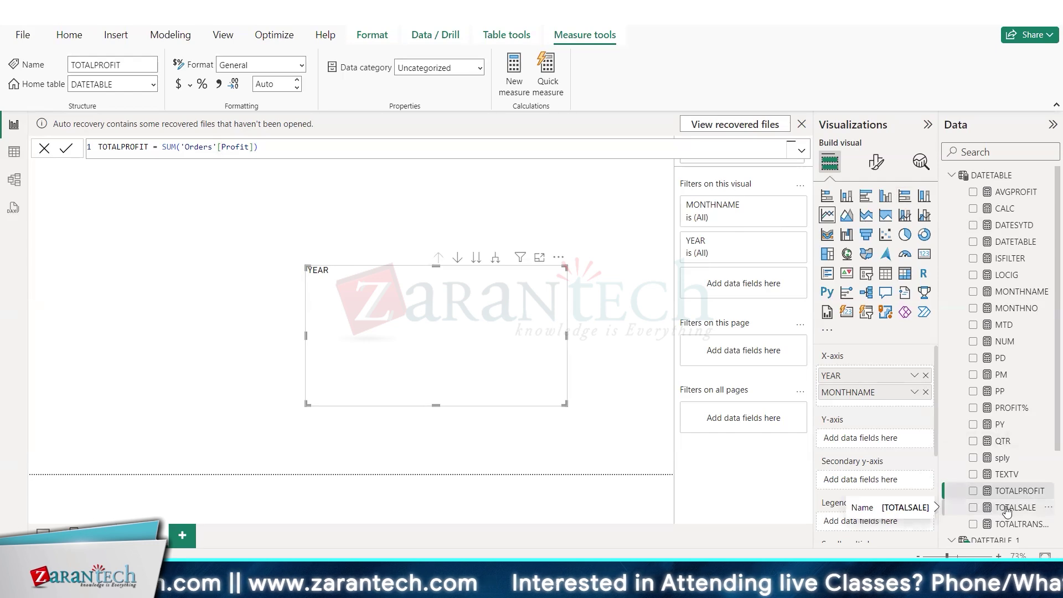
Plot TOTALSALE and TOTALPROFIT on the line chart's Y-axis again, and show the table relationships in the data model
drag(1005, 511, 501, 309)
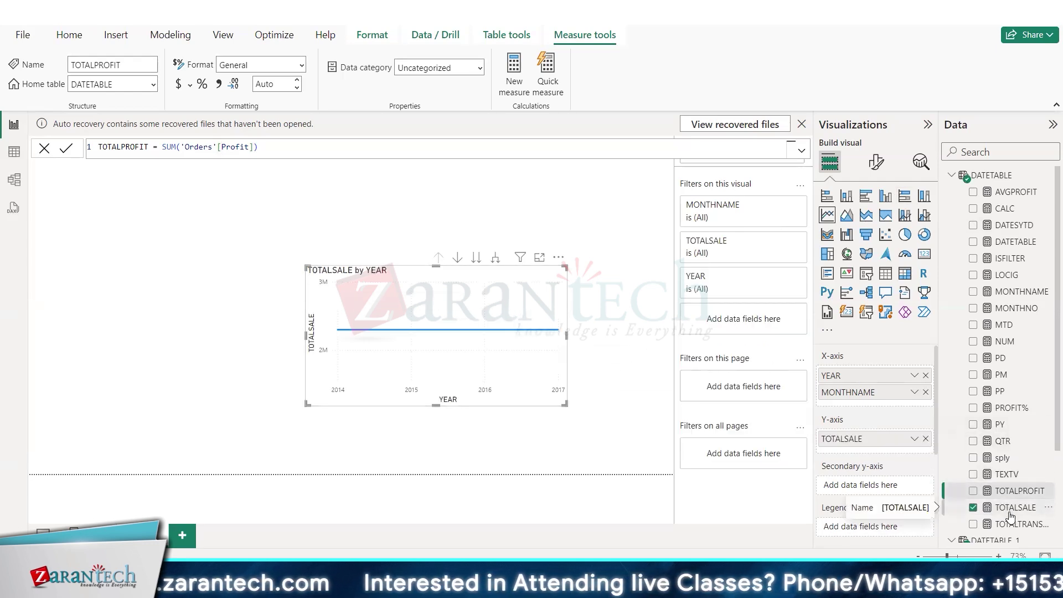
drag(1009, 497, 390, 304)
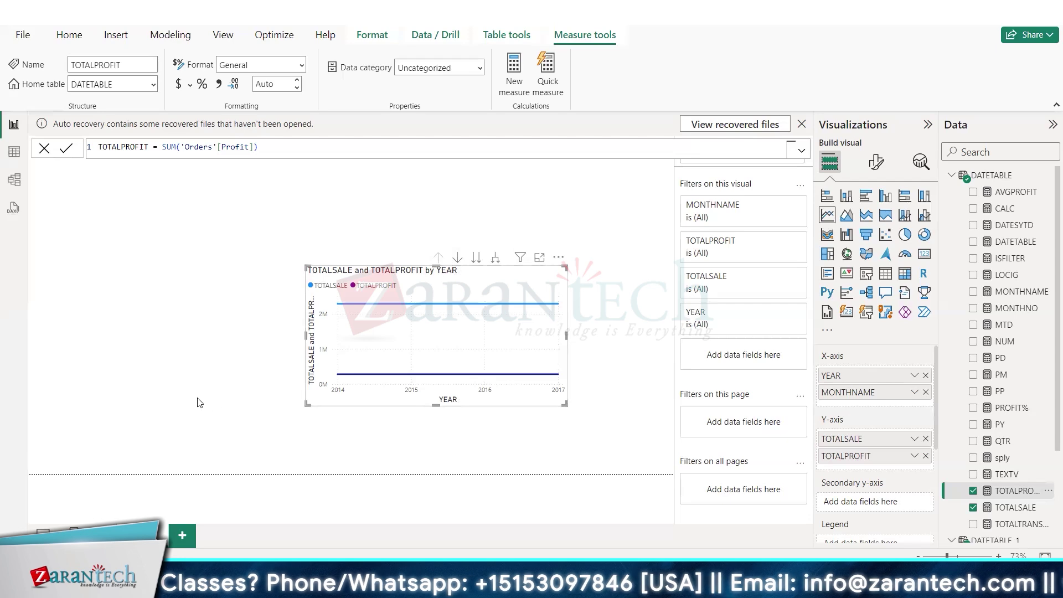
click(14, 180)
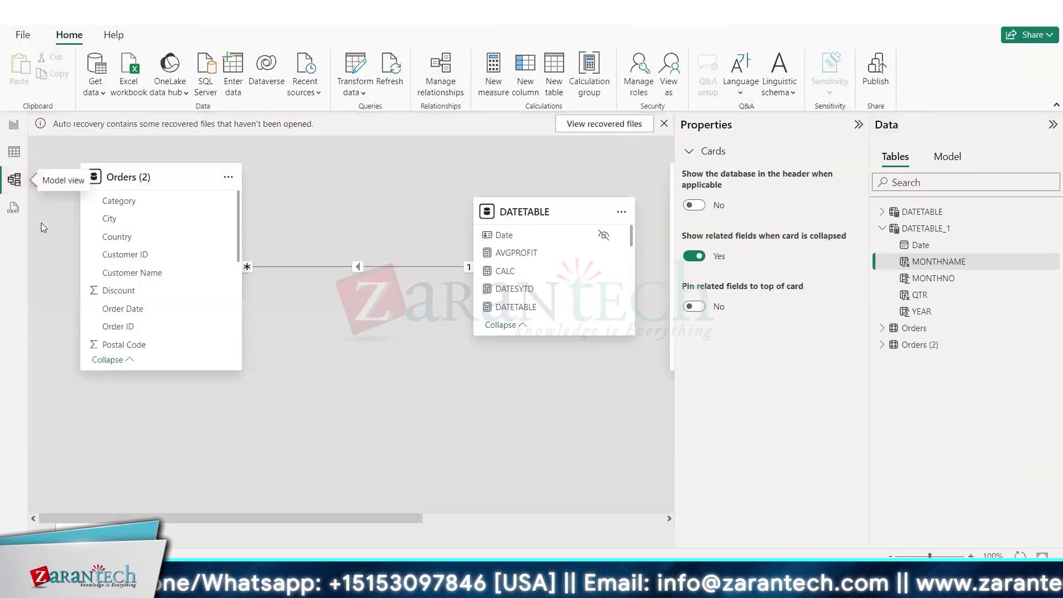
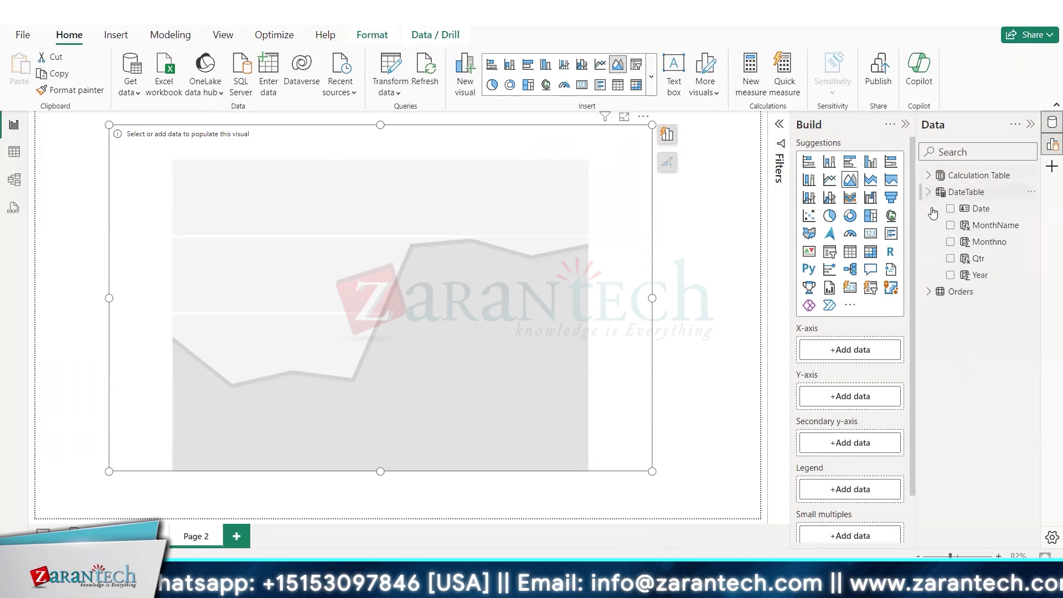
Fill the empty area chart on Page 2 with Year and MonthName on the X-axis and Total Sales and Total Profit on the Y-axis
drag(976, 276, 469, 216)
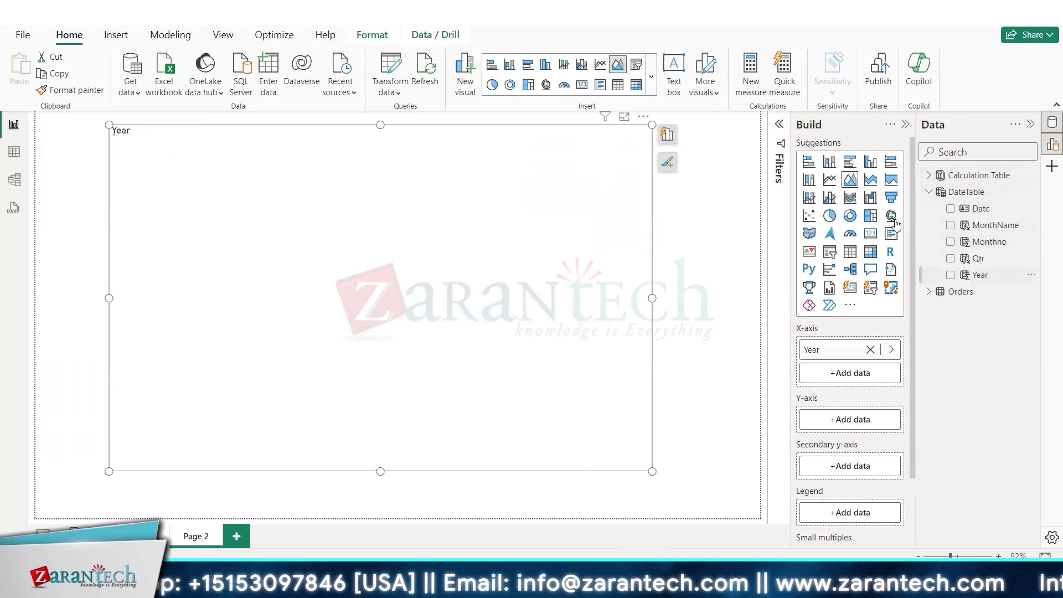
drag(349, 305, 856, 376)
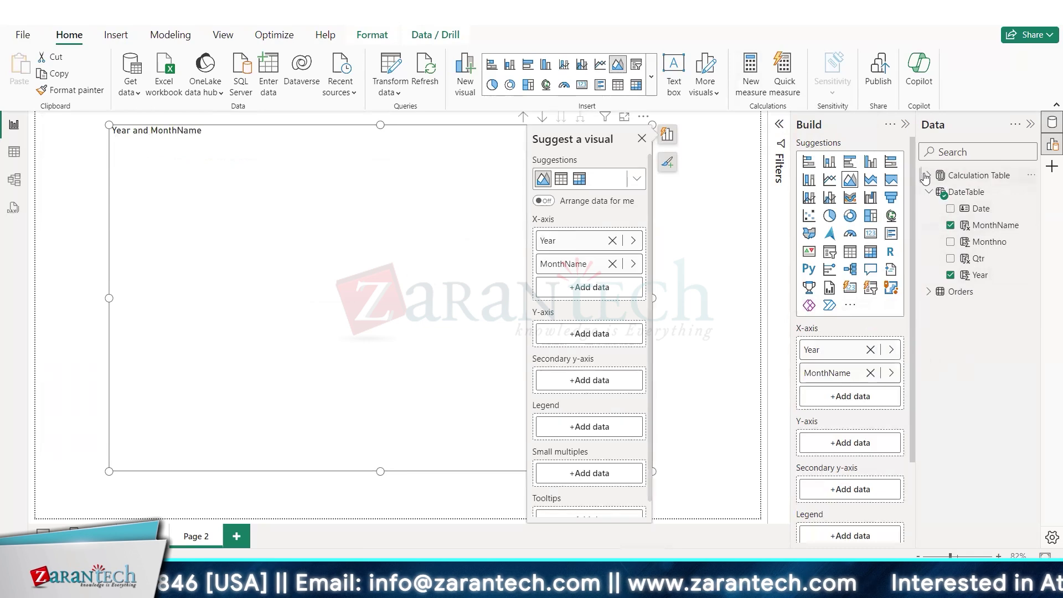
click(939, 176)
scroll(984, 387, down, 3)
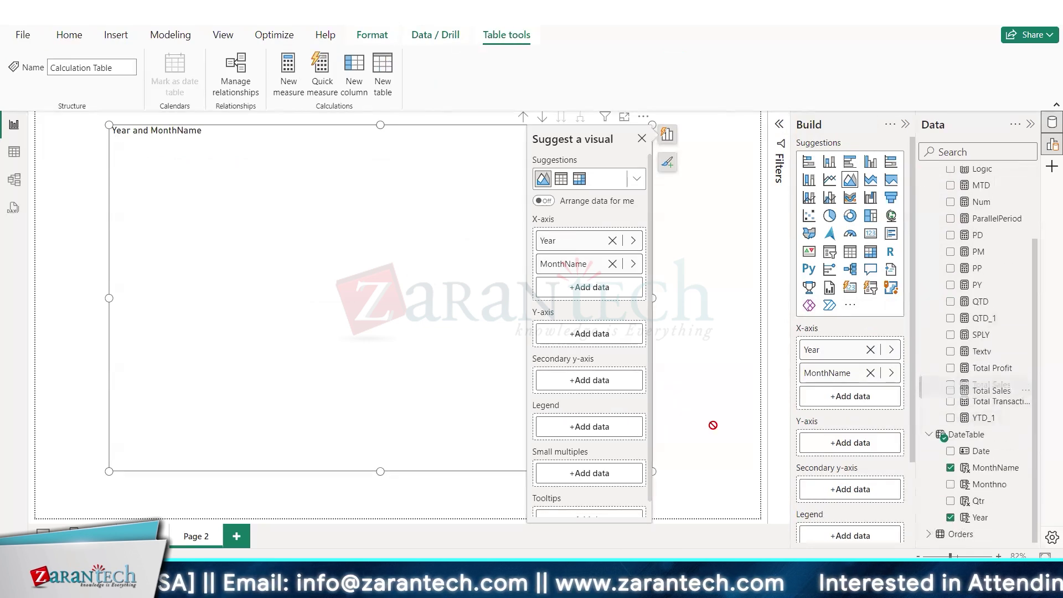
click(951, 384)
drag(454, 264, 454, 262)
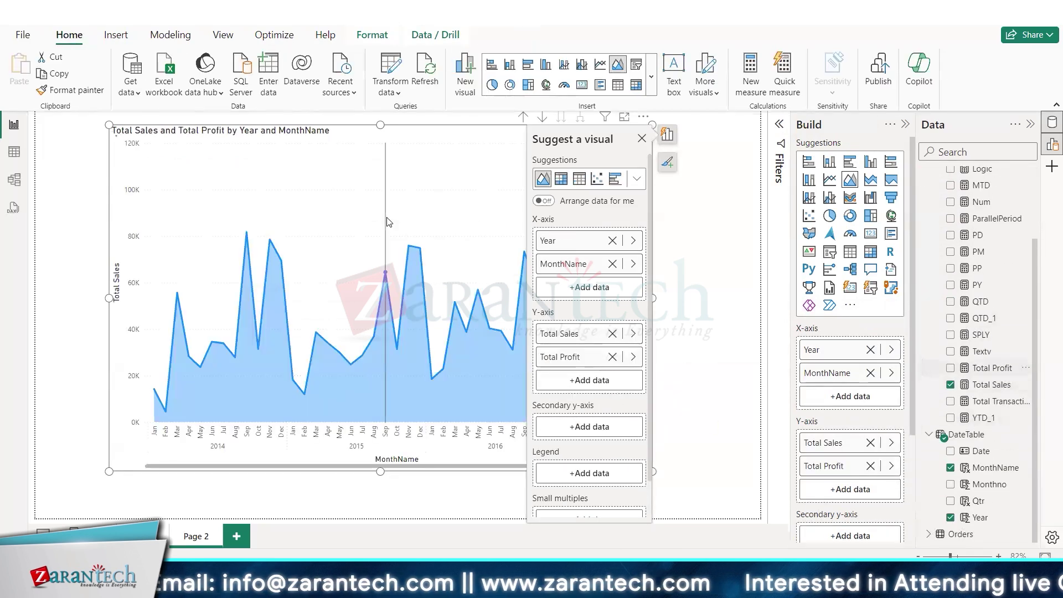
Drill the area chart to the MonthName level alone, and move and shrink it into the page's upper-left corner
click(524, 117)
click(561, 117)
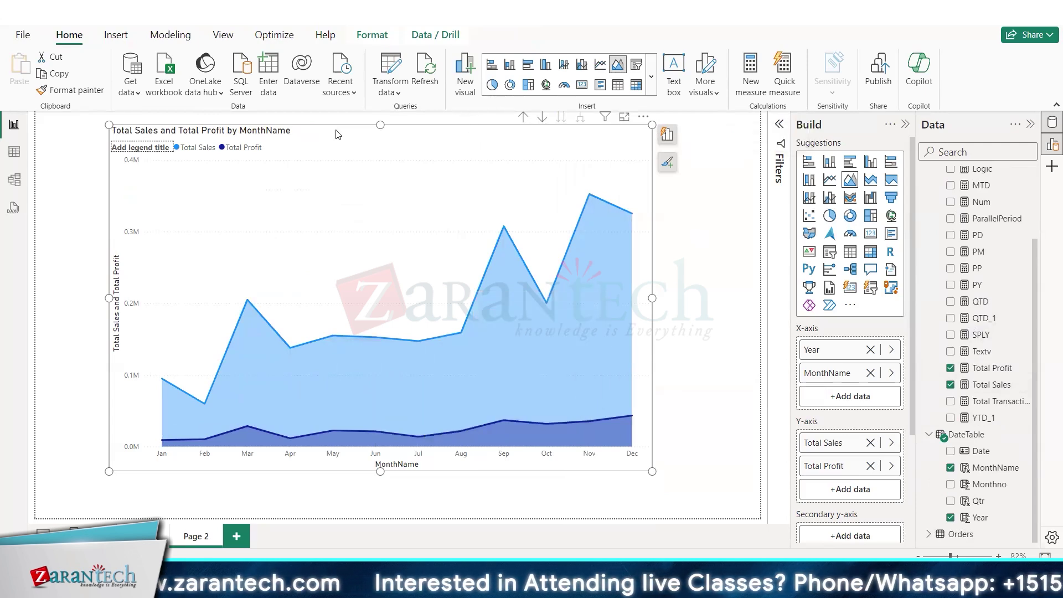
drag(337, 135, 264, 121)
drag(578, 457, 466, 412)
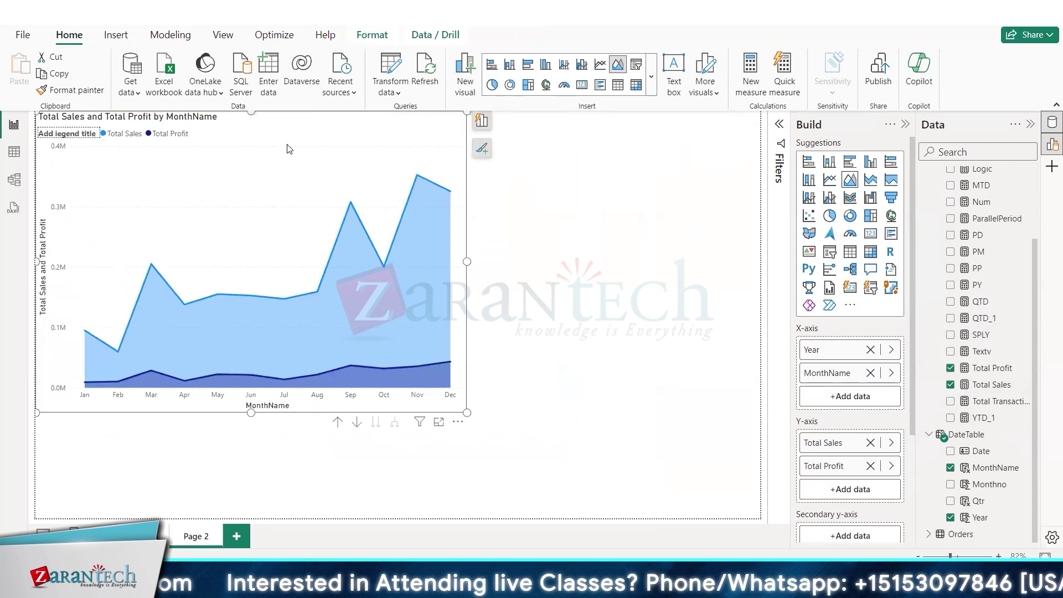
Duplicate the area chart, place the copy at the page's right side and convert it to a line chart
key(ctrl+c)
key(ctrl+v)
drag(240, 129, 785, 137)
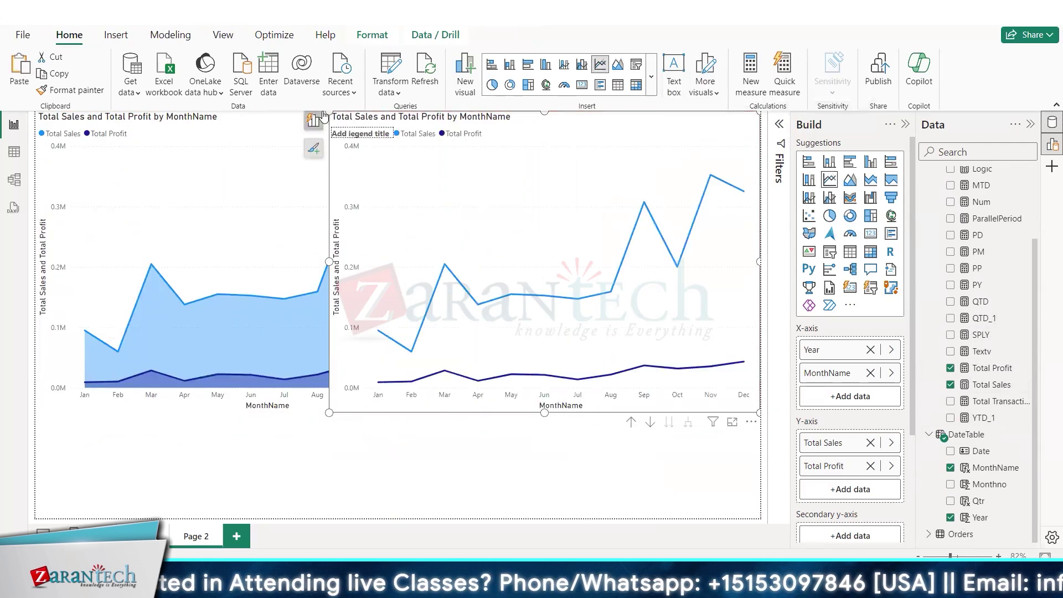
Narrow the line chart and the area chart so they sit side by side with a gap between them
drag(327, 111, 454, 111)
click(460, 266)
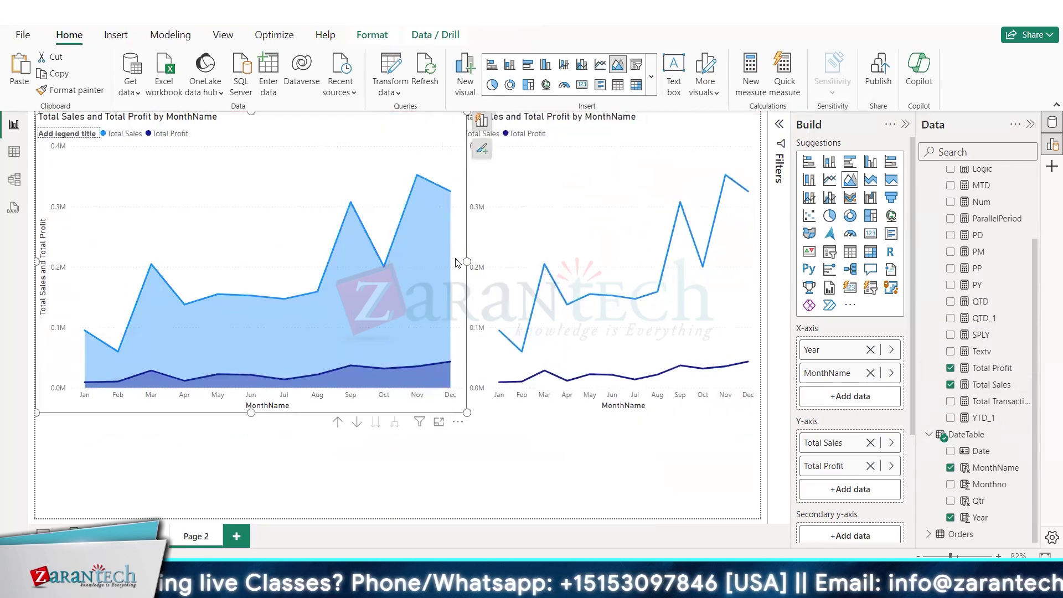
drag(464, 262, 430, 262)
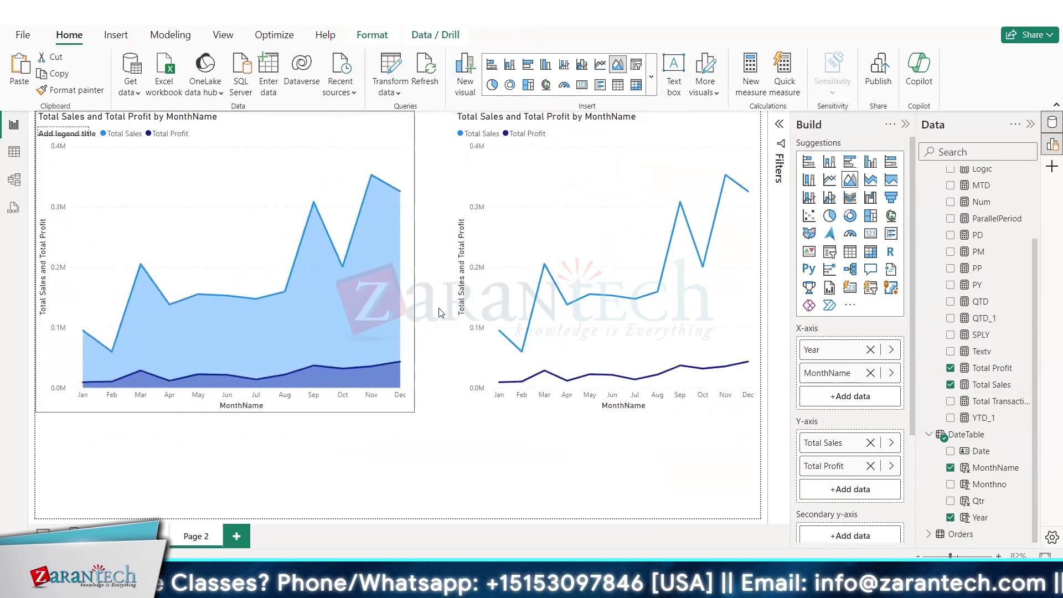
click(435, 416)
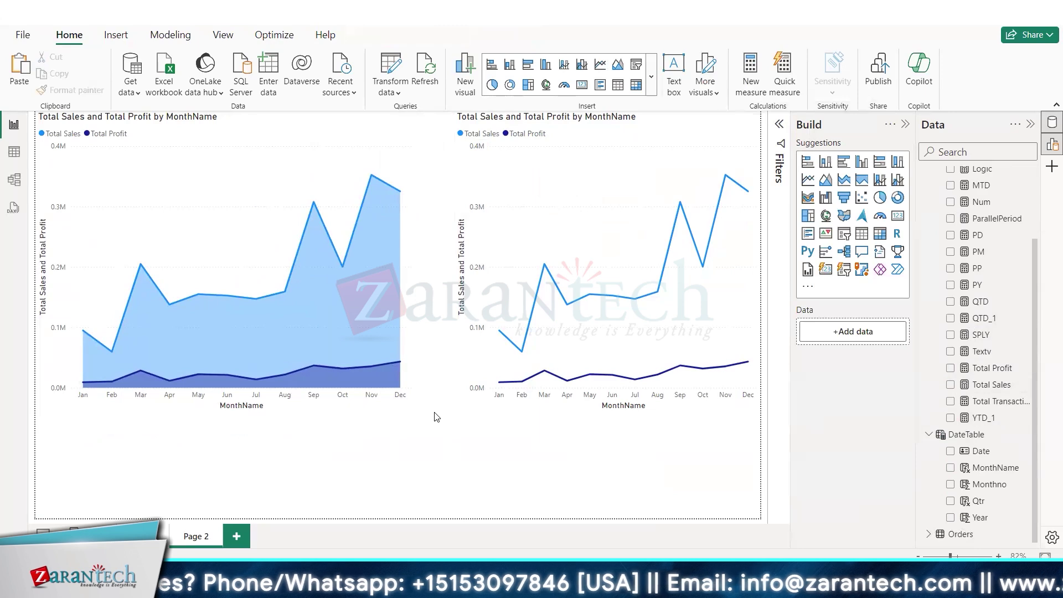
Open the line and color formatting for the area chart's Total Sales series
mouse_move(566, 244)
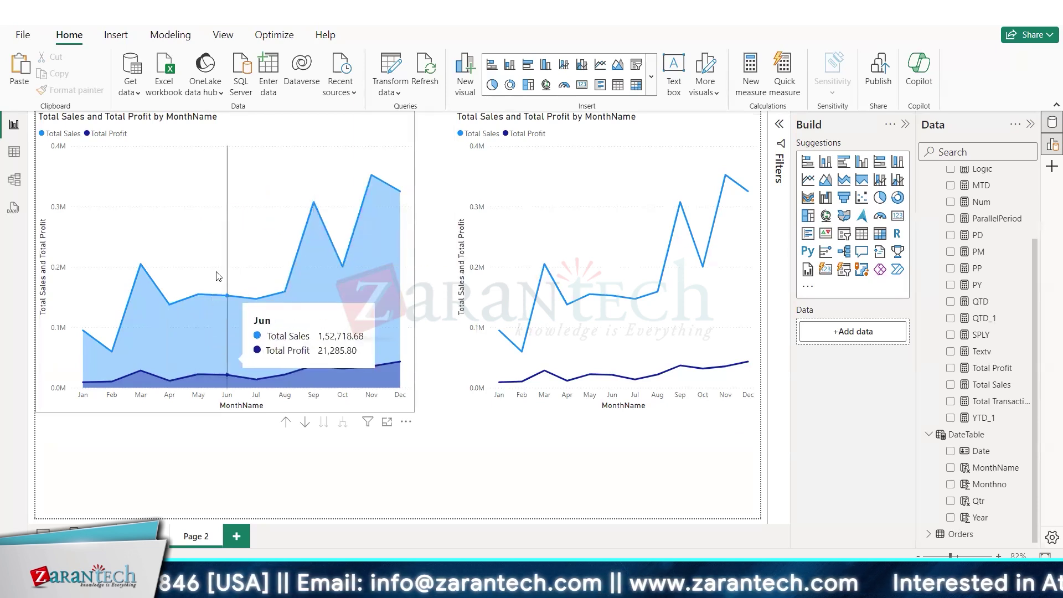
click(229, 244)
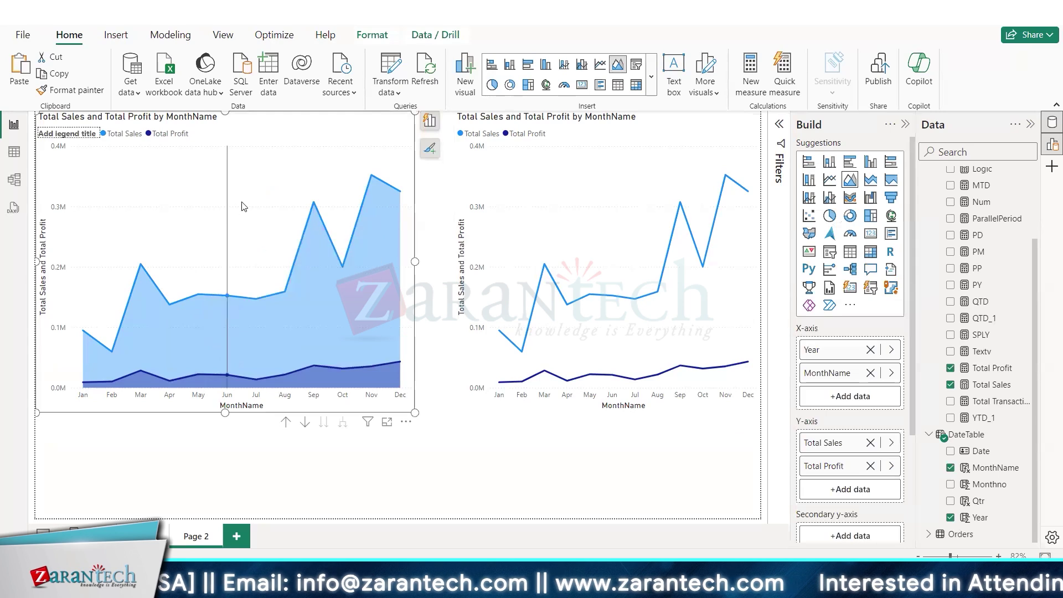
double_click(314, 308)
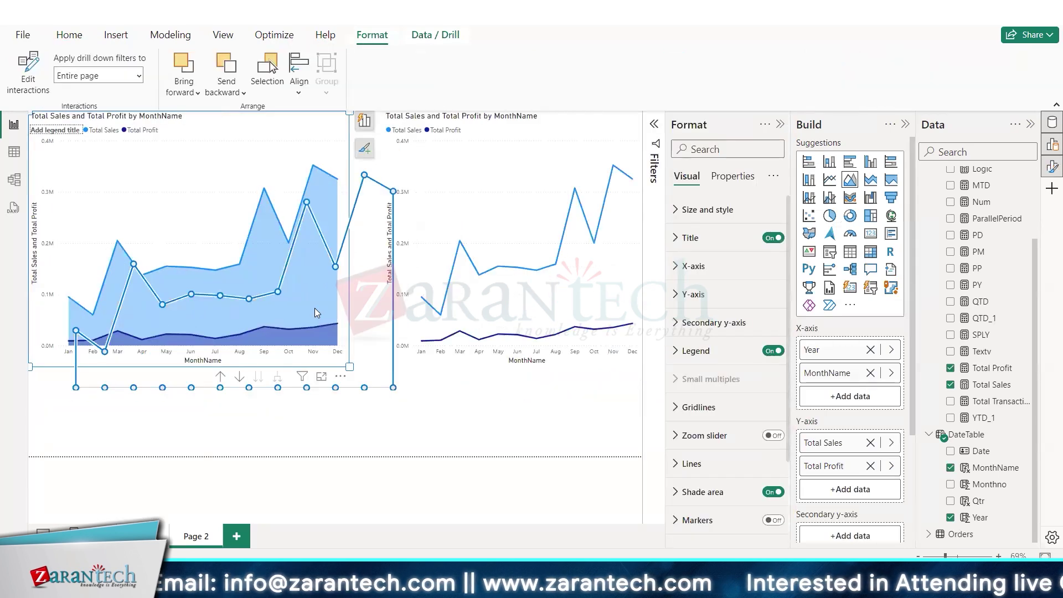
click(266, 255)
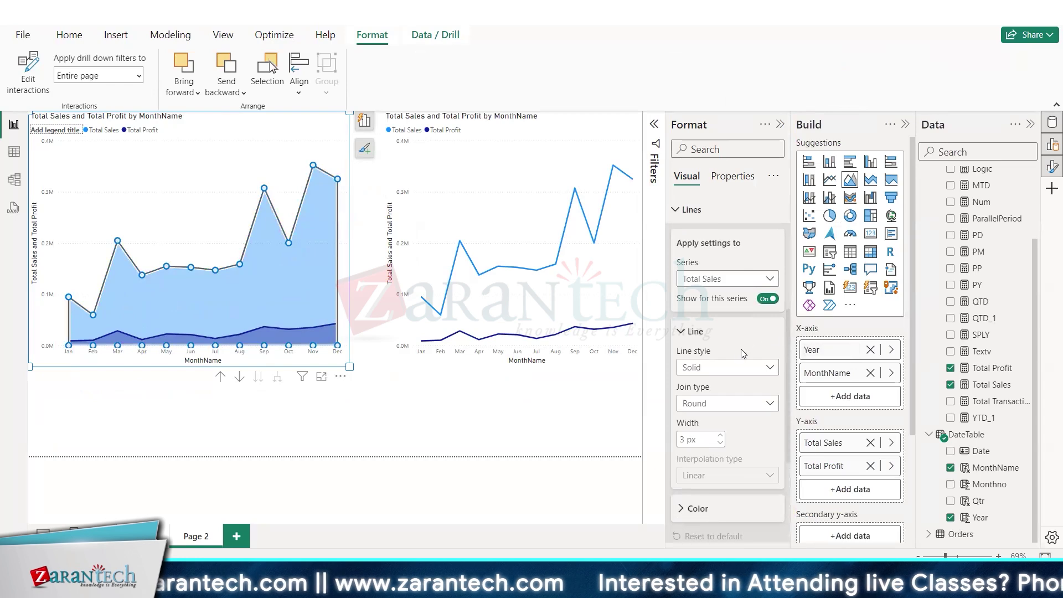
scroll(730, 334, down, 3)
click(704, 229)
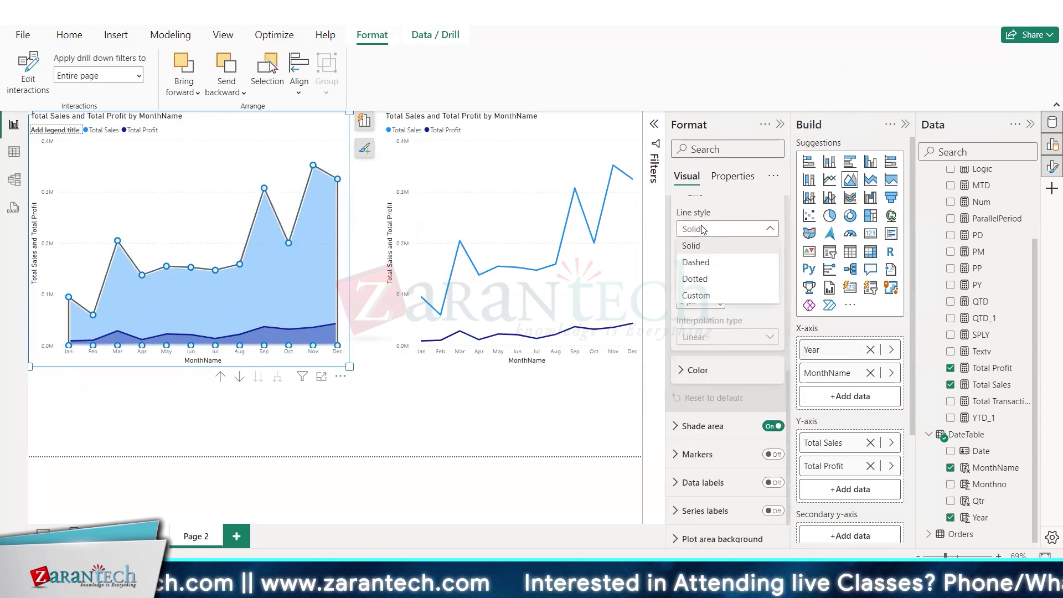
click(705, 229)
scroll(734, 299, down, 1)
scroll(734, 299, down, 1)
click(713, 339)
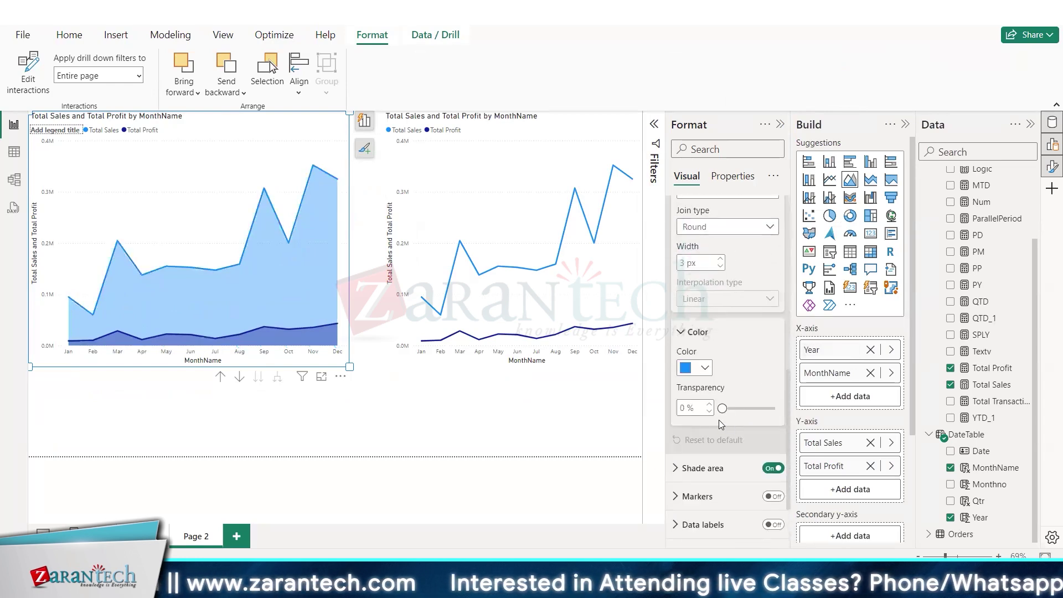
Try black, dark blue and pink for the area chart's Total Sales series, and settle on light purple
click(699, 368)
click(715, 308)
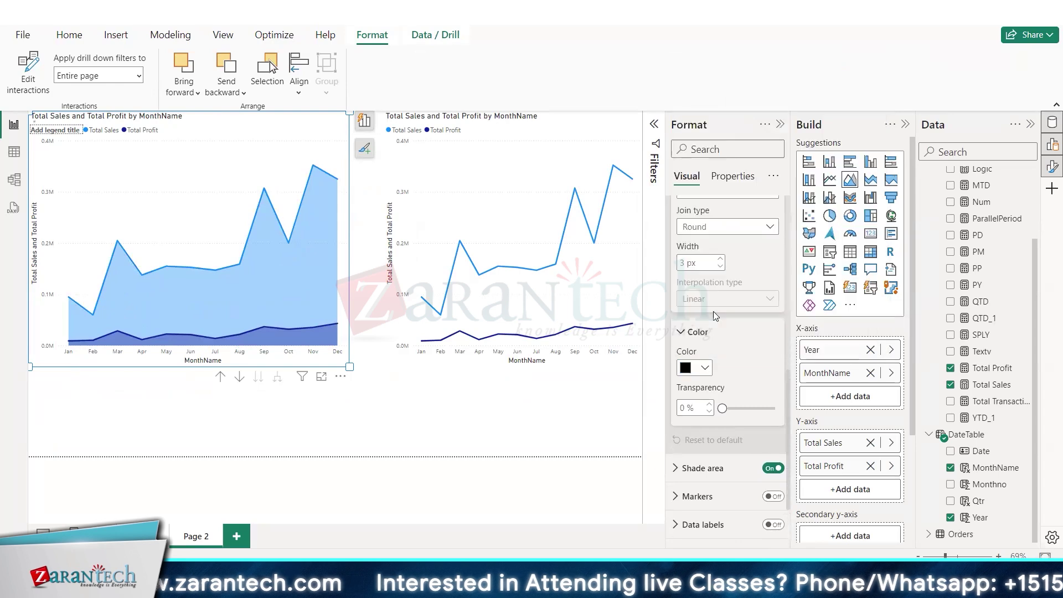
click(704, 369)
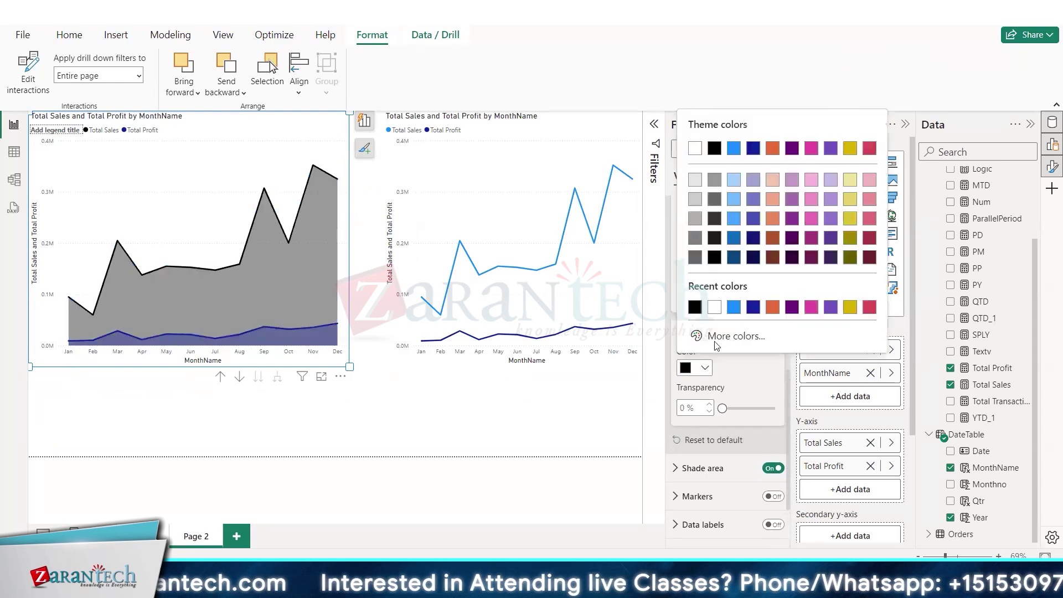
click(724, 308)
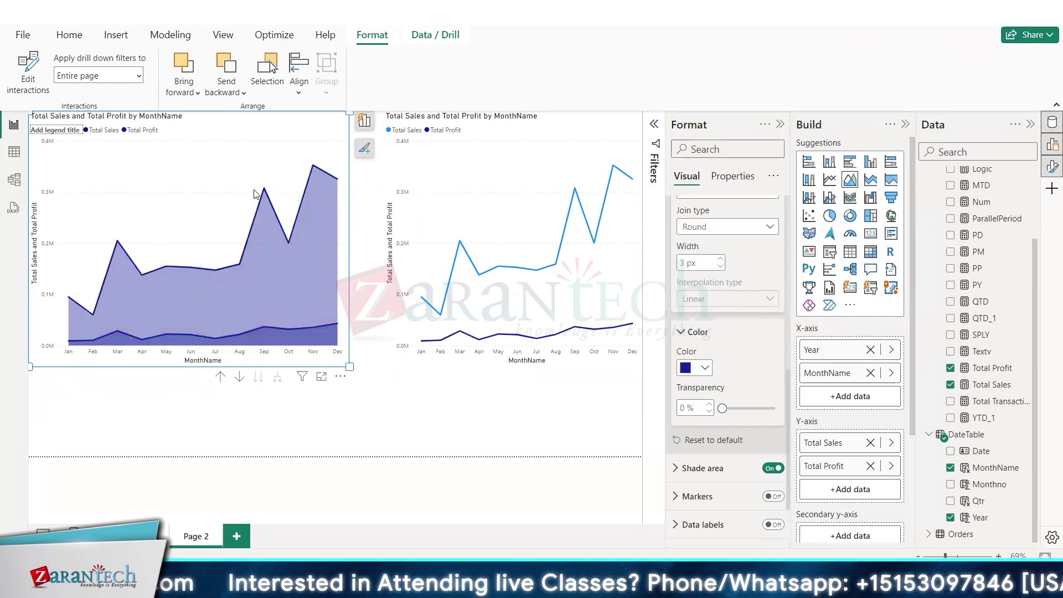
click(692, 369)
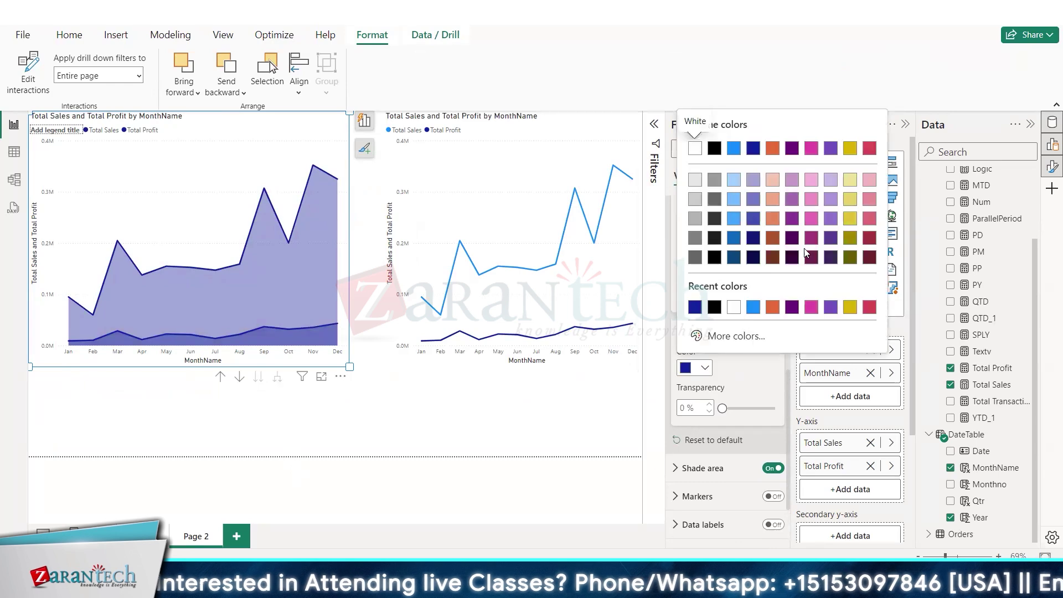
click(811, 220)
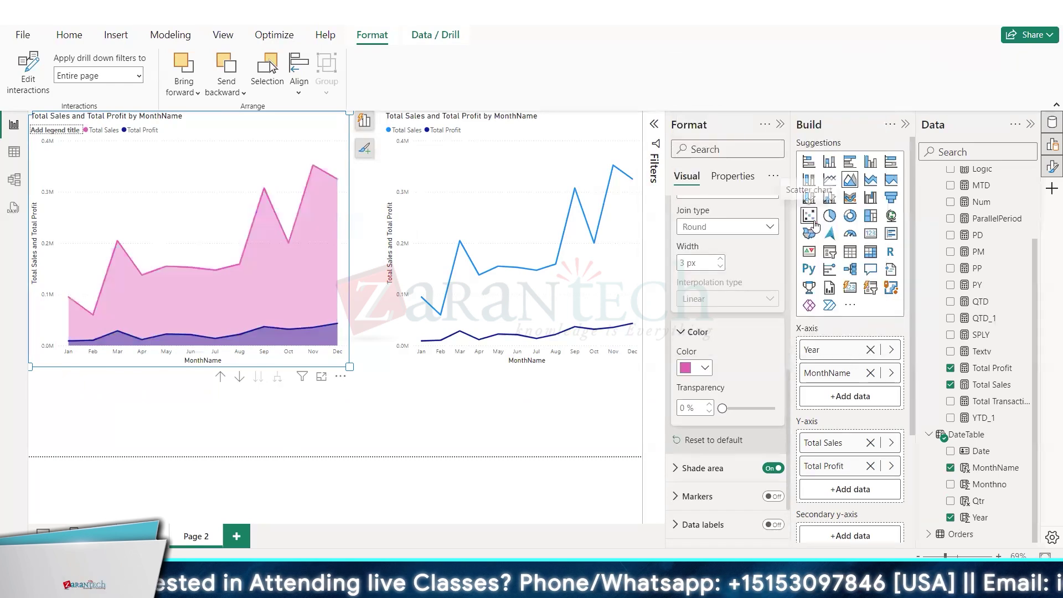
click(706, 370)
click(832, 220)
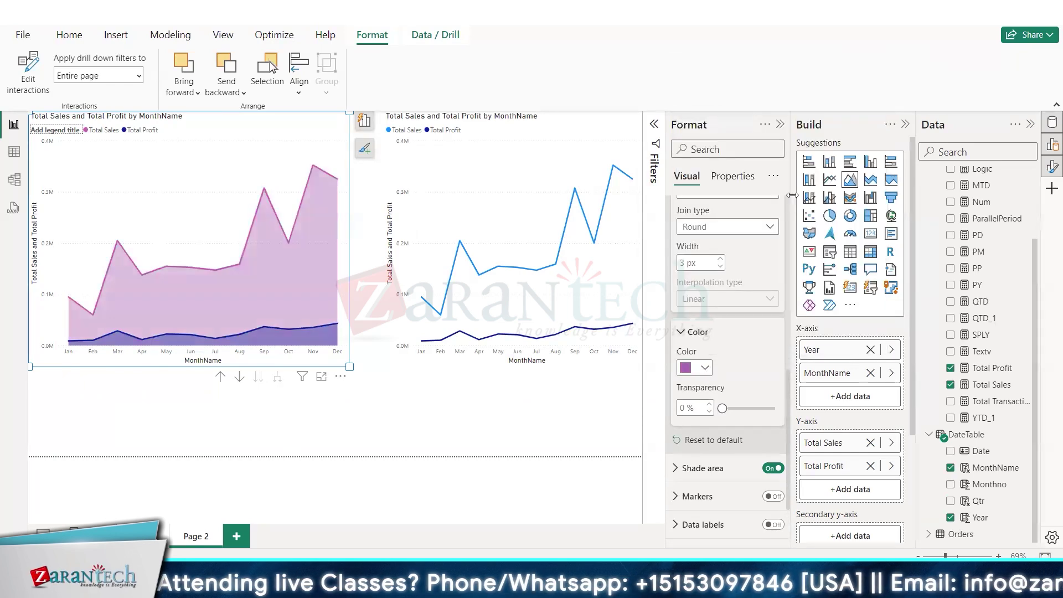
Set the area chart's Total Profit series color to the theme's bright blue and deselect the chart
click(259, 293)
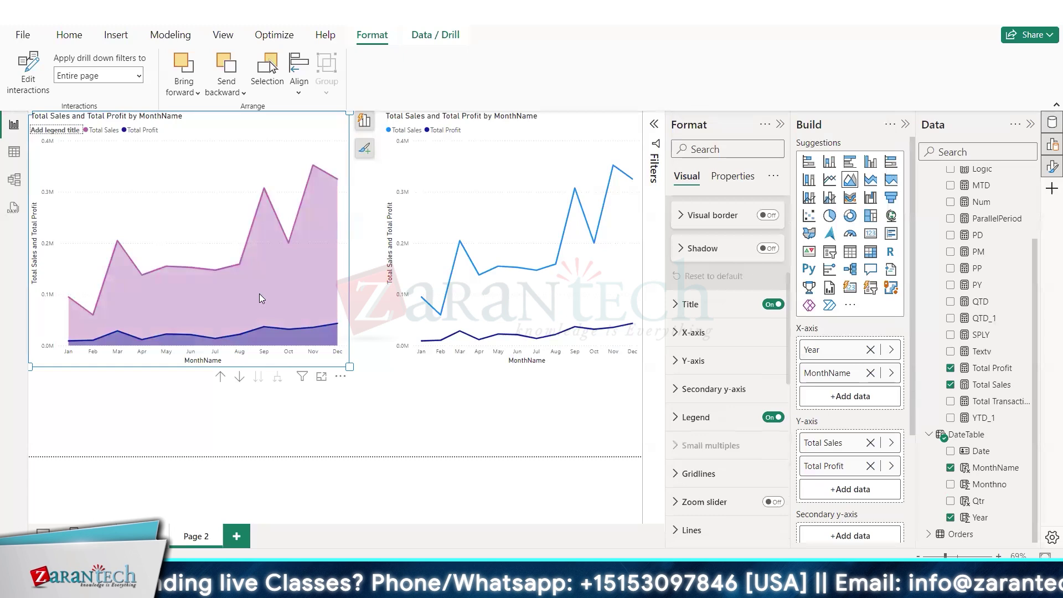
click(267, 336)
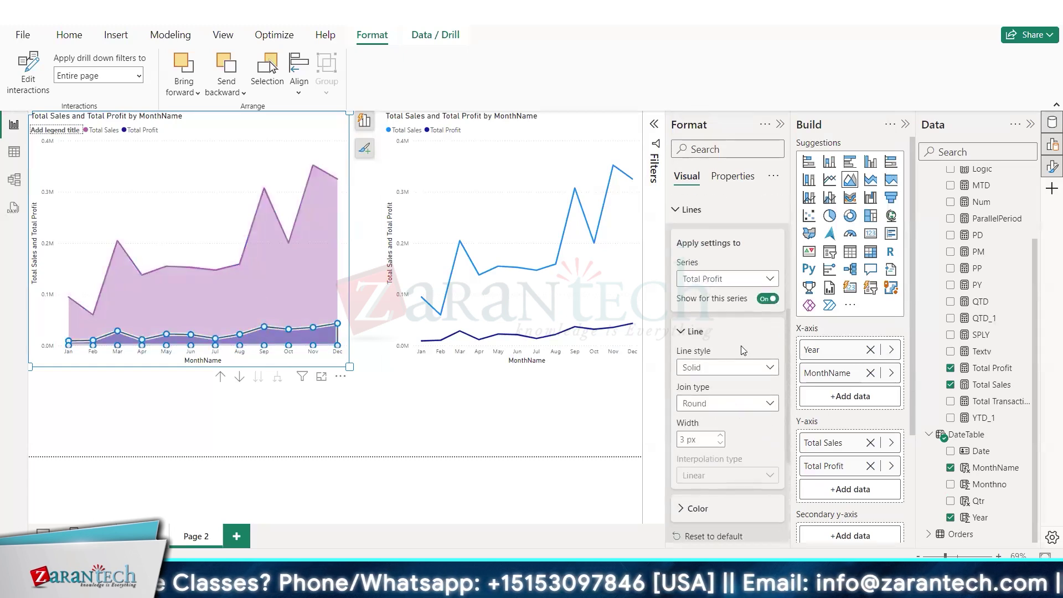
scroll(737, 324, down, 1)
click(715, 396)
click(701, 410)
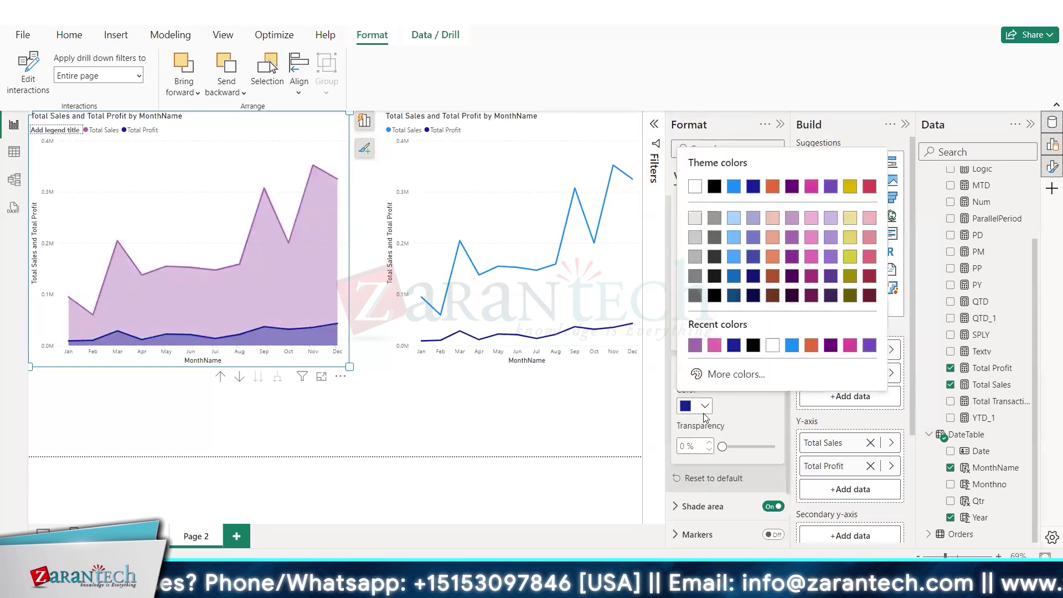
click(734, 349)
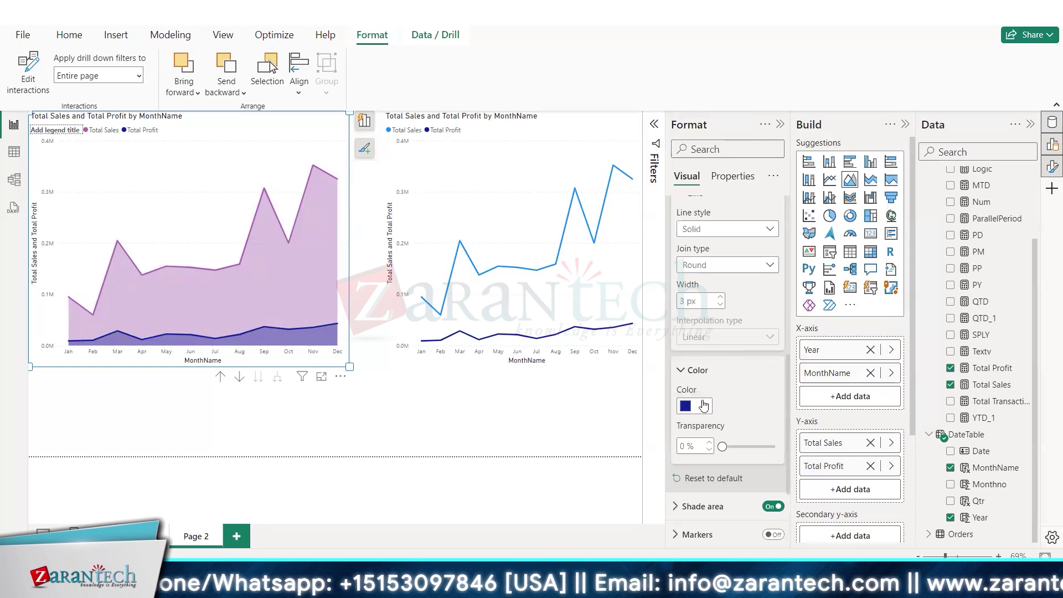
click(704, 406)
click(733, 188)
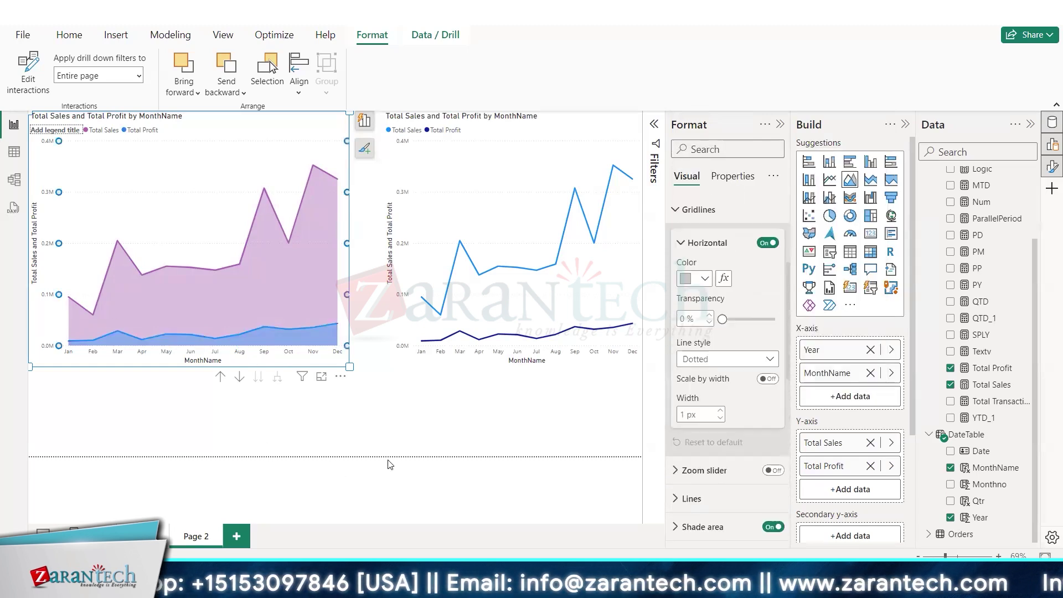
click(396, 427)
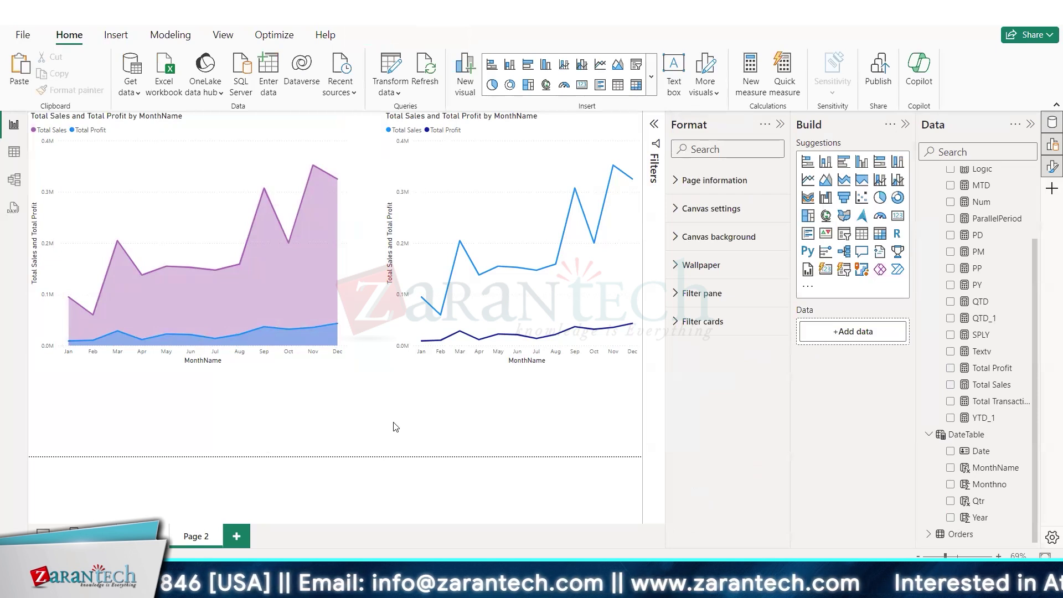
Compare how the area chart's shaded Total Sales and Total Profit regions and the line chart's plain lines show the monthly values
click(264, 261)
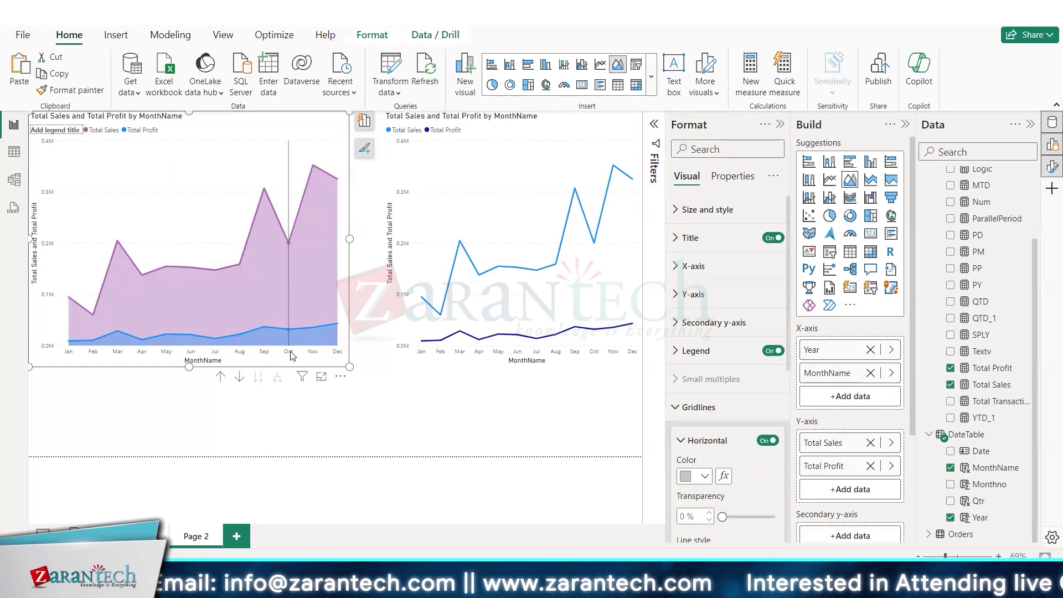
click(224, 312)
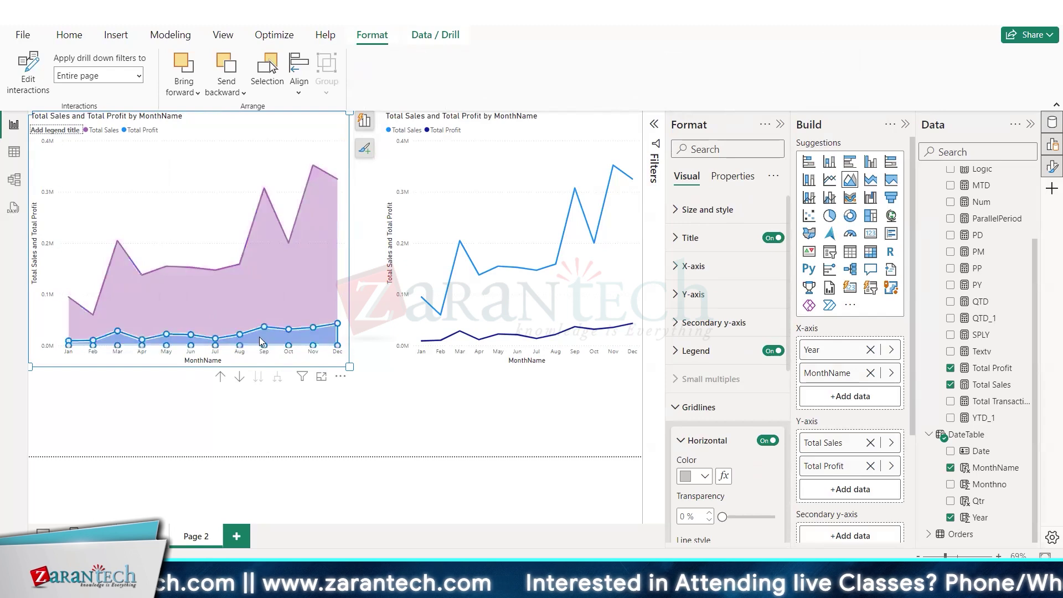
click(258, 335)
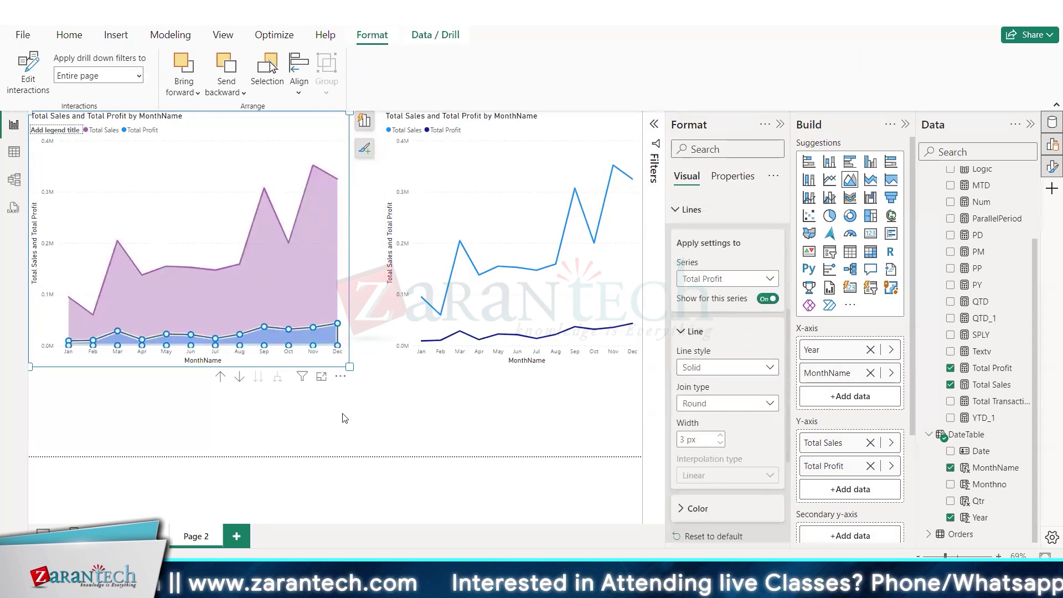
click(260, 270)
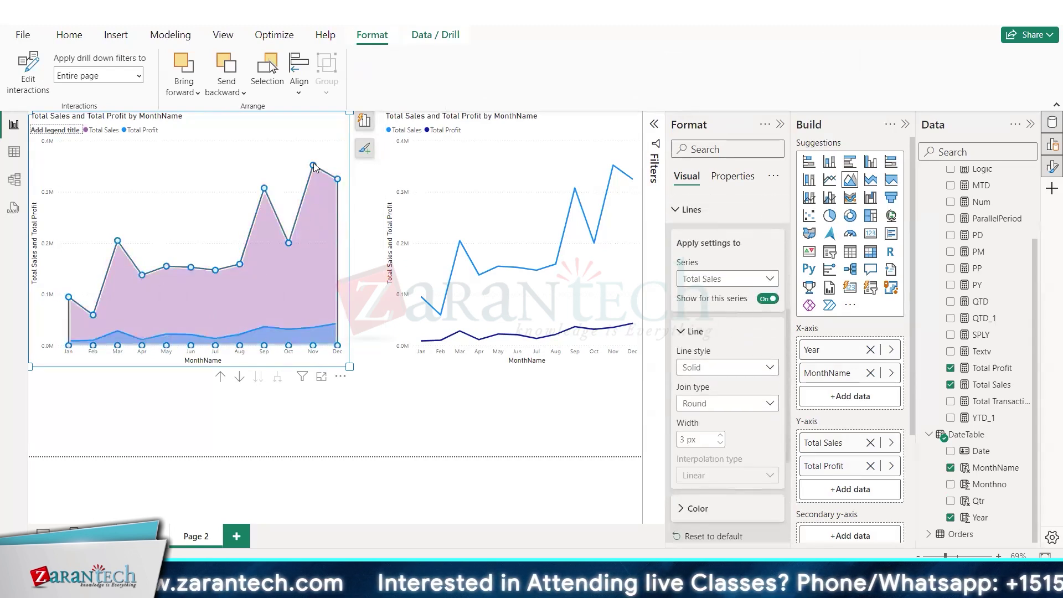
click(266, 181)
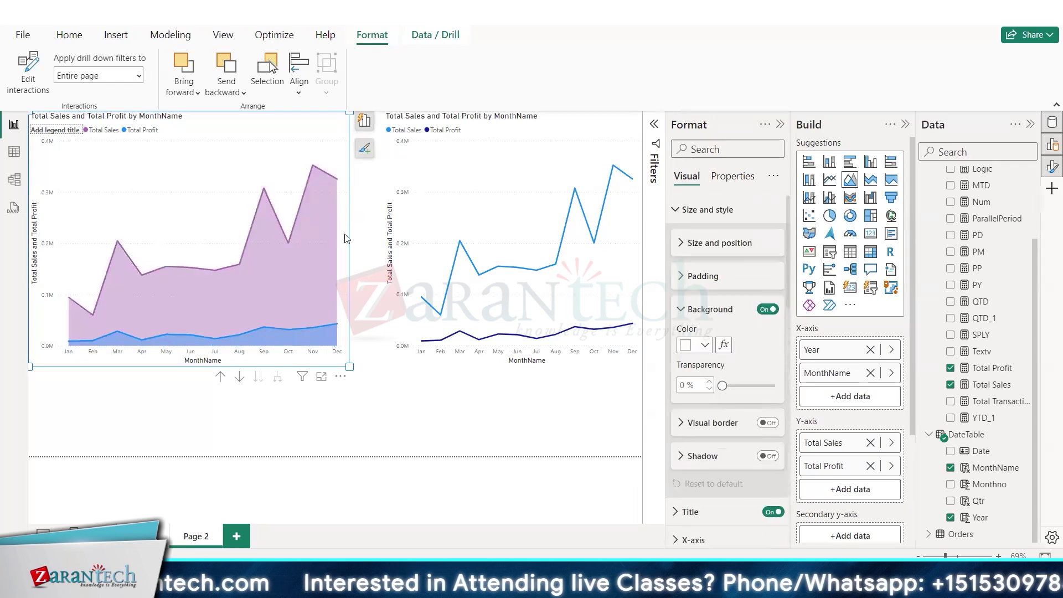
click(459, 242)
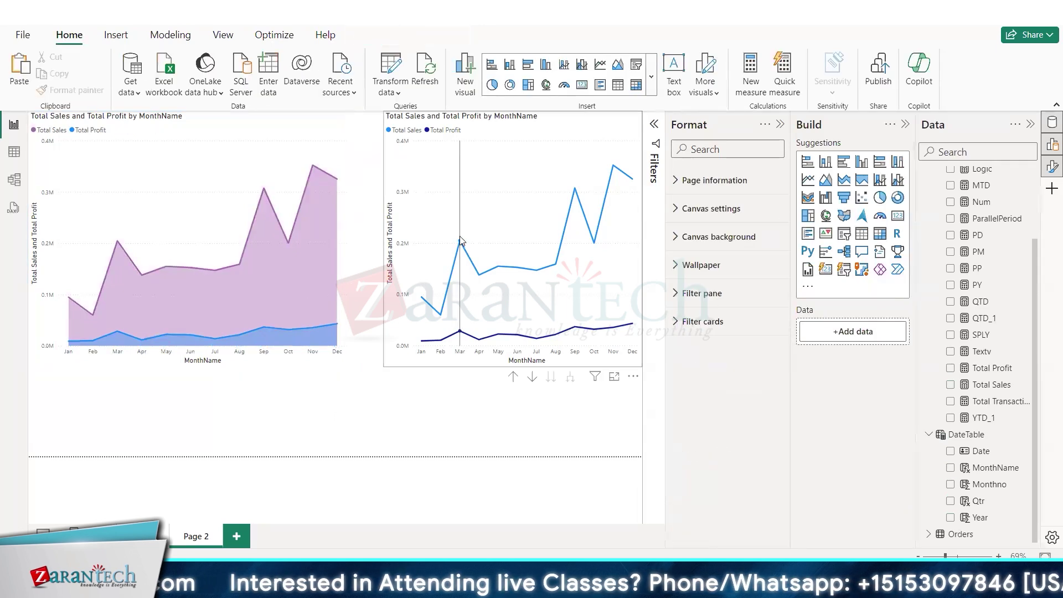
click(460, 241)
click(459, 241)
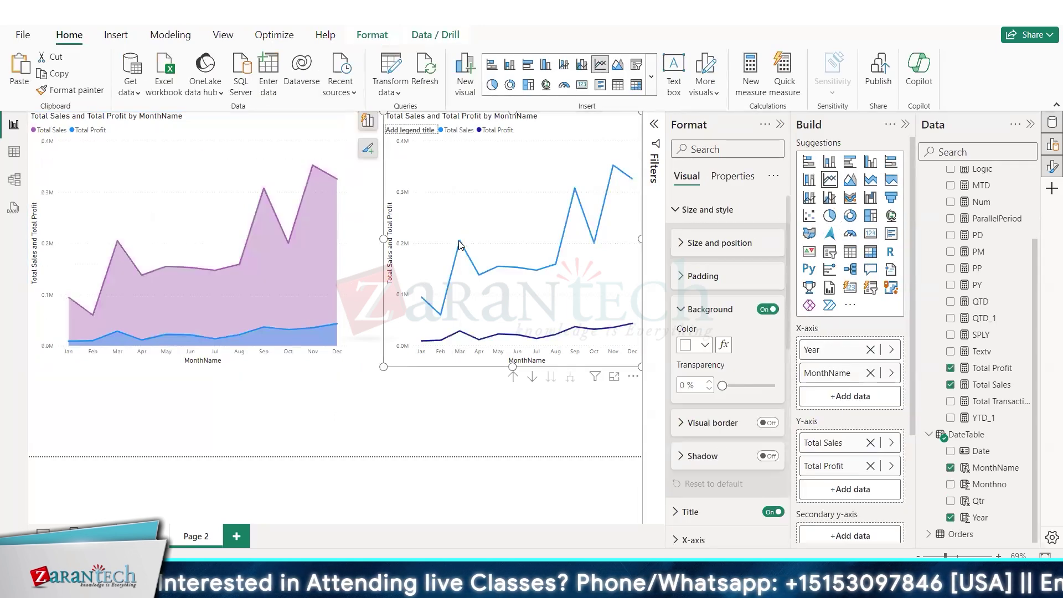
click(314, 170)
click(294, 216)
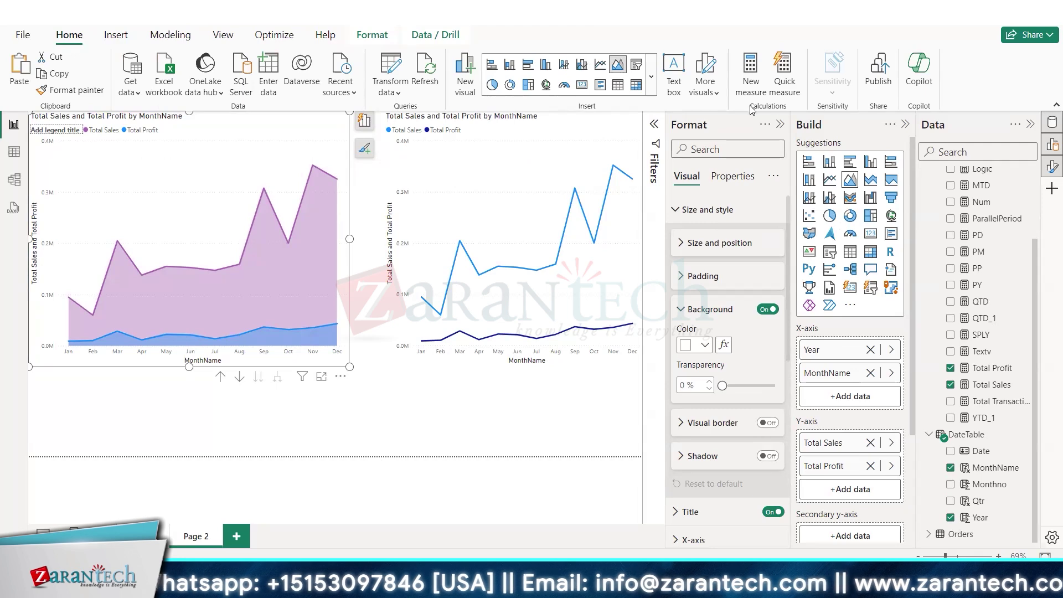
Close the formatting options and convert the area chart to a stacked area chart
click(767, 123)
click(757, 164)
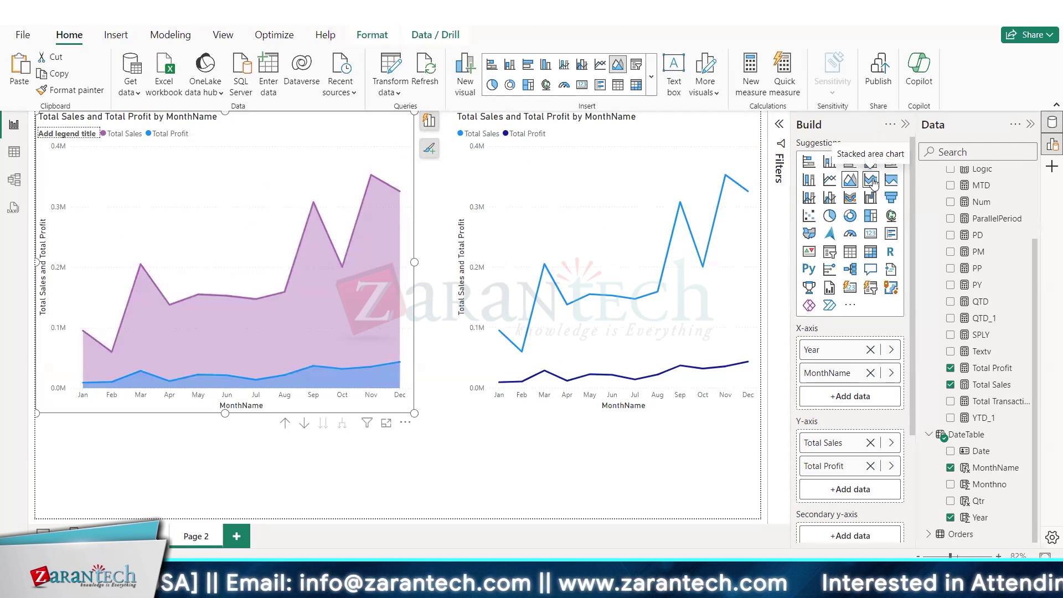
click(871, 180)
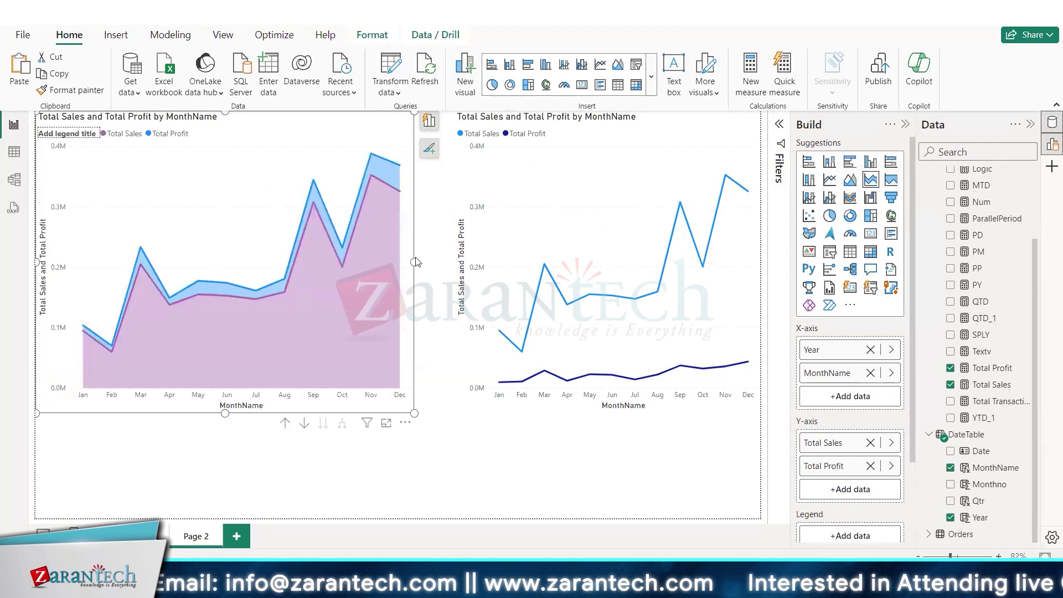
Delete the line chart and widen the stacked area chart to the full page width
drag(412, 270, 454, 263)
drag(381, 260, 383, 261)
click(546, 188)
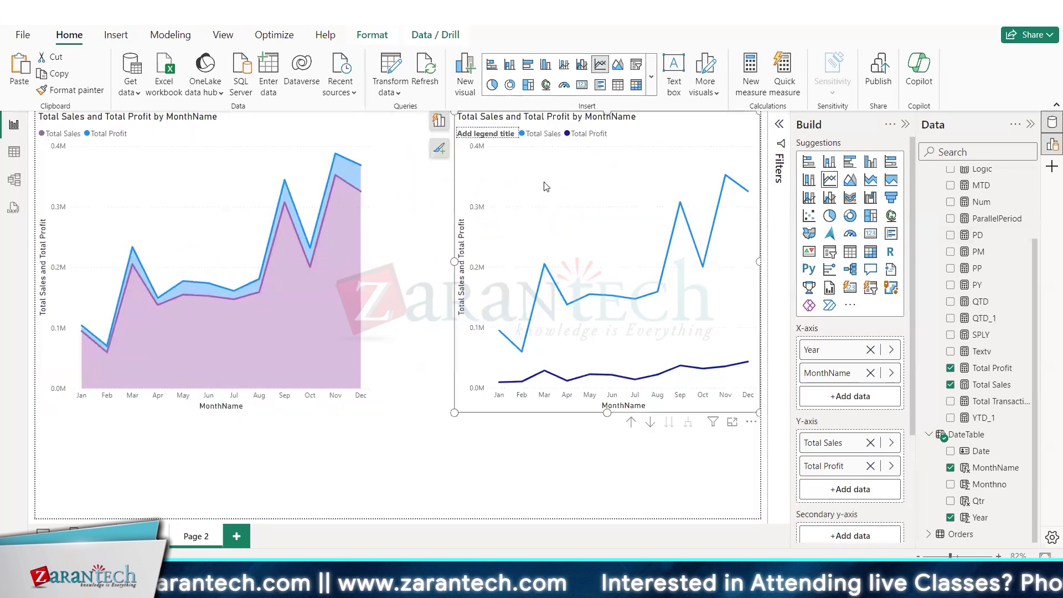
key(Delete)
click(379, 268)
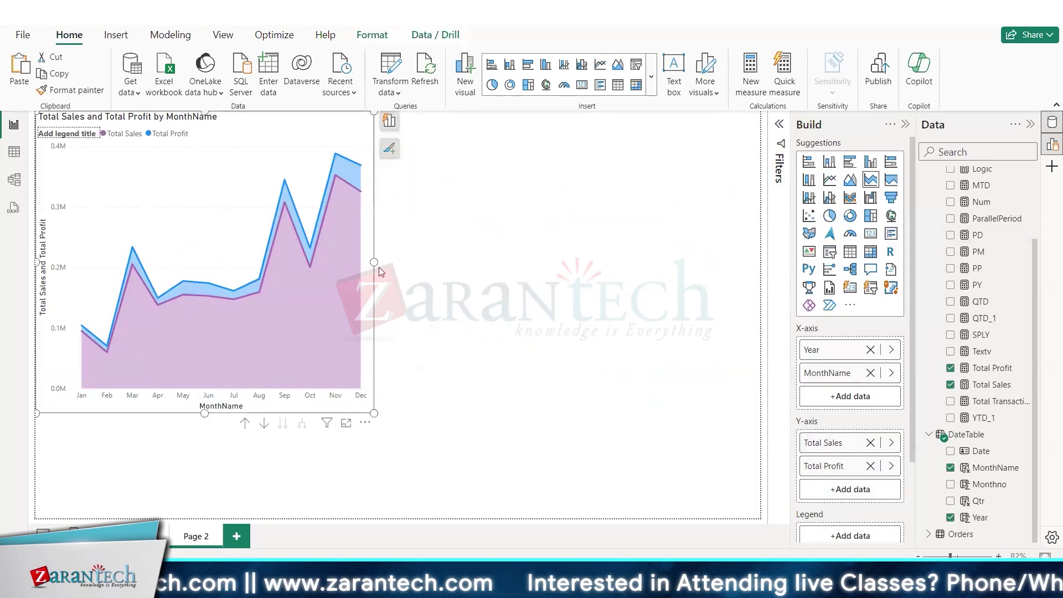
drag(375, 263, 799, 263)
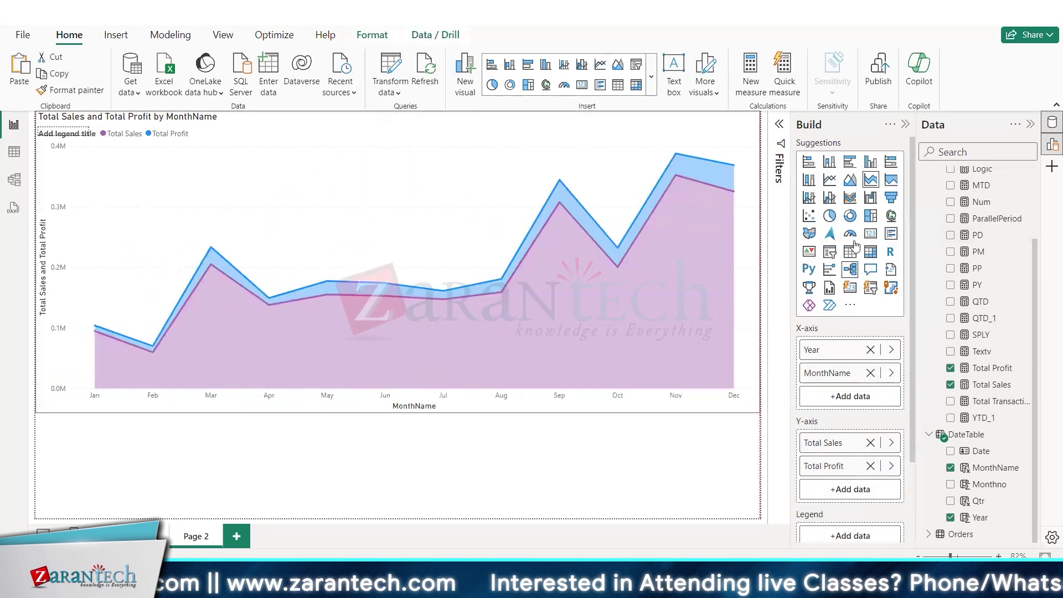
Switch the visual to an area chart, back to a stacked area chart, and finally to a 100% stacked area chart
click(851, 181)
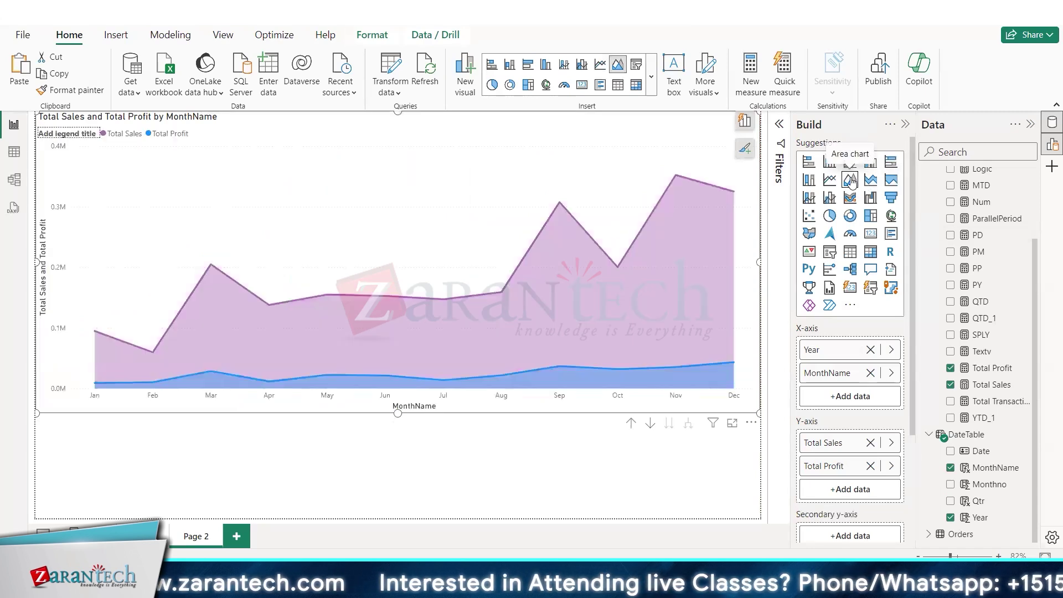
click(871, 183)
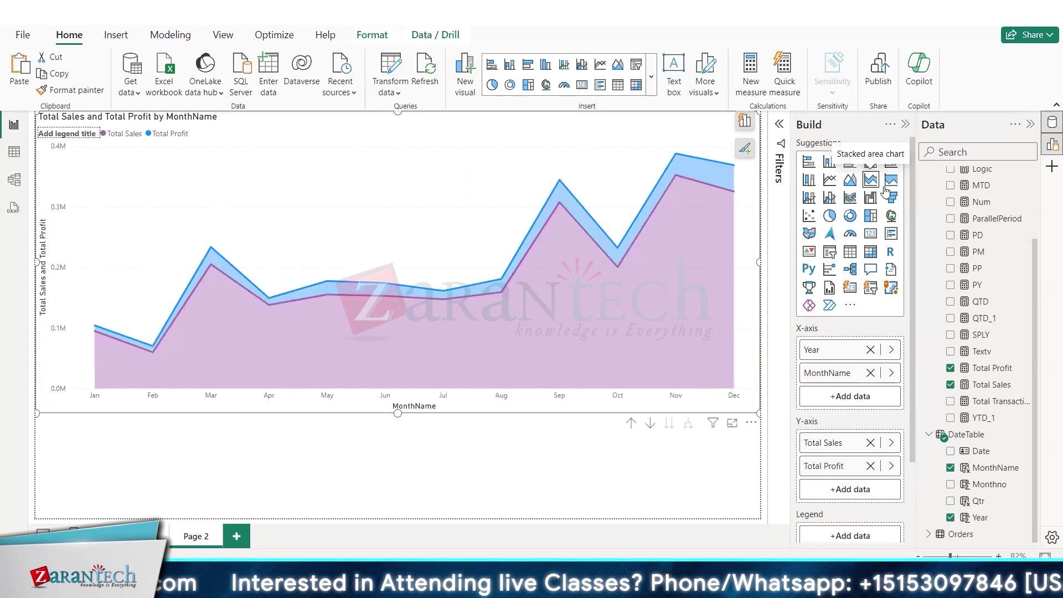
click(893, 179)
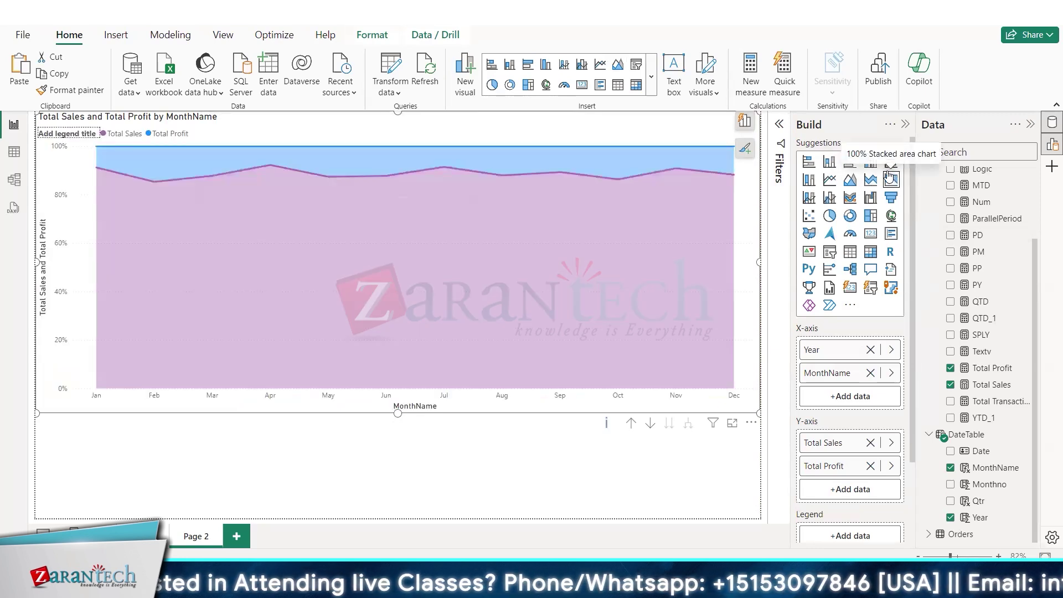
mouse_move(608, 425)
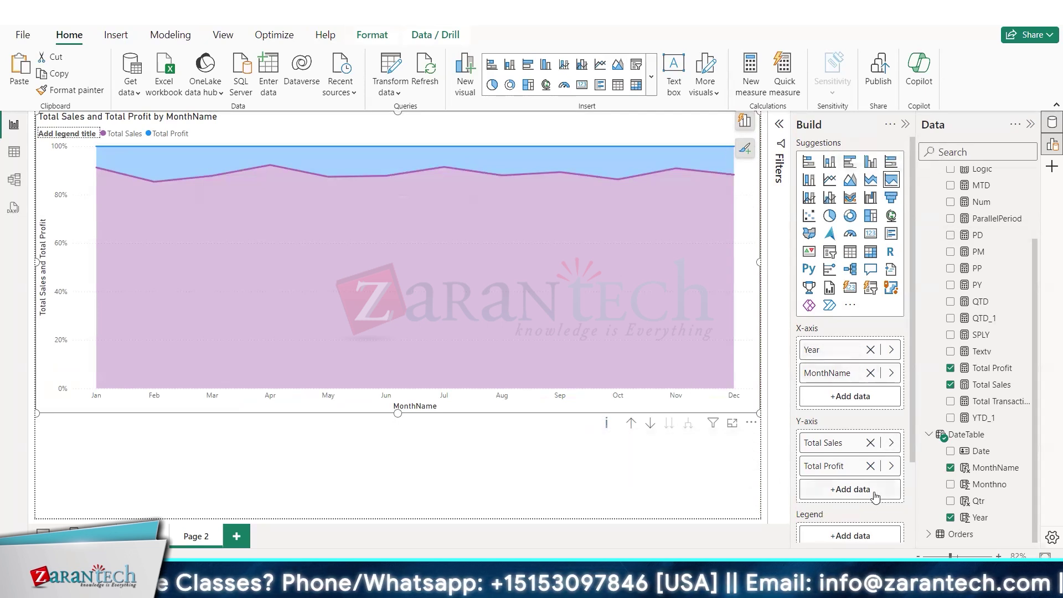
Try removing Total Profit from the 100% stacked area chart's Y-axis, and undo the removal
click(871, 467)
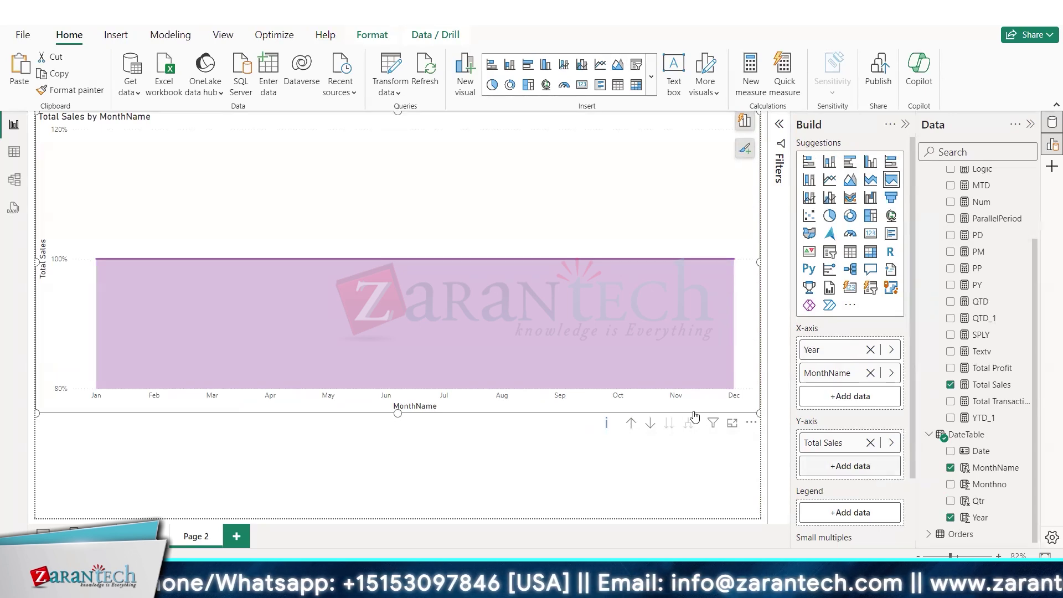
key(ctrl+z)
click(626, 435)
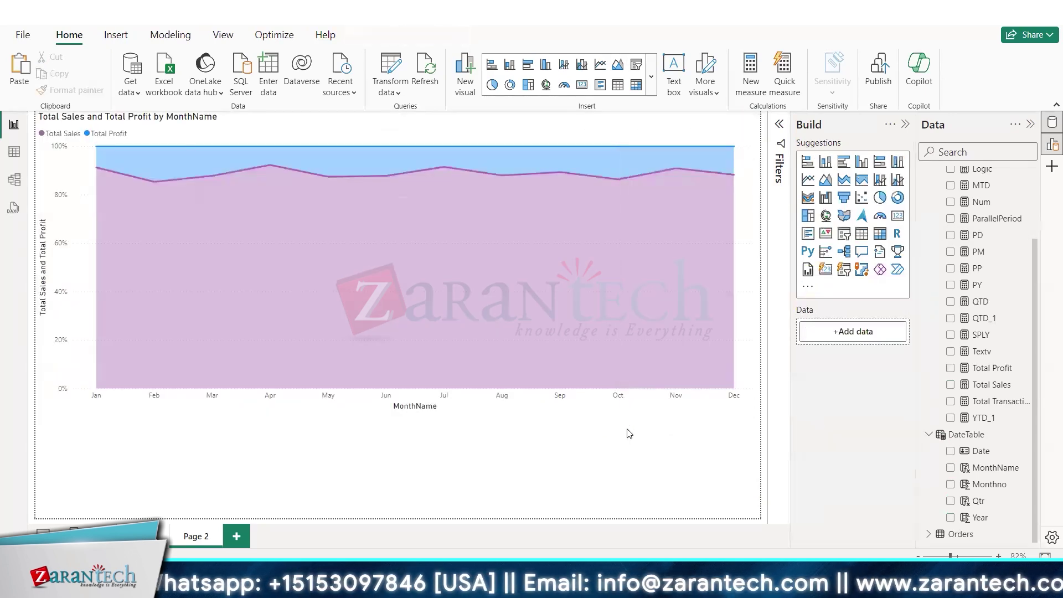
Drill the 100% stacked area chart up to the Year level and remove it from the page
click(631, 424)
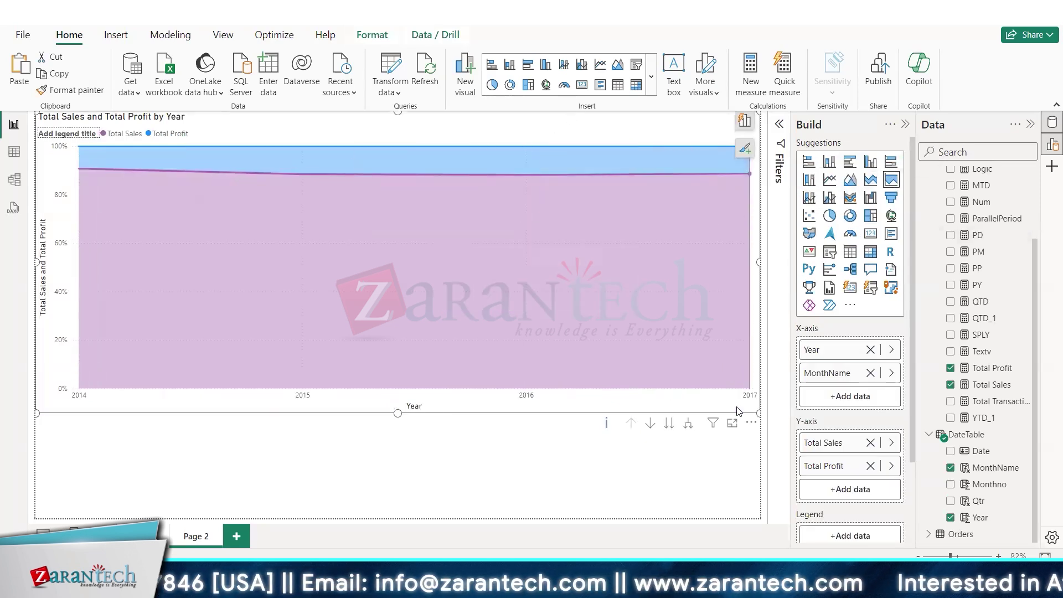
click(752, 425)
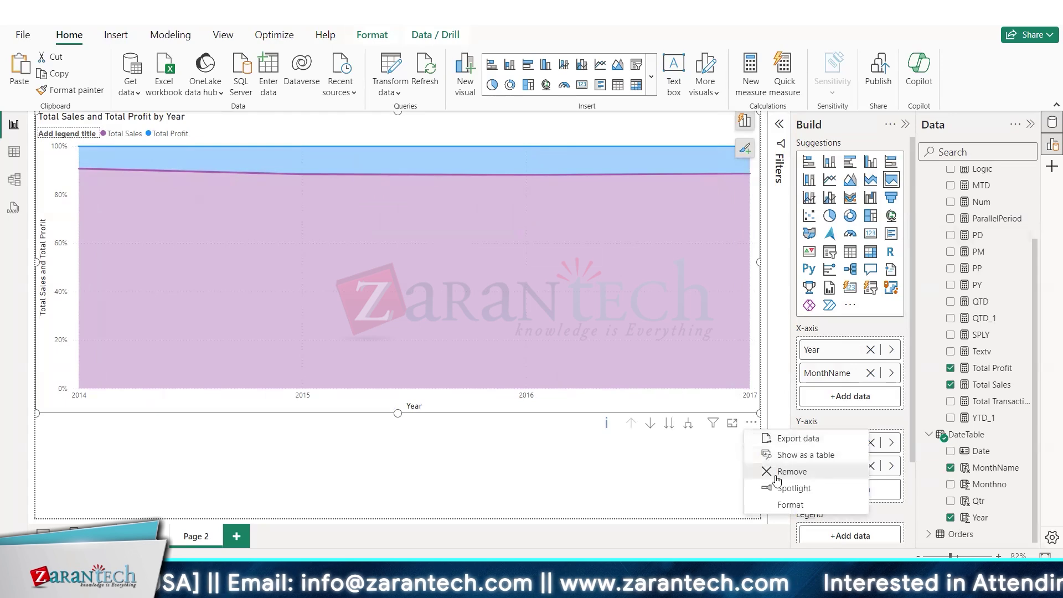
click(776, 469)
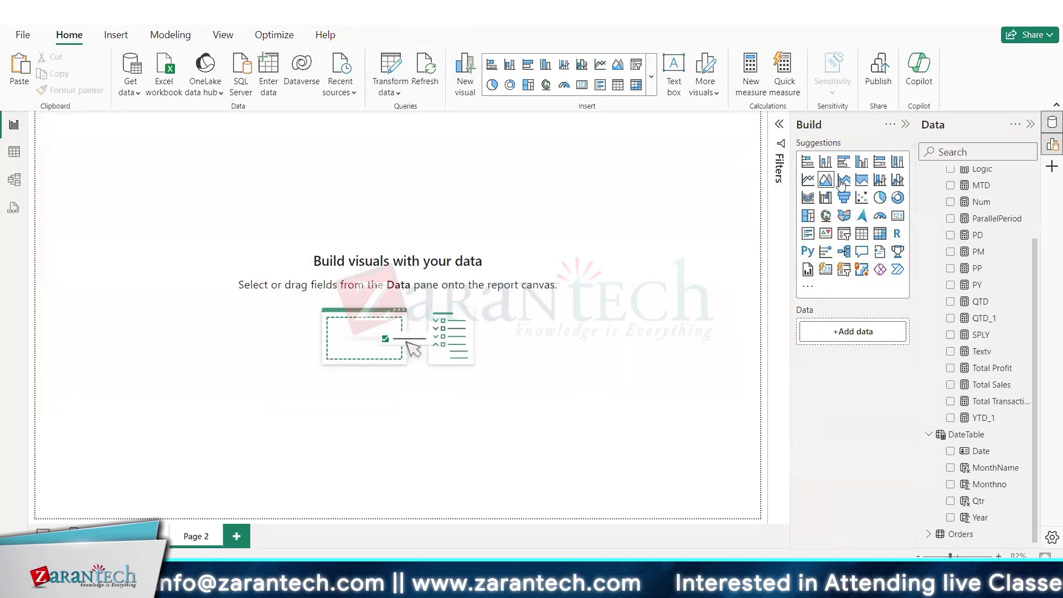
Insert a line and stacked column chart on the blank page, enlarge it and move it toward the page's centre
click(879, 182)
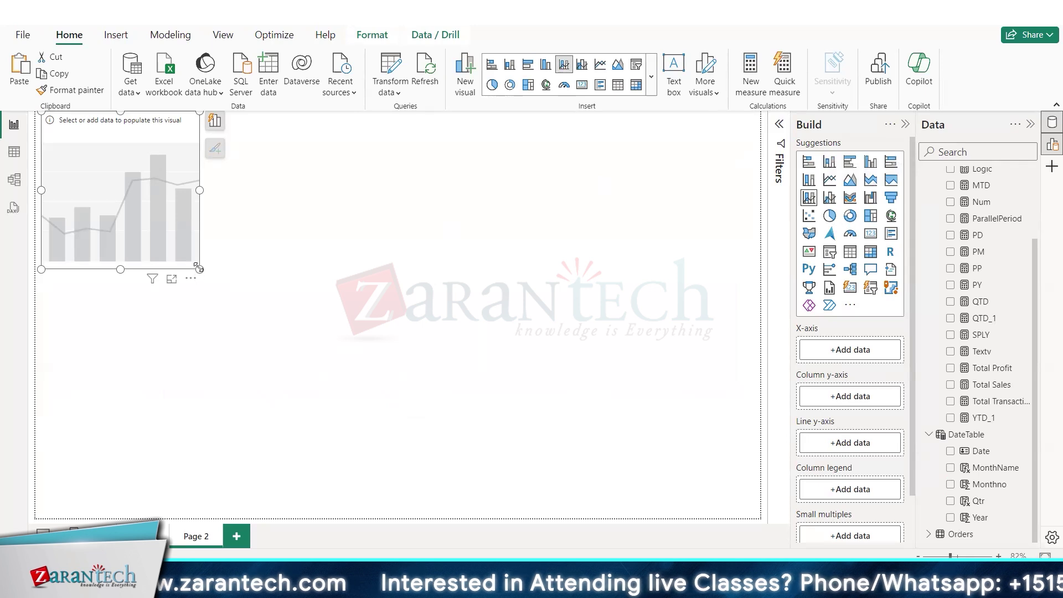
drag(209, 273, 535, 467)
drag(289, 221, 383, 239)
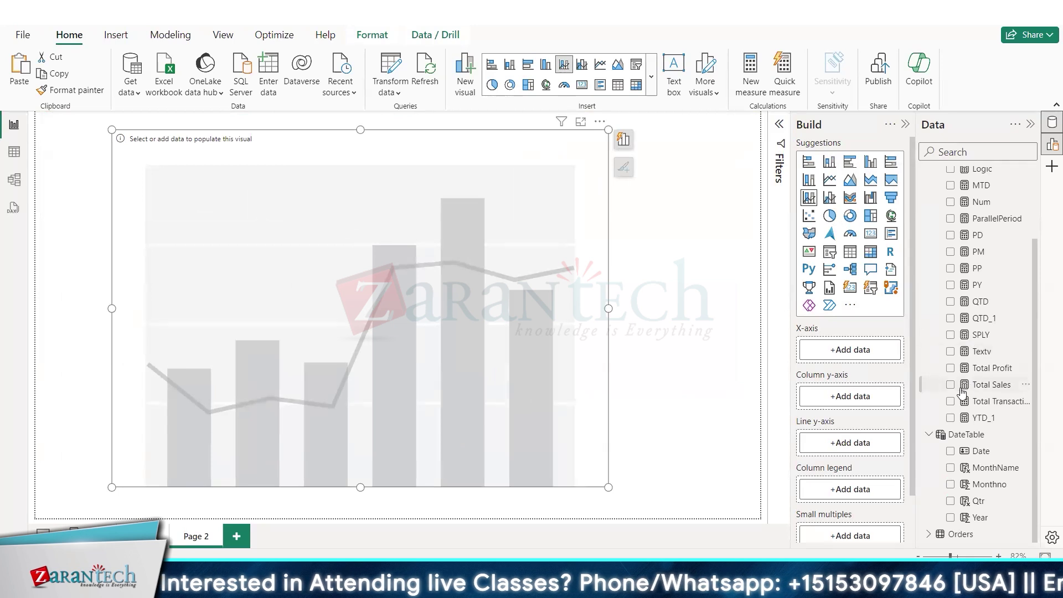
Chart Year on the X-axis with Total Profit as the columns and Avg Profit as the line
drag(980, 518, 357, 302)
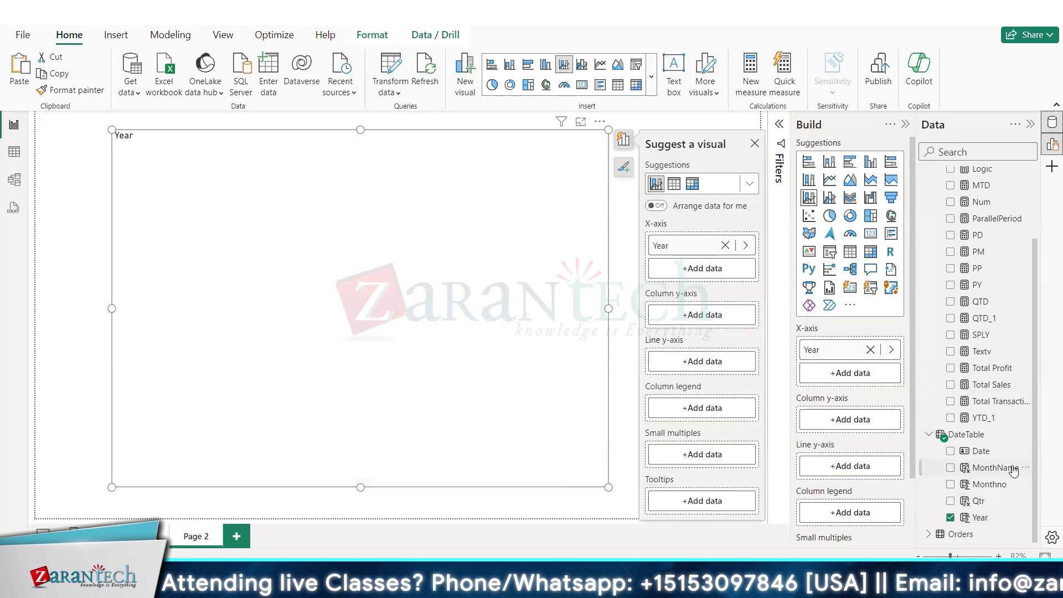
click(951, 368)
scroll(821, 310, down, 3)
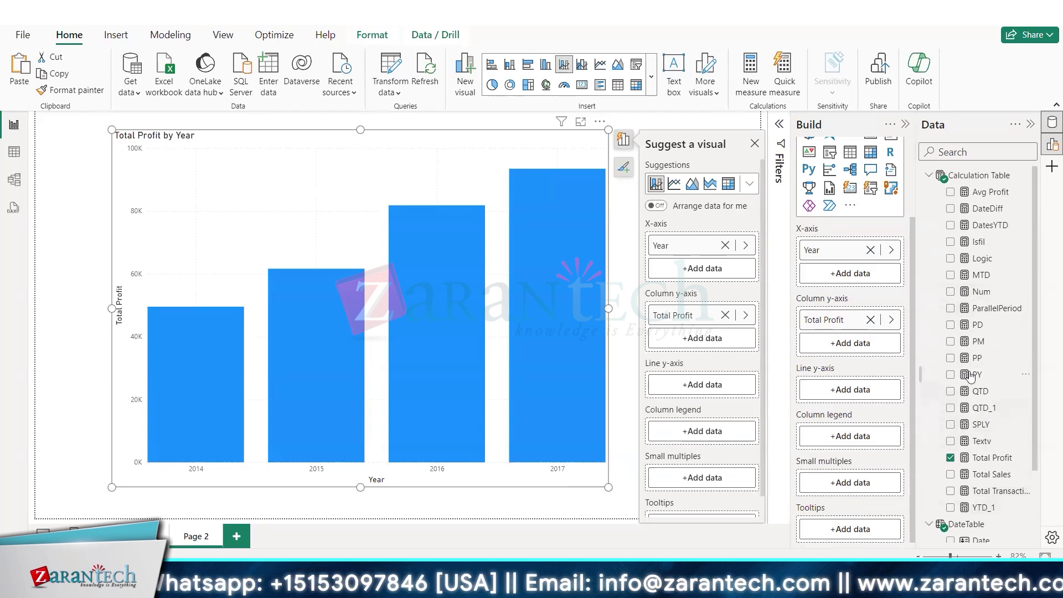
drag(979, 192, 881, 389)
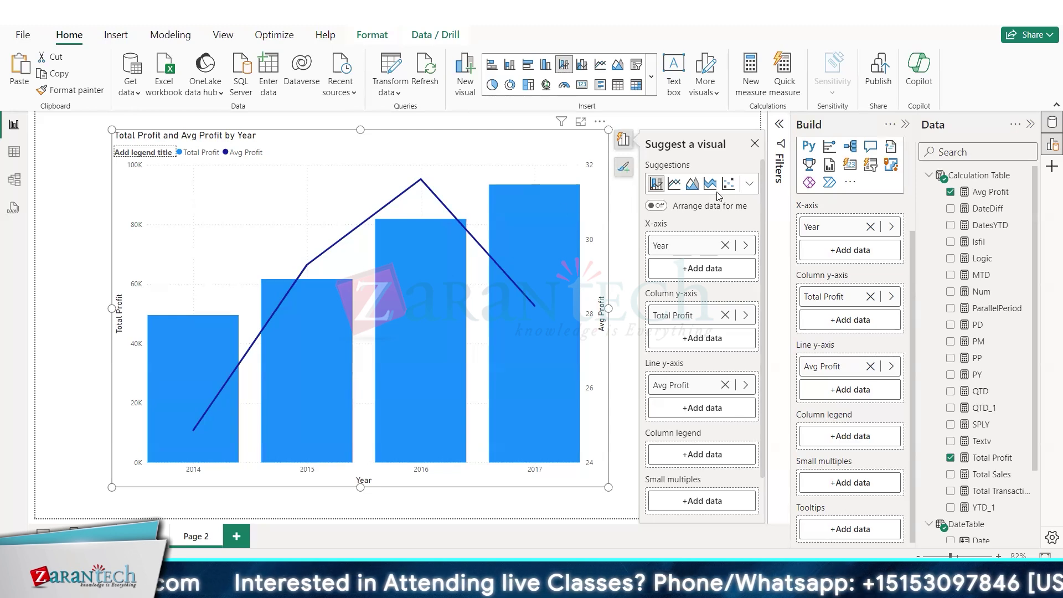
click(754, 146)
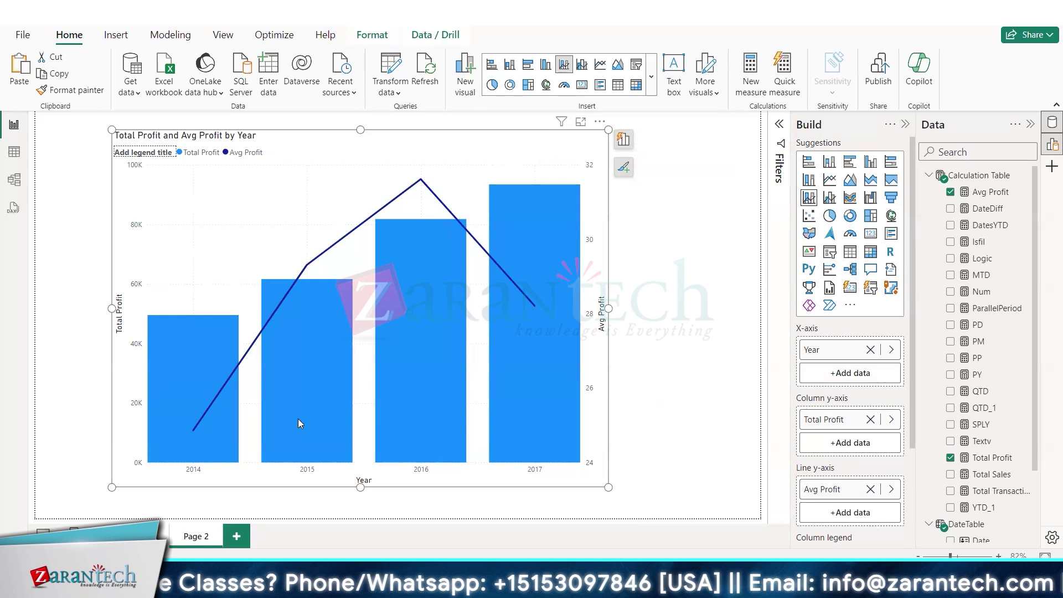
Check the 2015 column's details, and open the combo chart's formatting options to review the line settings
mouse_move(299, 424)
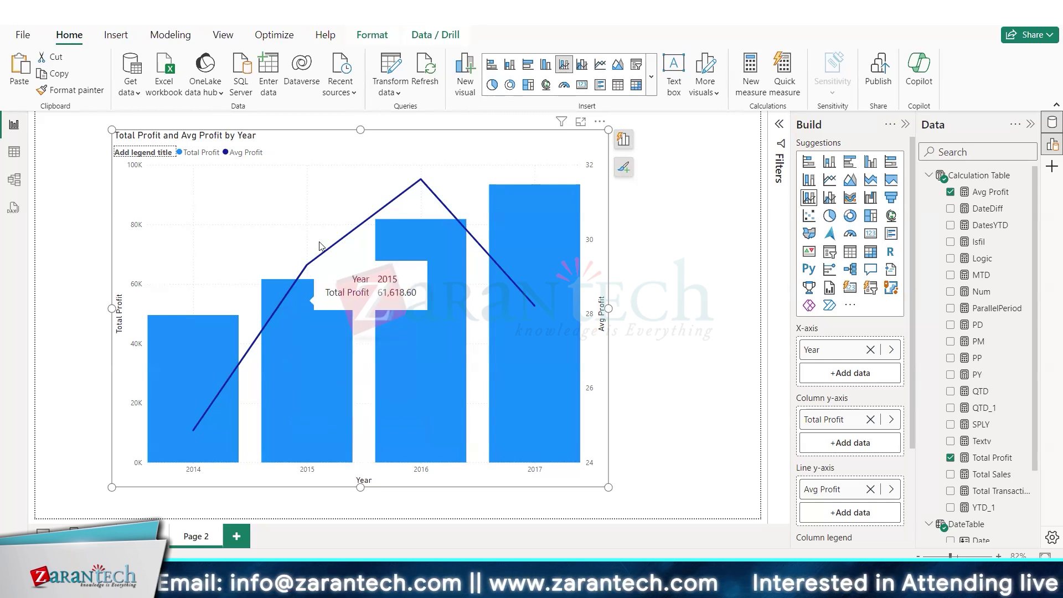
right_click(276, 209)
click(300, 303)
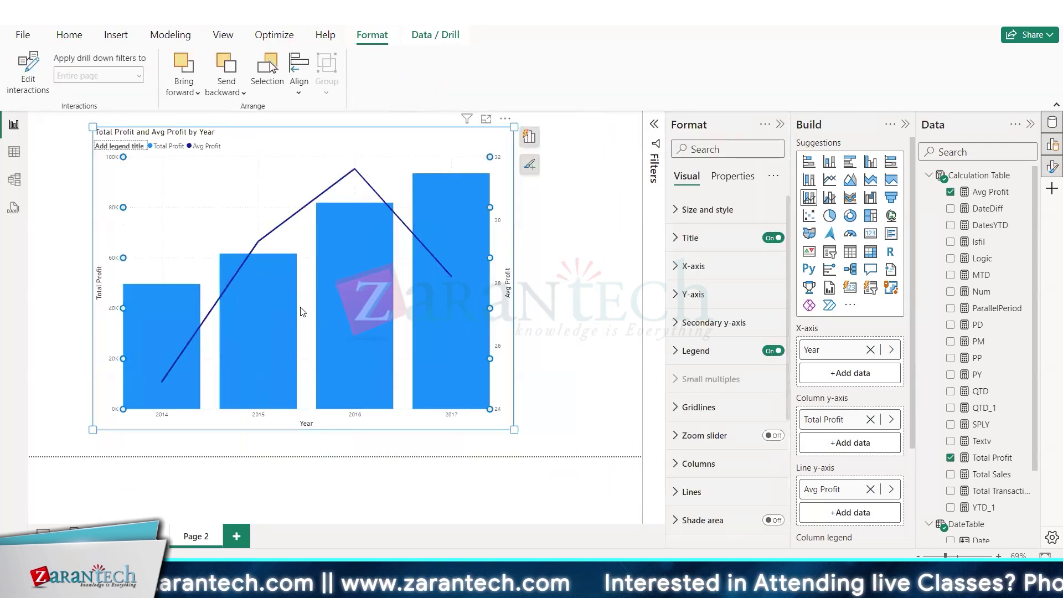
scroll(726, 365, down, 3)
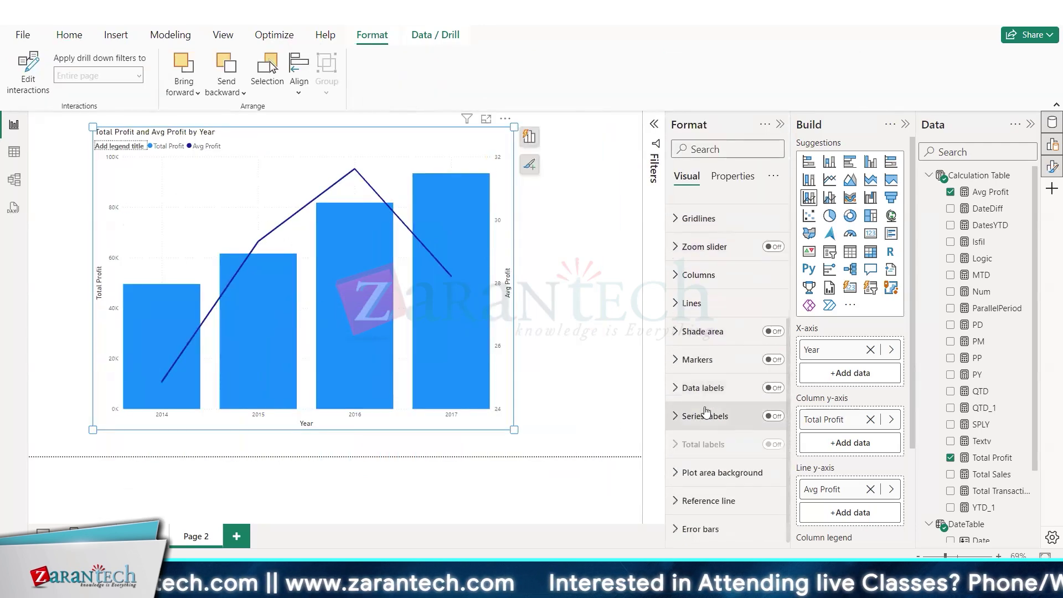
click(687, 304)
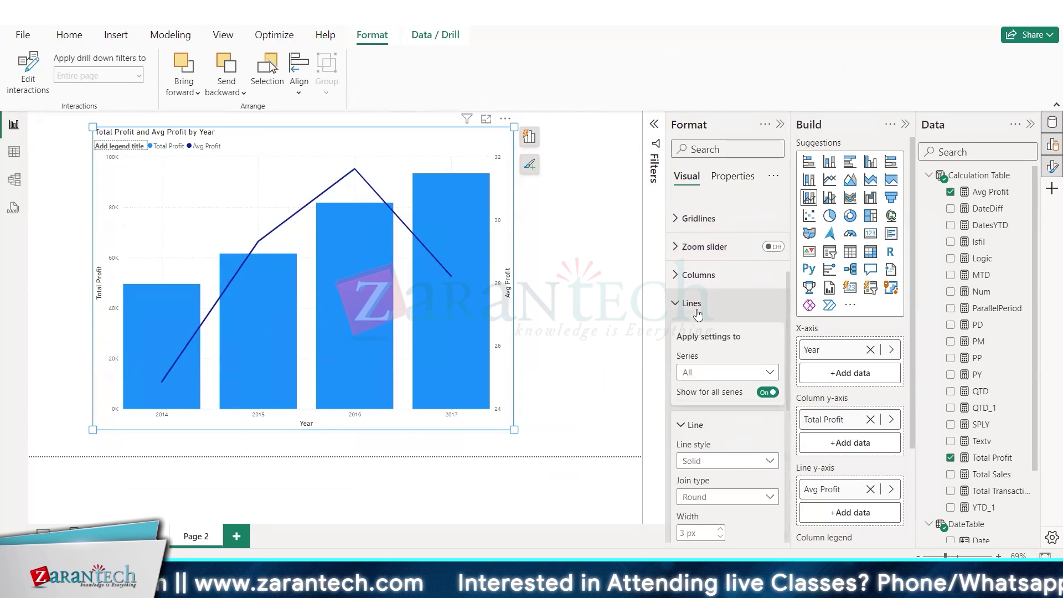
click(698, 315)
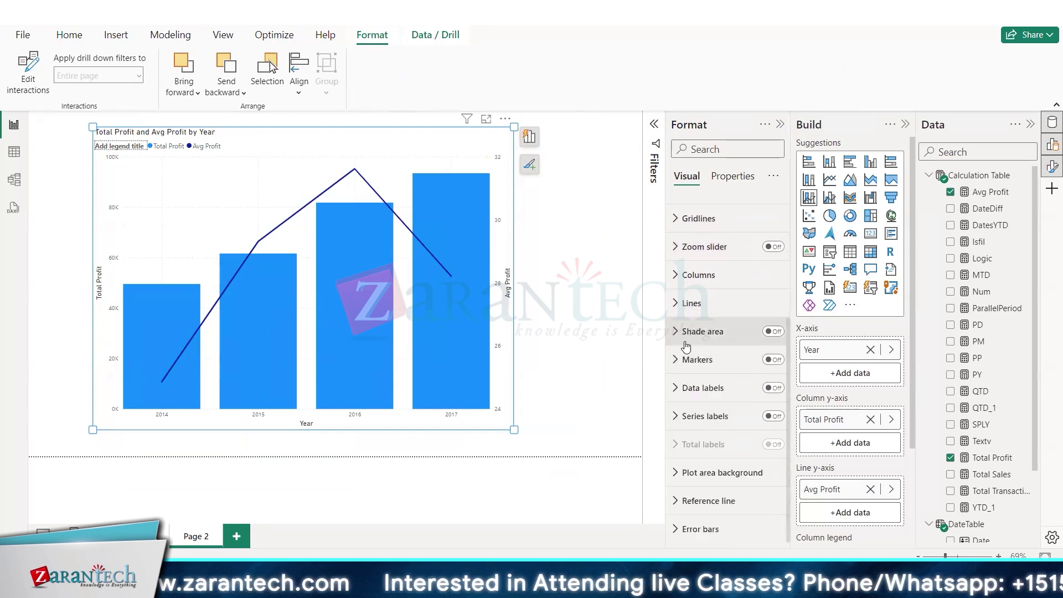
Shade the area under the Avg Profit line, keeping it matched to the line color, and set its transparency to 21%
click(775, 332)
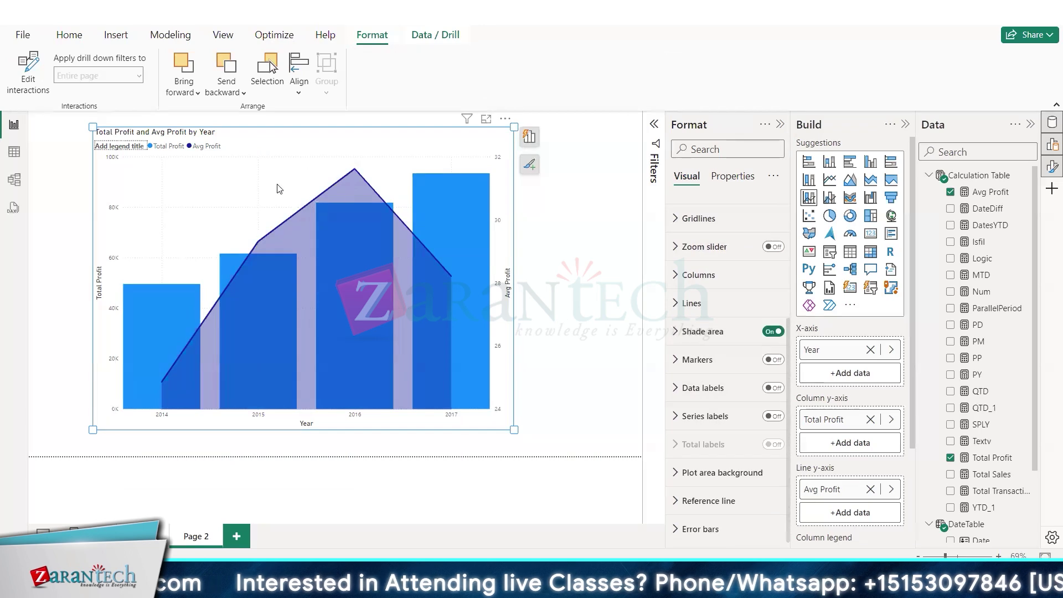
click(710, 337)
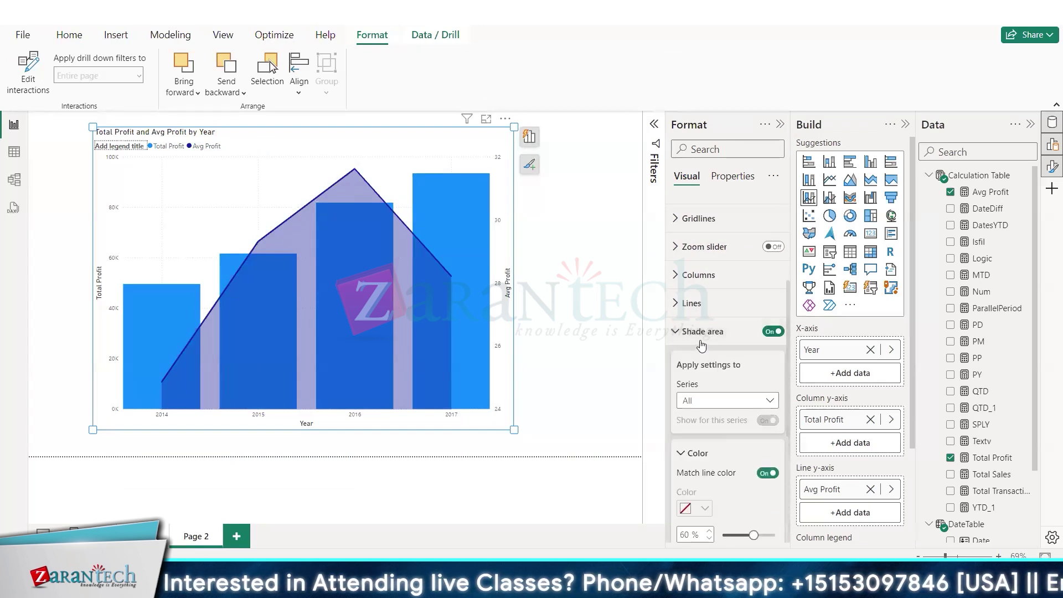
click(709, 399)
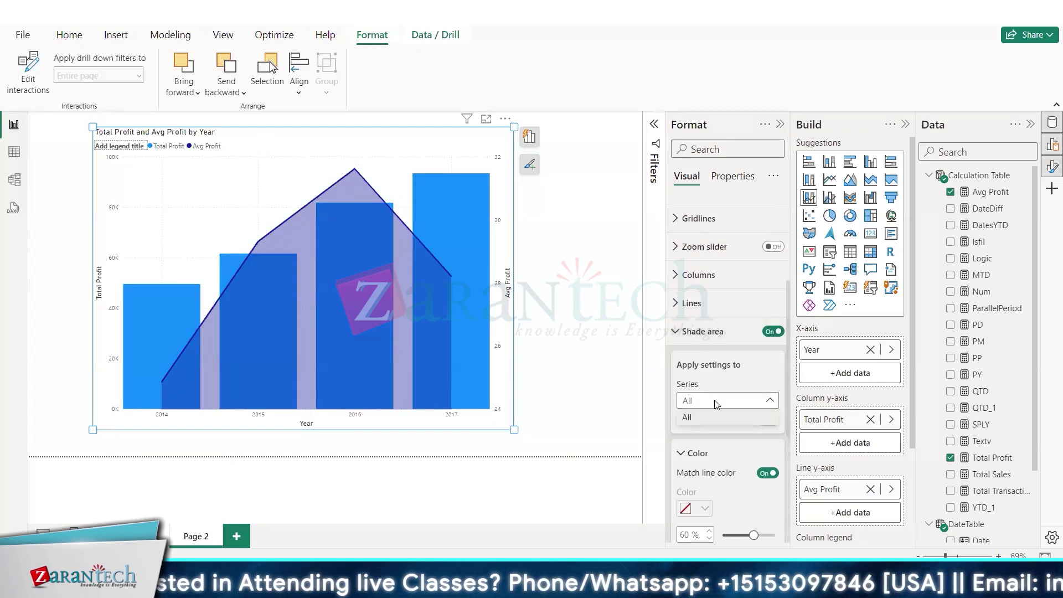
click(722, 386)
scroll(728, 368, down, 2)
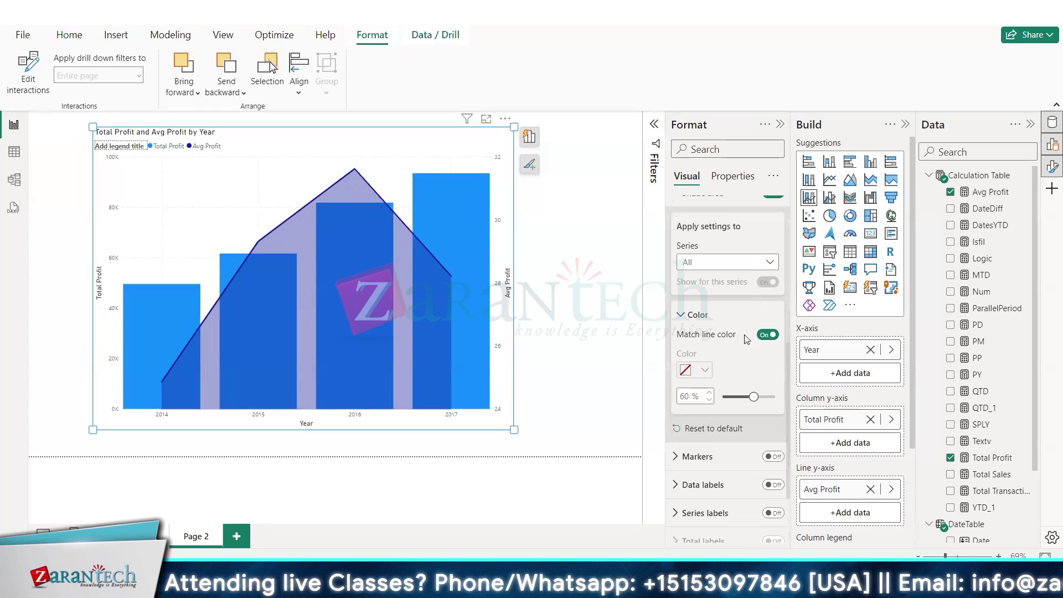
click(770, 336)
click(770, 335)
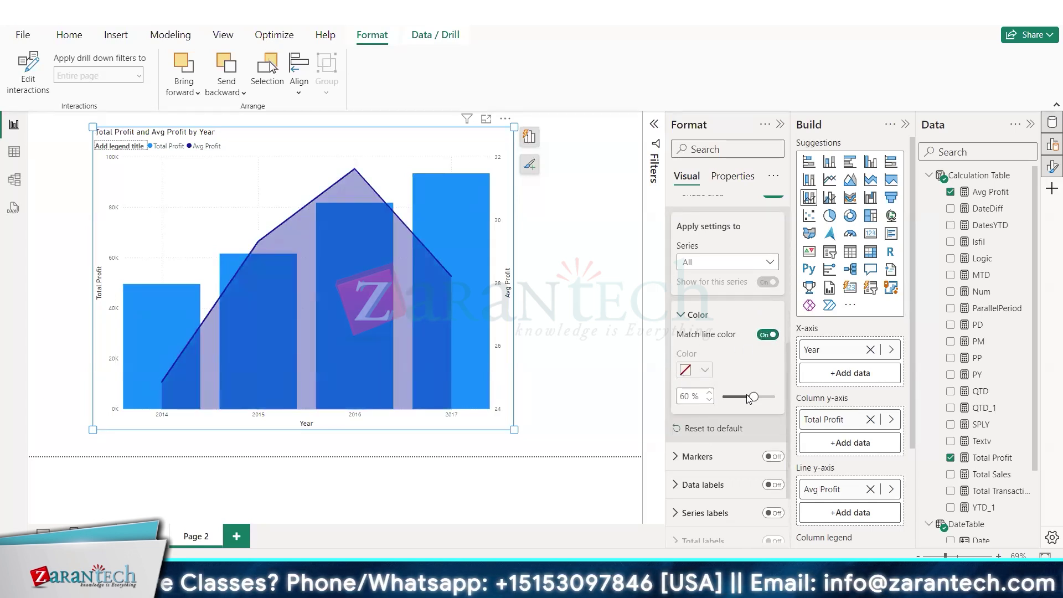
drag(754, 398, 734, 396)
scroll(767, 388, down, 2)
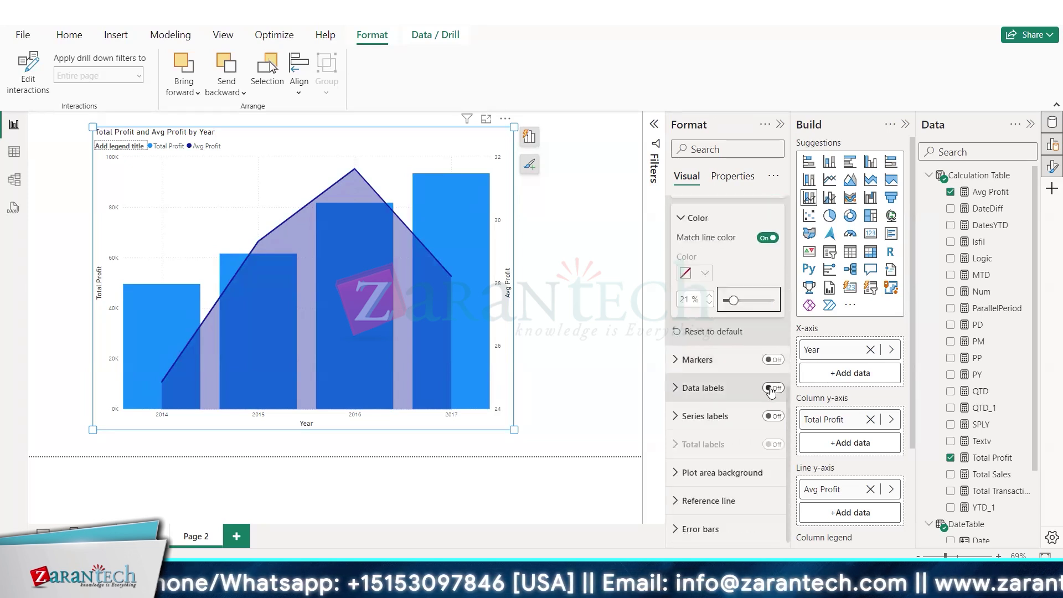
Show markers on the Avg Profit line and expand the marker color settings
click(773, 359)
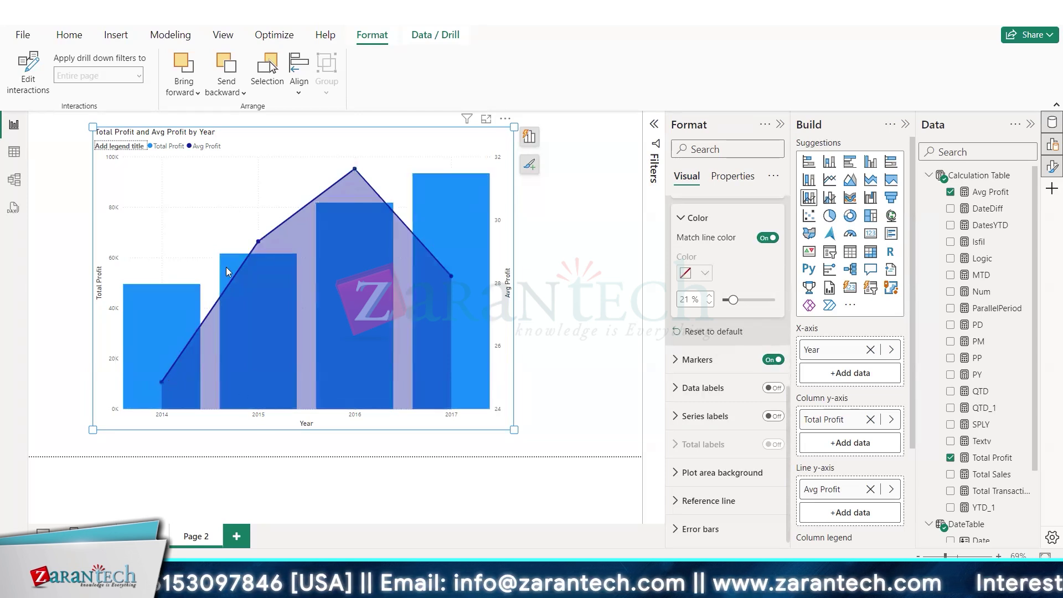
click(259, 242)
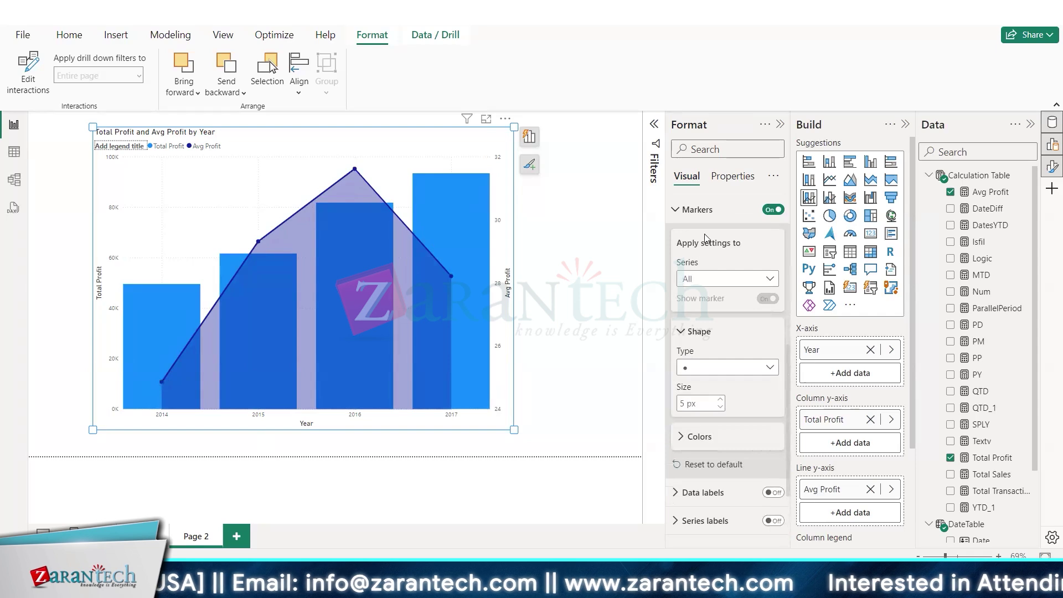
click(576, 211)
click(289, 186)
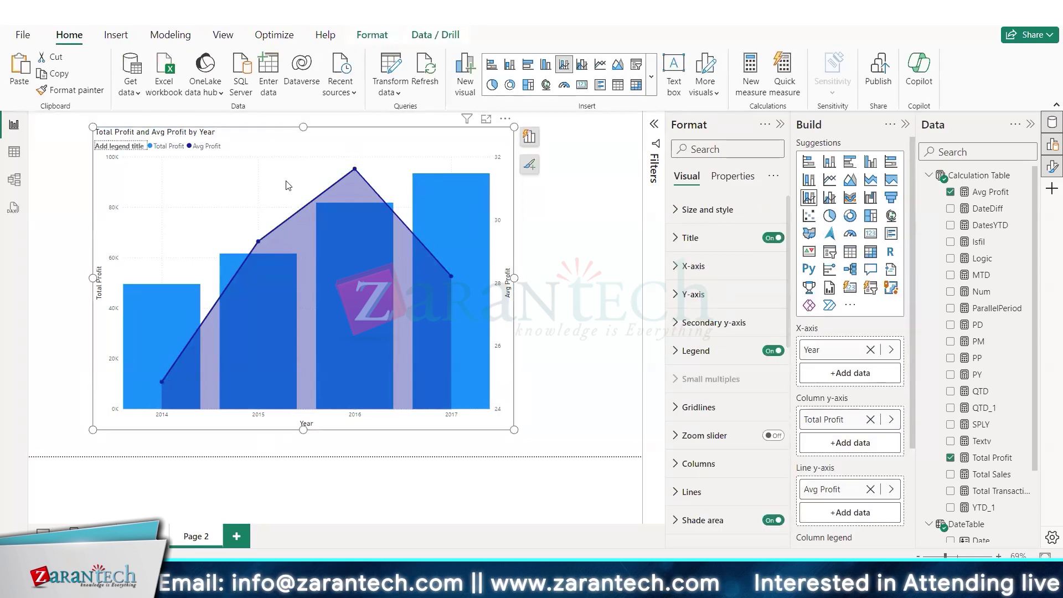
scroll(720, 455, down, 3)
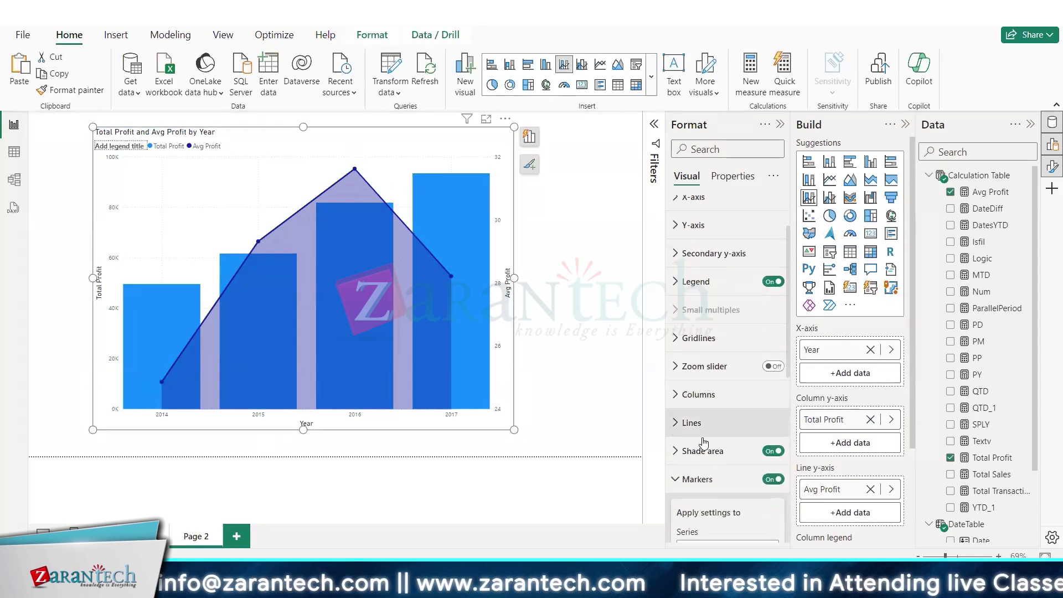
scroll(720, 443, down, 3)
scroll(720, 410, down, 5)
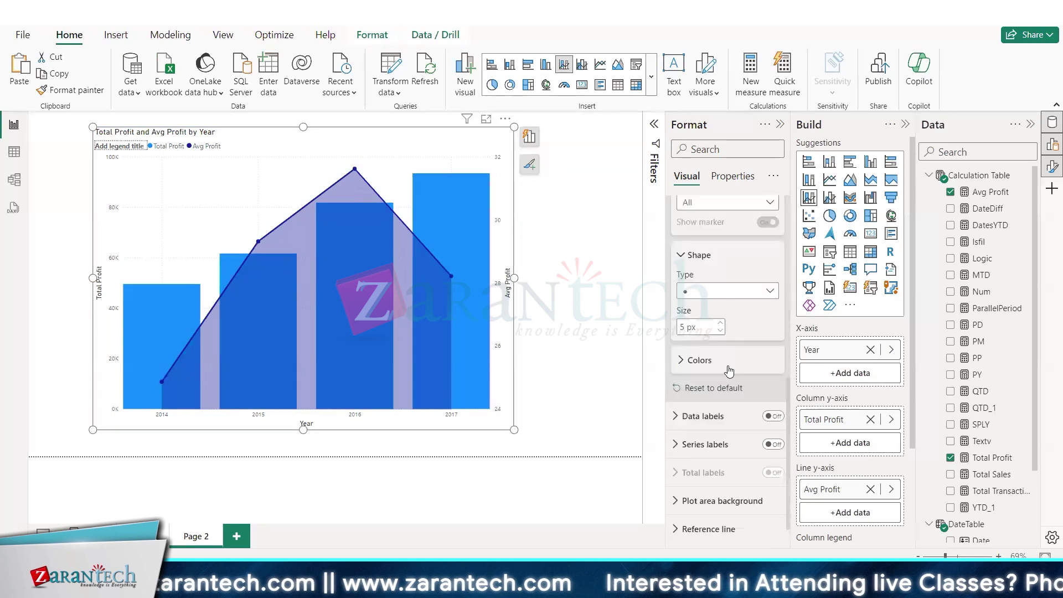
click(699, 361)
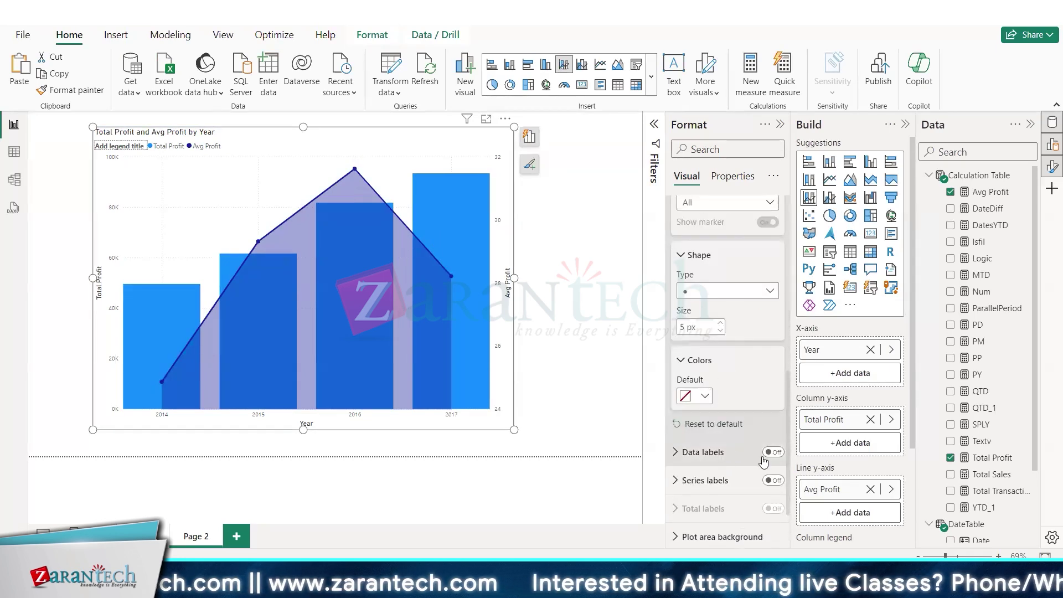
Try series labels and data labels on the combo chart, turning each one off again
click(772, 482)
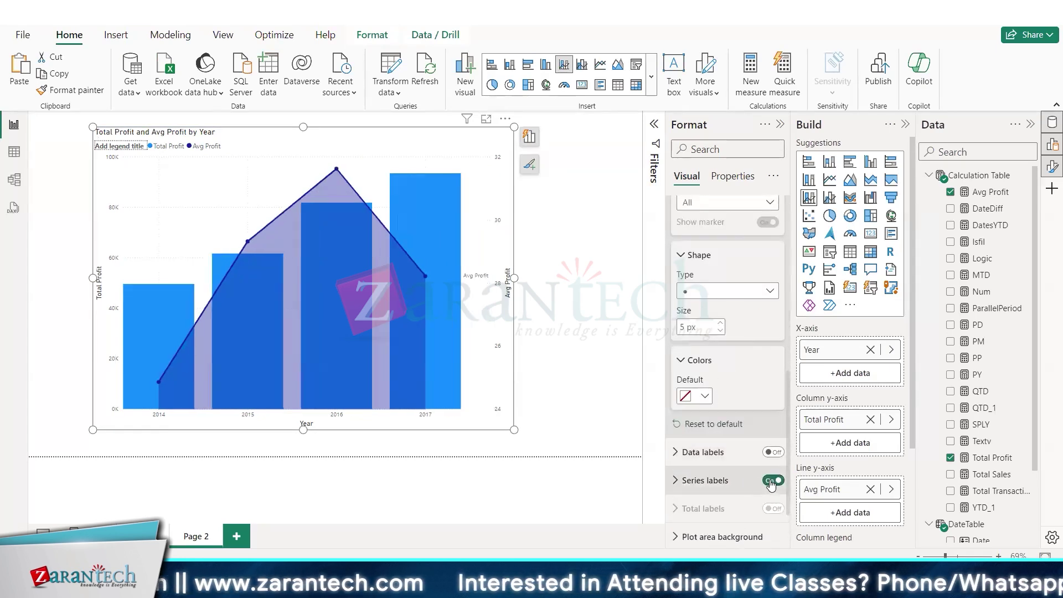
click(771, 481)
click(771, 453)
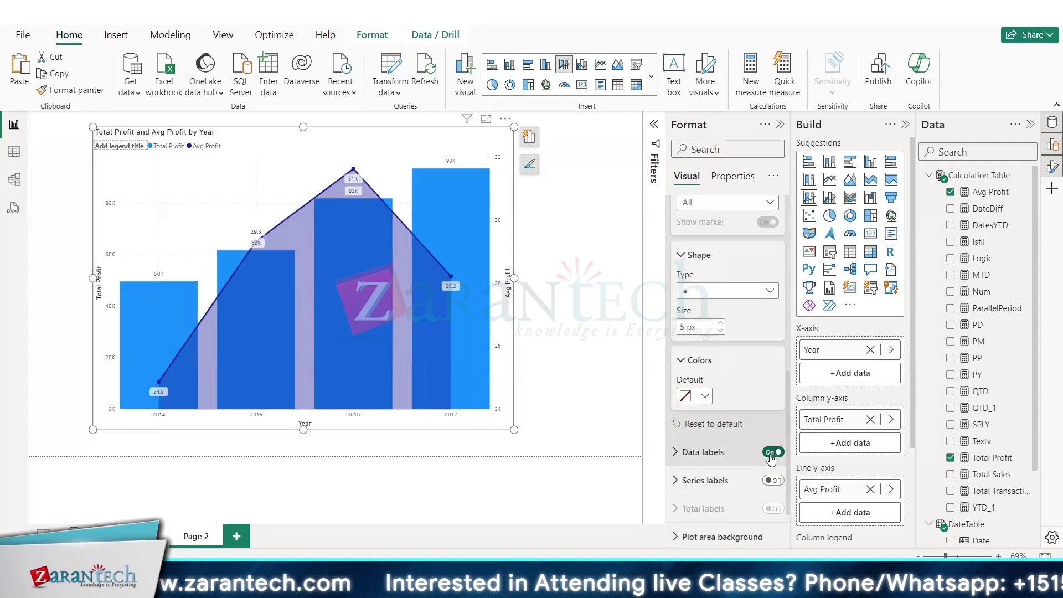
click(771, 453)
Toggle the shade area and its line color matching to compare the effect, leaving the shade area off
scroll(764, 360, up, 10)
scroll(756, 277, down, 6)
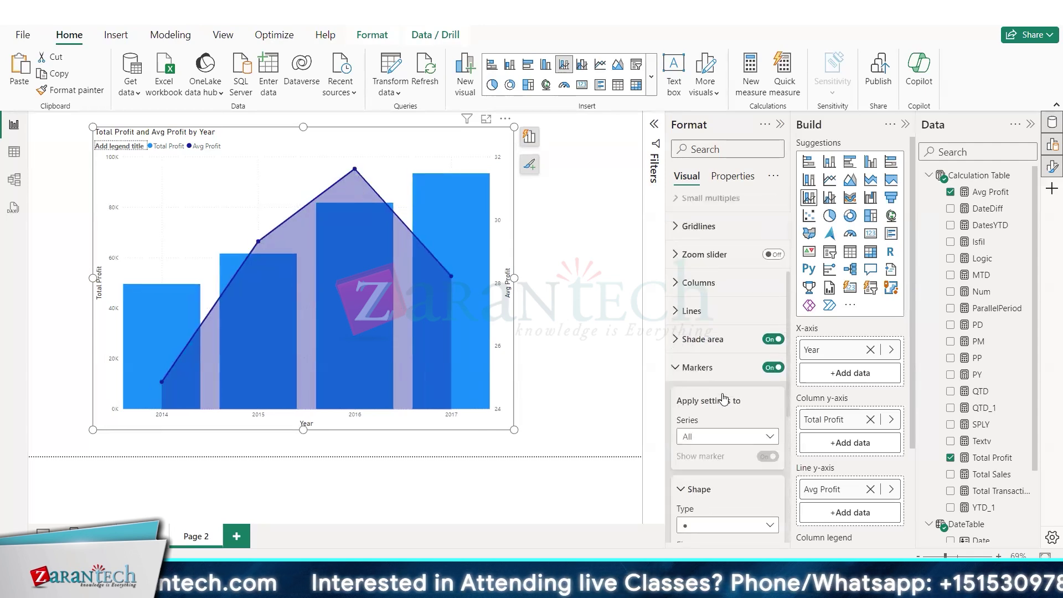
click(774, 243)
click(725, 244)
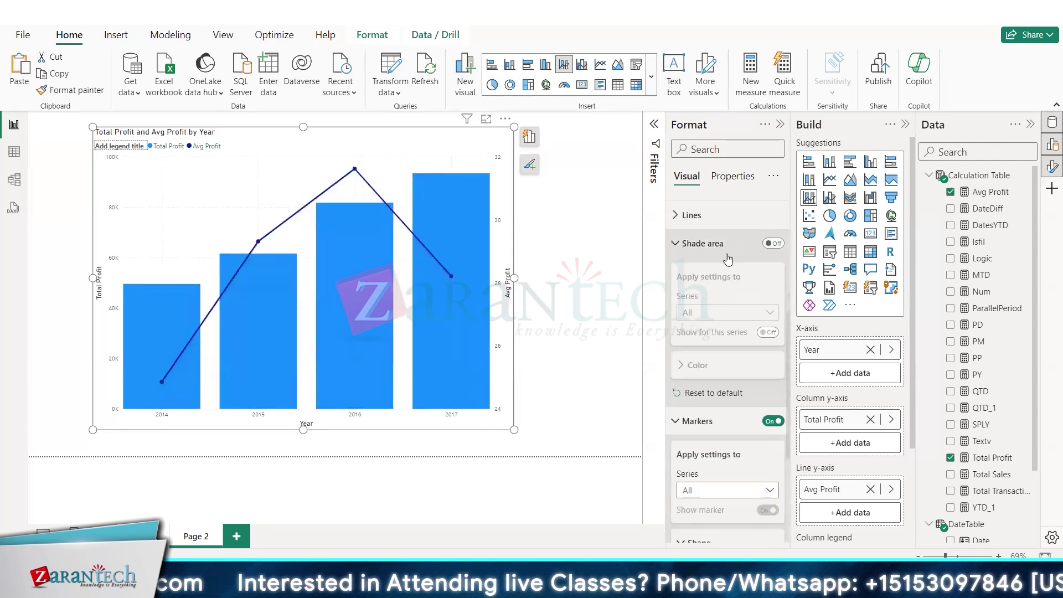
click(774, 243)
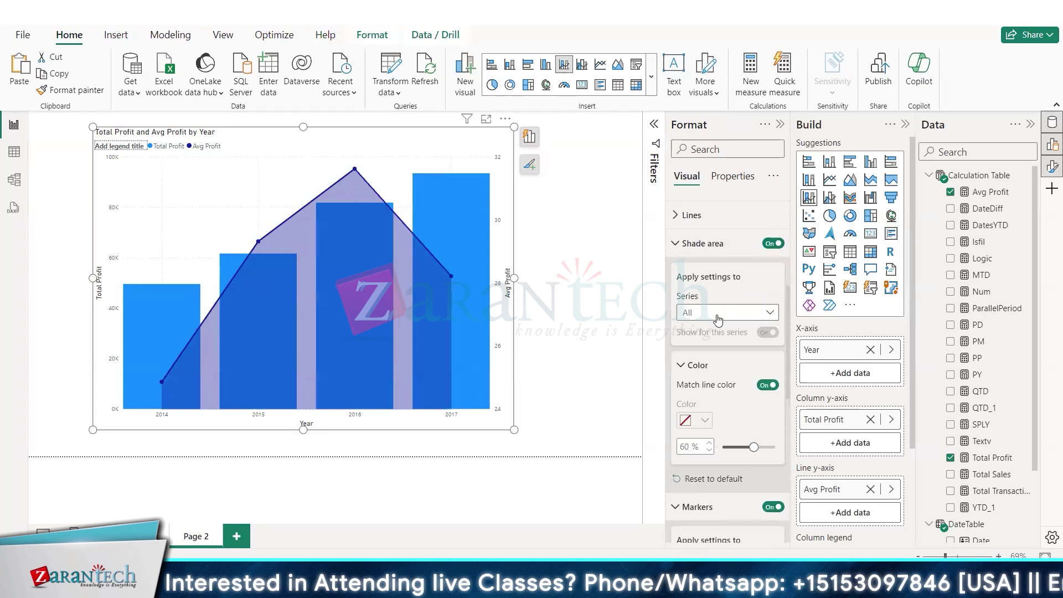
click(768, 386)
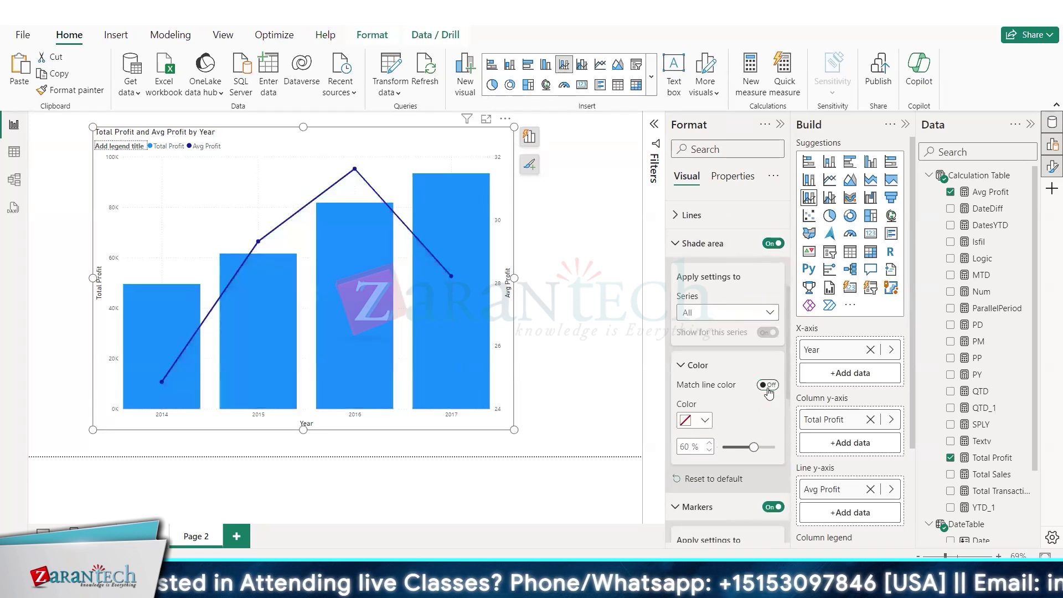
click(769, 386)
click(779, 247)
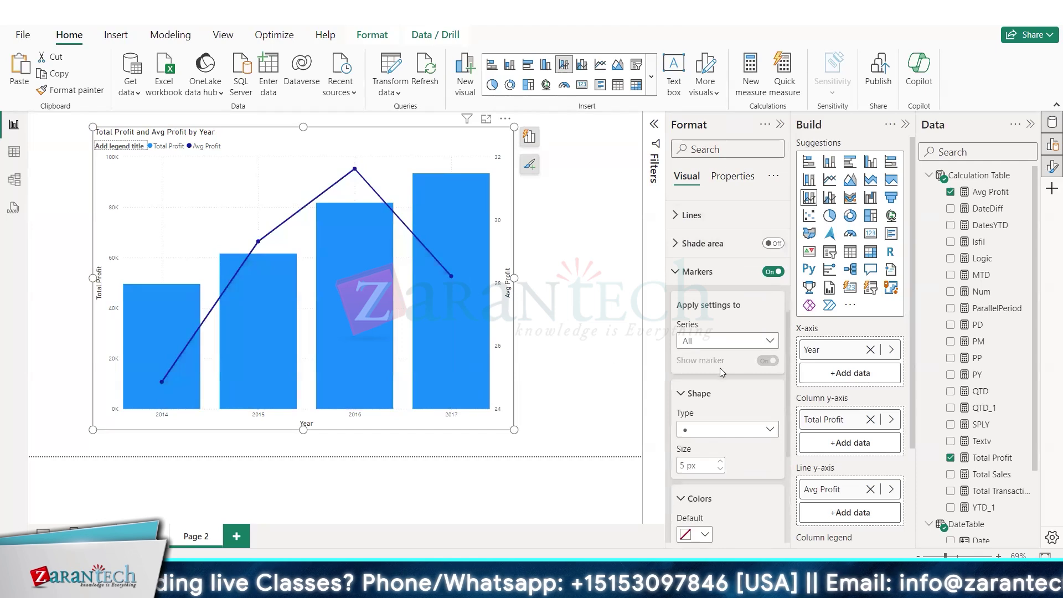
scroll(720, 368, down, 3)
scroll(709, 349, up, 5)
click(696, 330)
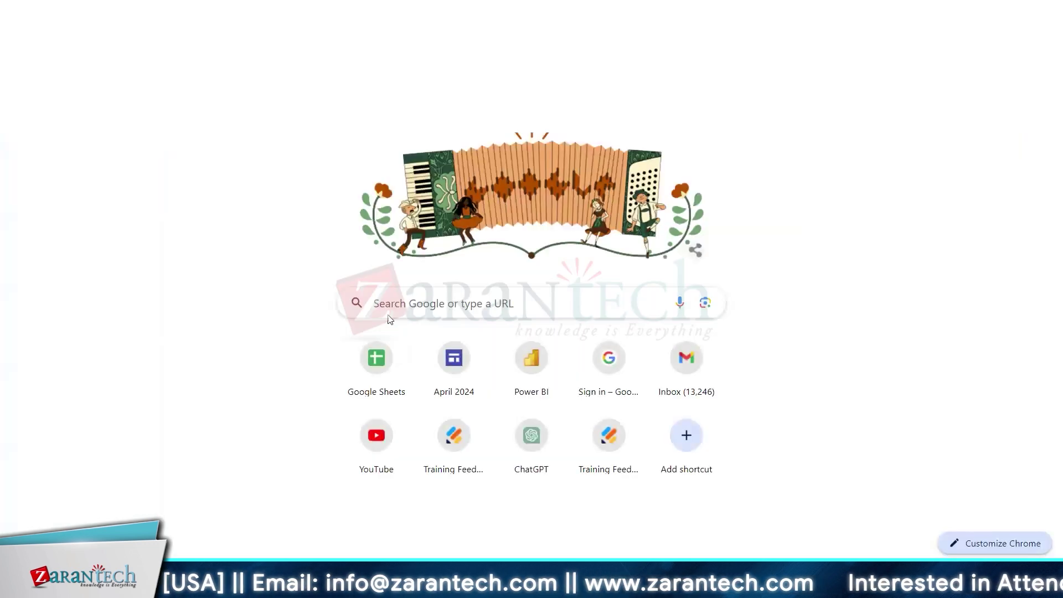
Switch to the browser, search Google for "attractive power bi dashboard" and show the image results
click(390, 307)
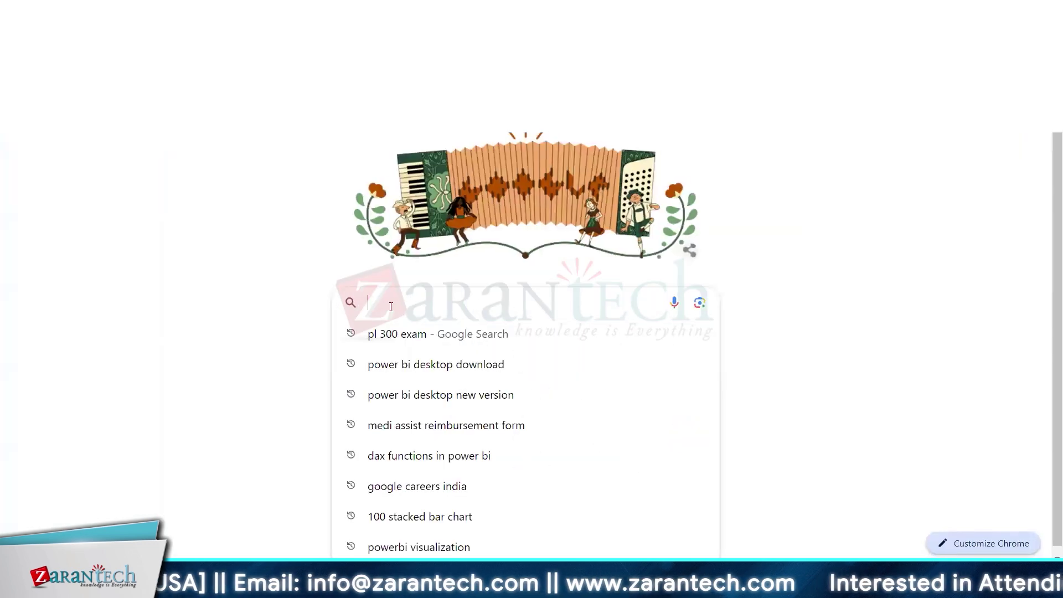
text(attrac)
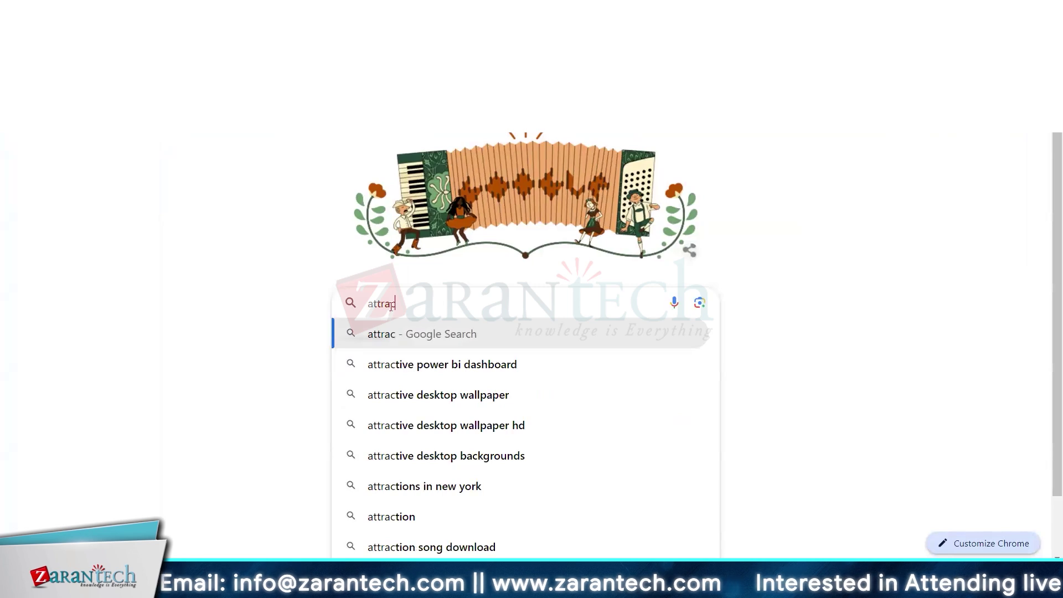
key(Down)
key(Return)
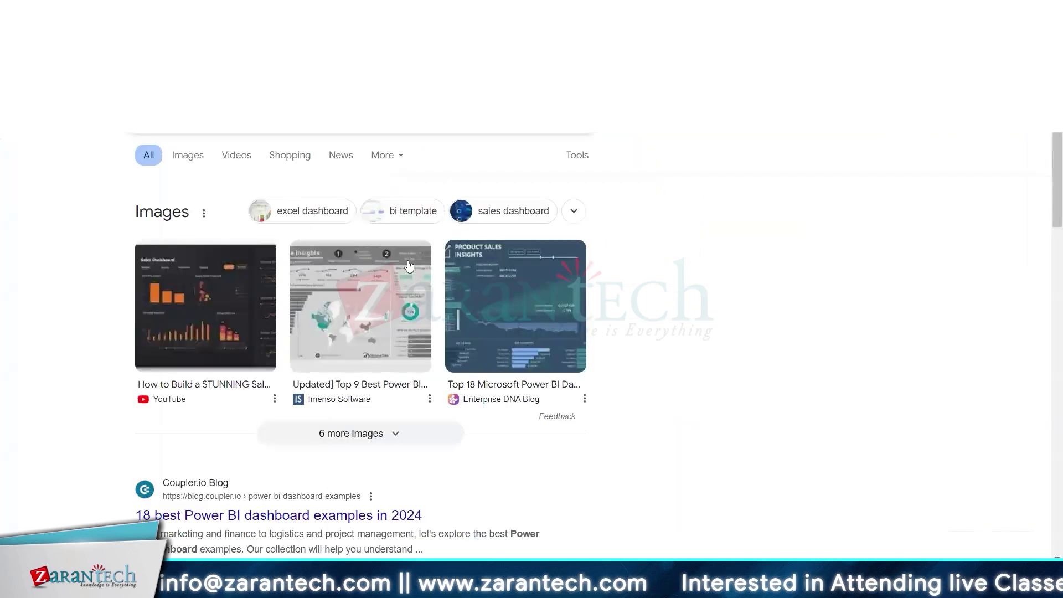
click(178, 287)
click(190, 162)
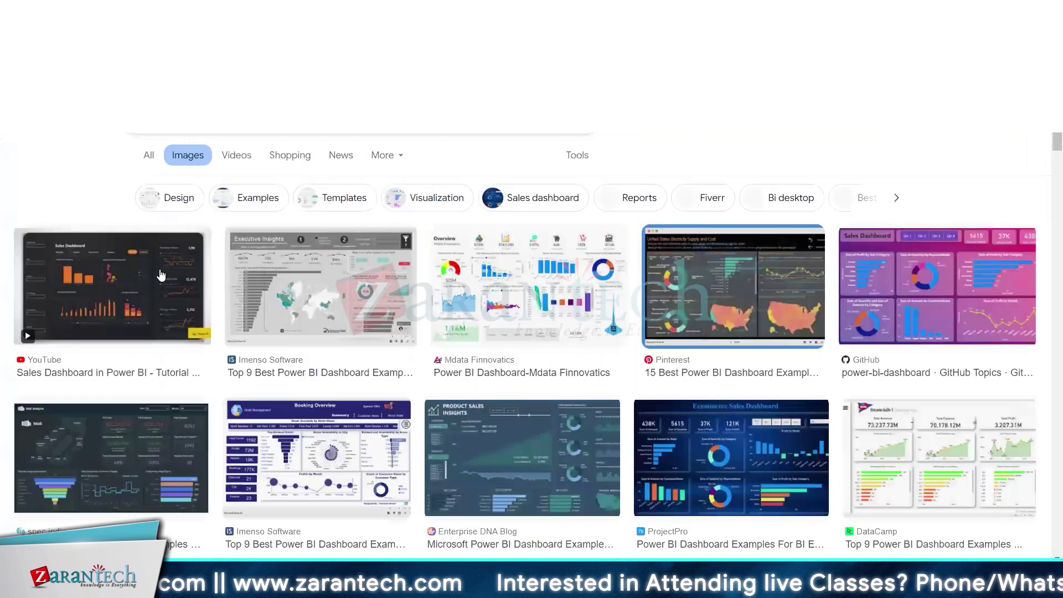
Preview the Sales Dashboard image, the purple GitHub dashboard, Executive Insights, Ecommerce Sales Dashboard and Product Sales Insights examples in the image results
click(160, 278)
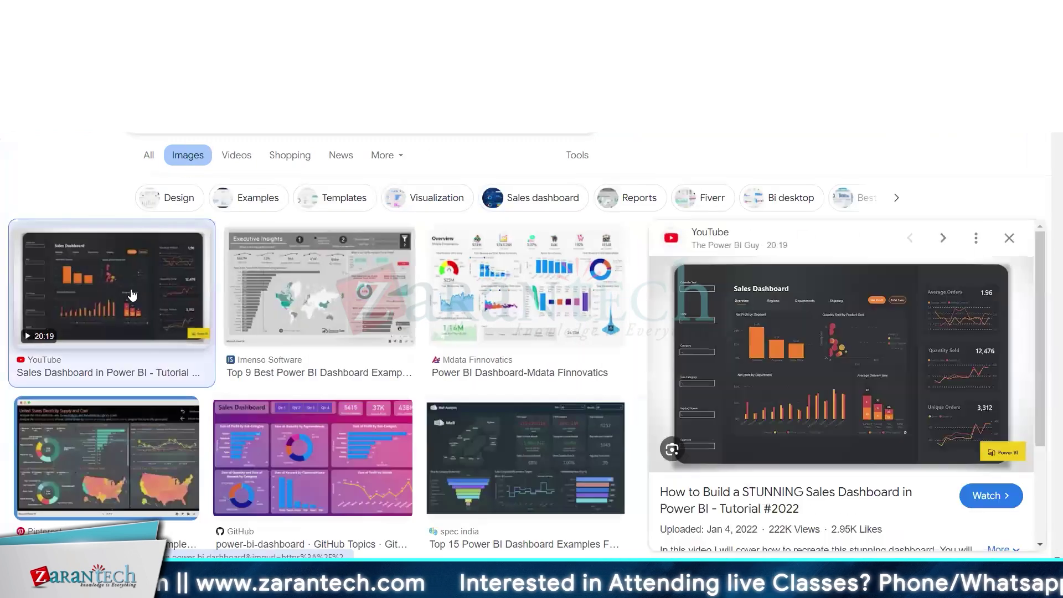
click(299, 459)
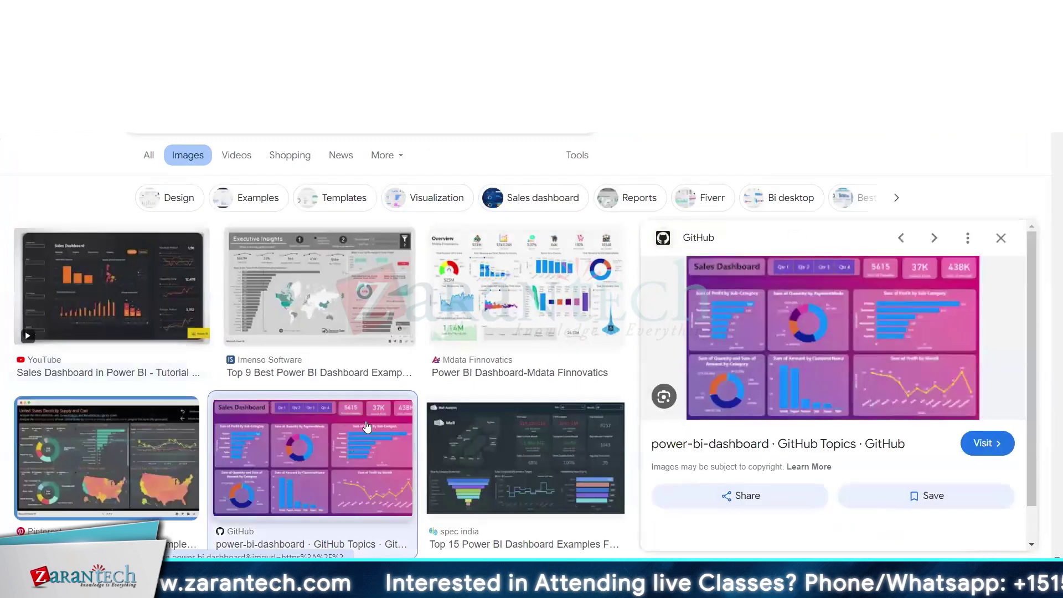
click(352, 307)
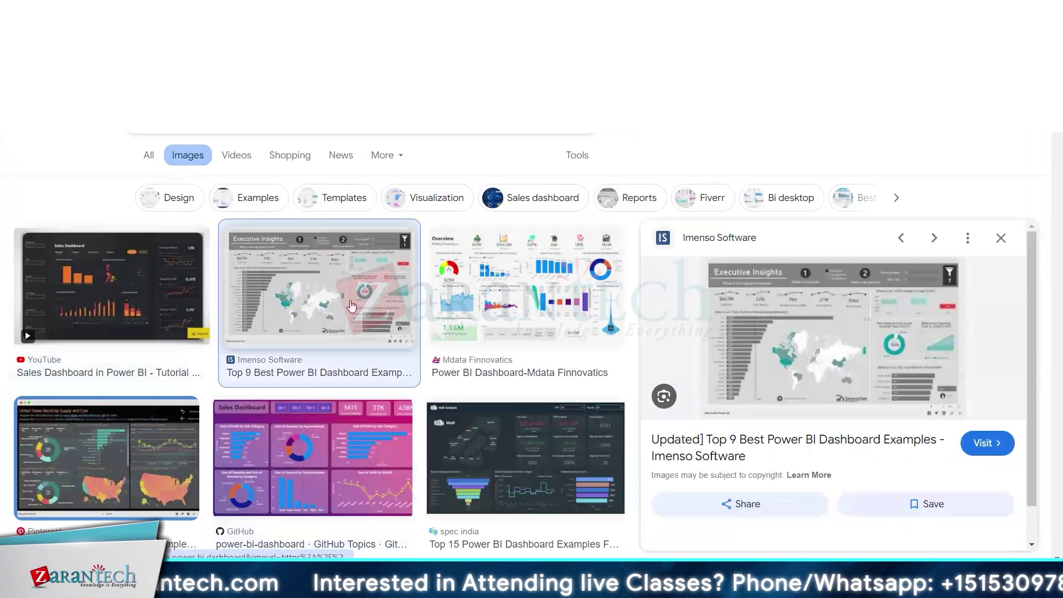
scroll(318, 306, down, 6)
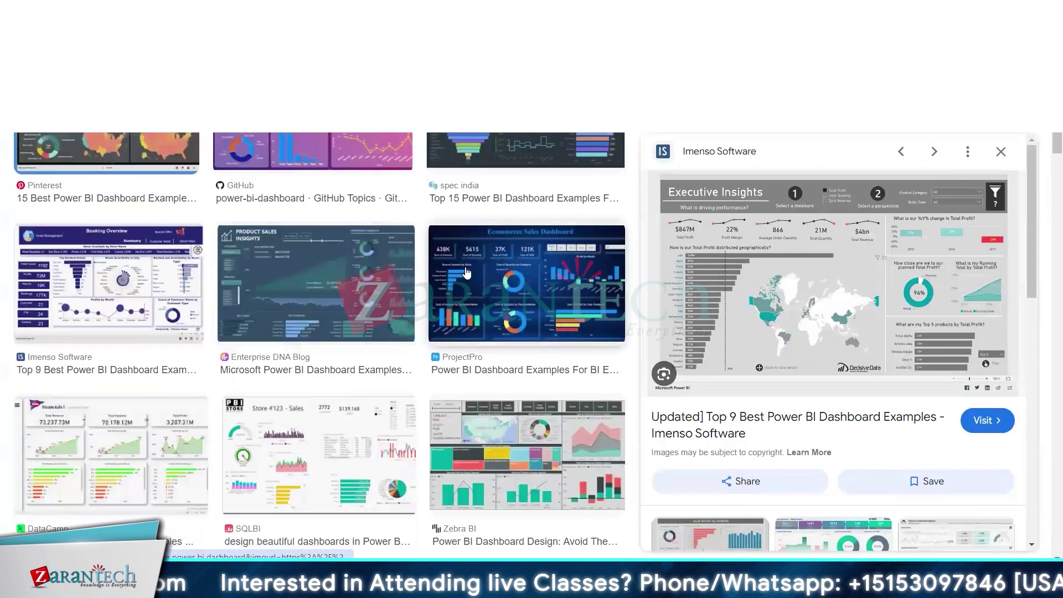
click(467, 272)
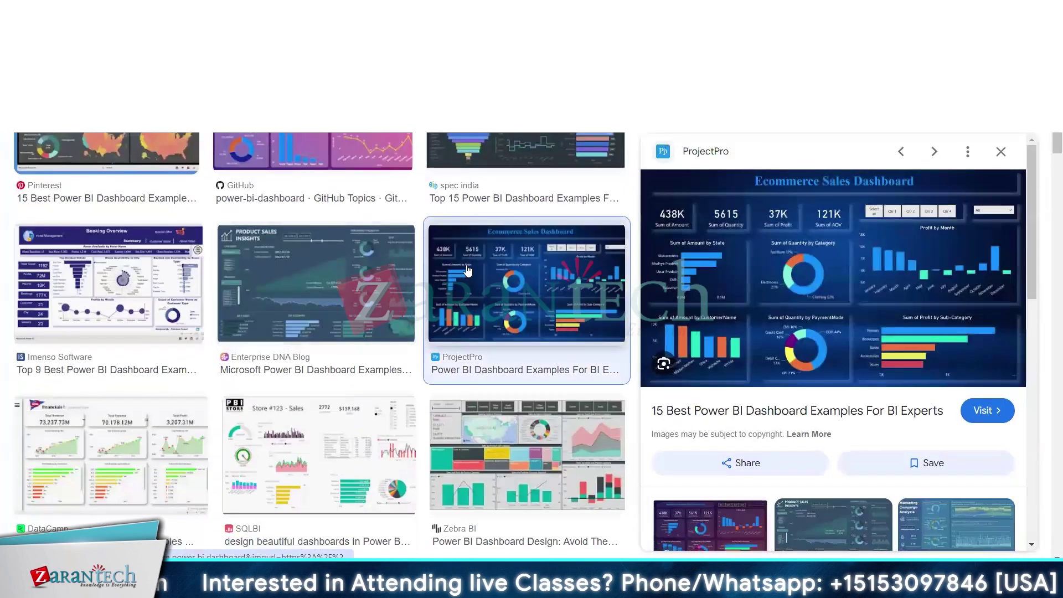
click(368, 272)
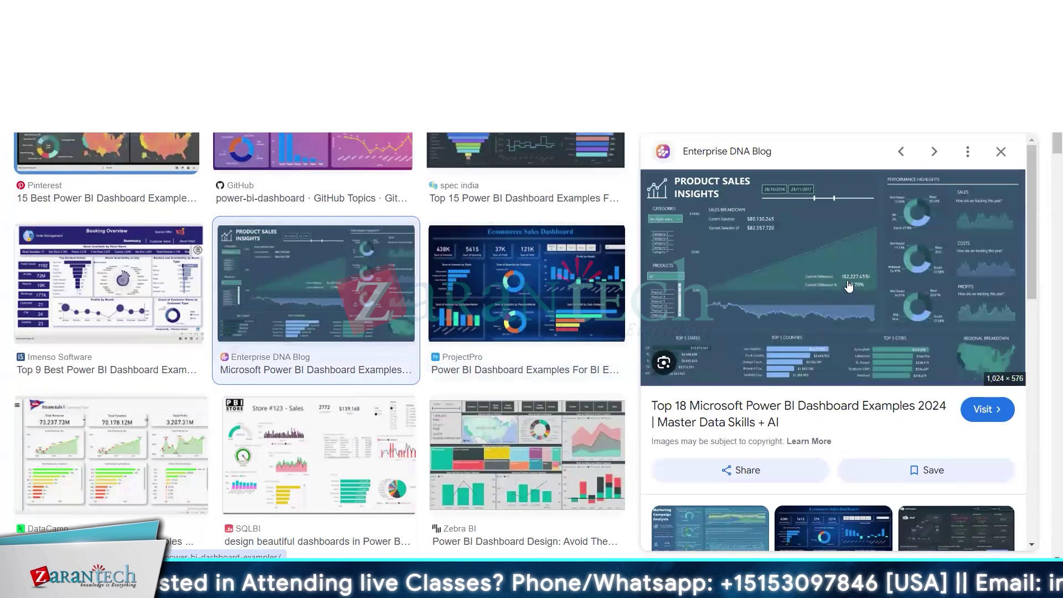
Preview the DataCamp financials, End-End Power BI Dashboard and Sales and Production Dashboard examples, and switch back to Power BI Desktop
scroll(842, 260, down, 3)
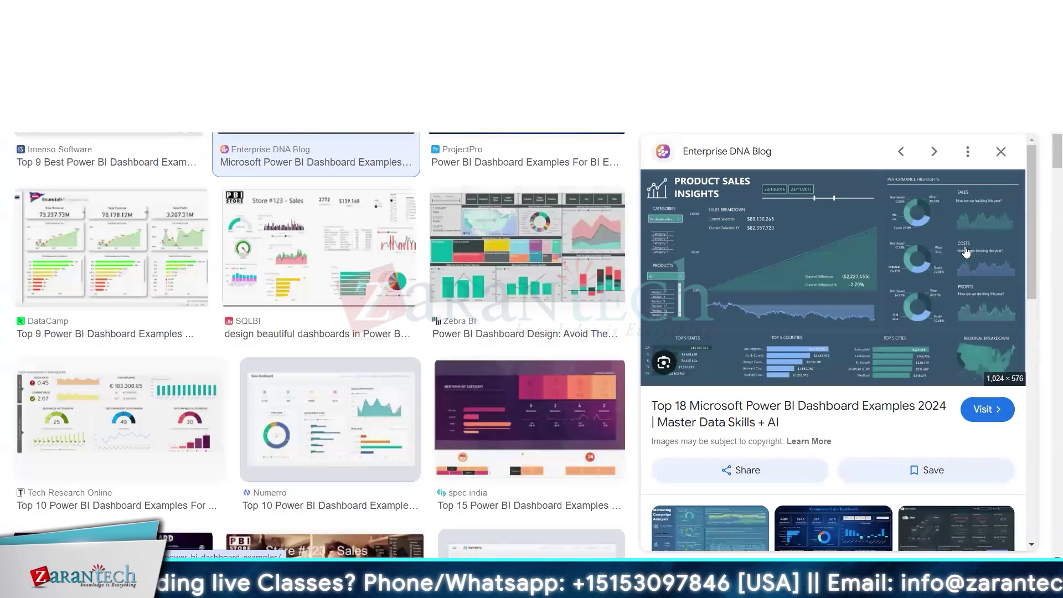
click(111, 249)
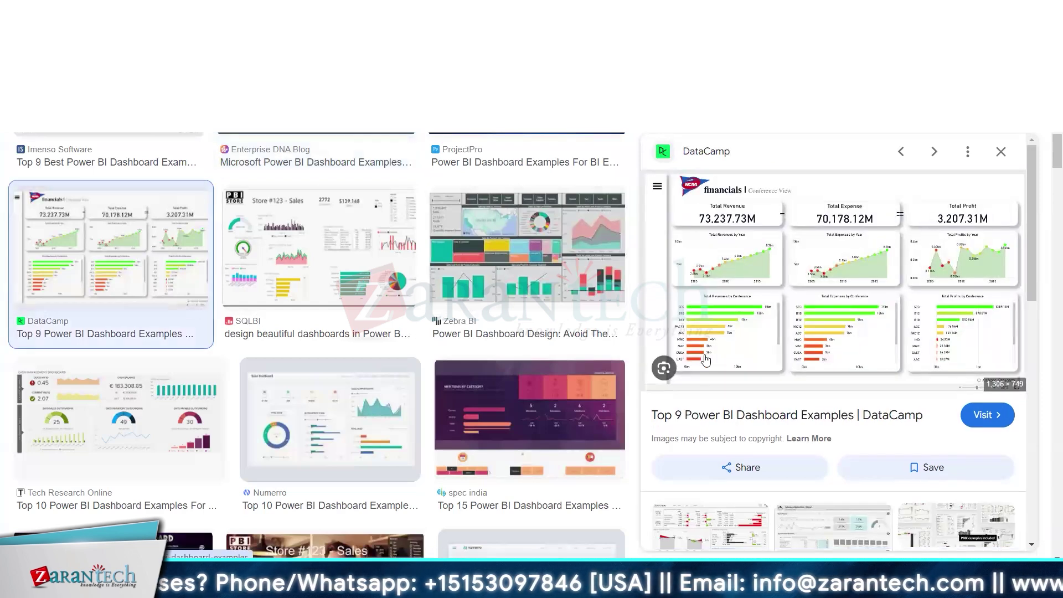
scroll(371, 387, down, 4)
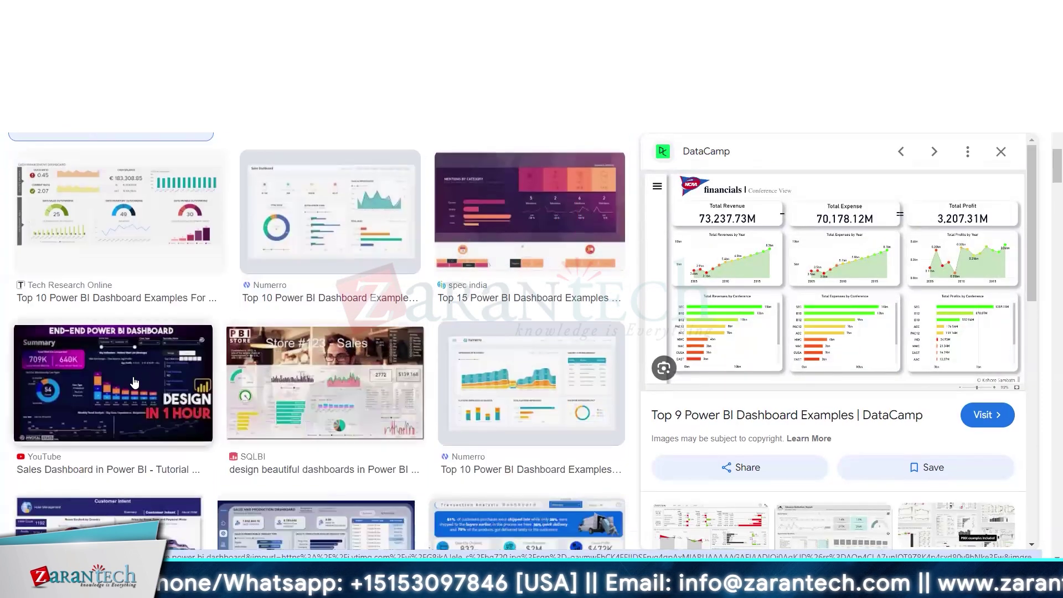
click(144, 382)
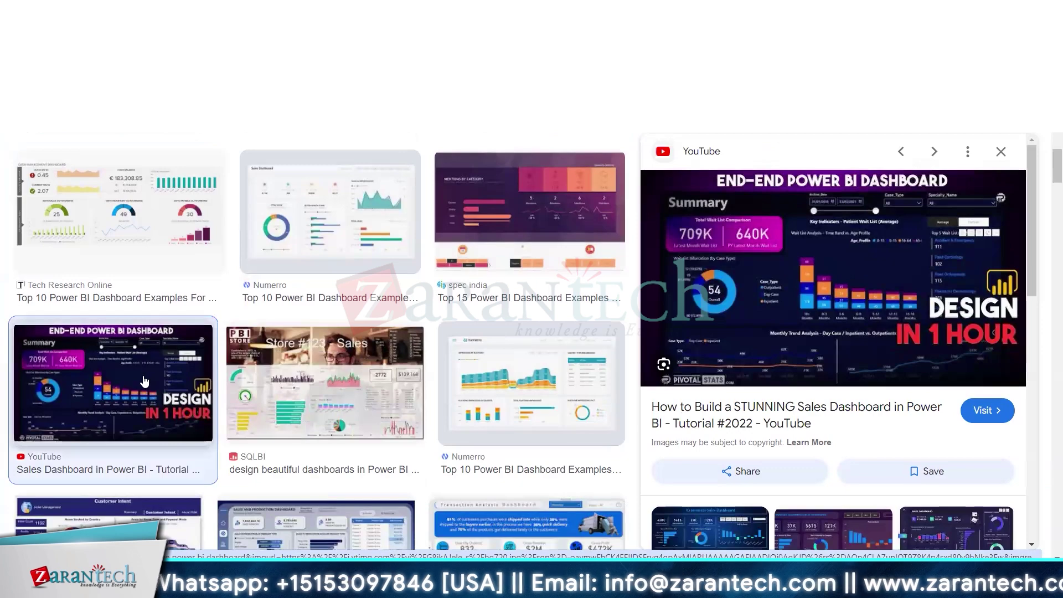
scroll(185, 375, down, 4)
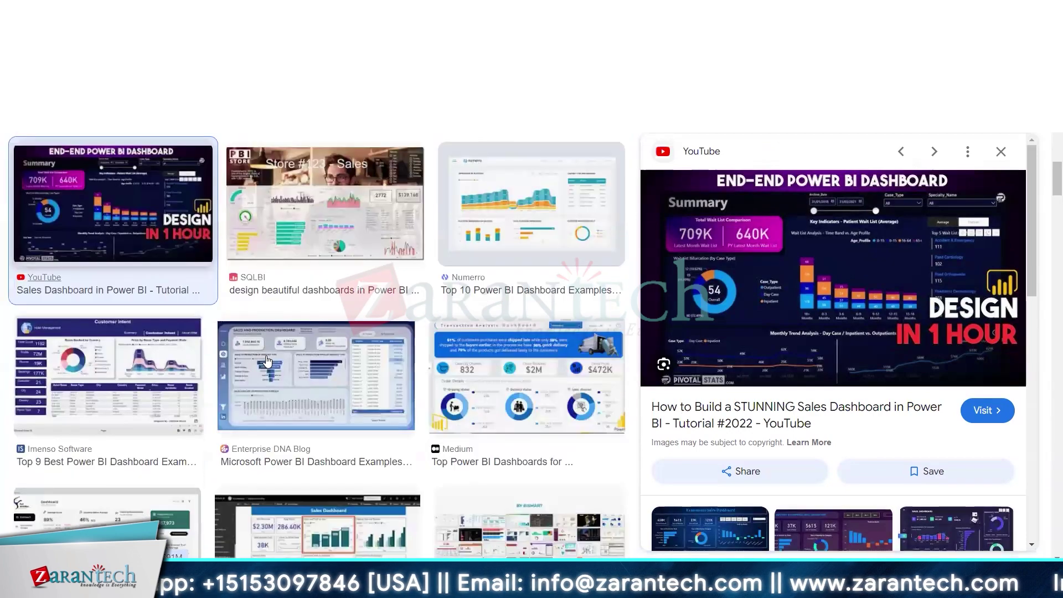
click(267, 361)
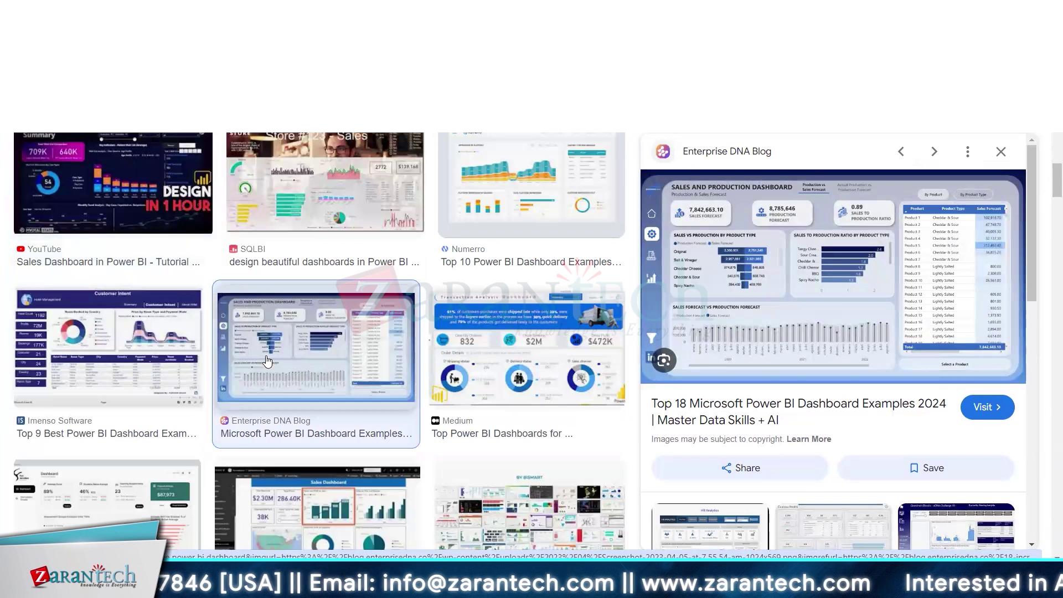
key(alt+Tab)
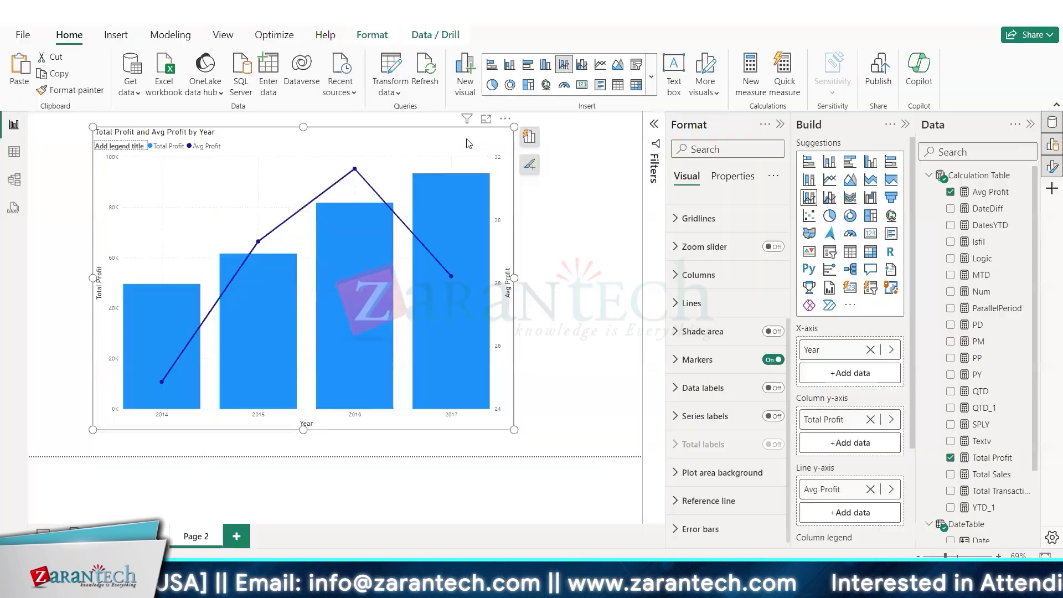